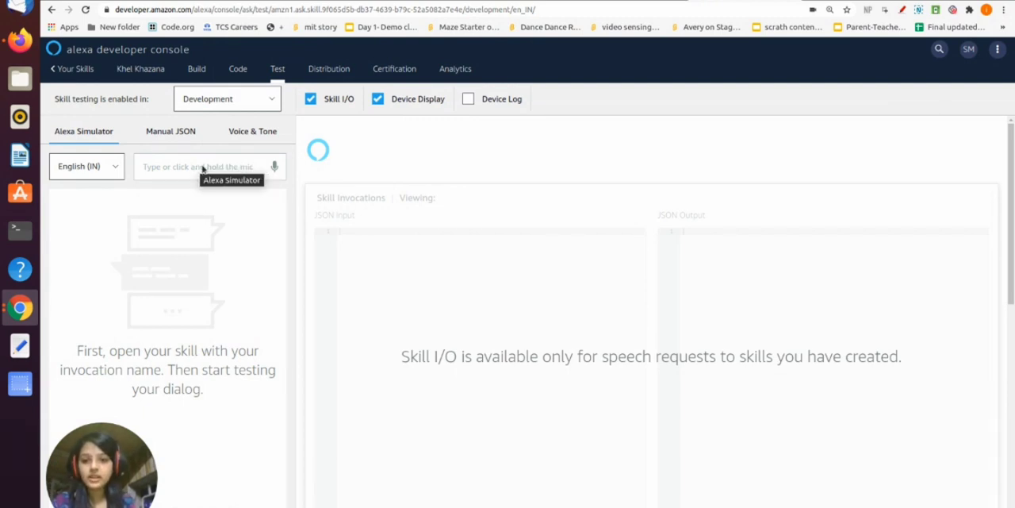
# Launch the skill in the Alexa simulator with the utterance "alexa open khel khazana"
pyautogui.click(162, 166)
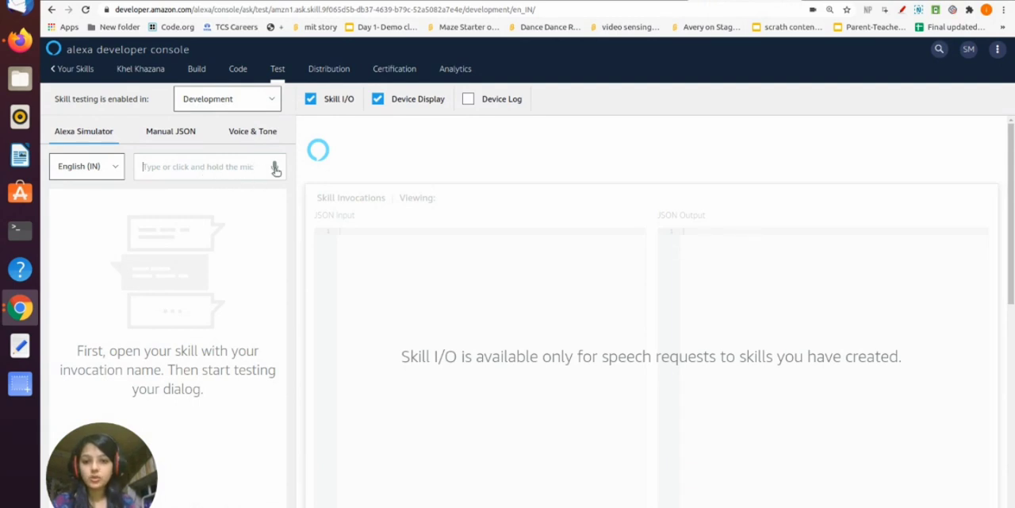
pyautogui.write('alexa open ')
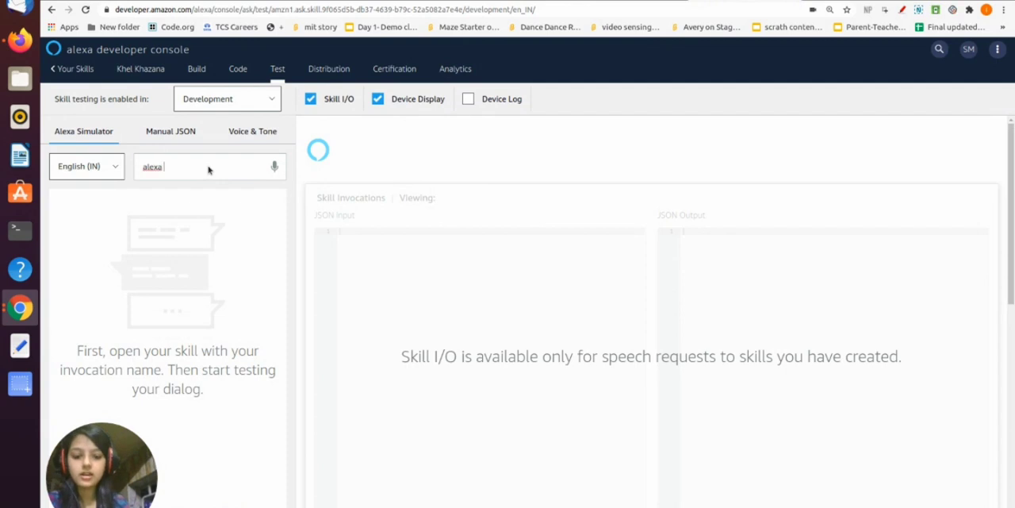
pyautogui.write('kh')
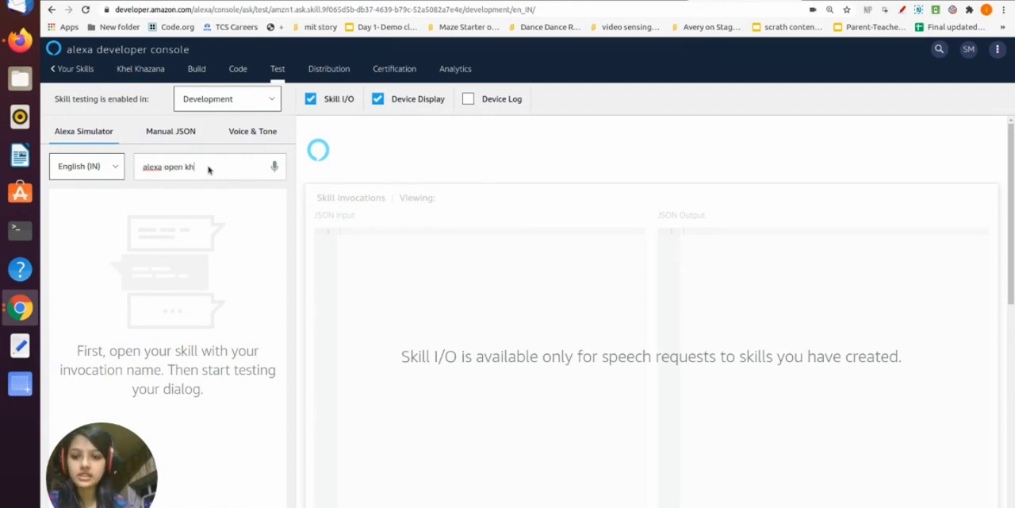
pyautogui.write('el kh')
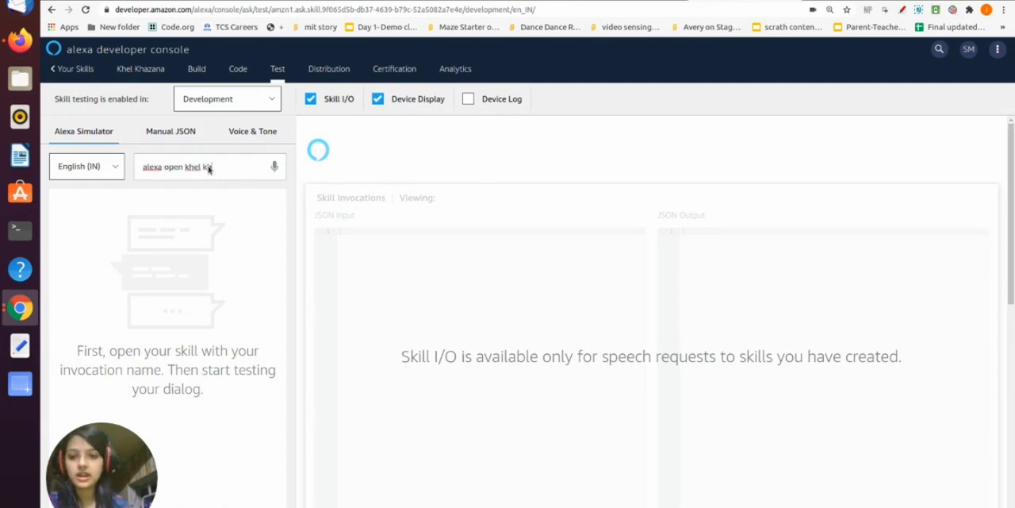
pyautogui.write('azana')
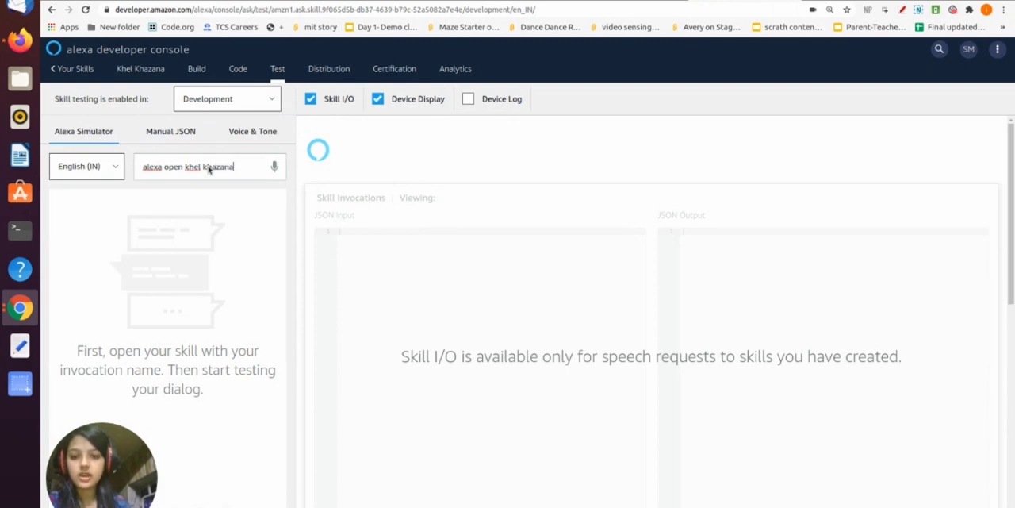
pyautogui.press('Return')
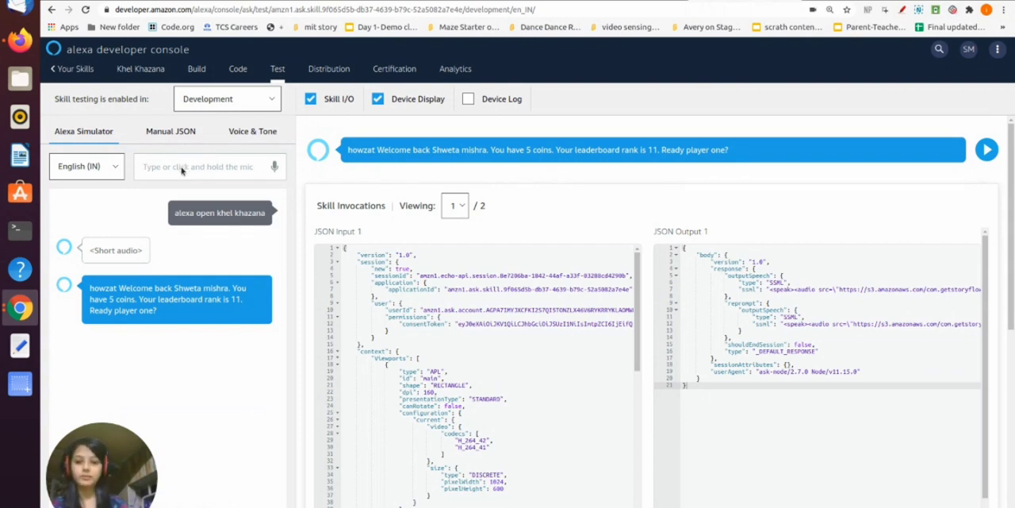
# Answer the skill's welcome question with "yes" and choose "lottery challenge" when it offers a game or lottery
pyautogui.write('yes')
pyautogui.press('Return')
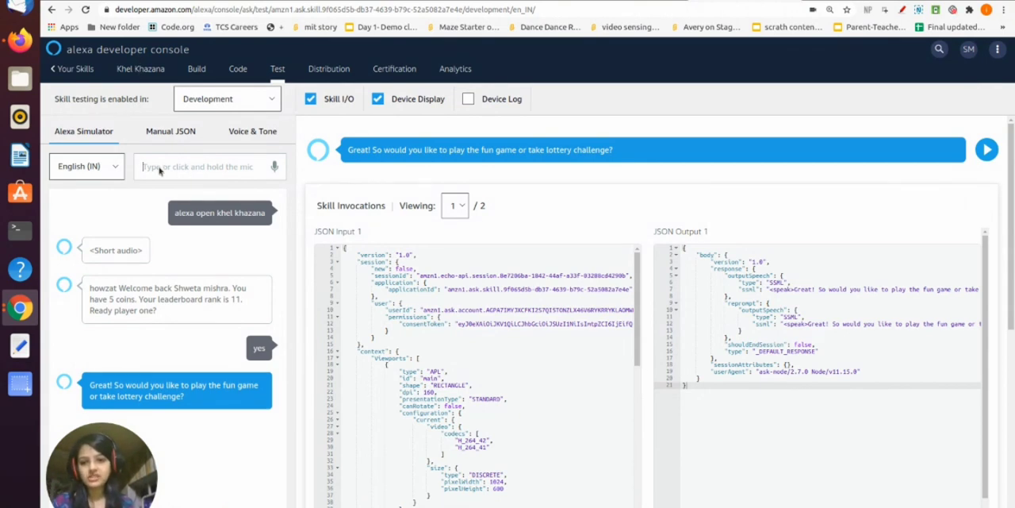
pyautogui.write('lotter')
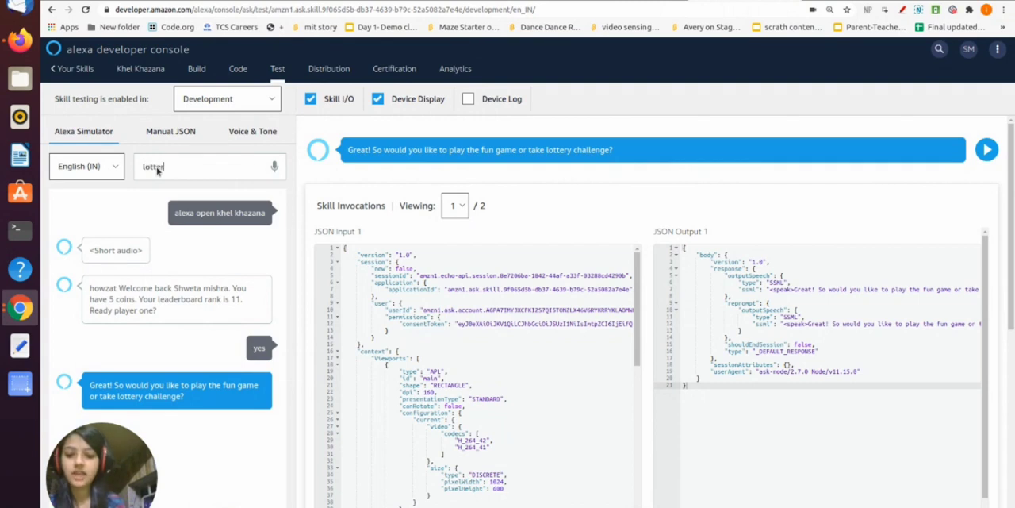
pyautogui.write('y chall')
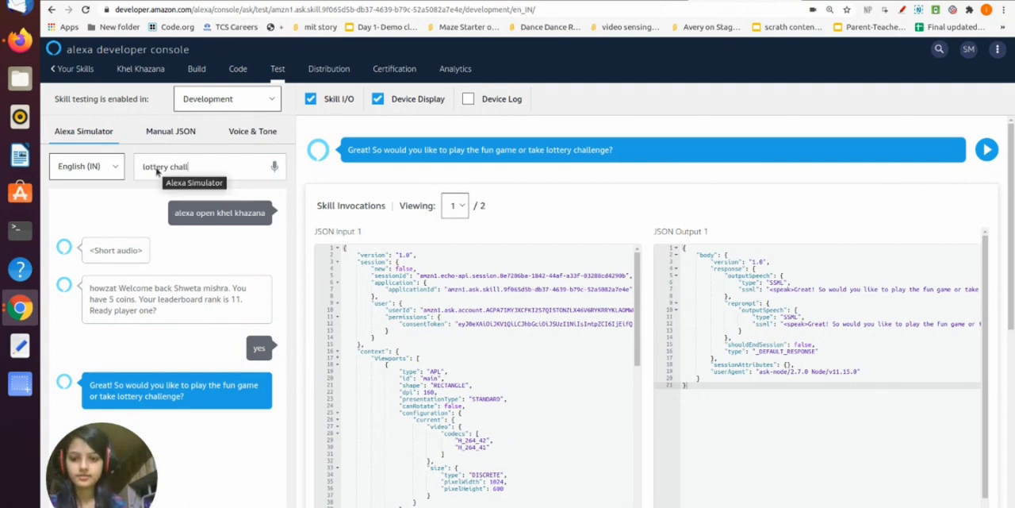
pyautogui.write('enge')
pyautogui.press('Return')
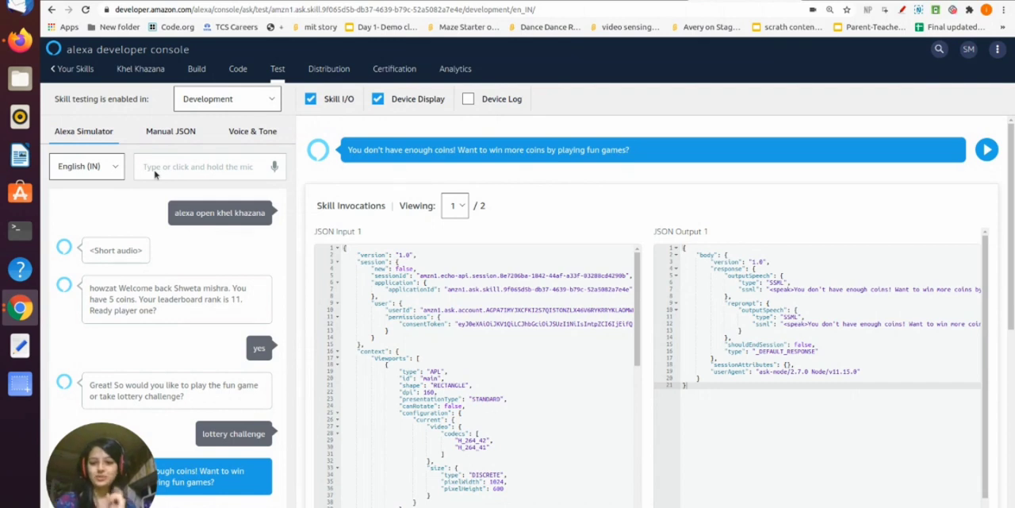
# Respond to the offer to win more coins with "play game", followed by "yes" to start the fun games
pyautogui.write('play game')
pyautogui.press('Return')
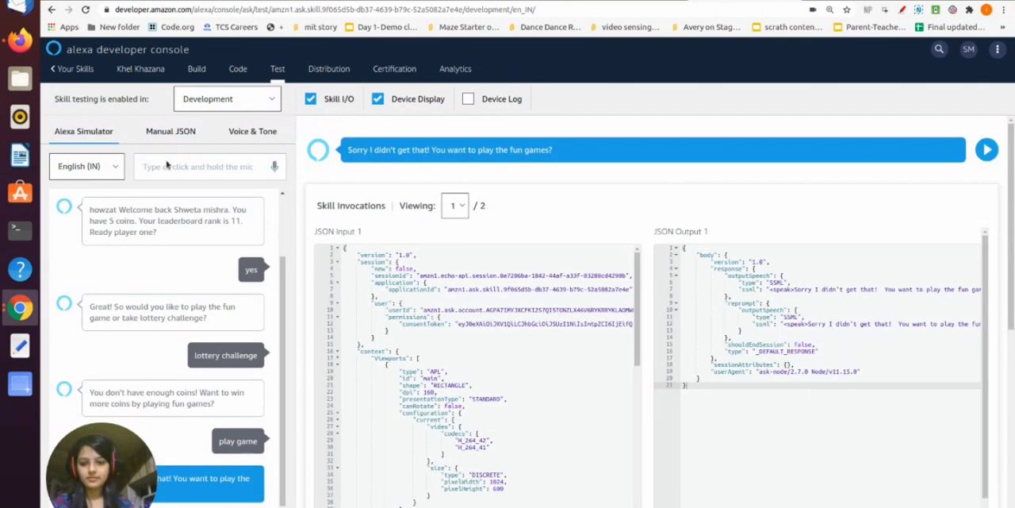
pyautogui.write('yes')
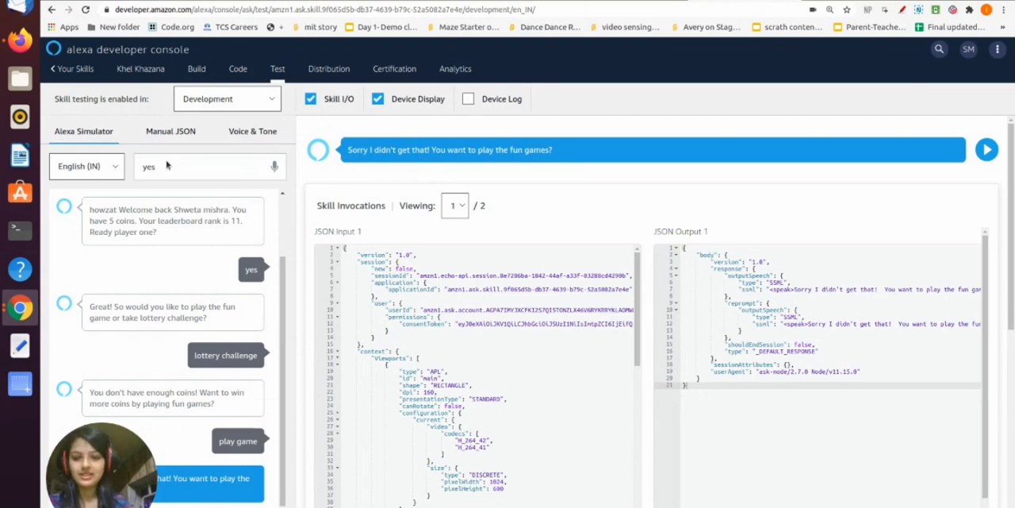
pyautogui.press('Return')
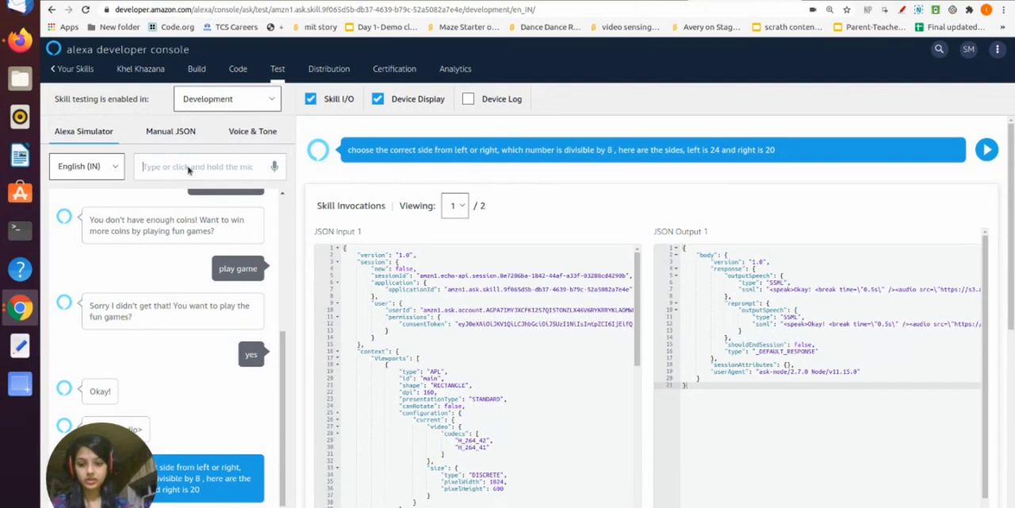
# Answer the divisible-by-8 question with "left" and send the fuller reply "the answer is left"
pyautogui.write('left')
pyautogui.press('Return')
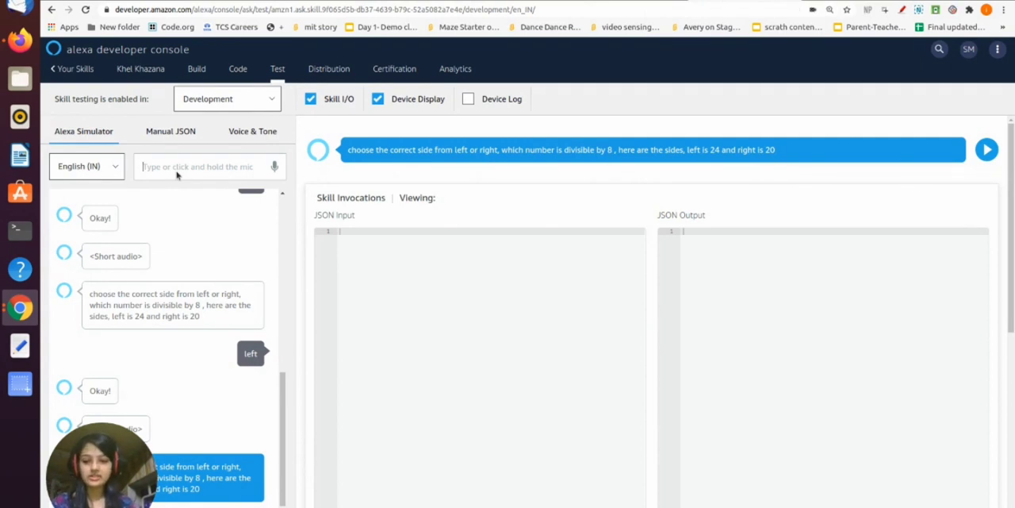
pyautogui.write('the')
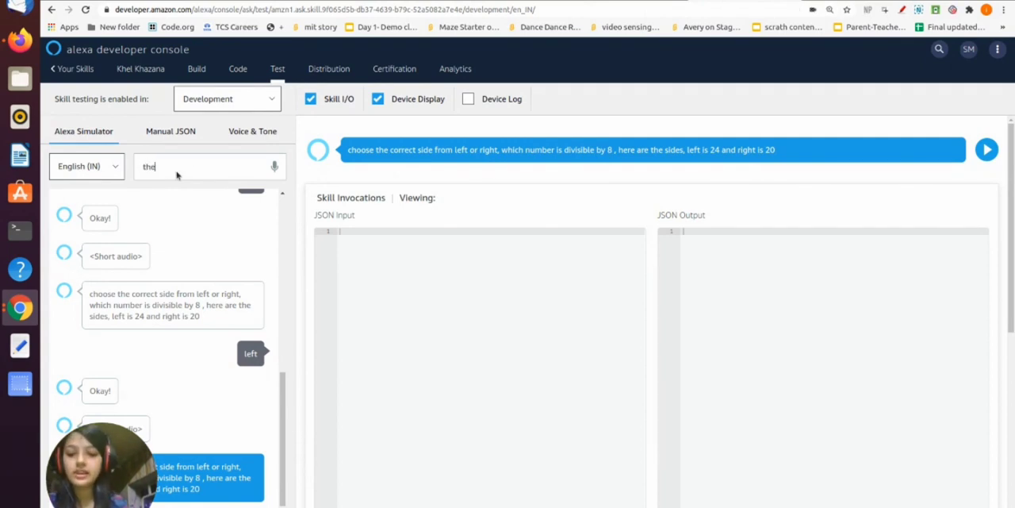
pyautogui.write(' answe')
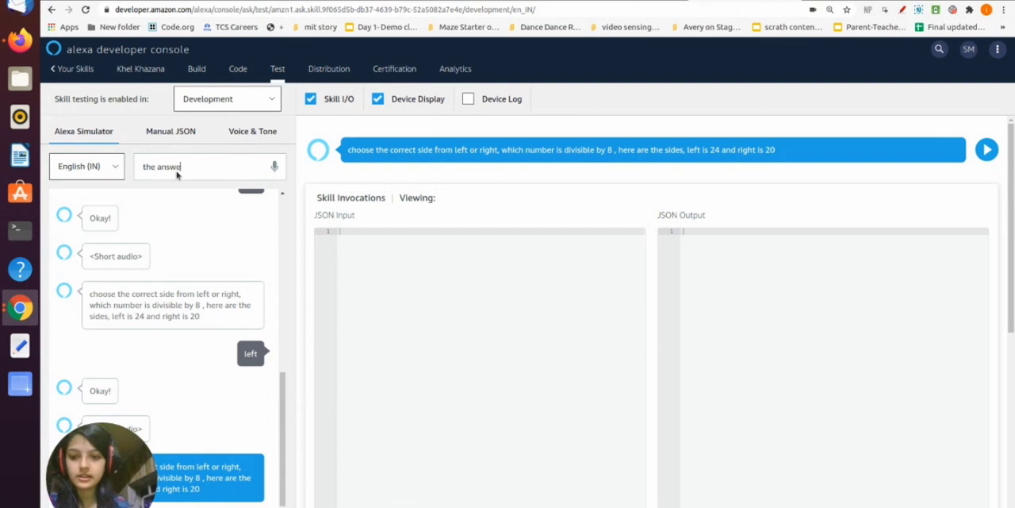
pyautogui.write('r is left')
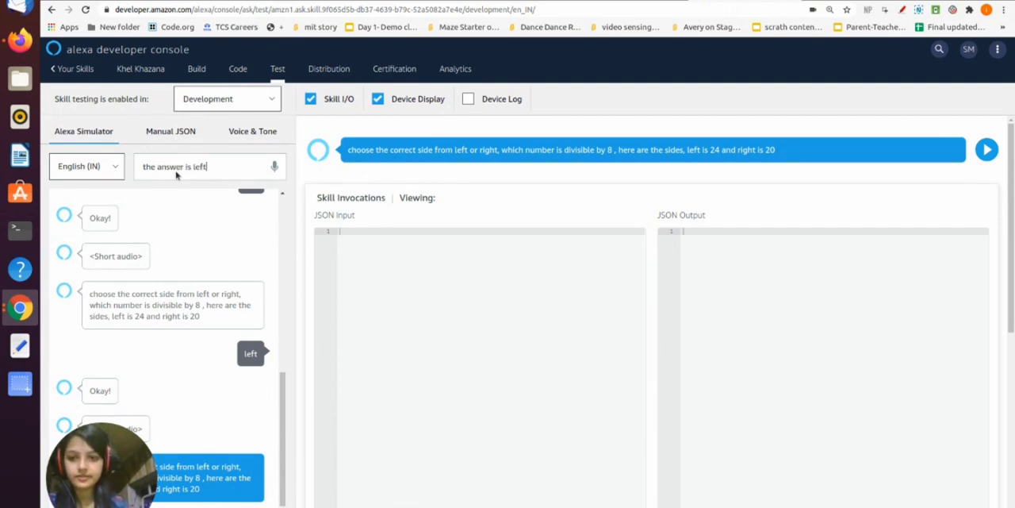
pyautogui.press('Return')
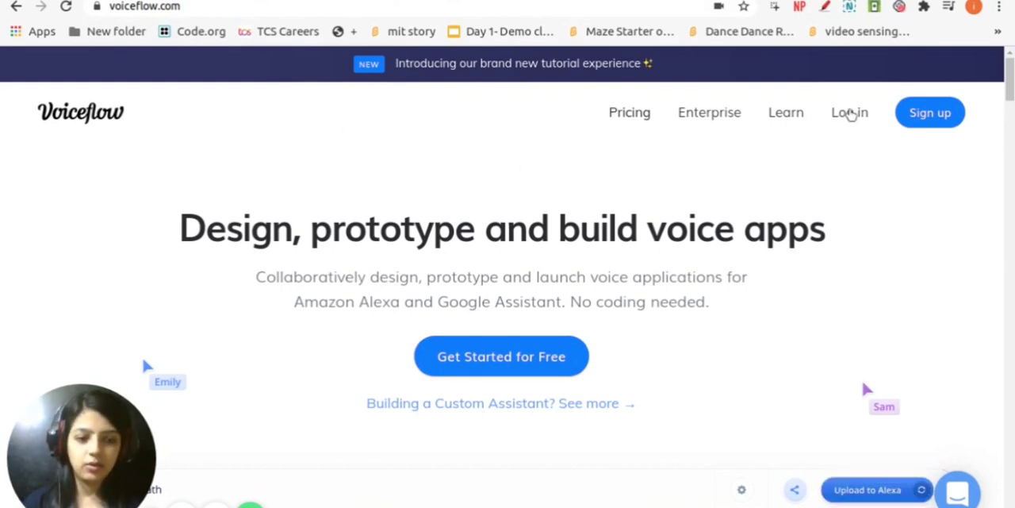
# Log in to Voiceflow and look through the Example Projects list in the Personal workspace
pyautogui.click(851, 115)
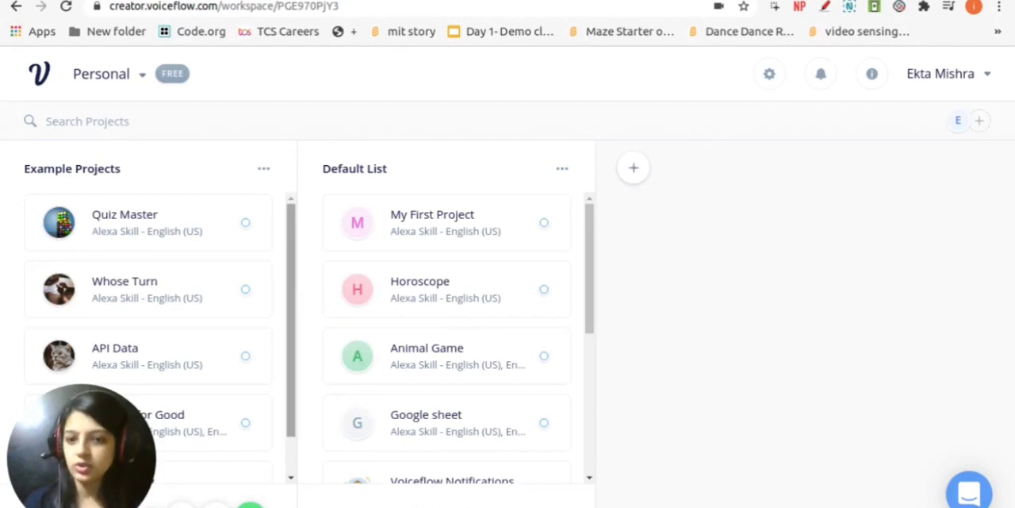
pyautogui.moveTo(288, 227)
pyautogui.mouseDown()
pyautogui.moveTo(301, 286)
pyautogui.moveTo(301, 226)
pyautogui.mouseUp()
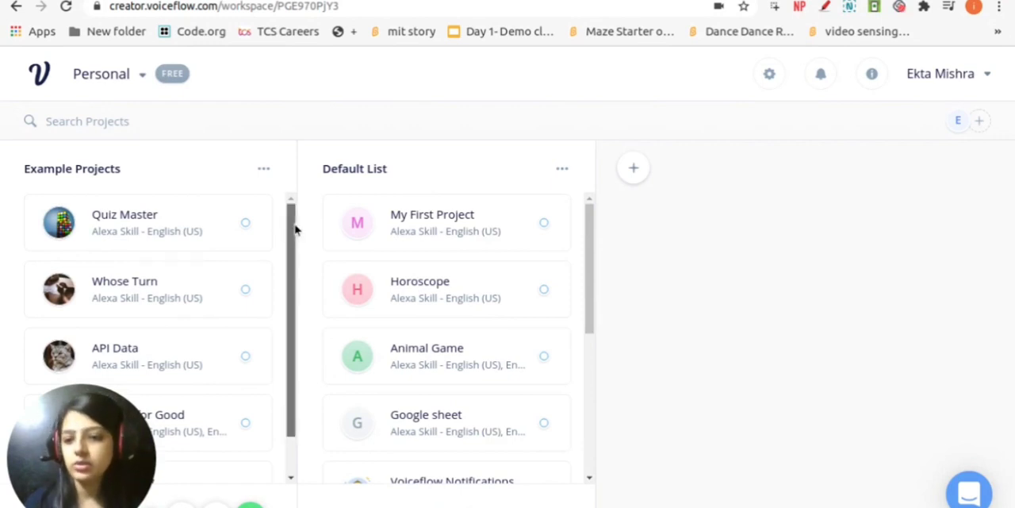
pyautogui.moveTo(293, 229); pyautogui.dragTo(297, 210)
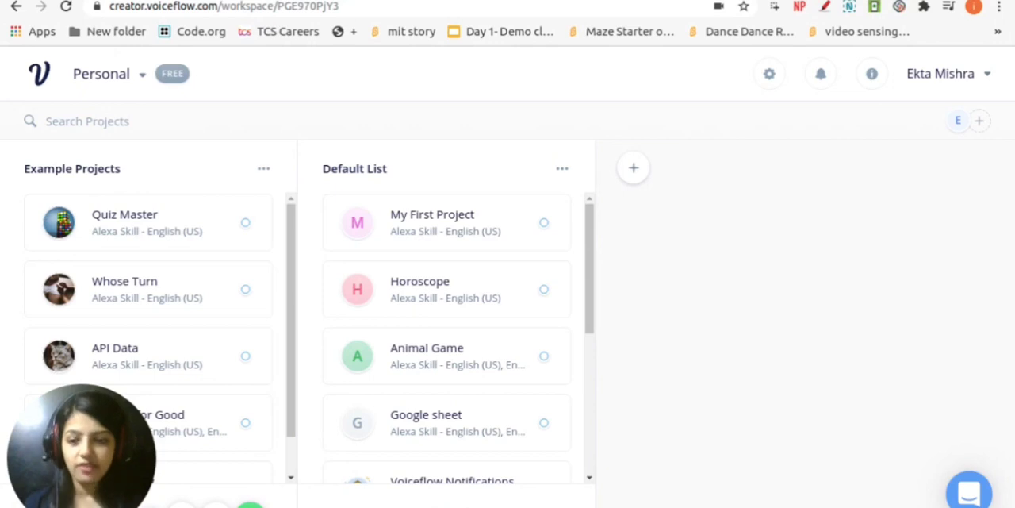
pyautogui.moveTo(294, 222)
pyautogui.mouseDown()
pyautogui.moveTo(291, 309)
pyautogui.moveTo(302, 229)
pyautogui.mouseUp()
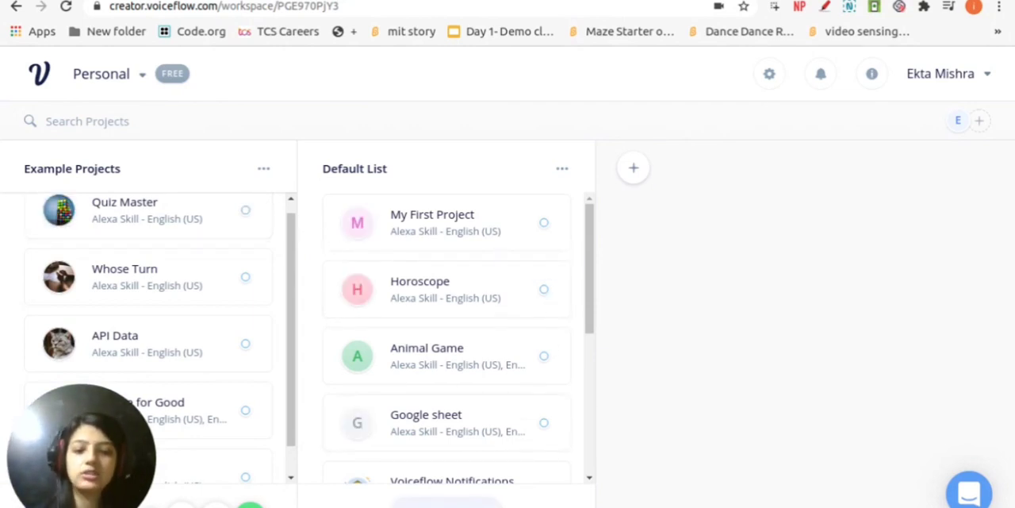
# Start a new Voiceflow project named "quizzycrazy" without an icon and continue to the channel selection
pyautogui.click(447, 504)
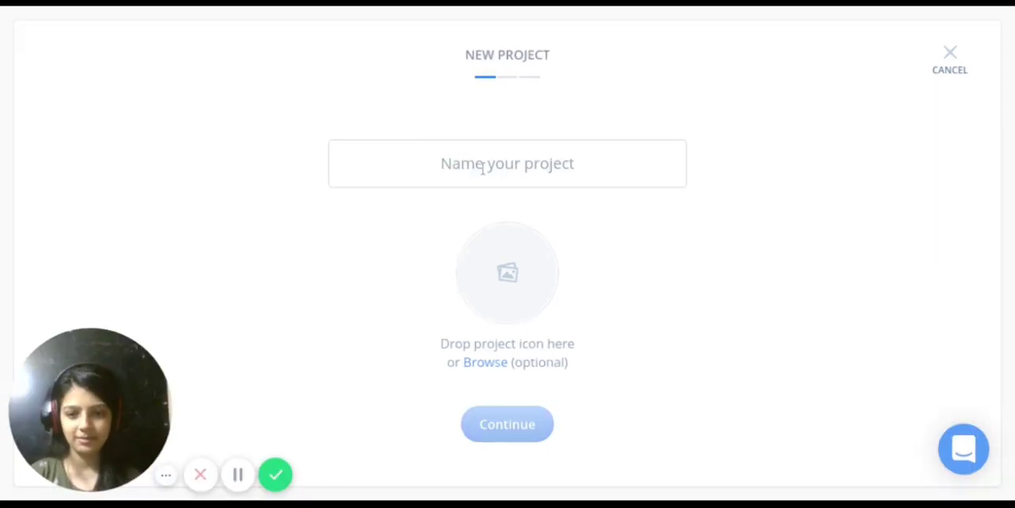
pyautogui.click(482, 168)
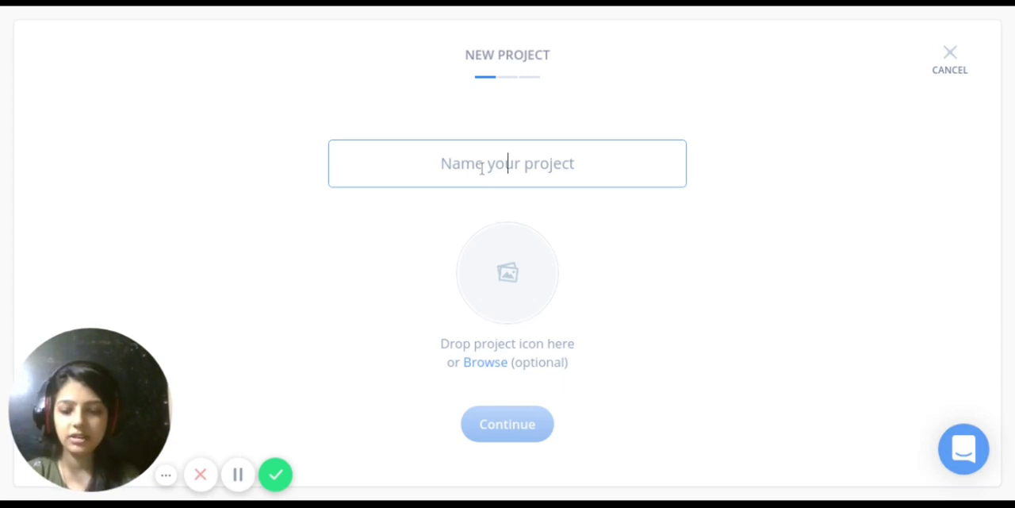
pyautogui.write('quizzy')
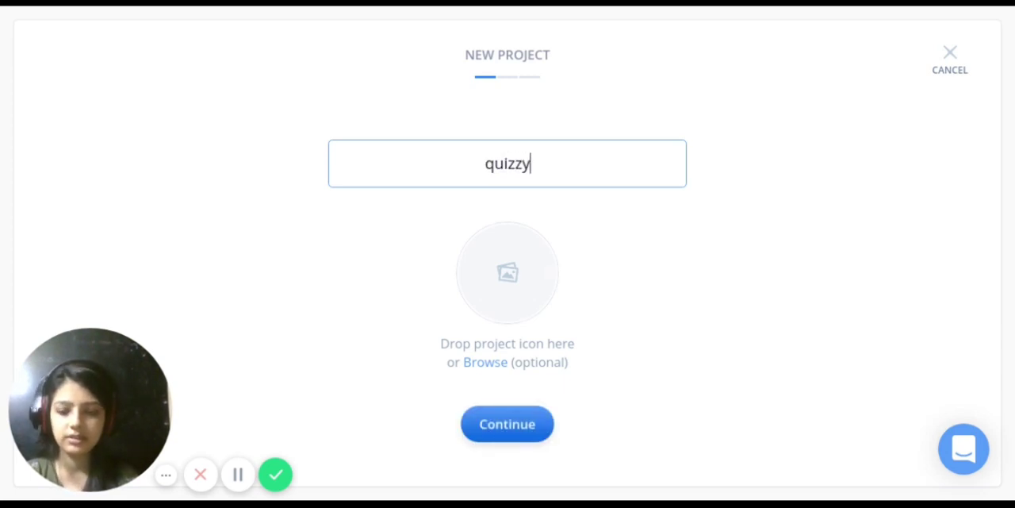
pyautogui.write('crazy')
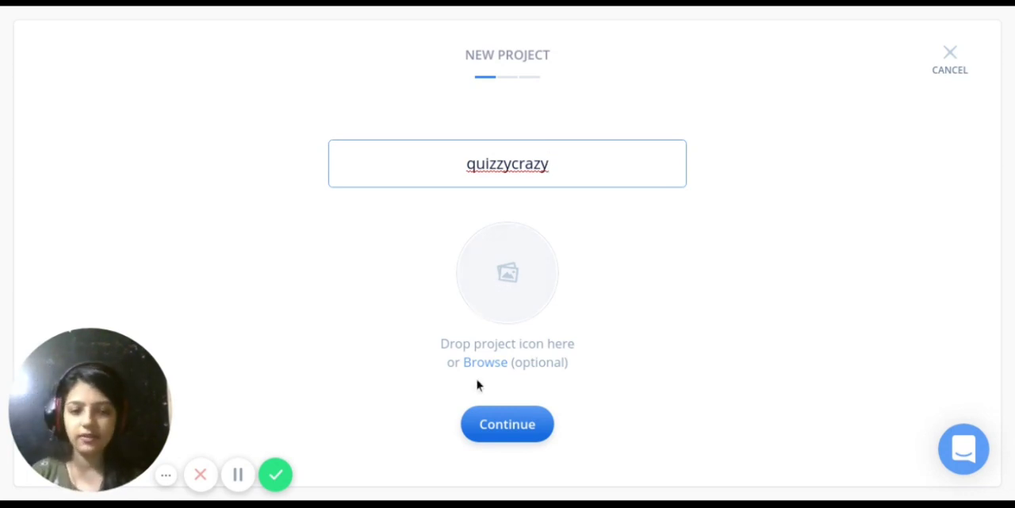
pyautogui.click(508, 425)
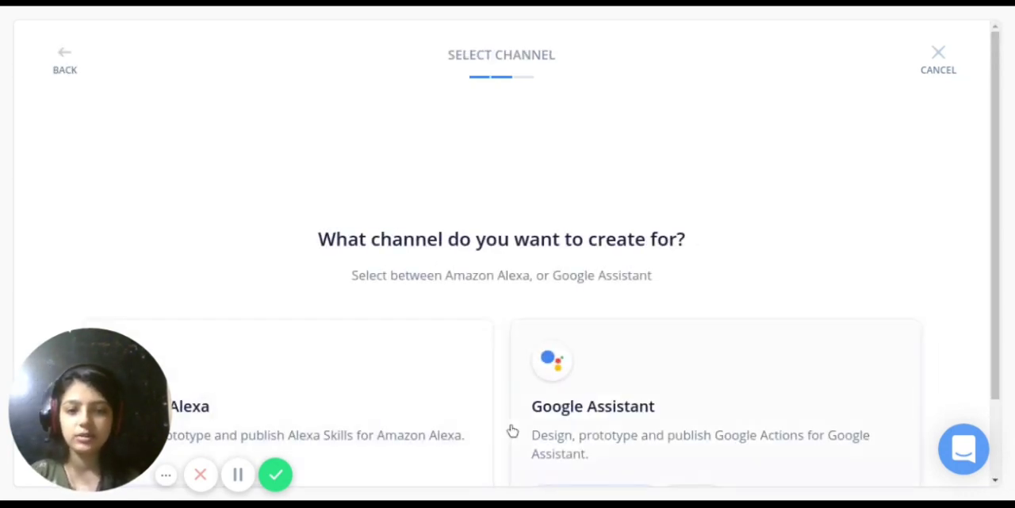
# Choose Amazon Alexa as the channel for the new project
pyautogui.scroll(-2, 464, 230)
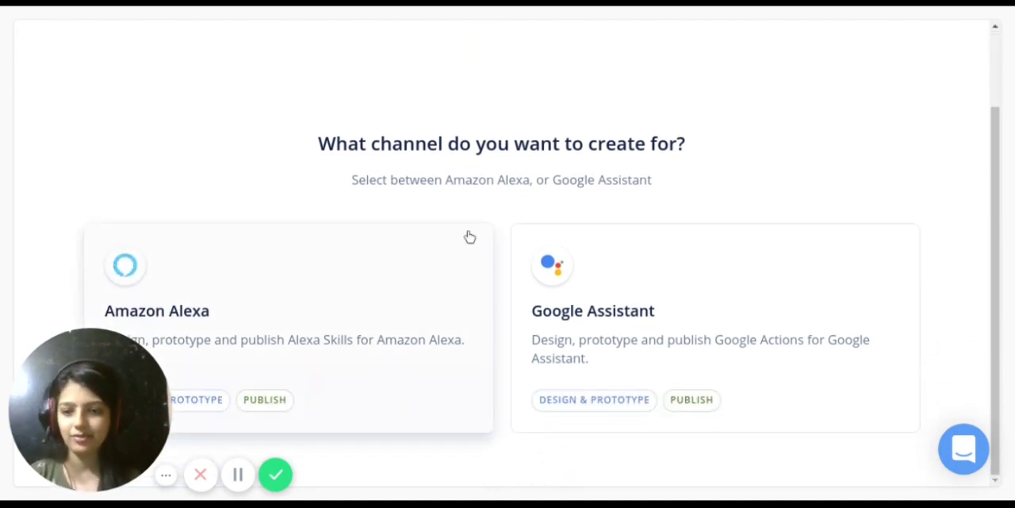
pyautogui.moveTo(131, 396); pyautogui.dragTo(841, 68)
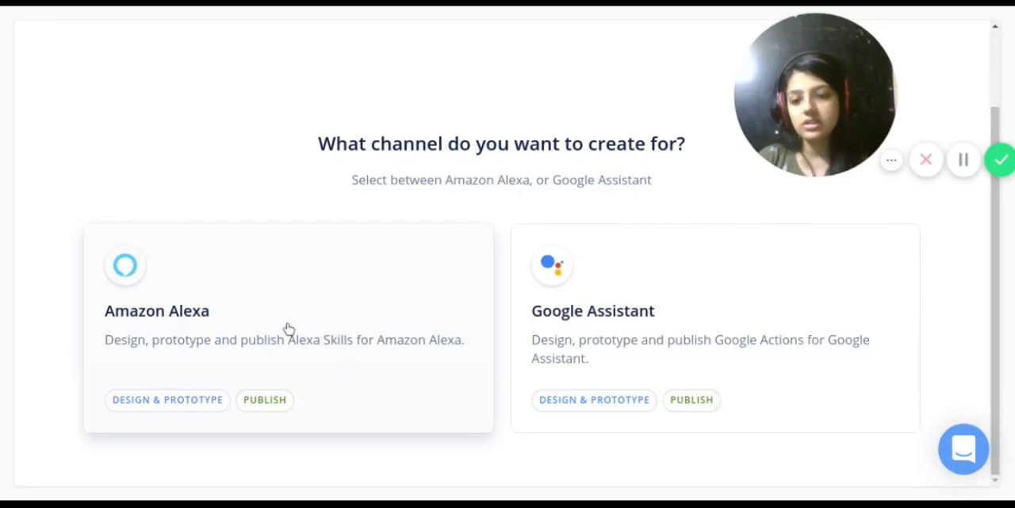
pyautogui.click(187, 294)
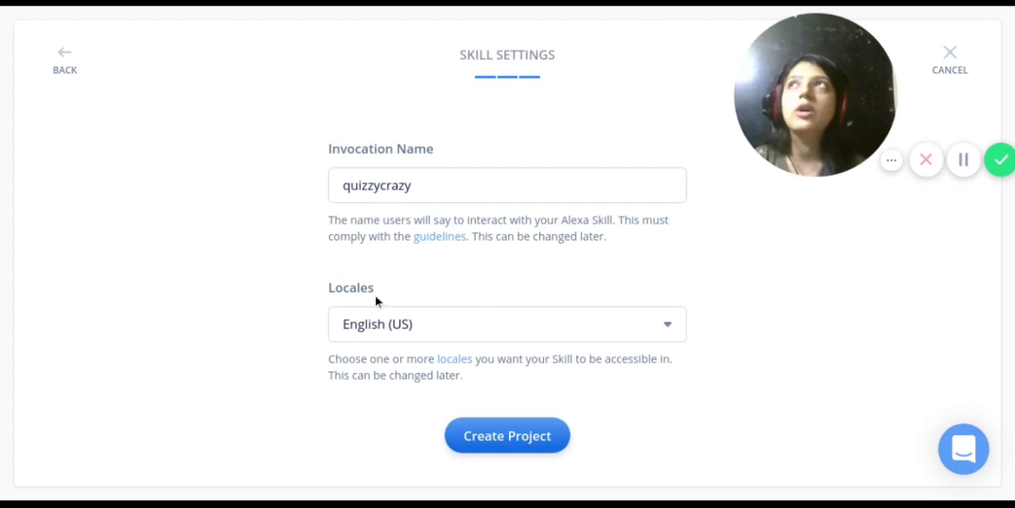
# Add English (IN) to the skill's locales alongside English (US) and view the remaining locale options
pyautogui.click(411, 335)
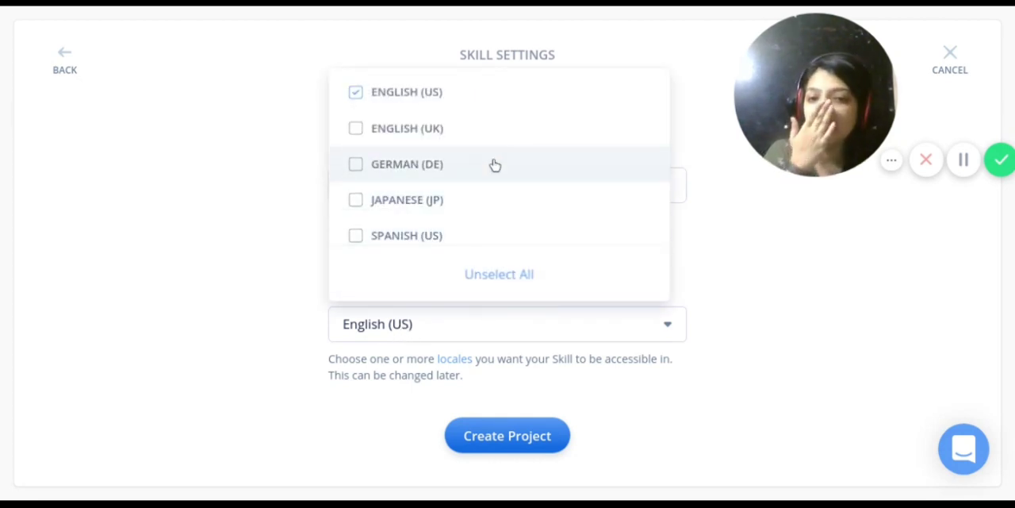
pyautogui.scroll(-2, 487, 179)
pyautogui.scroll(-3, 487, 181)
pyautogui.scroll(1, 488, 176)
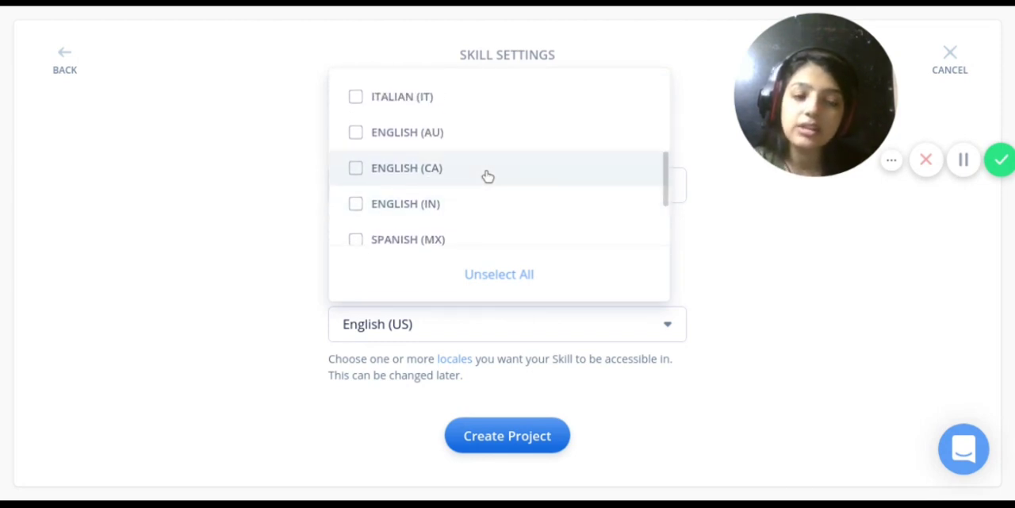
pyautogui.scroll(-3, 464, 208)
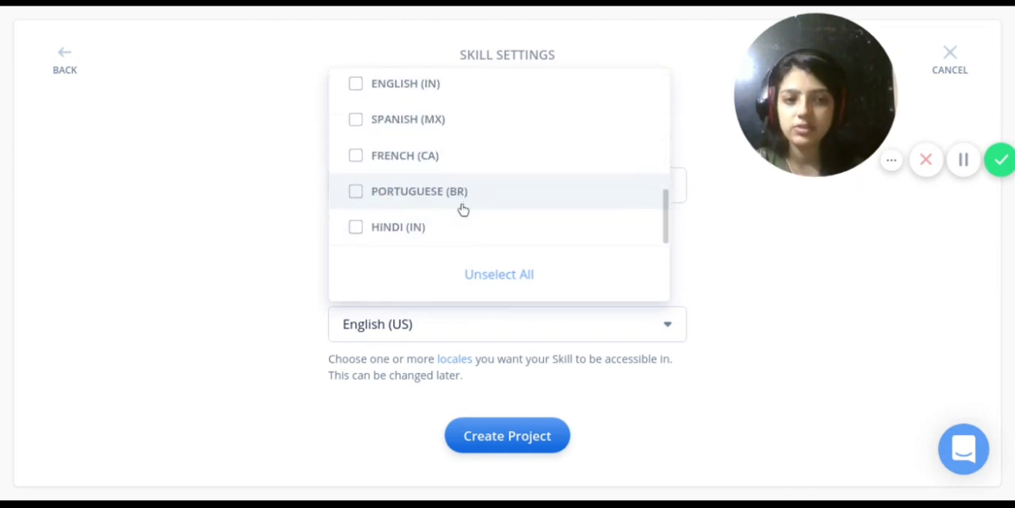
pyautogui.scroll(4, 462, 207)
pyautogui.scroll(-3, 463, 204)
pyautogui.click(419, 131)
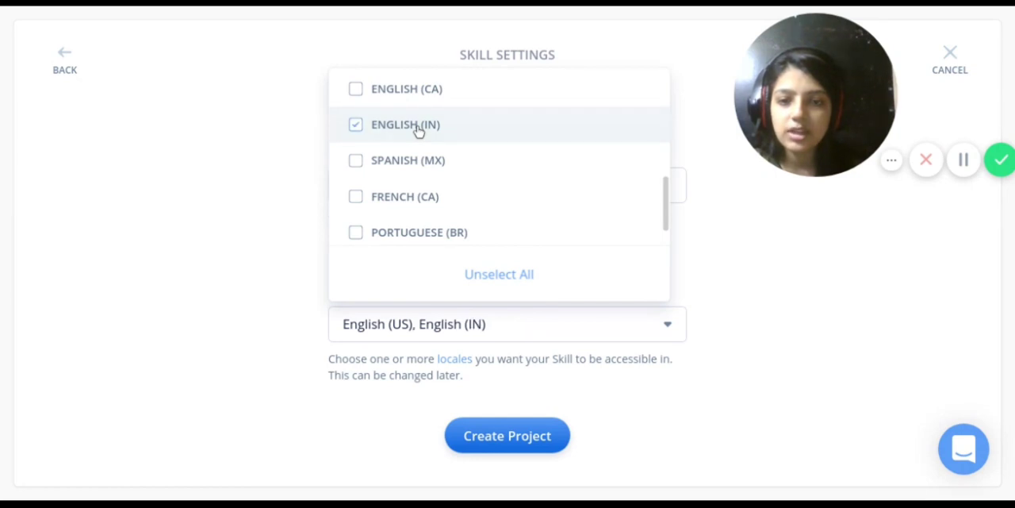
pyautogui.scroll(-1, 442, 167)
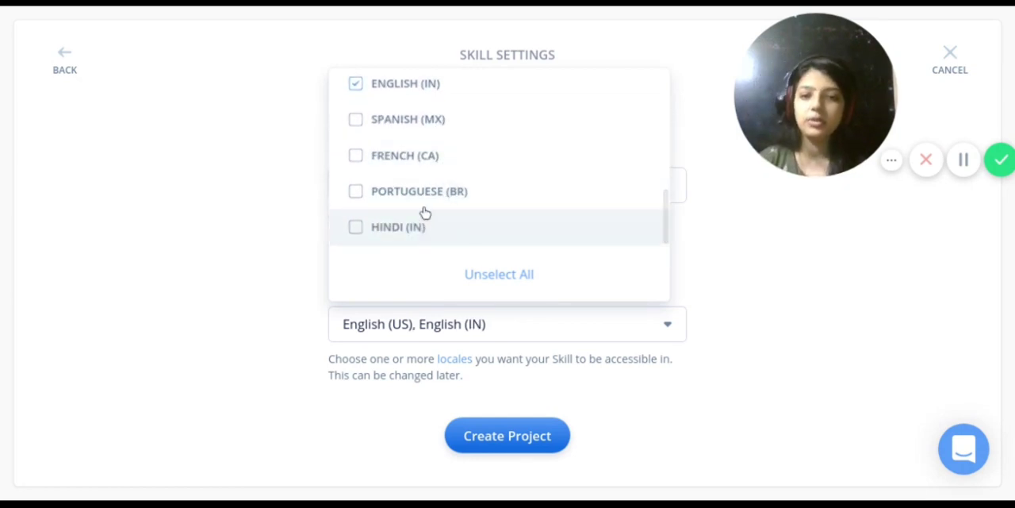
# Finish reviewing the locale options, keeping English (US) and English (IN), and create the quizzycrazy project
pyautogui.scroll(2, 468, 195)
pyautogui.scroll(-2, 469, 195)
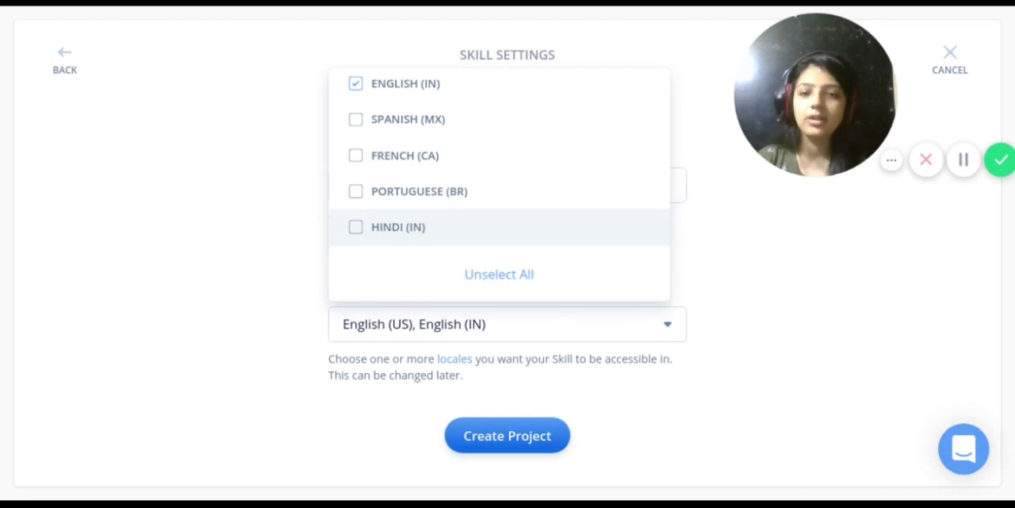
pyautogui.scroll(2, 389, 217)
pyautogui.scroll(-2, 389, 214)
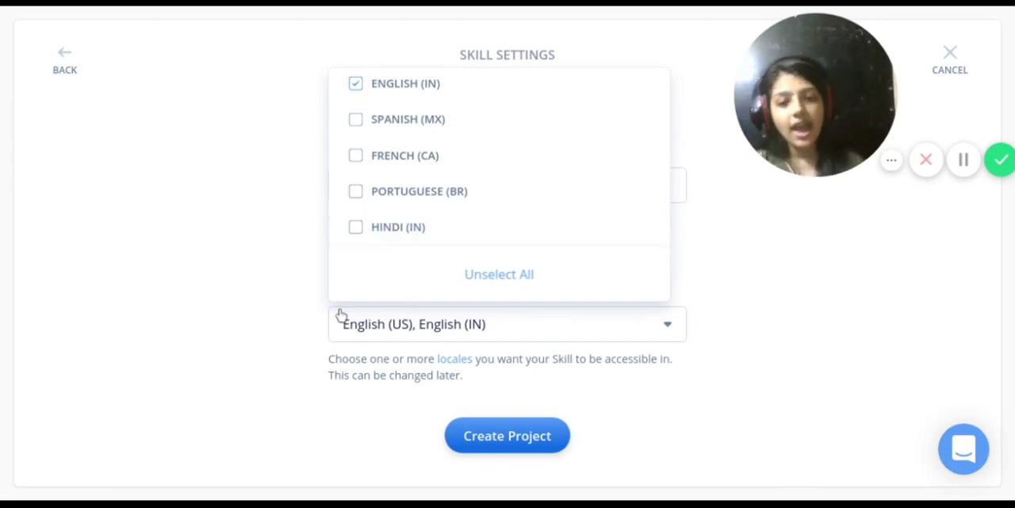
pyautogui.click(286, 298)
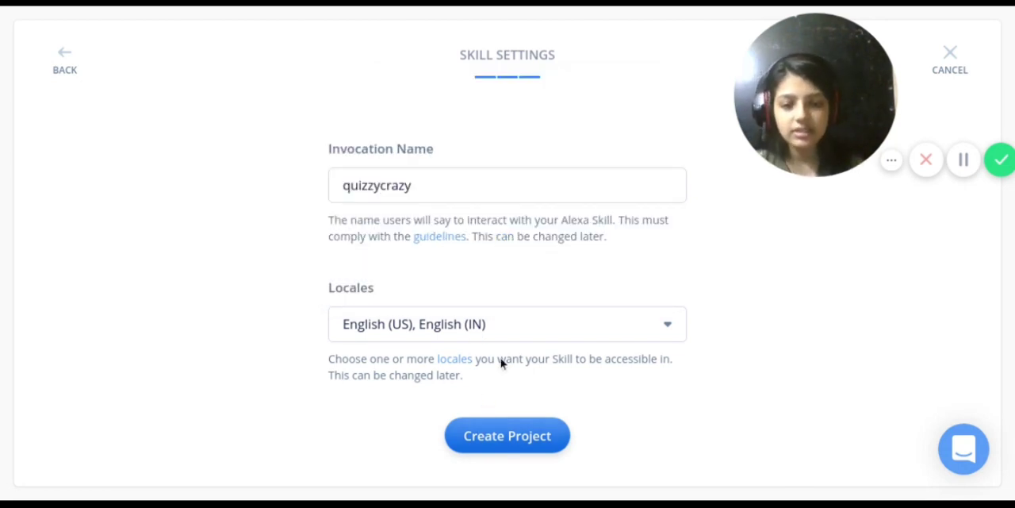
pyautogui.click(514, 438)
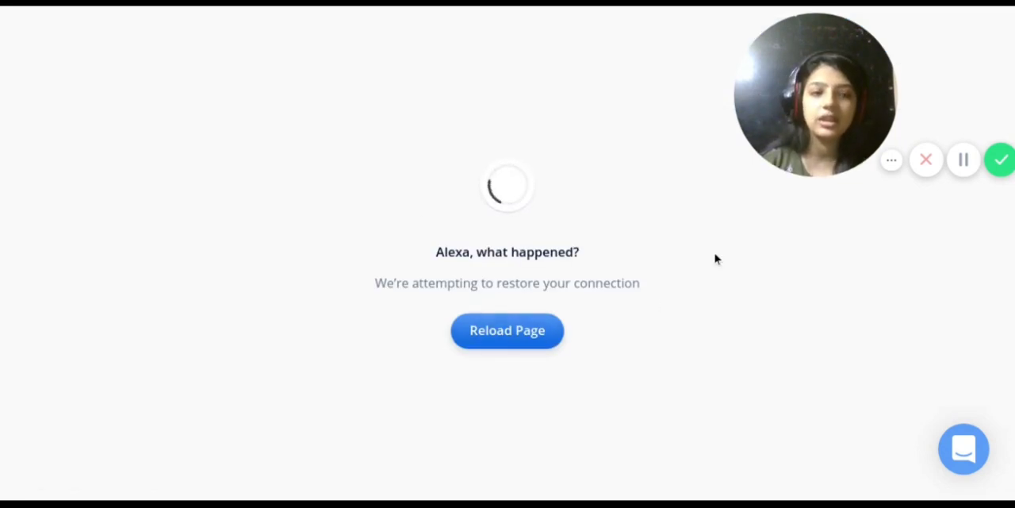
pyautogui.click(958, 169)
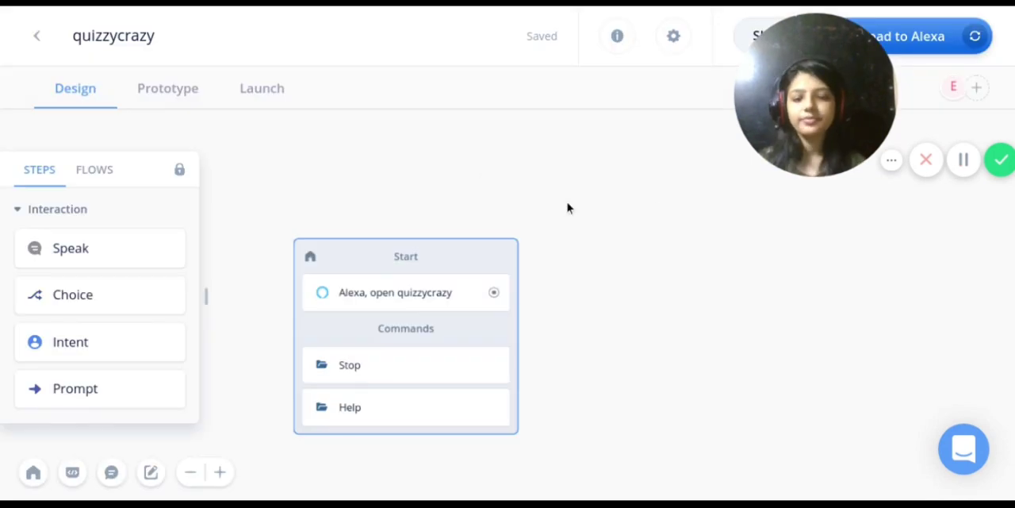
# Move the Start block higher on the canvas and look through the Interaction step types, from Speak to Prompt
pyautogui.moveTo(357, 266); pyautogui.dragTo(326, 175)
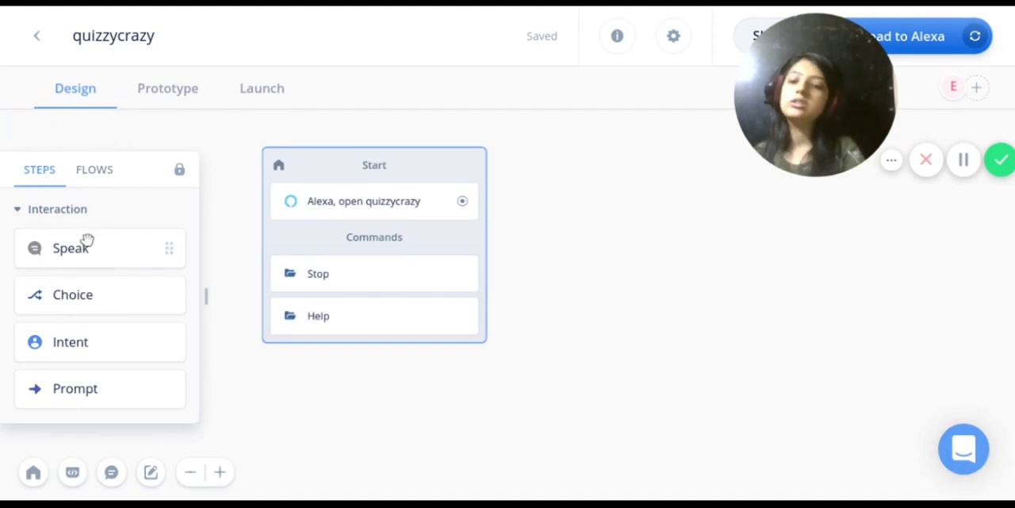
pyautogui.scroll(-1, 104, 260)
pyautogui.scroll(1, 103, 259)
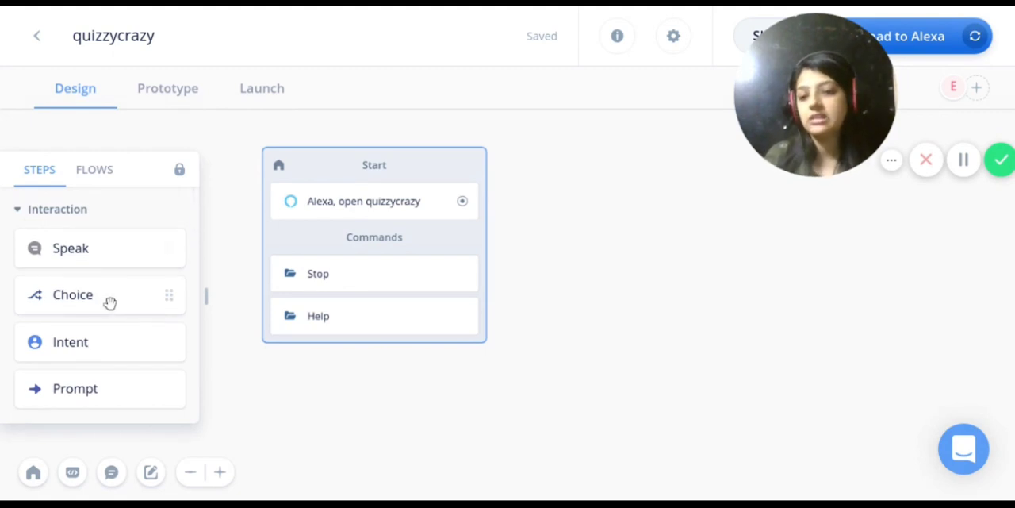
pyautogui.scroll(-1, 88, 242)
pyautogui.scroll(-1, 88, 242)
pyautogui.scroll(2, 88, 242)
pyautogui.scroll(-1, 95, 278)
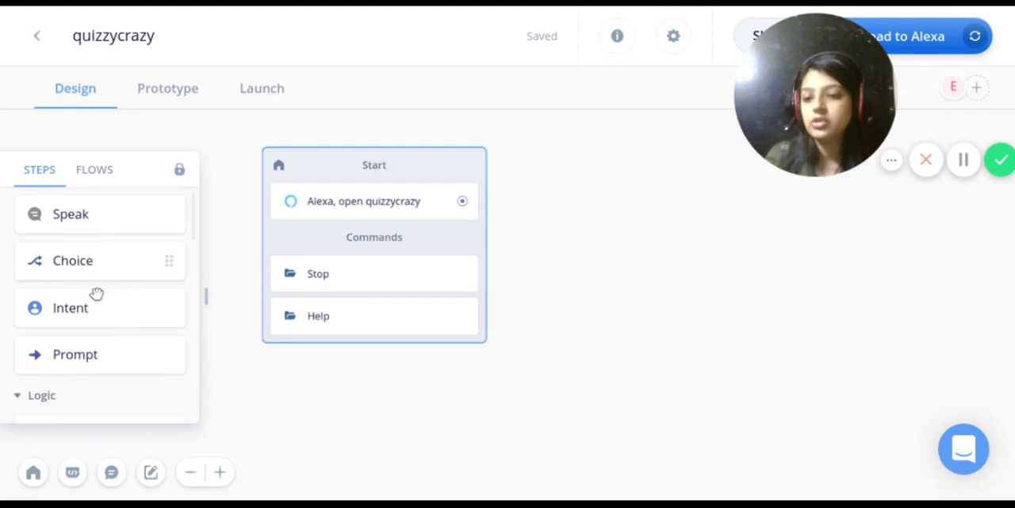
pyautogui.scroll(1, 98, 346)
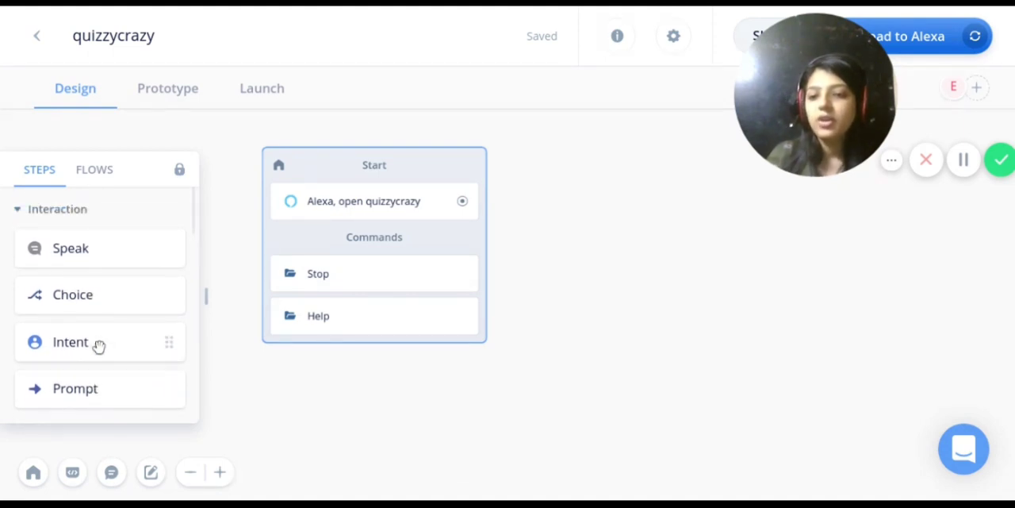
pyautogui.scroll(-1, 99, 340)
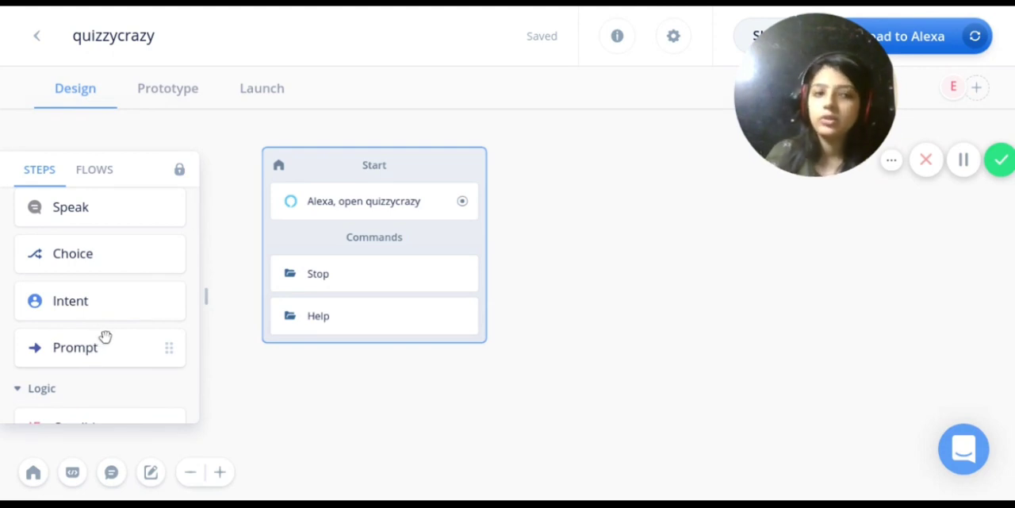
pyautogui.scroll(-4, 111, 316)
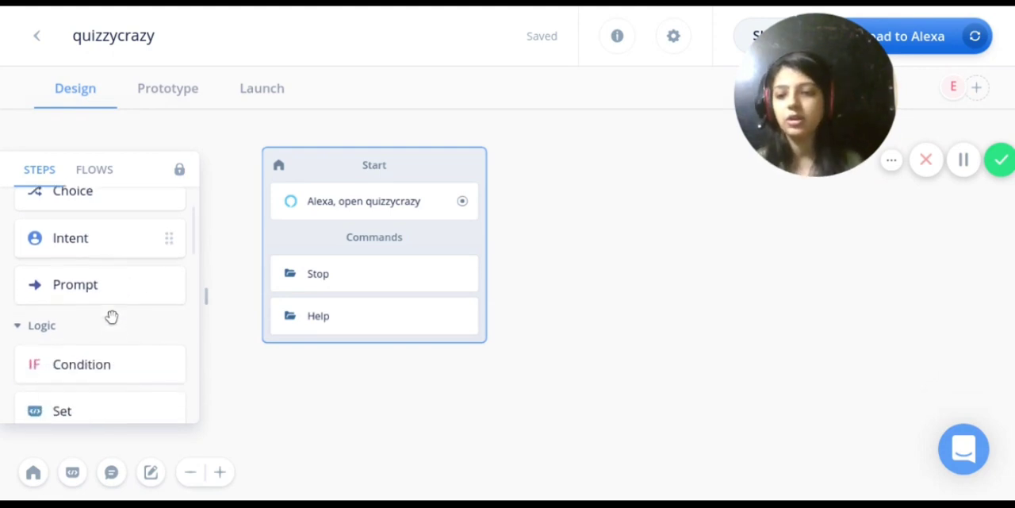
pyautogui.scroll(1, 111, 318)
# Look through the Logic step types, from Condition and Set to Exit and Flow
pyautogui.scroll(-1, 111, 317)
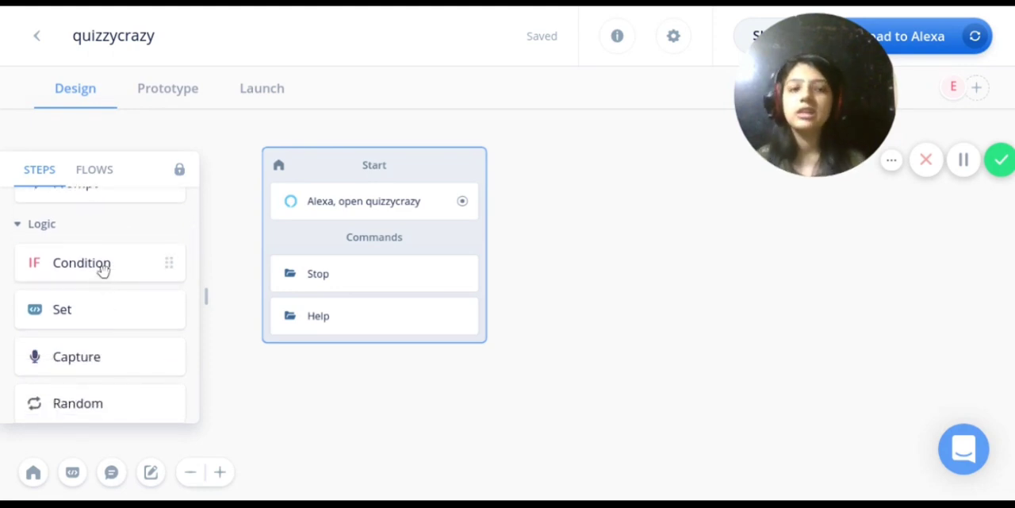
pyautogui.scroll(-1, 103, 272)
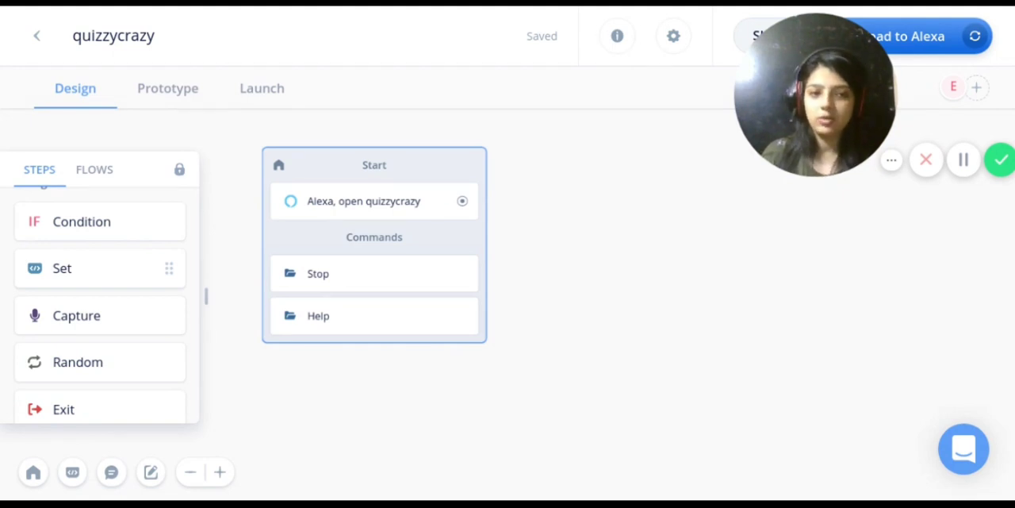
pyautogui.scroll(-1, 108, 250)
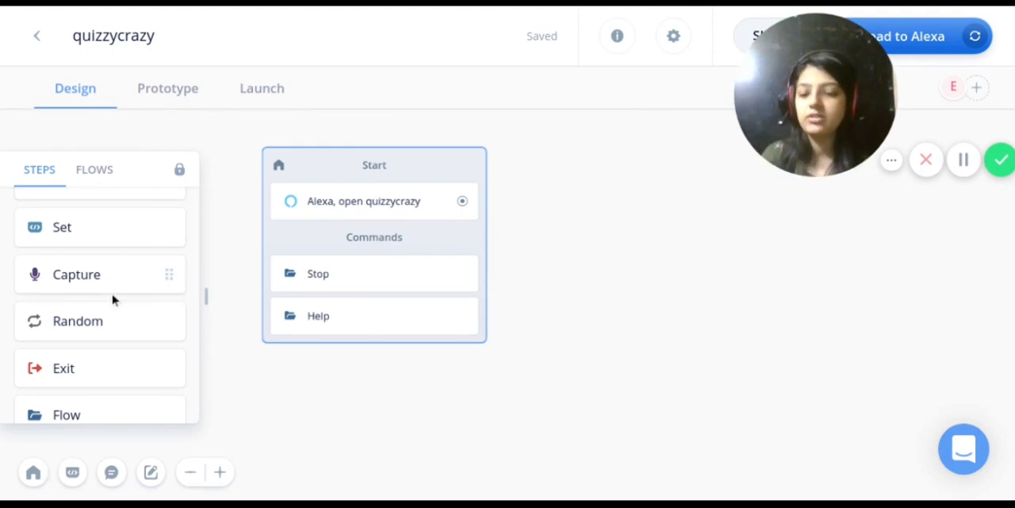
pyautogui.scroll(6, 122, 316)
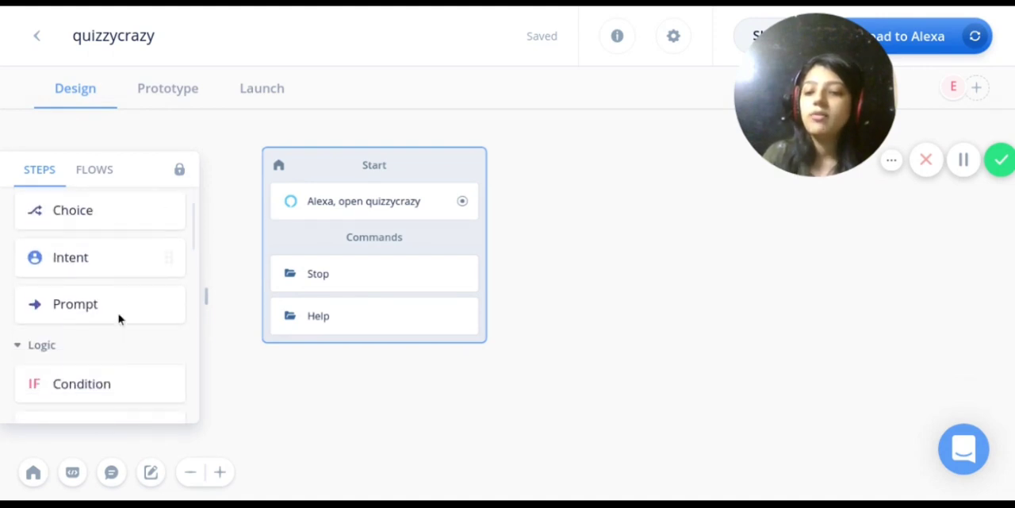
pyautogui.scroll(-5, 119, 317)
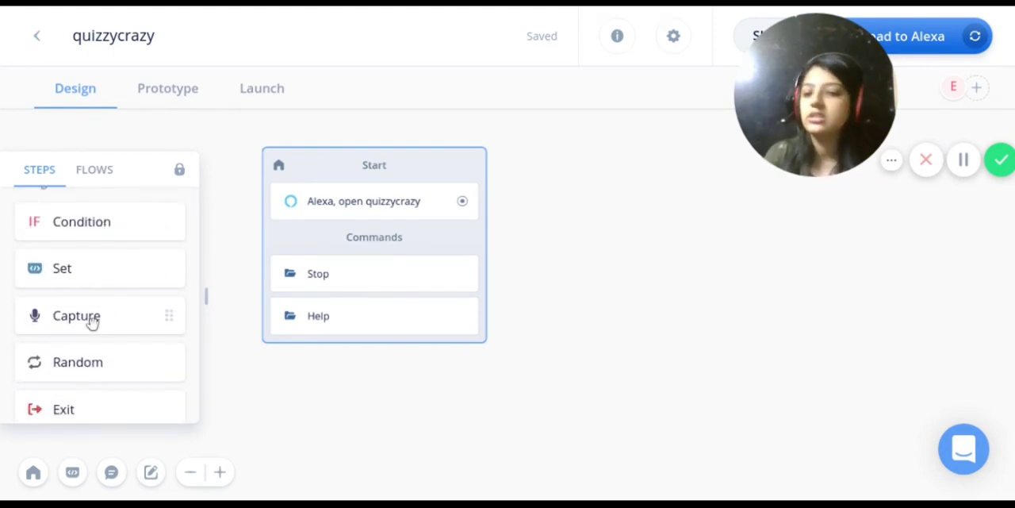
pyautogui.scroll(-1, 93, 322)
pyautogui.scroll(-3, 92, 324)
pyautogui.scroll(-2, 92, 362)
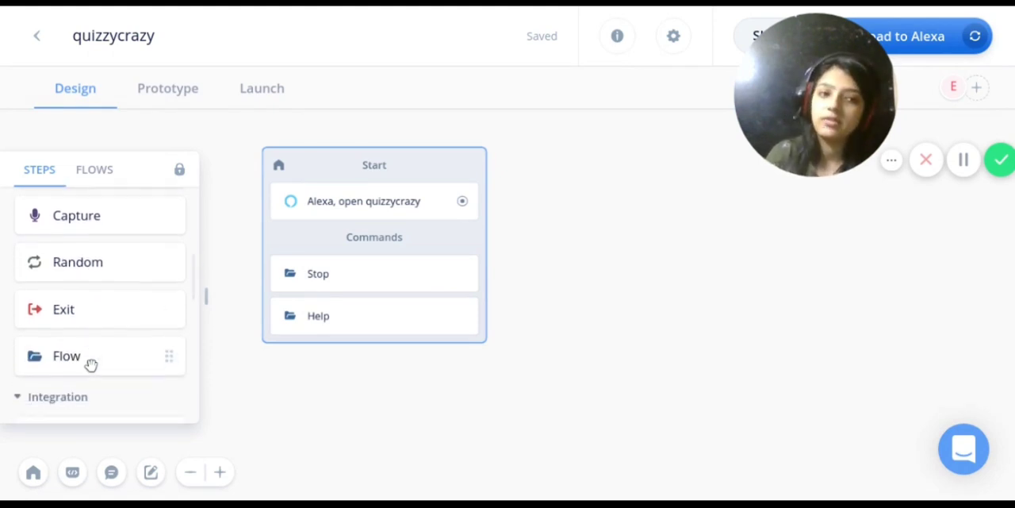
# Look through the Integration and Channel step types, from API to Account Linking, and return to the Interaction steps
pyautogui.scroll(-4, 89, 363)
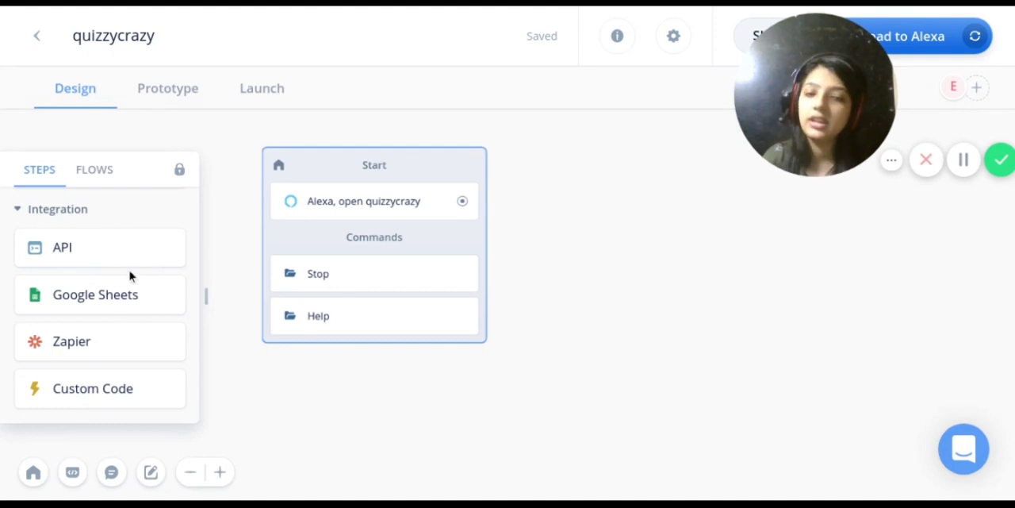
pyautogui.scroll(-3, 103, 254)
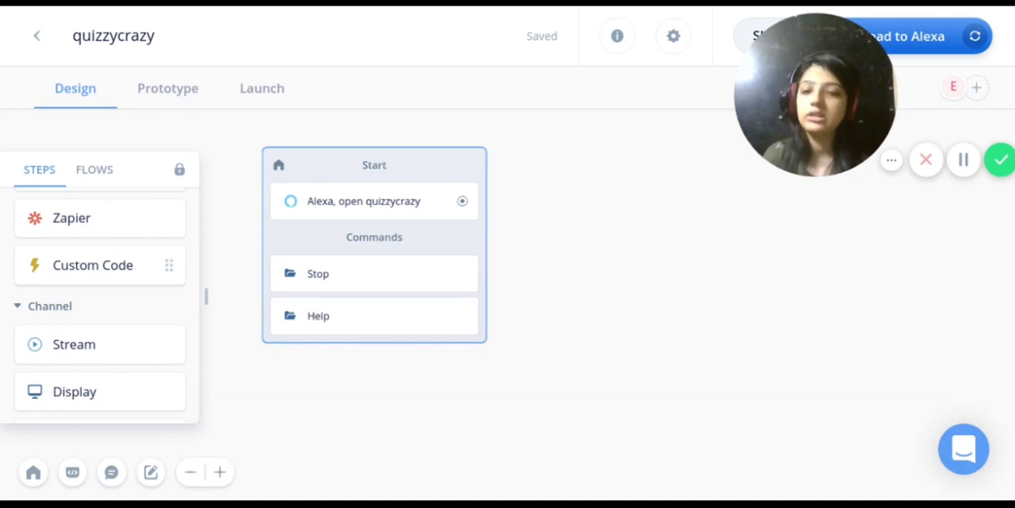
pyautogui.scroll(-1, 107, 259)
pyautogui.scroll(-2, 106, 260)
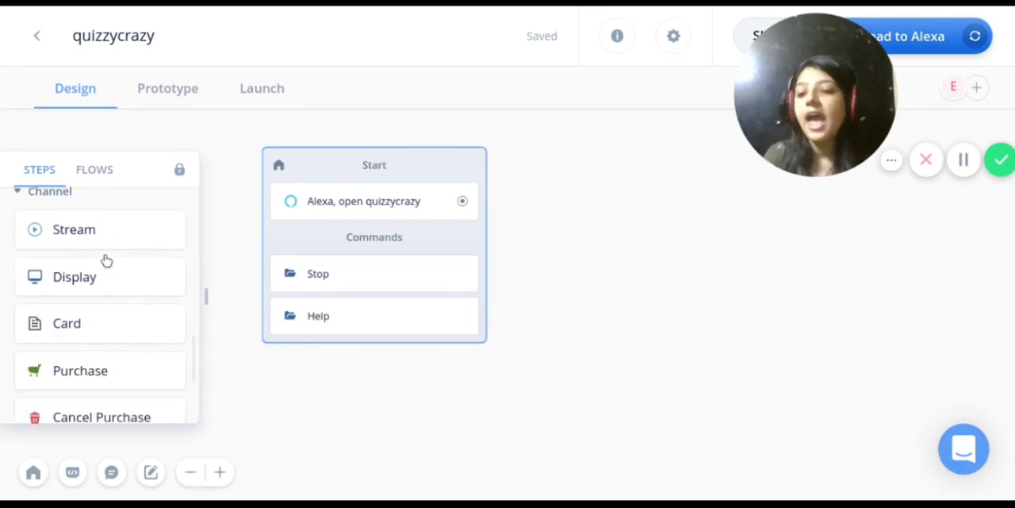
pyautogui.scroll(1, 104, 260)
pyautogui.scroll(-2, 100, 261)
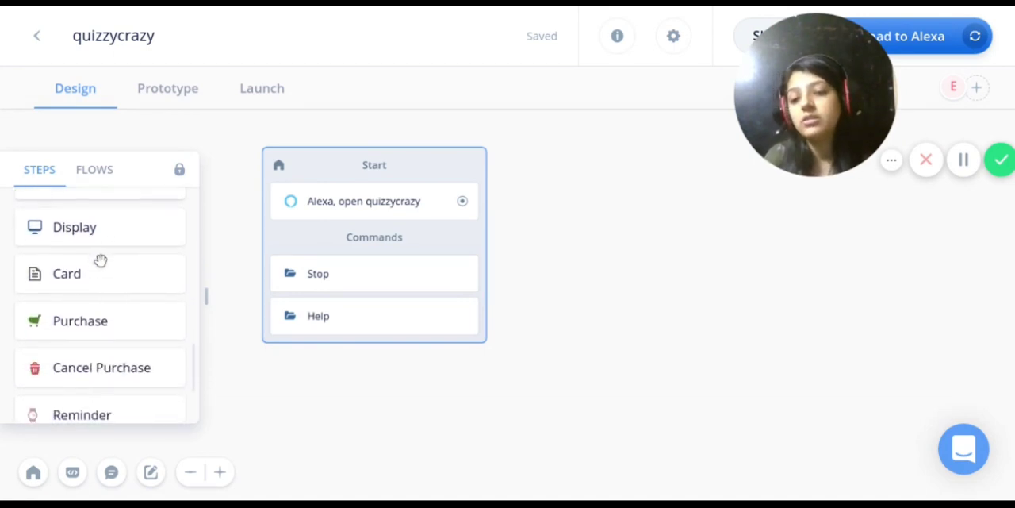
pyautogui.scroll(1, 102, 261)
pyautogui.scroll(-5, 107, 270)
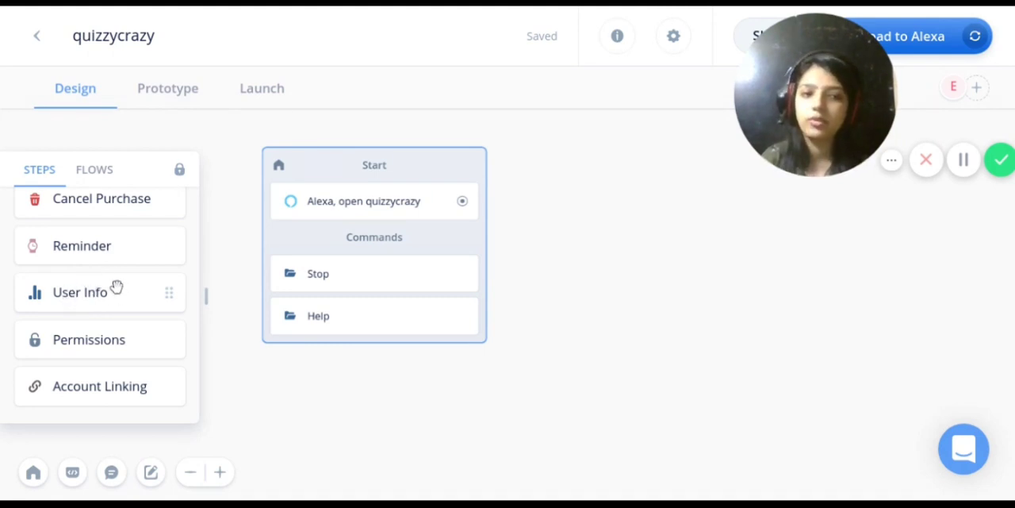
pyautogui.scroll(12, 111, 290)
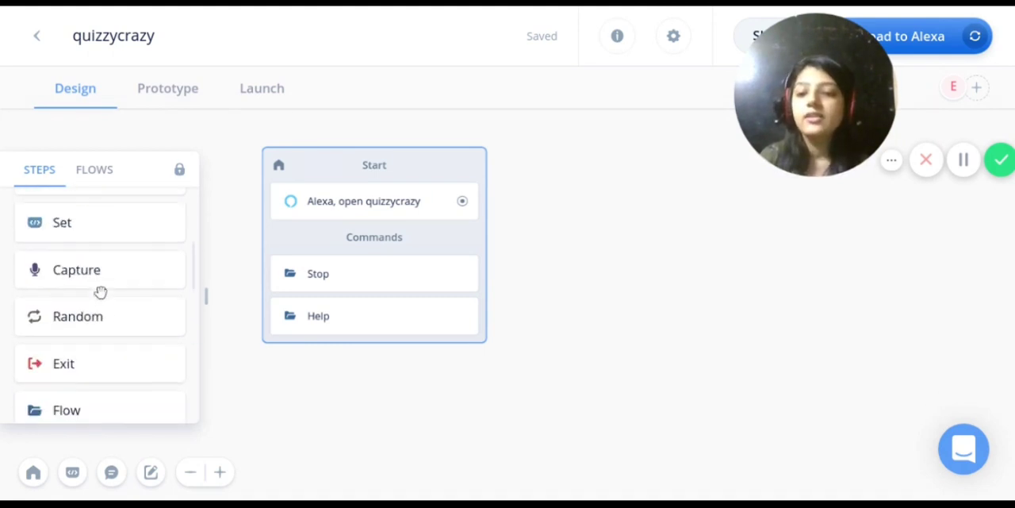
pyautogui.scroll(2, 99, 295)
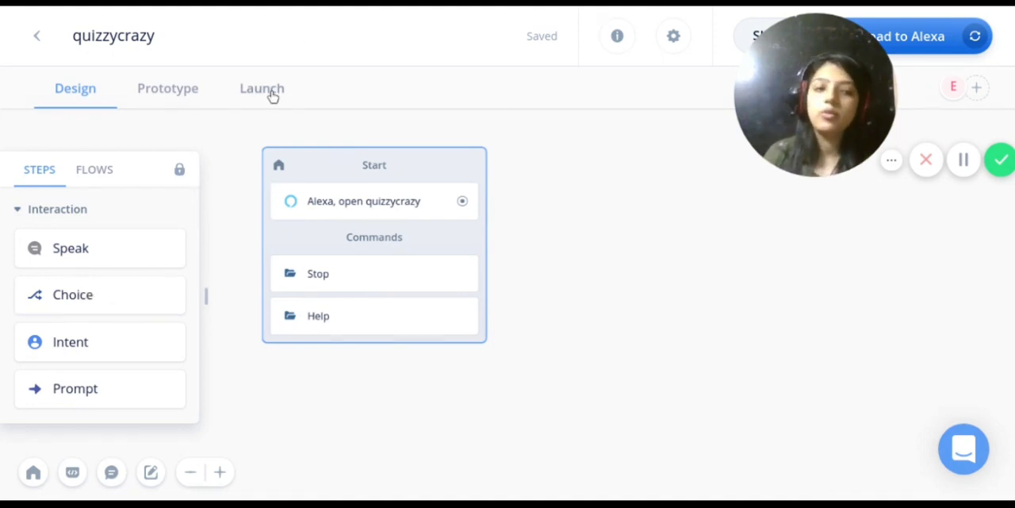
pyautogui.moveTo(775, 131); pyautogui.dragTo(788, 265)
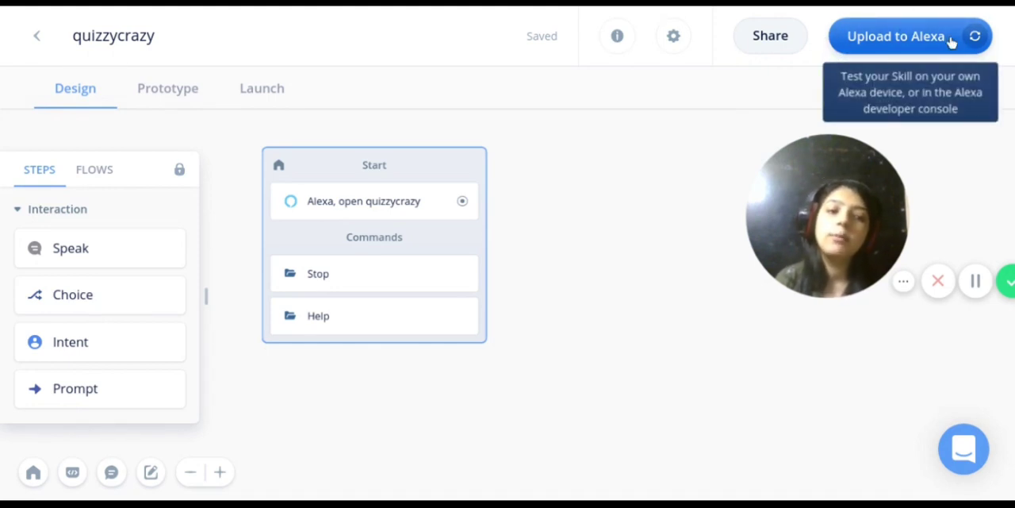
pyautogui.moveTo(865, 198); pyautogui.dragTo(923, 73)
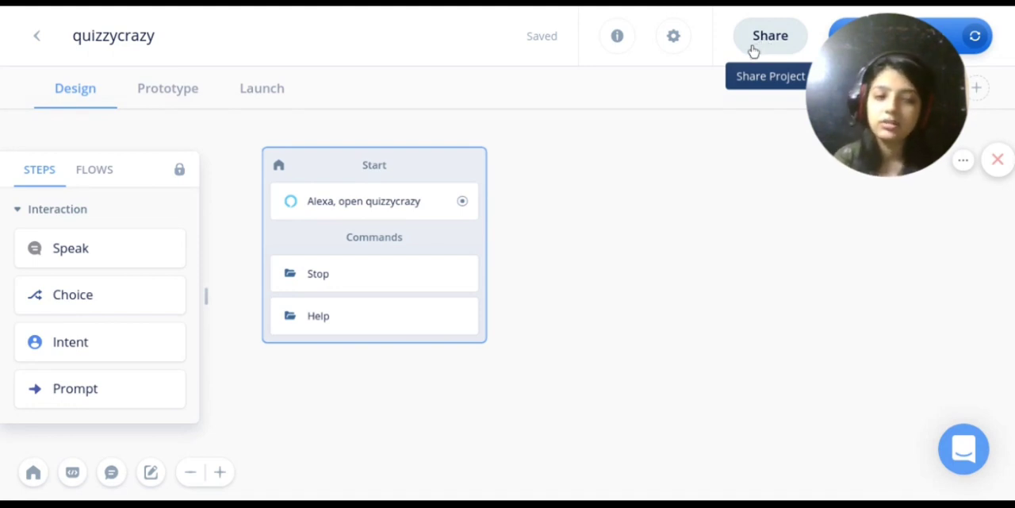
pyautogui.moveTo(846, 84)
pyautogui.moveTo(844, 86); pyautogui.dragTo(807, 87)
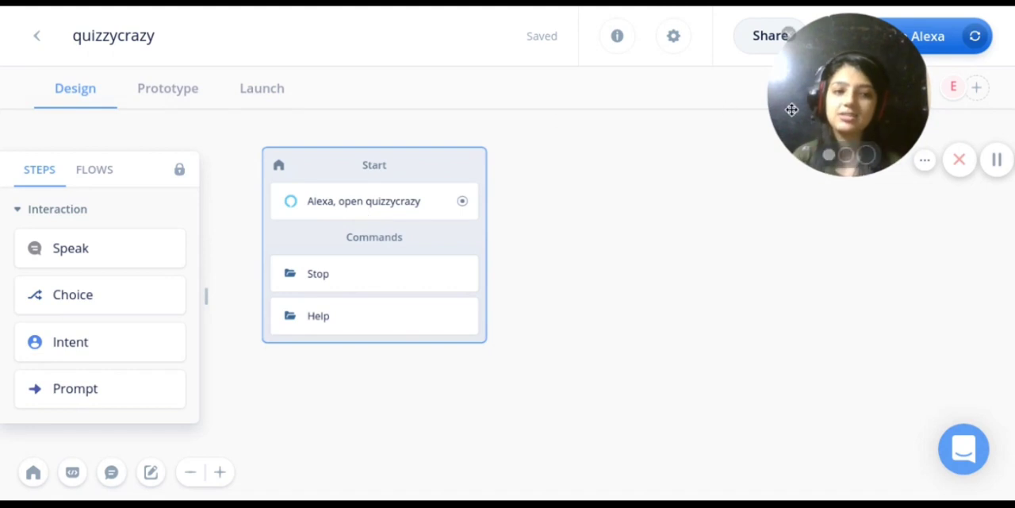
pyautogui.click(997, 159)
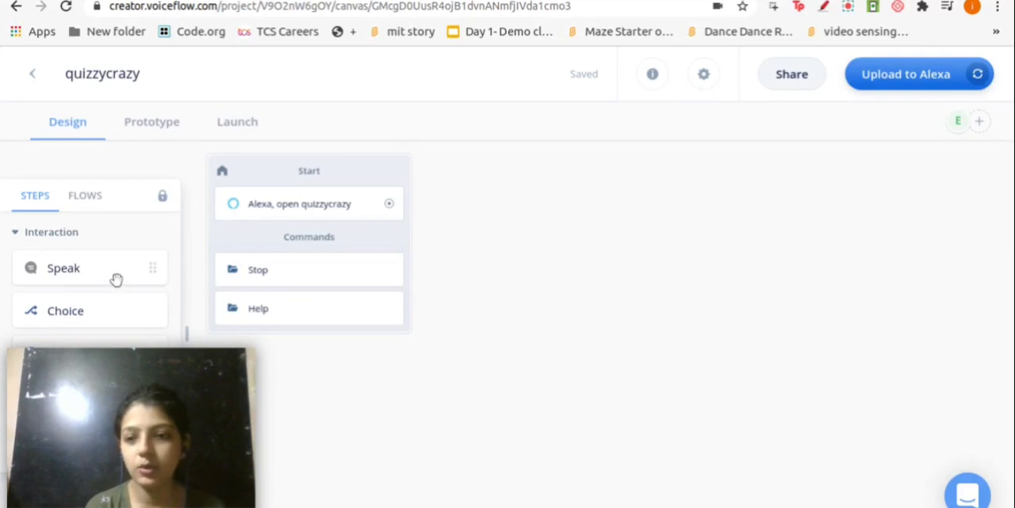
# Add a Speak step as a new block beside the Start block and open its settings
pyautogui.moveTo(97, 268); pyautogui.dragTo(542, 192)
pyautogui.moveTo(474, 198)
pyautogui.mouseDown()
pyautogui.moveTo(485, 198)
pyautogui.moveTo(476, 198)
pyautogui.mouseUp()
pyautogui.click(511, 225)
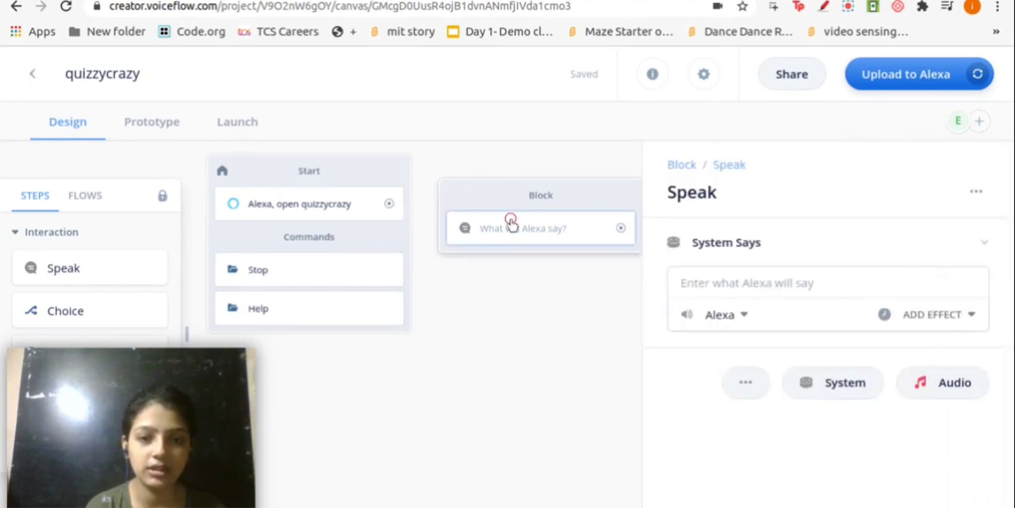
# Enter "Welcome to this skill!" as the Speak step's message
pyautogui.click(707, 276)
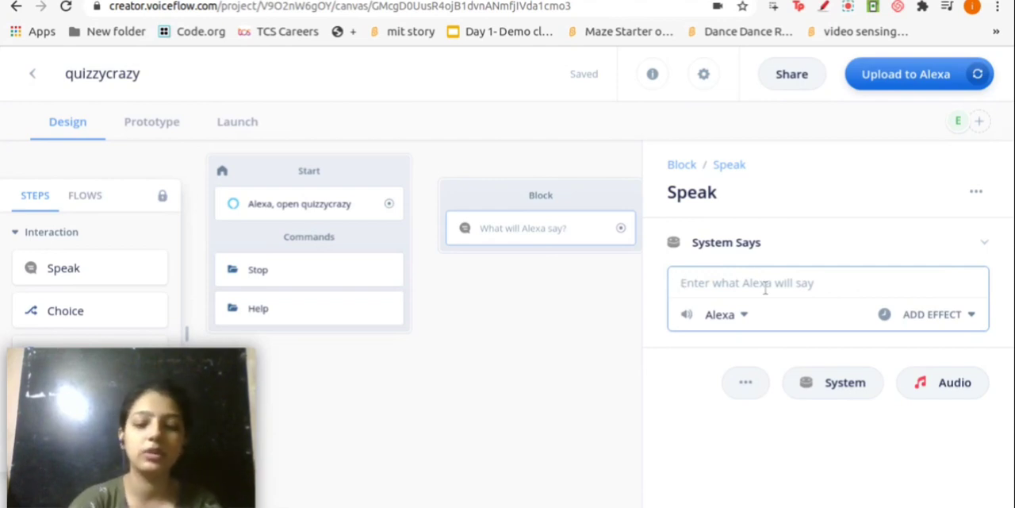
pyautogui.write('Welcome')
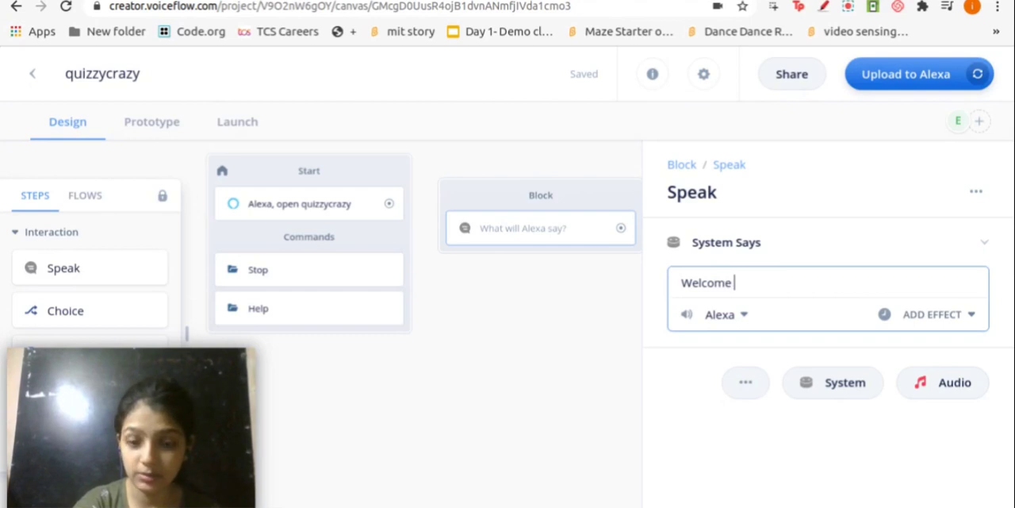
pyautogui.write(' User')
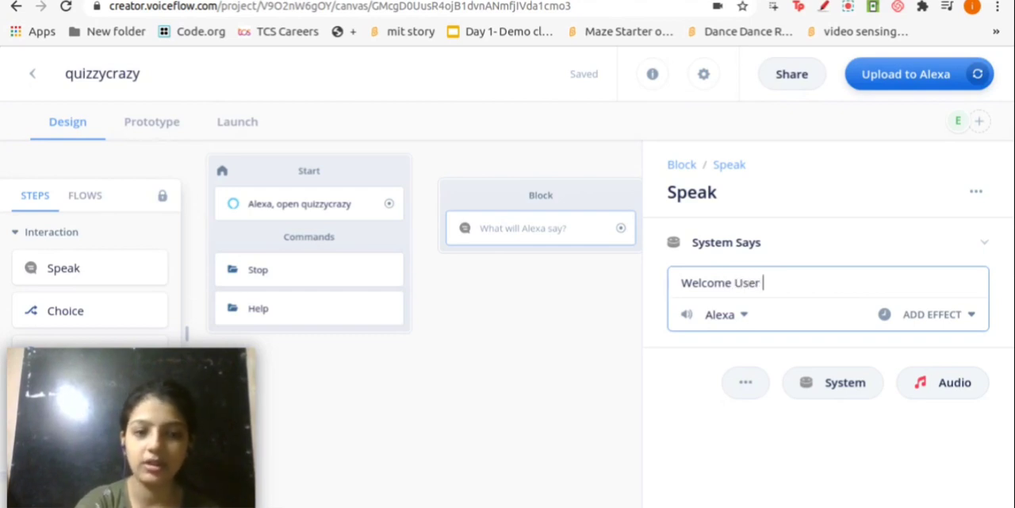
pyautogui.press('BackSpace')
pyautogui.press('BackSpace')
pyautogui.press('BackSpace')
pyautogui.press('BackSpace')
pyautogui.press('BackSpace')
pyautogui.write('to this skill')
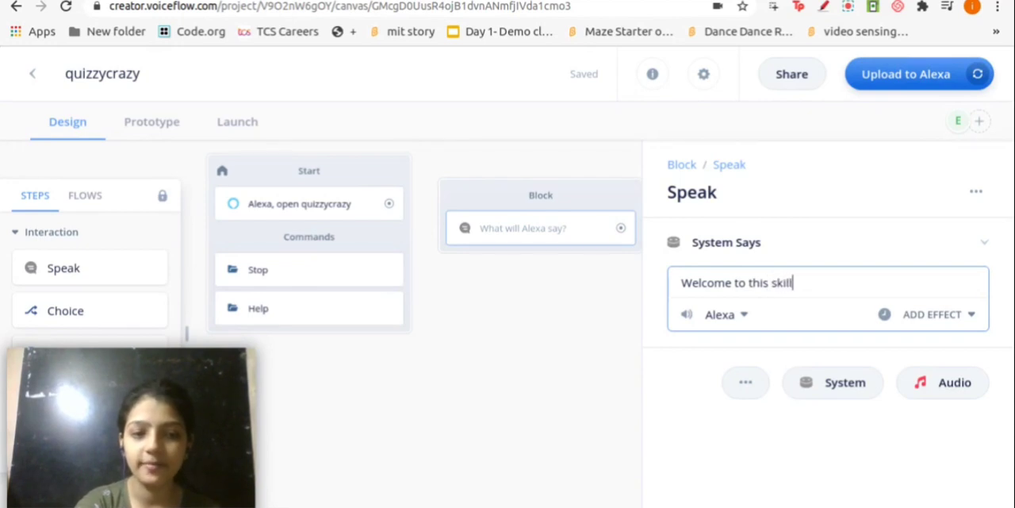
pyautogui.click(824, 360)
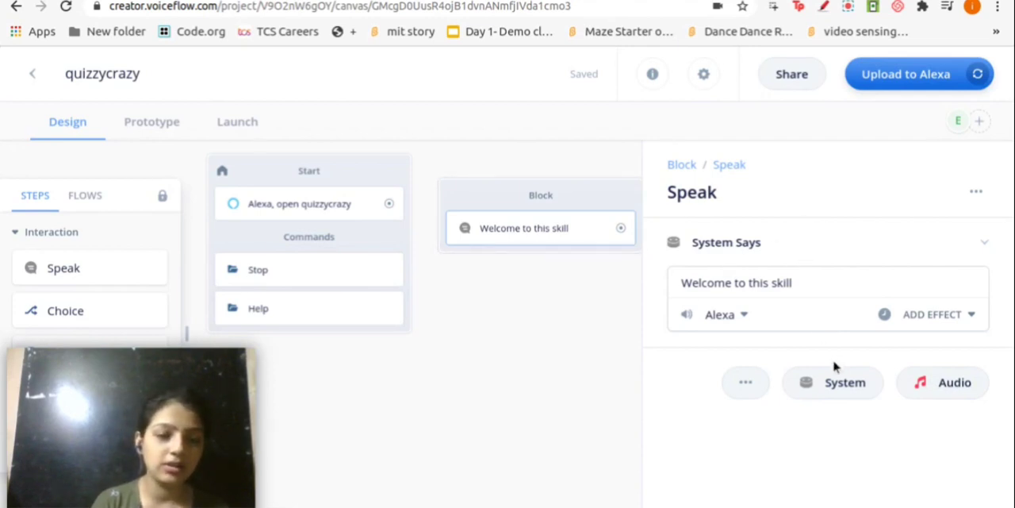
pyautogui.click(800, 288)
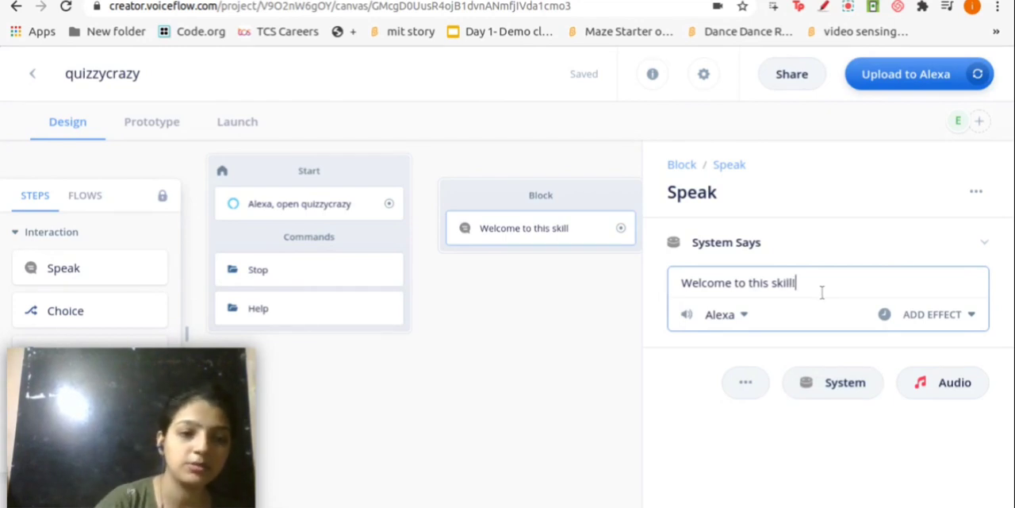
# Add a second system message to the Speak step reading "Let's see how much you are cyber aware." and close its settings
pyautogui.click(841, 383)
pyautogui.click(764, 401)
pyautogui.write('Let')
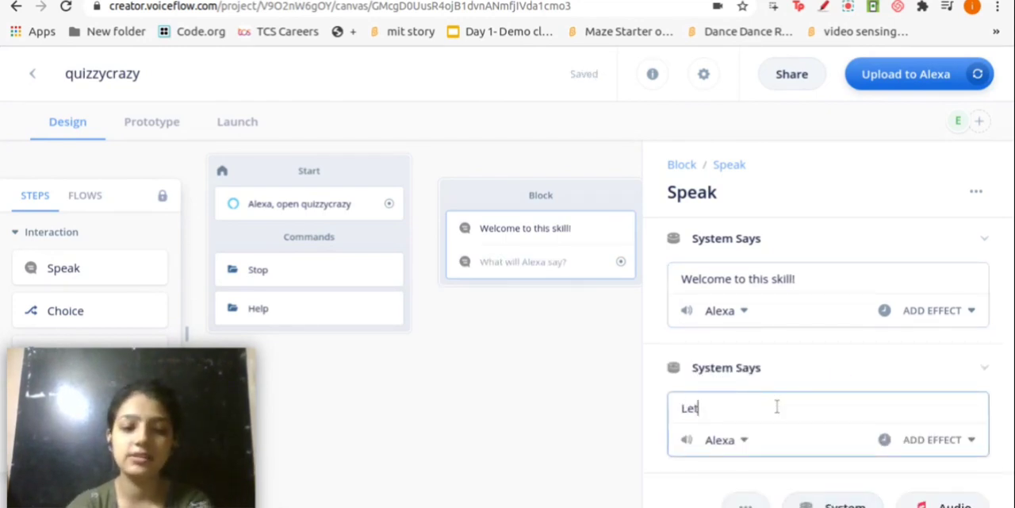
pyautogui.write("'s see")
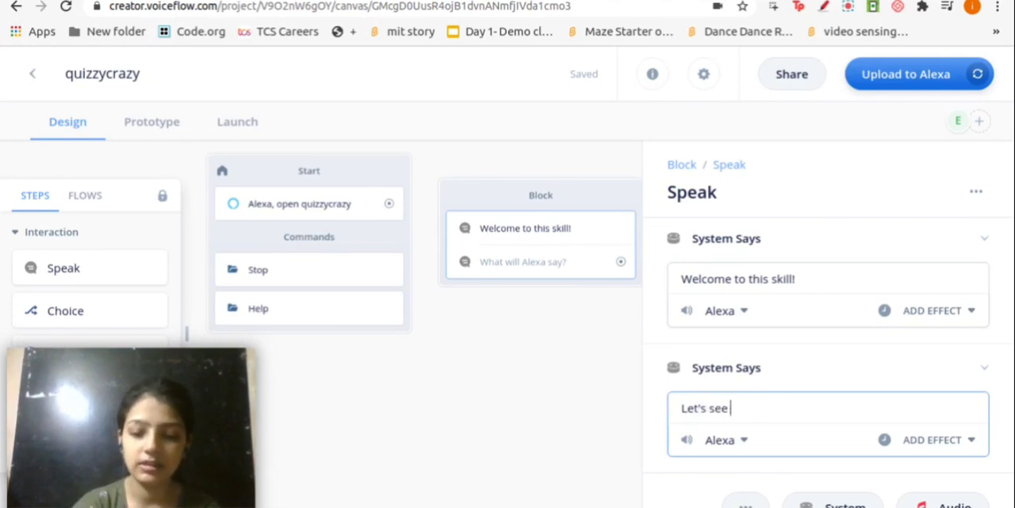
pyautogui.write(' how much ')
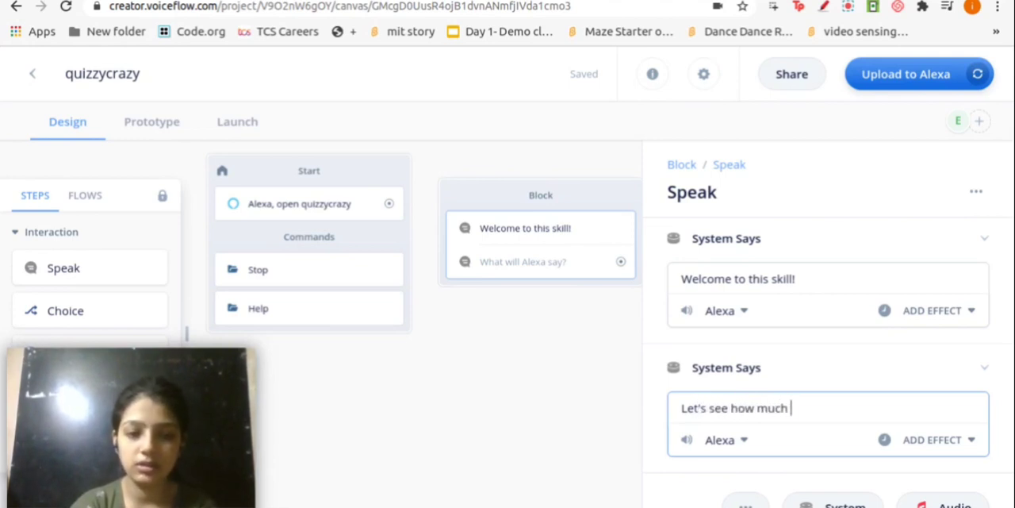
pyautogui.write('you are cyber aware')
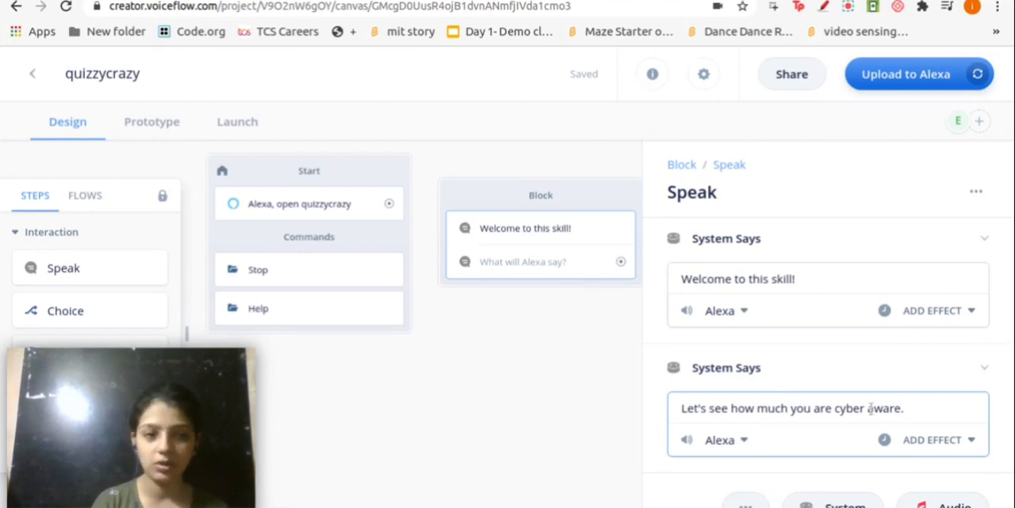
pyautogui.click(614, 385)
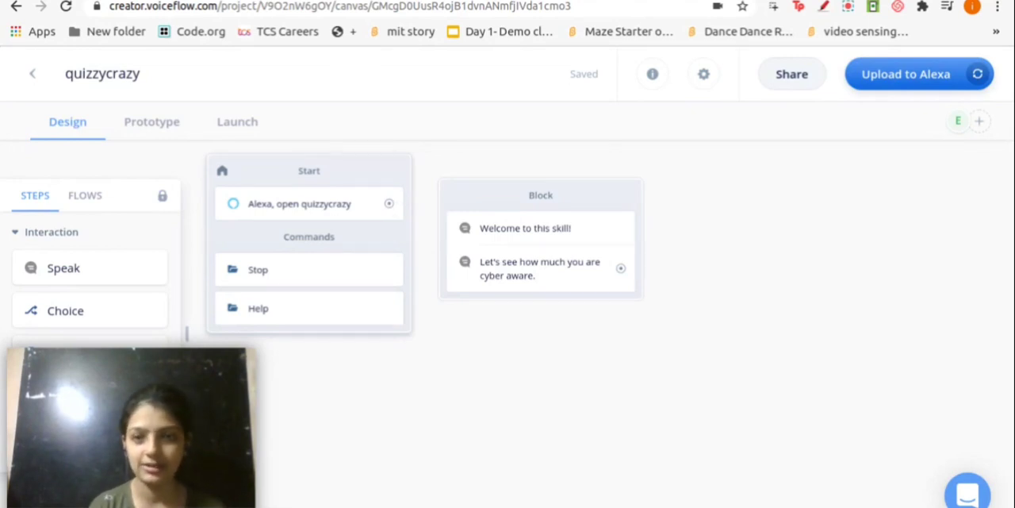
# Connect the Start block's launch phrase to the message block, test the dialog in the prototype, and return to the design canvas
pyautogui.moveTo(391, 205); pyautogui.dragTo(443, 256)
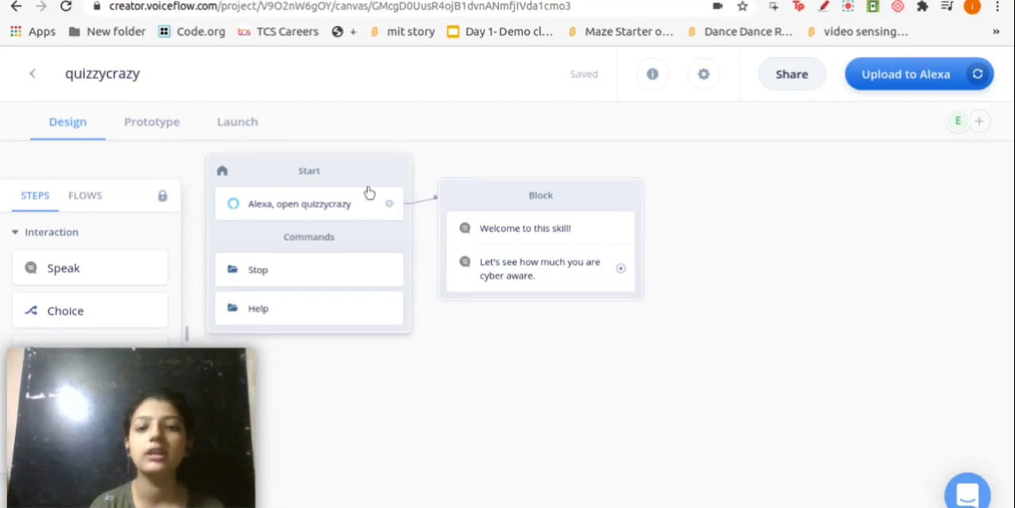
pyautogui.moveTo(424, 205)
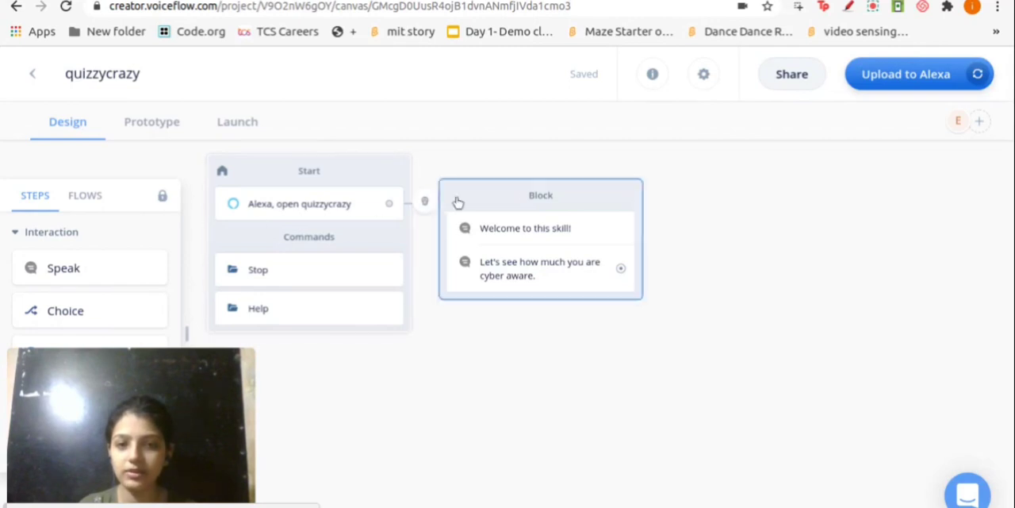
pyautogui.click(157, 138)
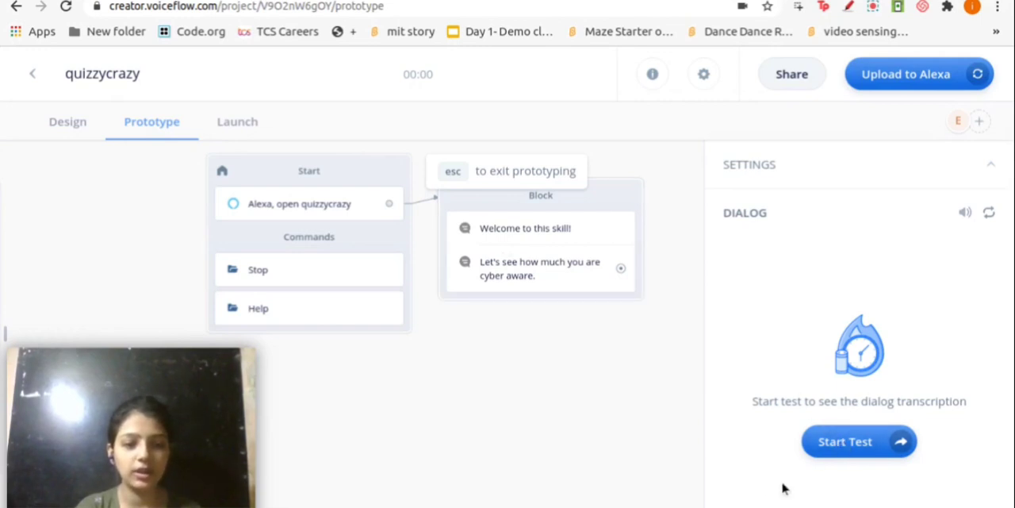
pyautogui.click(869, 439)
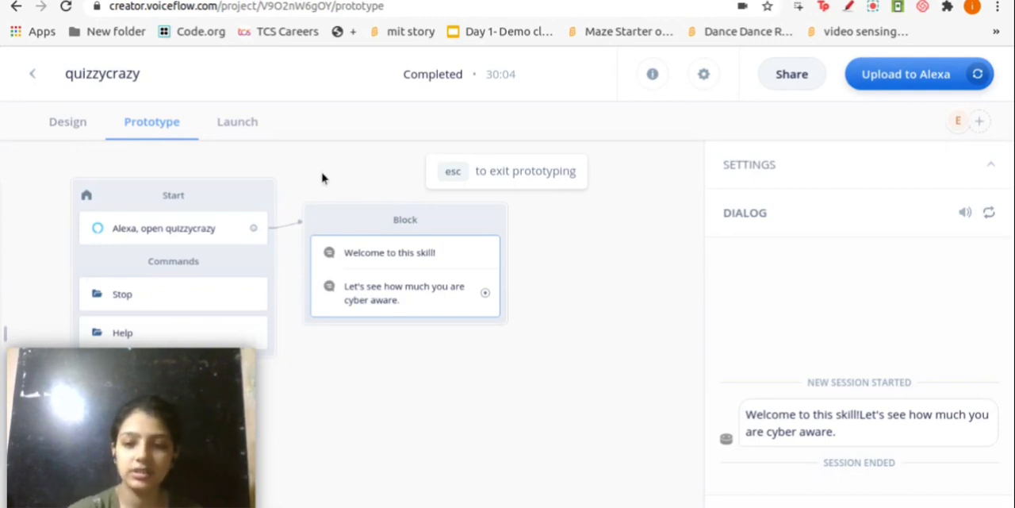
pyautogui.press('Escape')
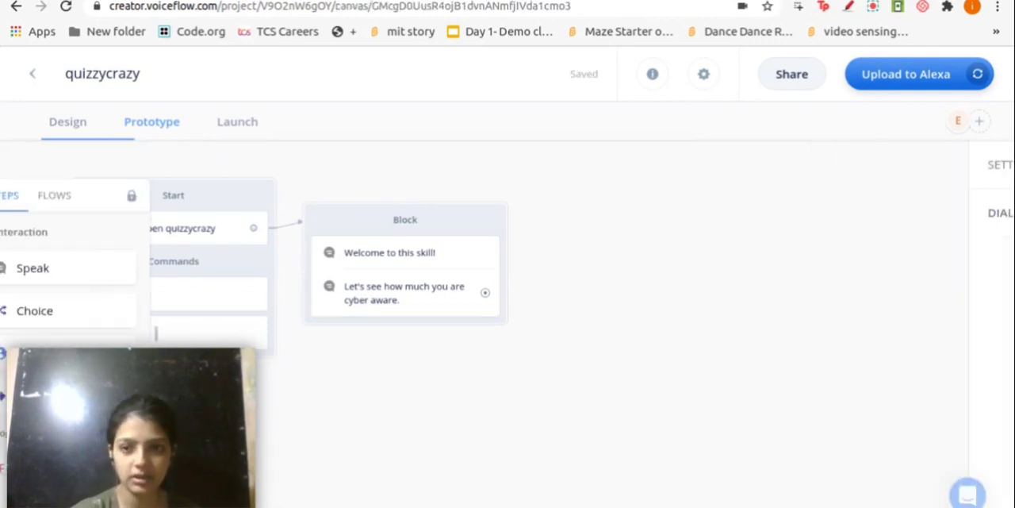
# Move the message block slightly higher and farther away from the Start block
pyautogui.moveTo(334, 179); pyautogui.dragTo(384, 192)
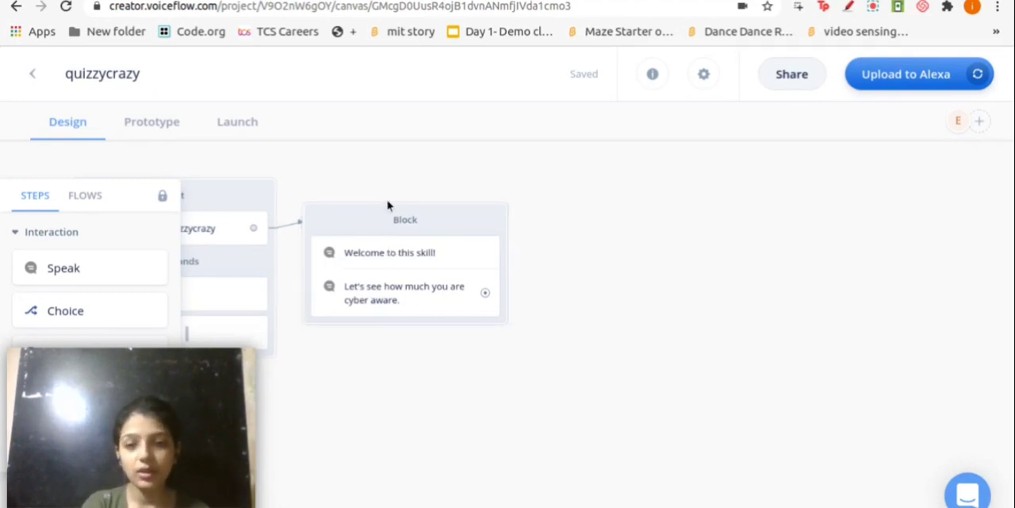
pyautogui.moveTo(346, 220); pyautogui.dragTo(379, 185)
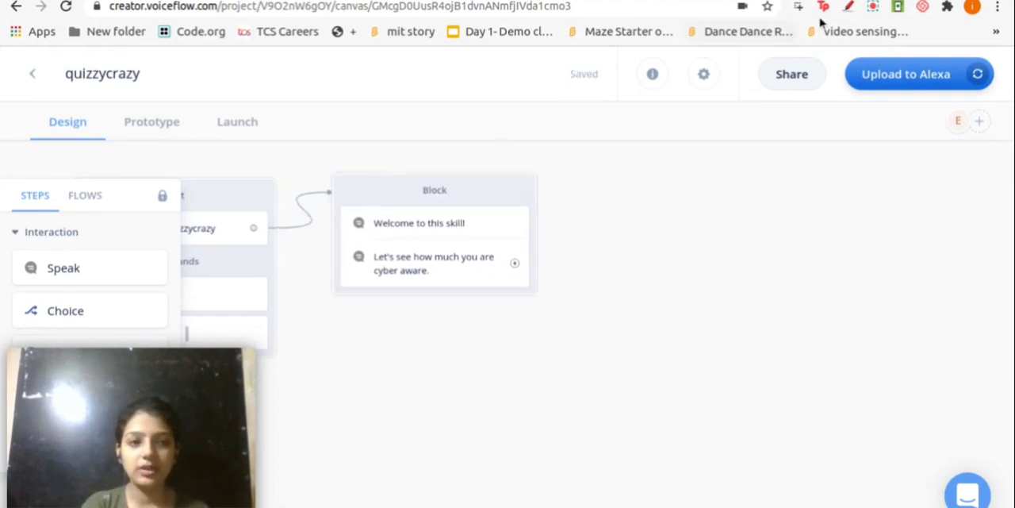
pyautogui.click(872, 7)
pyautogui.click(790, 207)
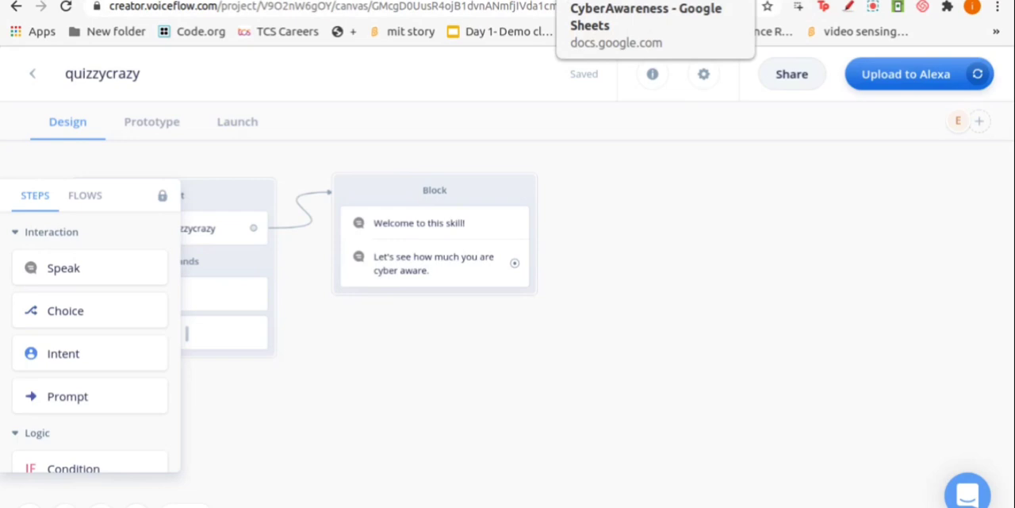
# Switch to the CyberAwareness spreadsheet in Google Sheets, look over its Question and Answer columns, and view the first two questions in full
pyautogui.click(619, 1)
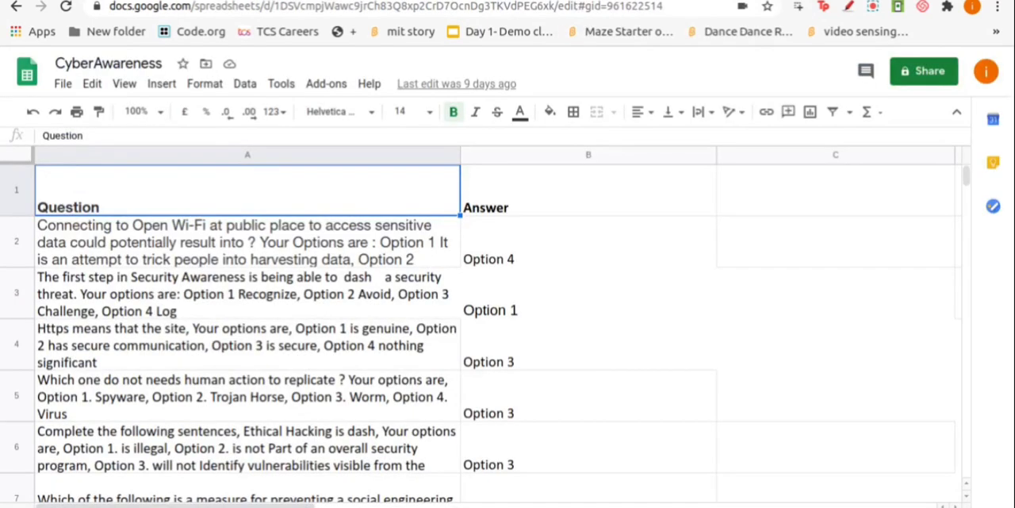
pyautogui.scroll(-3, 395, 301)
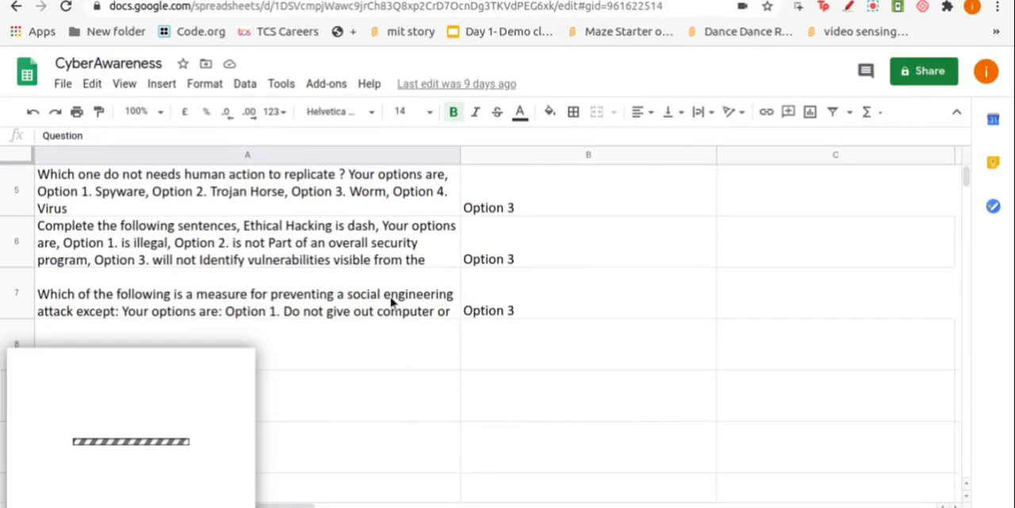
pyautogui.scroll(3, 393, 303)
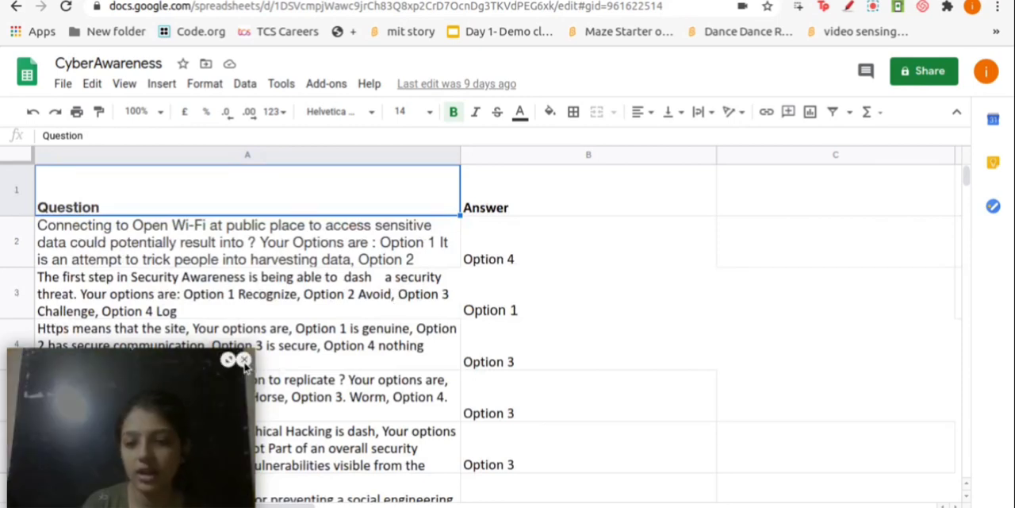
pyautogui.click(243, 361)
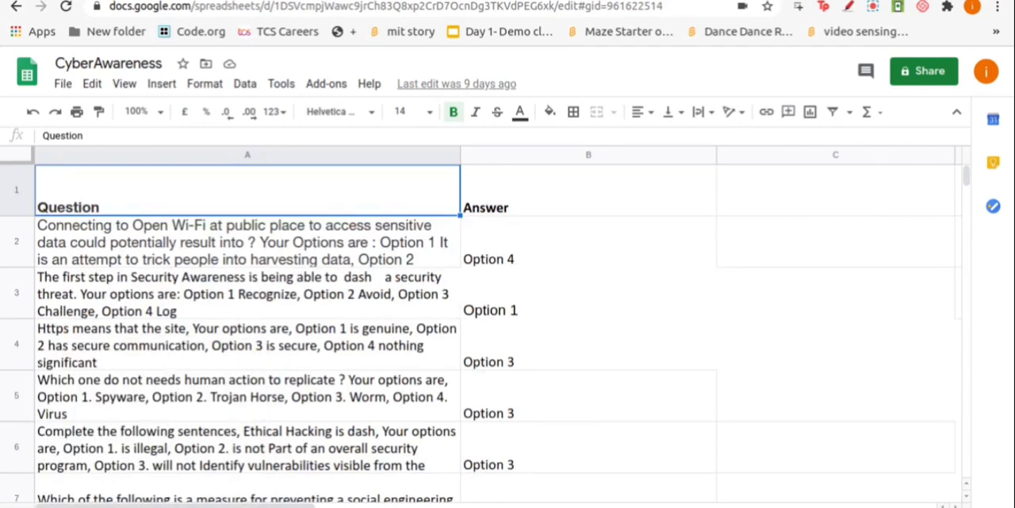
pyautogui.scroll(-3, 322, 349)
pyautogui.scroll(3, 333, 354)
pyautogui.scroll(-3, 316, 351)
pyautogui.scroll(3, 316, 350)
pyautogui.click(200, 246)
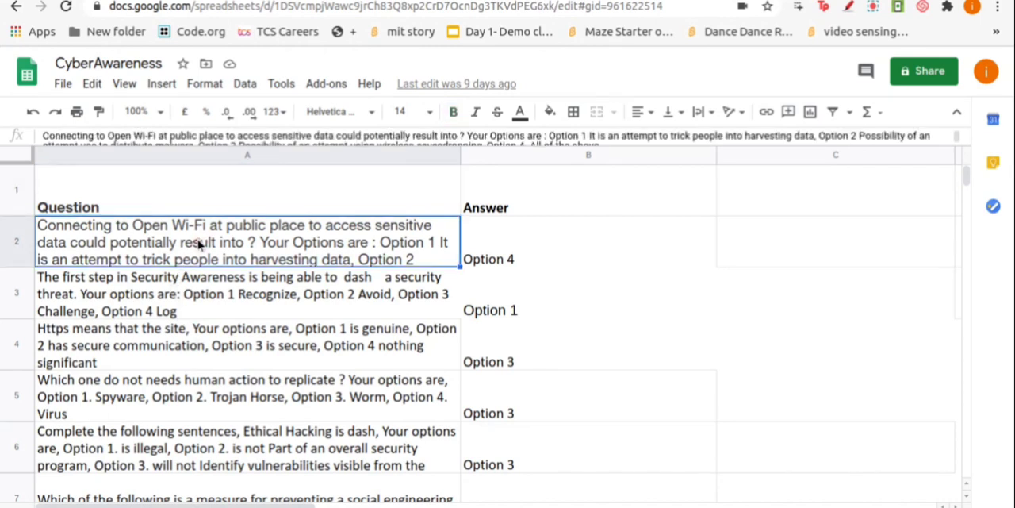
pyautogui.click(216, 295)
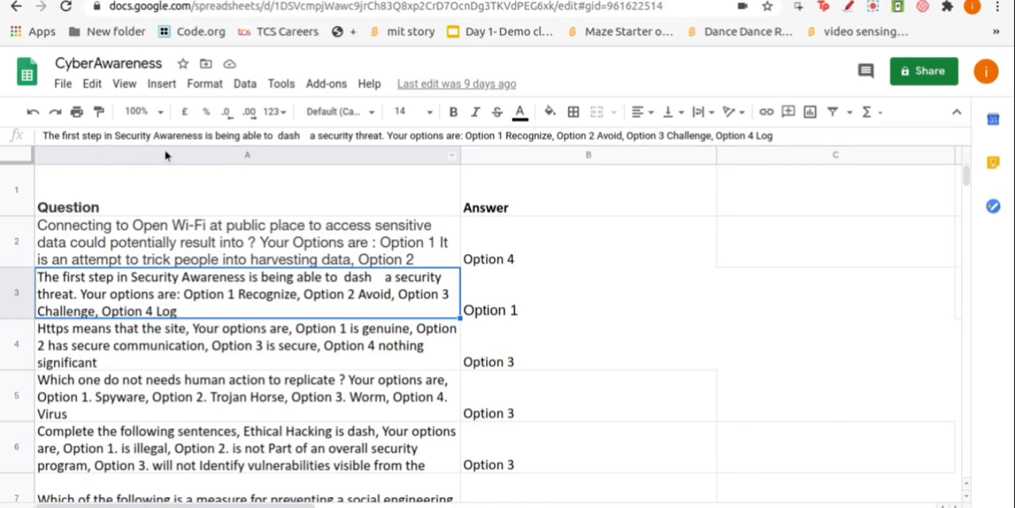
# Enlarge the spreadsheet for readability and examine how each question contains its options and how the Answer column holds the correct option
pyautogui.hotkey('ctrl', '+')
pyautogui.hotkey('ctrl', '+')
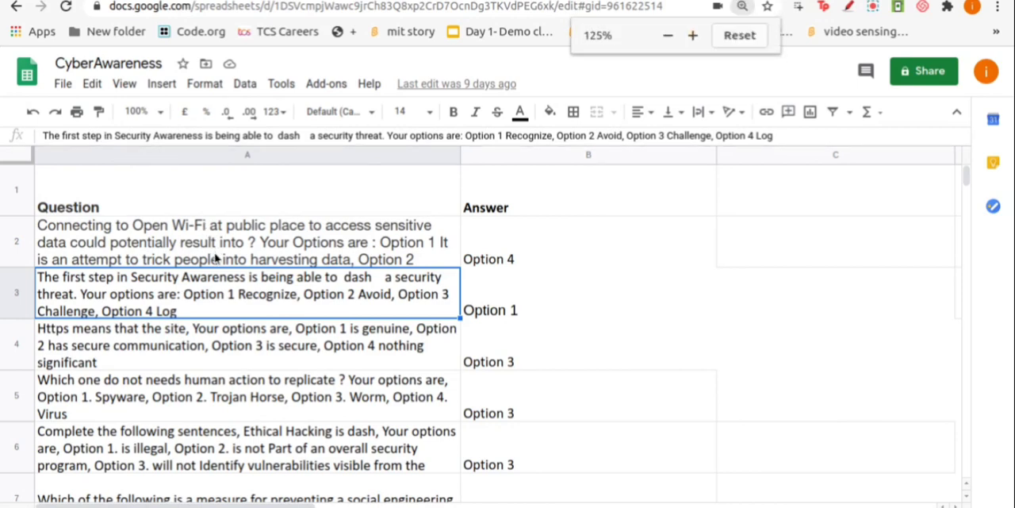
pyautogui.hotkey('ctrl', '+')
pyautogui.hotkey('ctrl', '+')
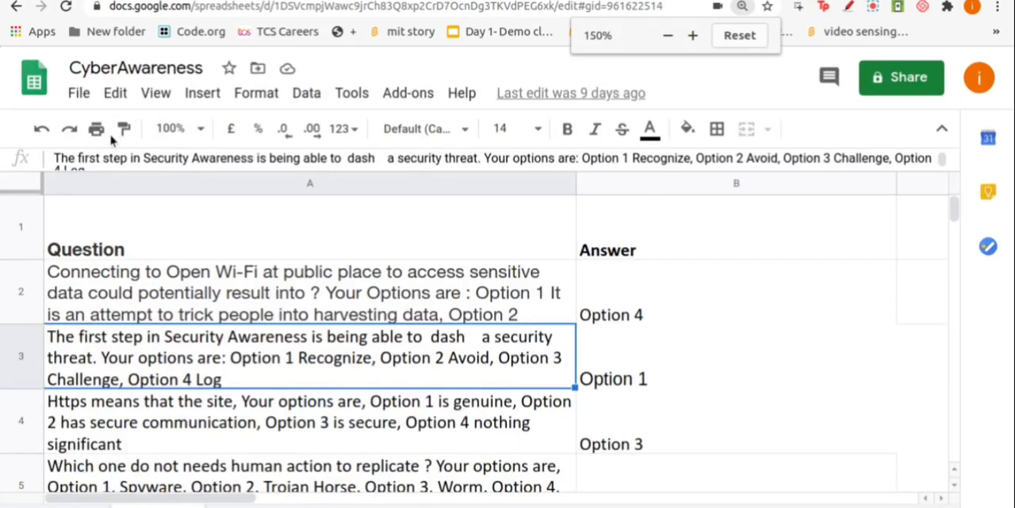
pyautogui.hotkey('ctrl', '+')
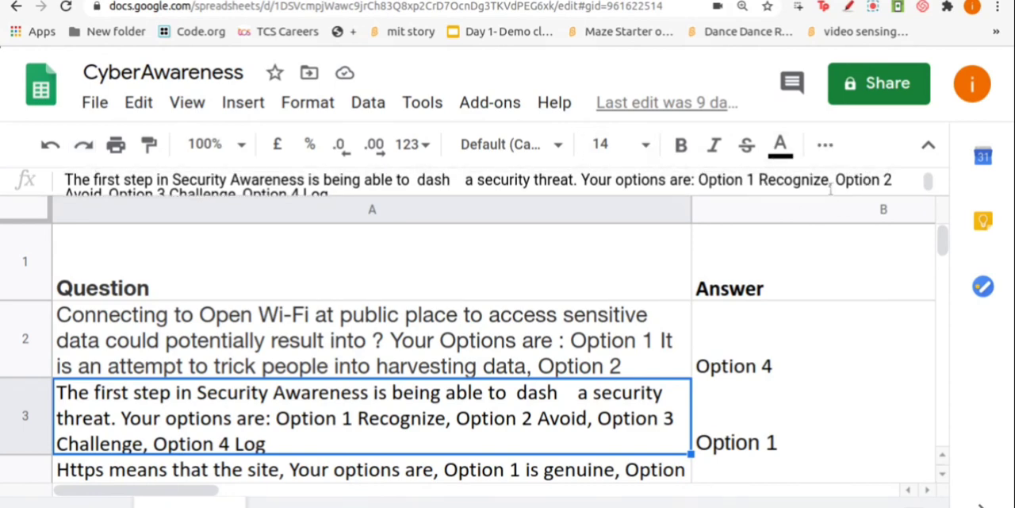
pyautogui.hotkey('ctrl', '-')
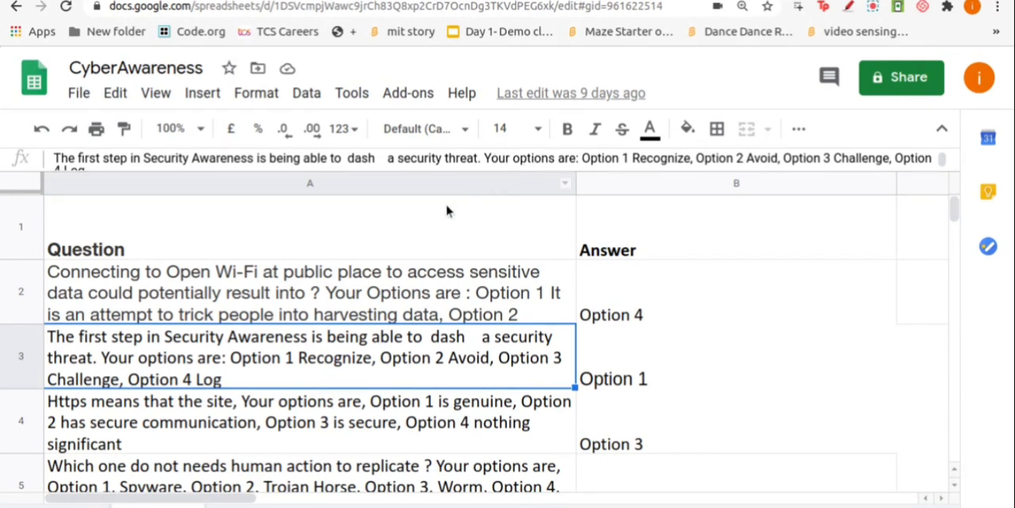
pyautogui.hotkey('ctrl', '-')
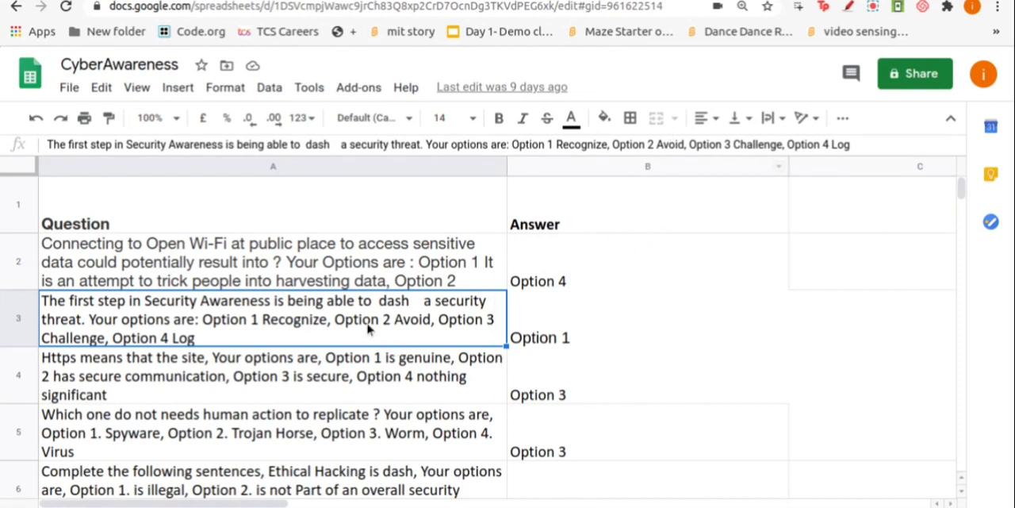
pyautogui.scroll(-5, 369, 329)
pyautogui.scroll(5, 379, 331)
pyautogui.scroll(-5, 385, 339)
pyautogui.scroll(1, 384, 343)
pyautogui.click(549, 226)
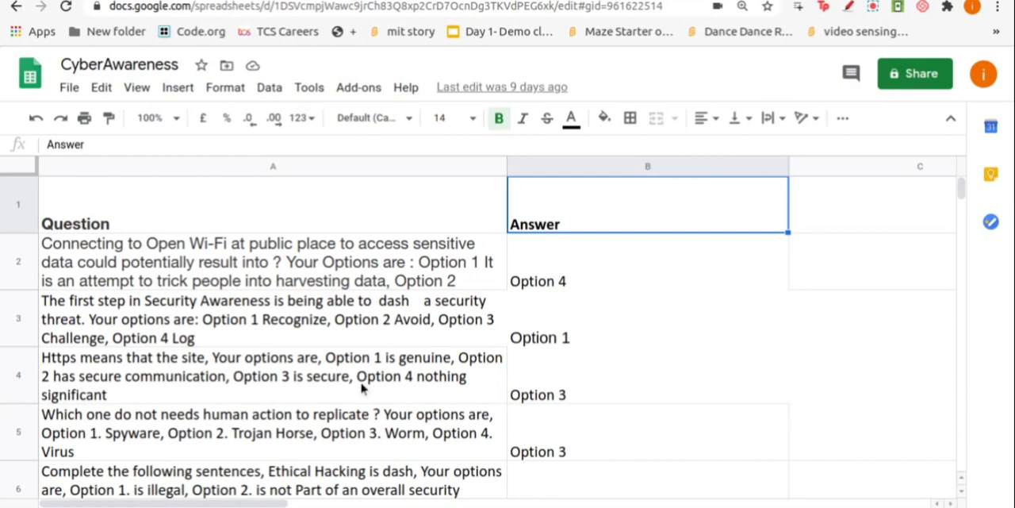
pyautogui.scroll(-3, 366, 390)
pyautogui.scroll(2, 345, 411)
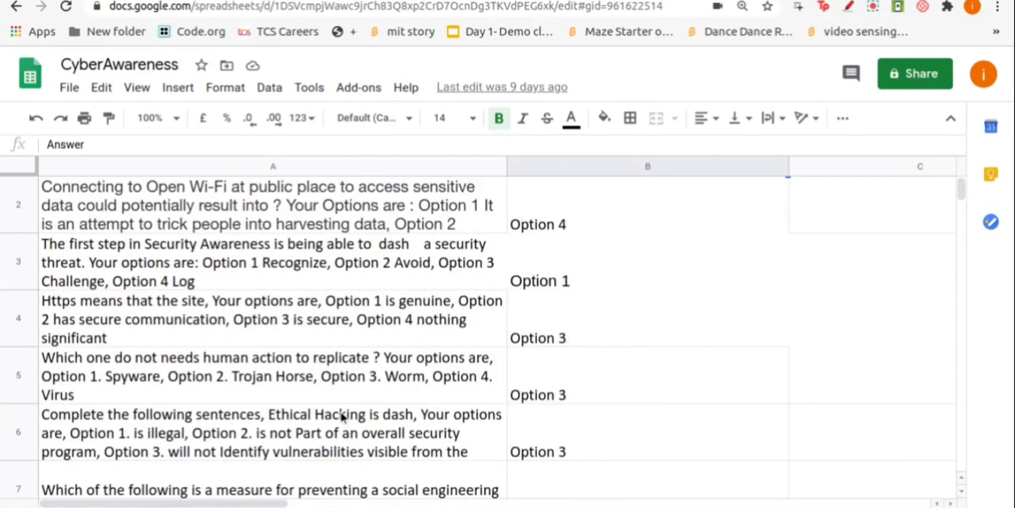
pyautogui.scroll(-3, 342, 418)
pyautogui.scroll(5, 159, 357)
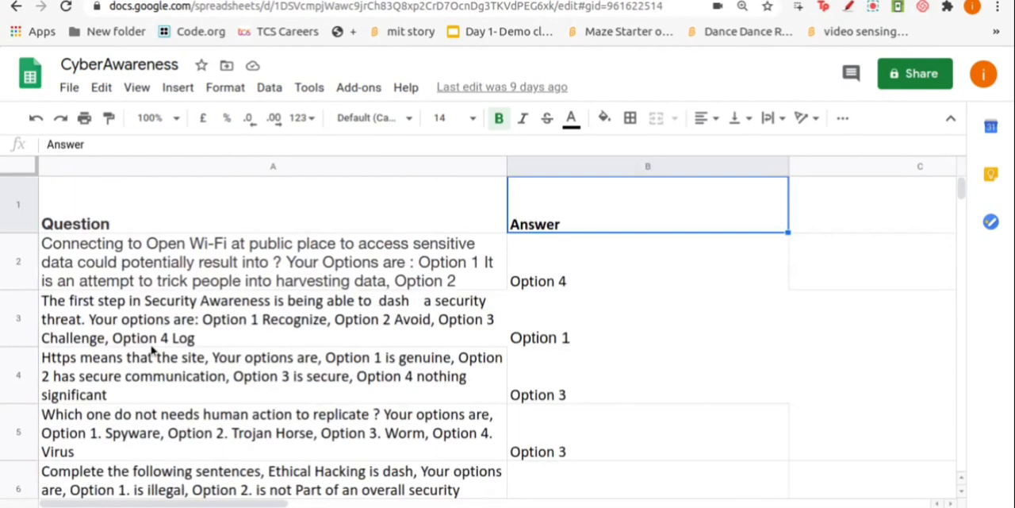
# Select rows 2 to 8 of the spreadsheet, covering all the quiz questions and their answers
pyautogui.click(15, 262)
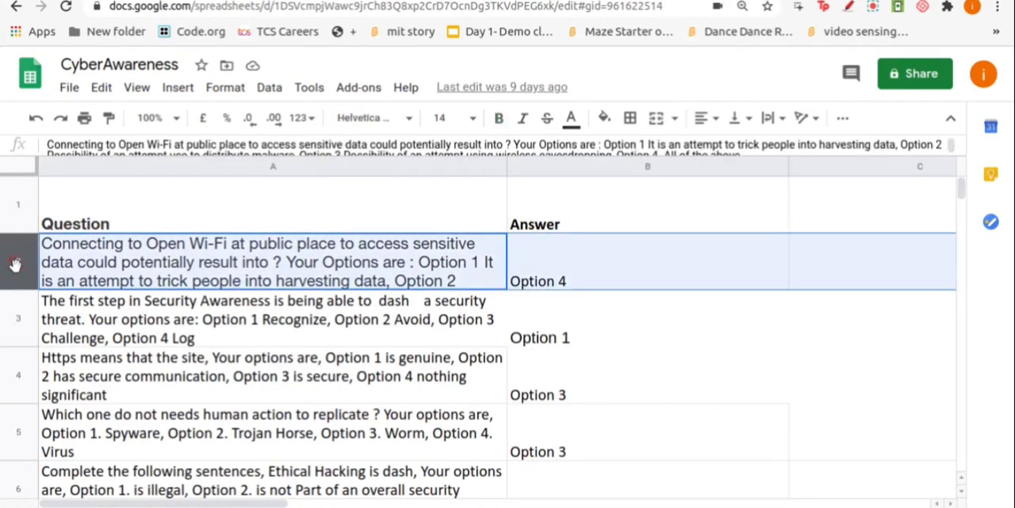
pyautogui.moveTo(3, 263); pyautogui.dragTo(12, 495)
pyautogui.hotkey('shift', 'Down')
pyautogui.hotkey('shift', 'Down')
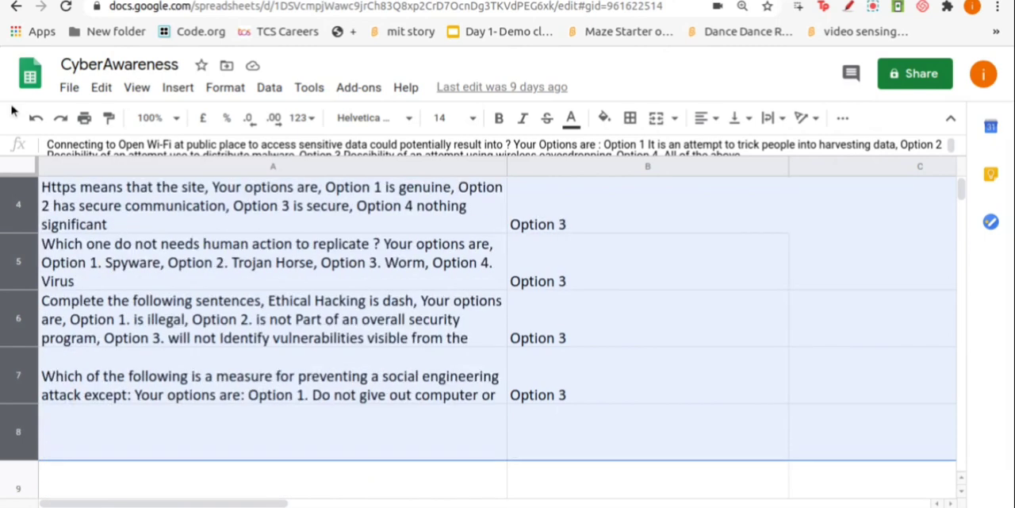
# Copy question rows 2 to 7 and paste them into the empty rows starting at row 8
pyautogui.hotkey('shift', 'Up')
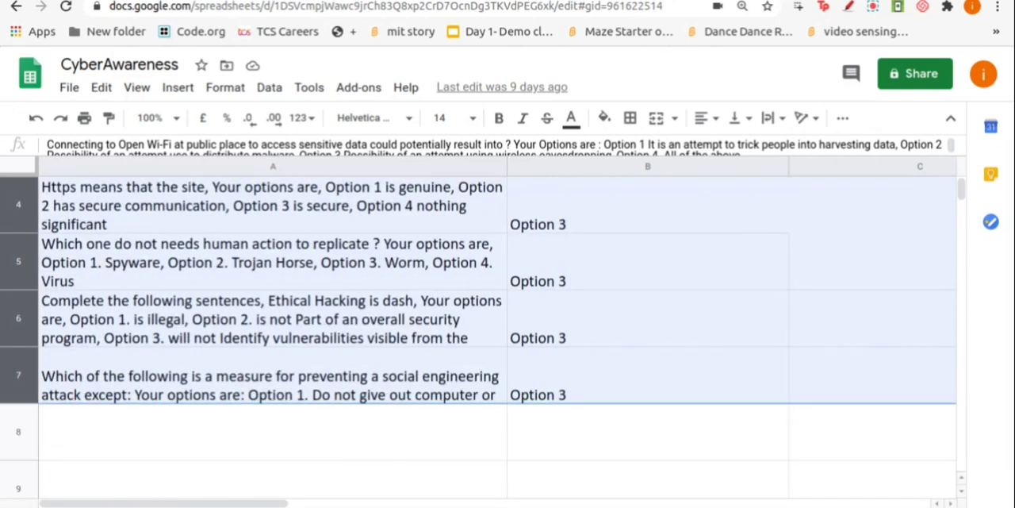
pyautogui.hotkey('ctrl', 'c')
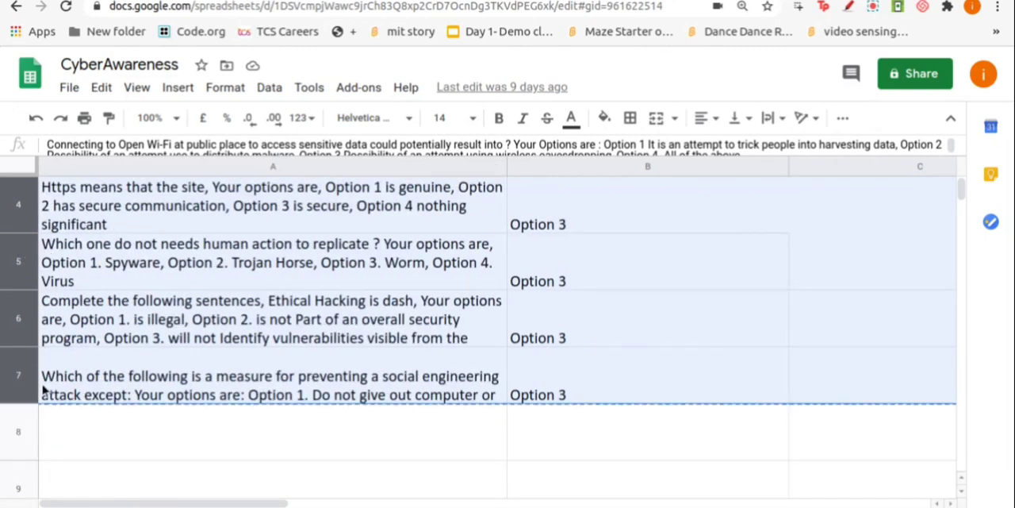
pyautogui.click(28, 431)
pyautogui.hotkey('ctrl', 'v')
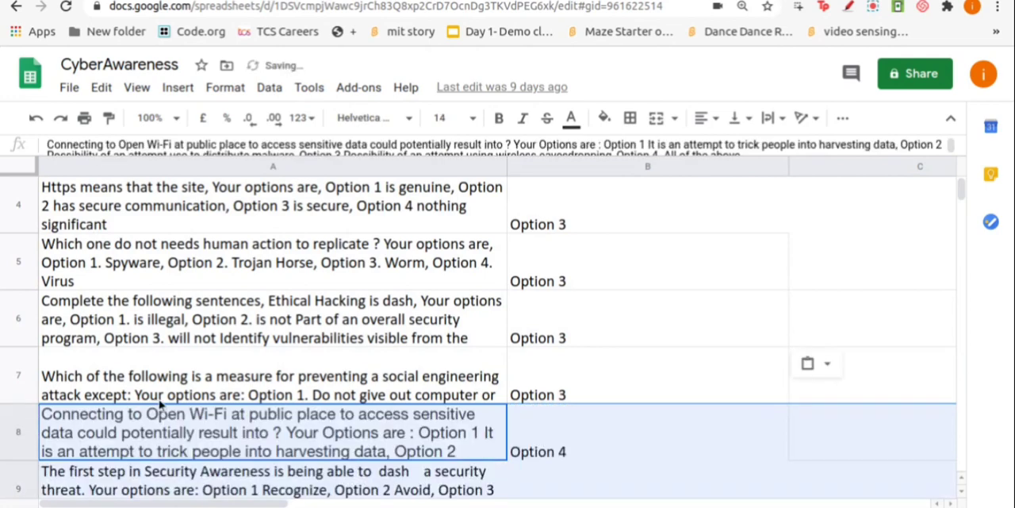
pyautogui.scroll(-5, 170, 406)
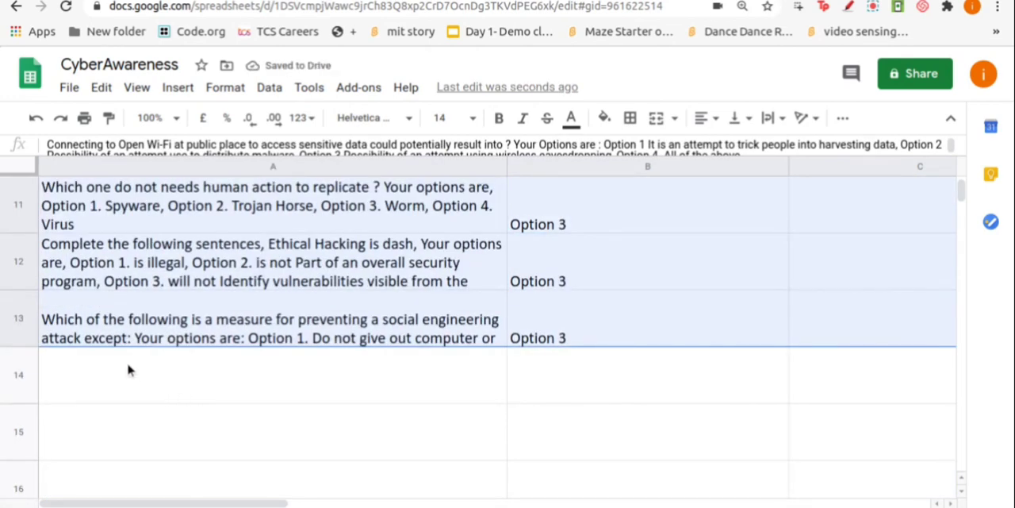
pyautogui.click(130, 367)
pyautogui.scroll(1, 129, 367)
pyautogui.scroll(1, 130, 367)
pyautogui.scroll(-3, 149, 365)
pyautogui.scroll(6, 95, 343)
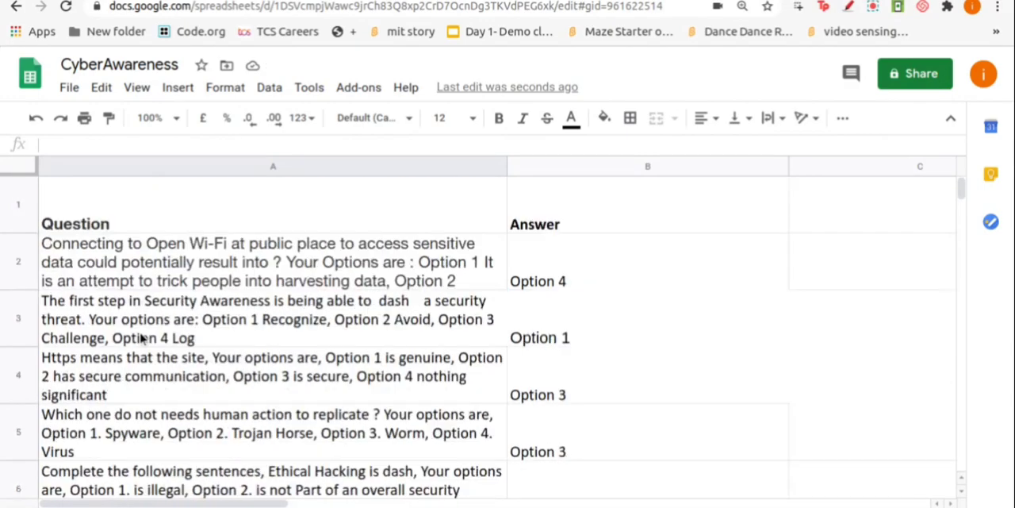
pyautogui.scroll(-3, 147, 349)
pyautogui.scroll(8, 150, 365)
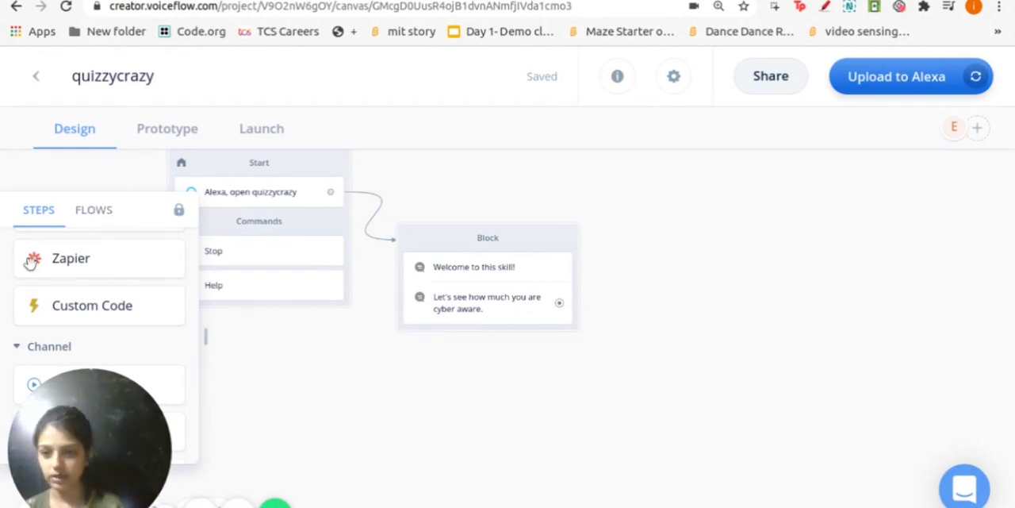
# Add a Custom Code block beside the message block with the code "row = Math.floor(Math.random() * (13 - 2) + 2);" and "row = row.toString();"
pyautogui.scroll(3, 107, 333)
pyautogui.scroll(-3, 100, 320)
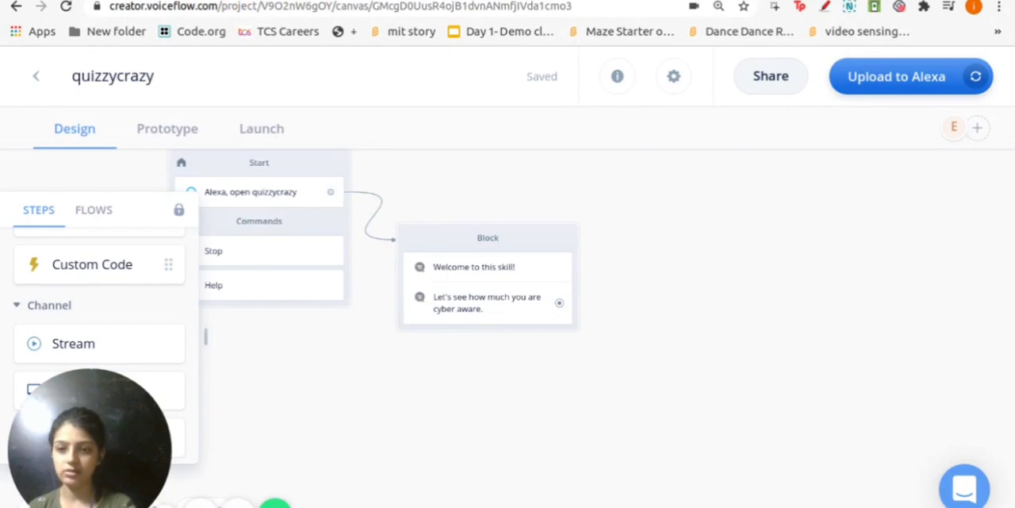
pyautogui.moveTo(97, 270); pyautogui.dragTo(682, 245)
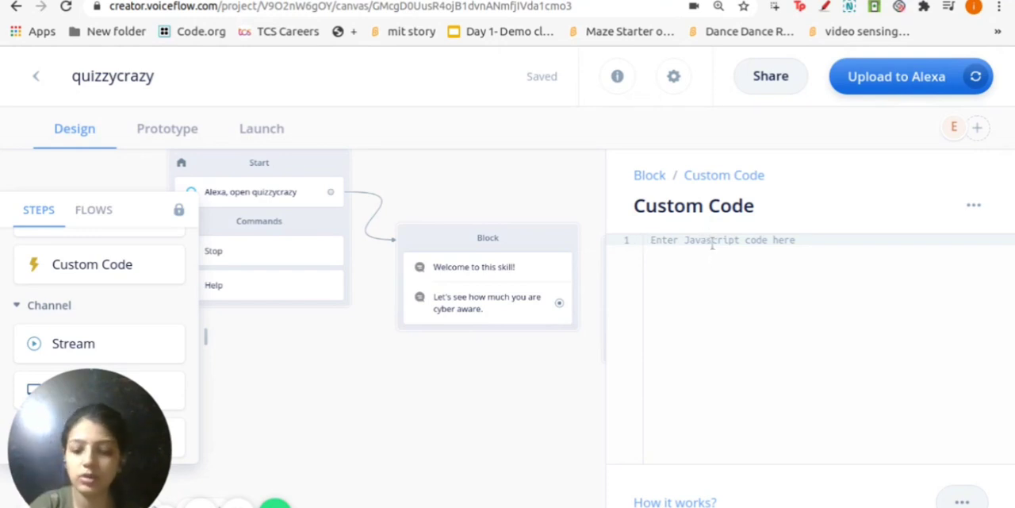
pyautogui.hotkey('ctrl', 'v')
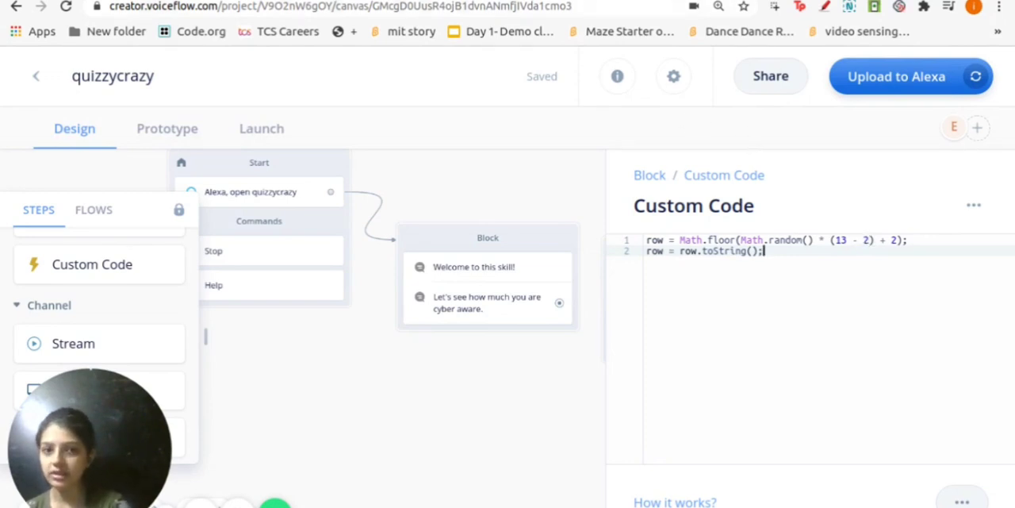
pyautogui.click(586, 1)
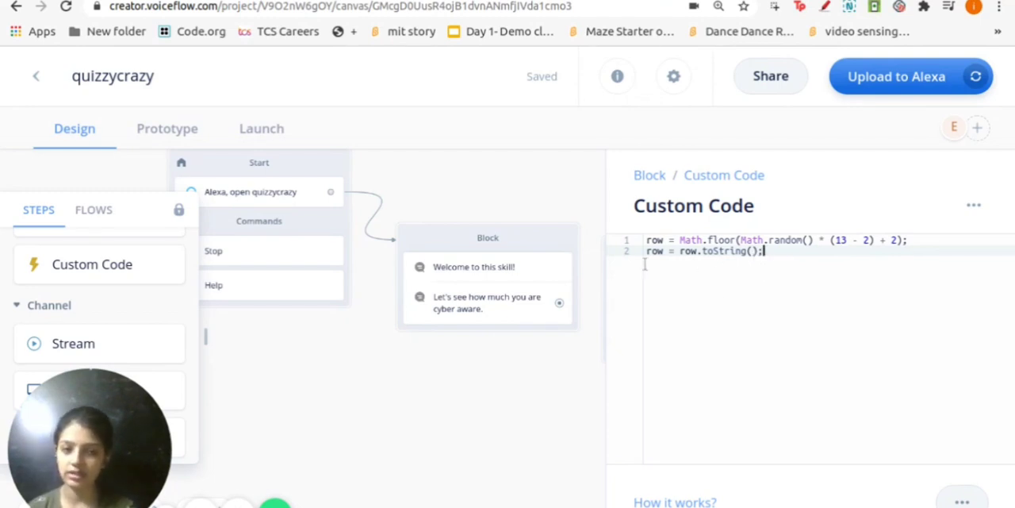
pyautogui.click(559, 204)
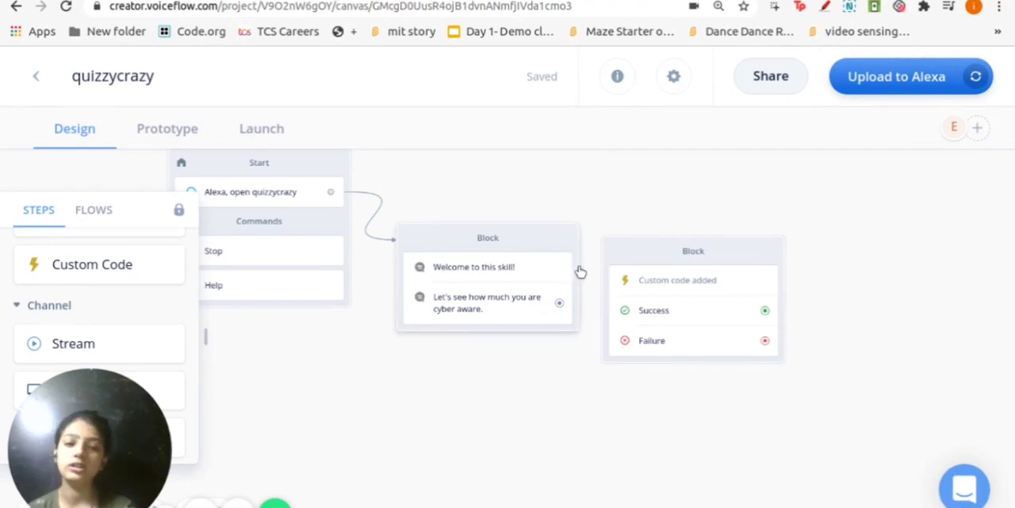
# Move the message block slightly closer to the Start block and connect its output to the Custom Code block
pyautogui.moveTo(582, 268); pyautogui.dragTo(552, 257)
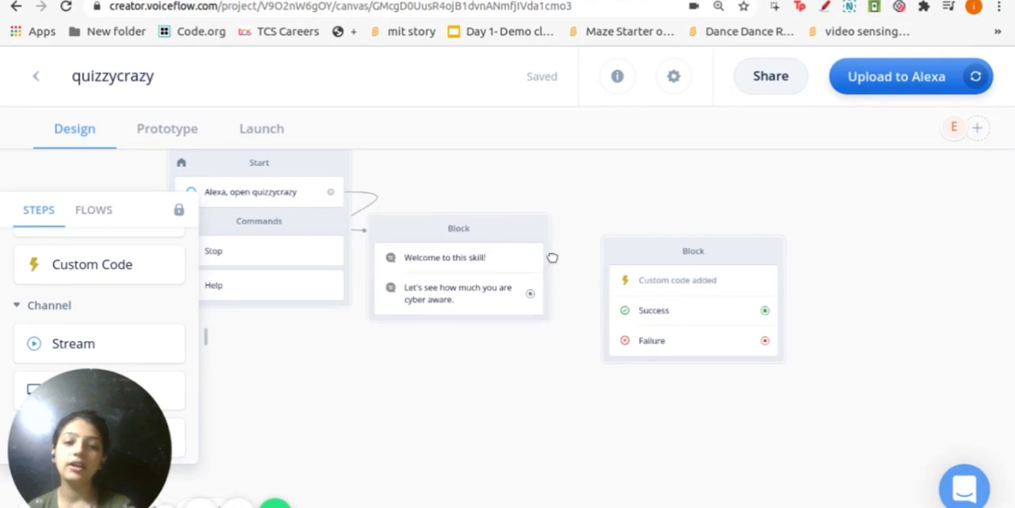
pyautogui.moveTo(530, 293); pyautogui.dragTo(694, 312)
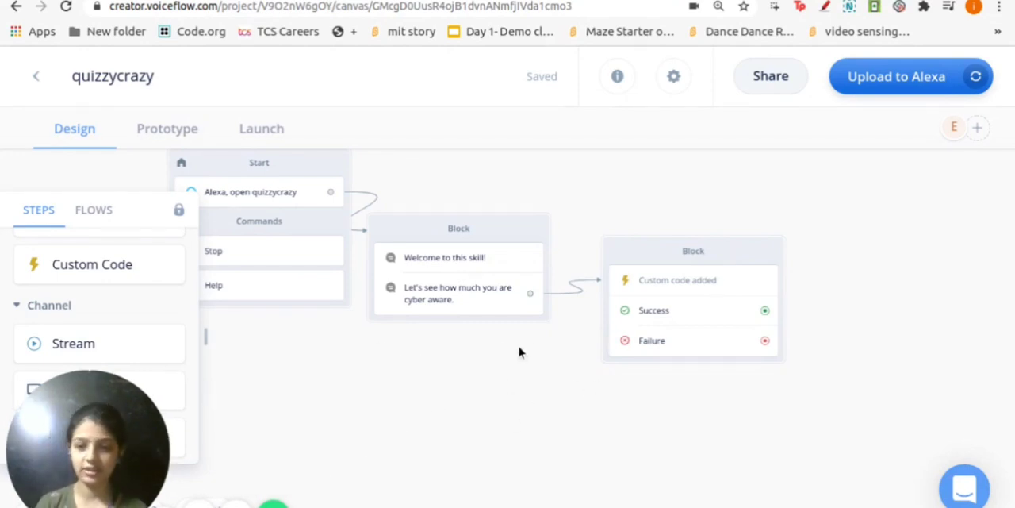
# Add a Google Sheets integration block to the canvas beyond the Custom Code block
pyautogui.scroll(2, 115, 294)
pyautogui.scroll(6, 115, 289)
pyautogui.scroll(-5, 115, 283)
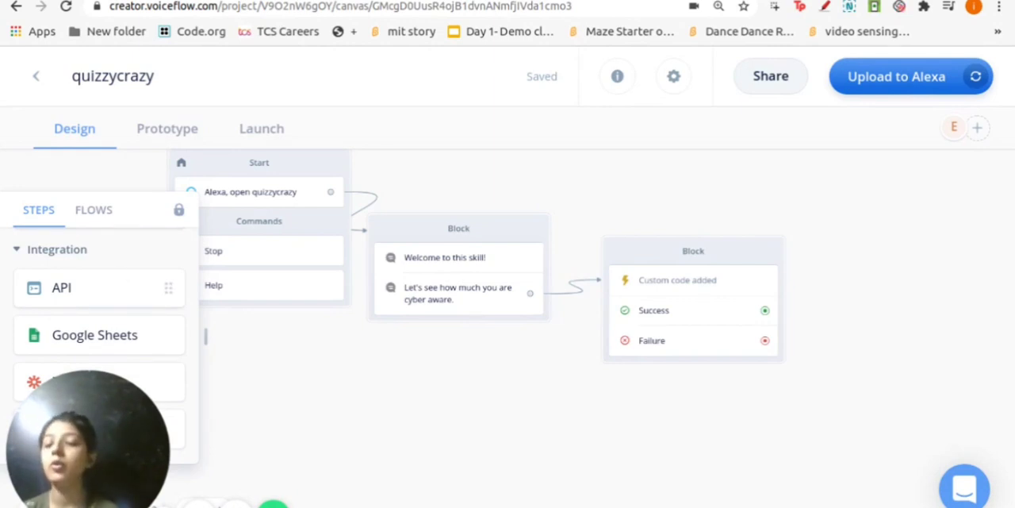
pyautogui.scroll(-2, 92, 290)
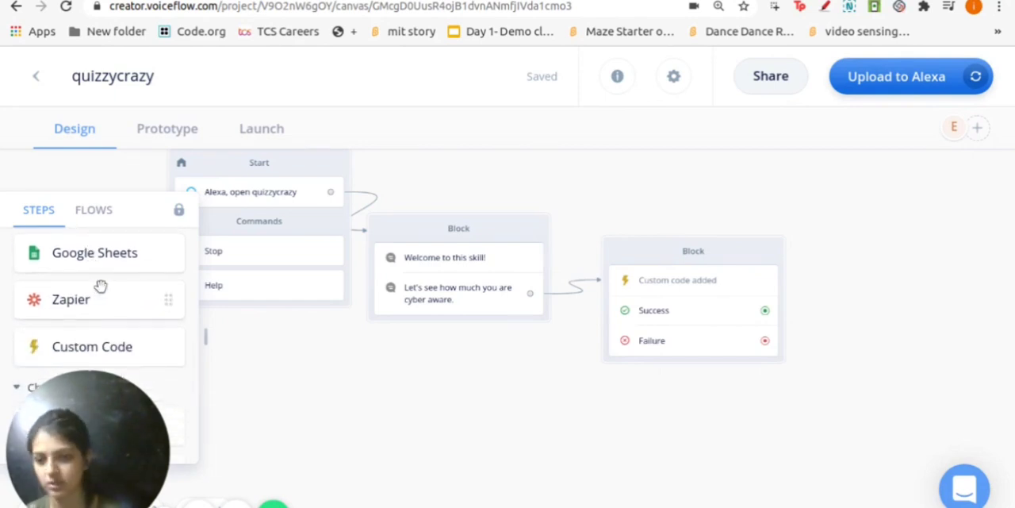
pyautogui.scroll(1, 108, 336)
pyautogui.scroll(-1, 109, 335)
pyautogui.scroll(1, 107, 333)
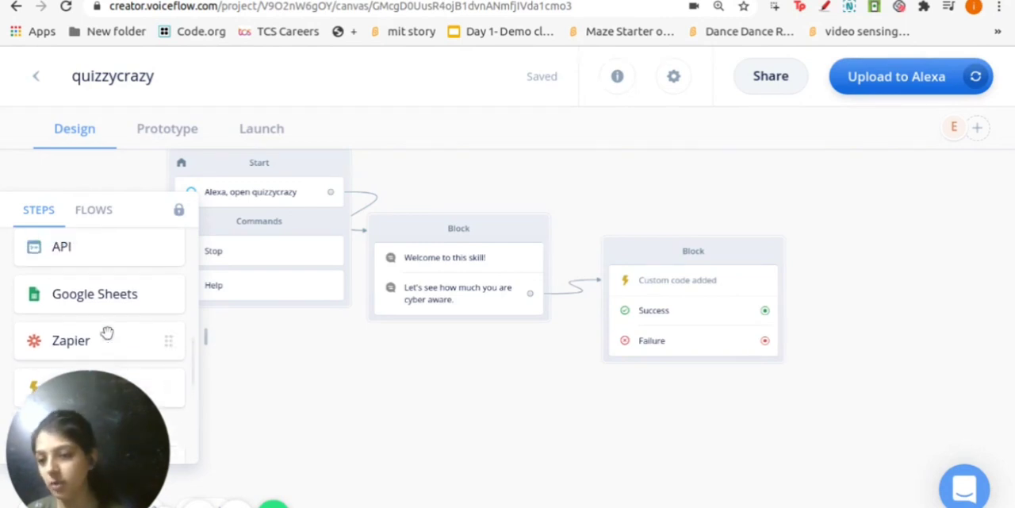
pyautogui.moveTo(106, 295); pyautogui.dragTo(907, 243)
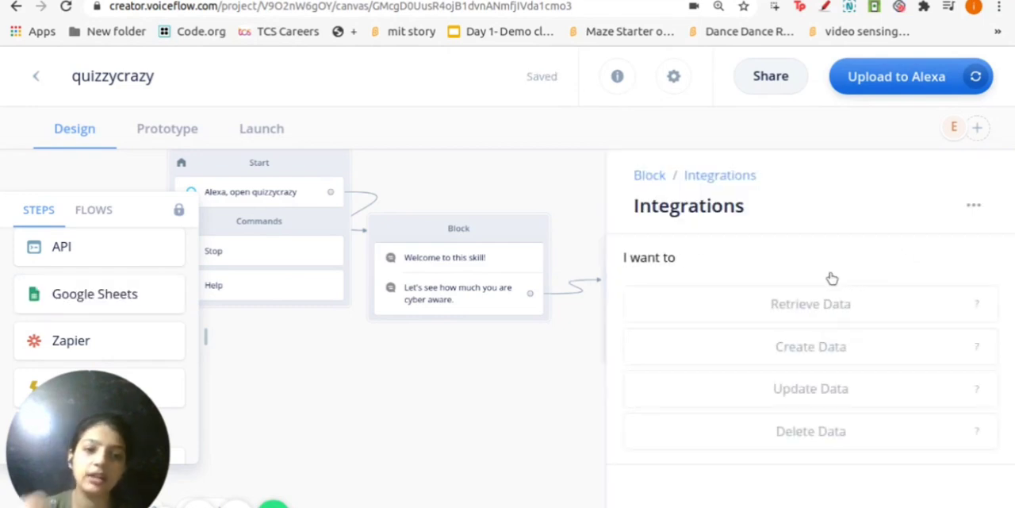
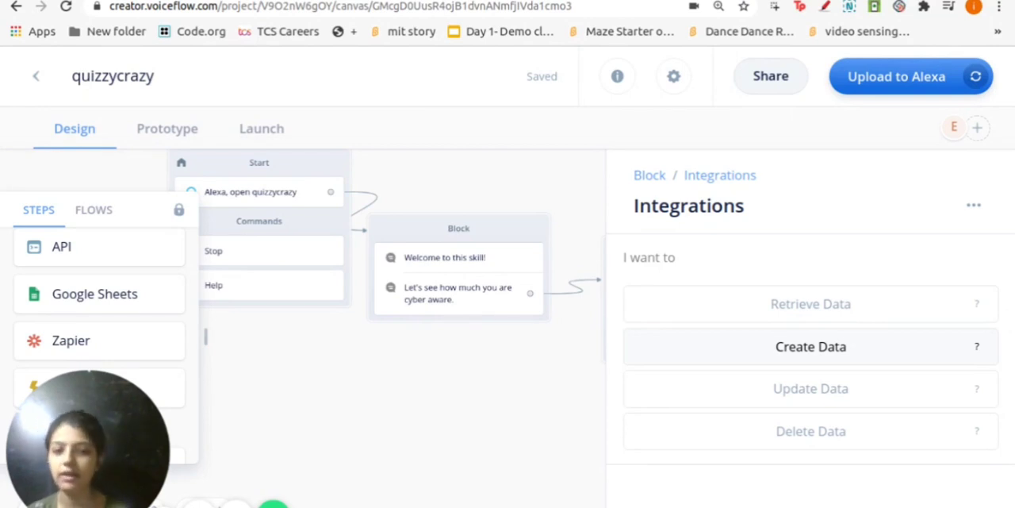
# Set the integration to Retrieve Data as the first listed Google user, using Sheet1 of the CyberAwareness spreadsheet
pyautogui.click(809, 304)
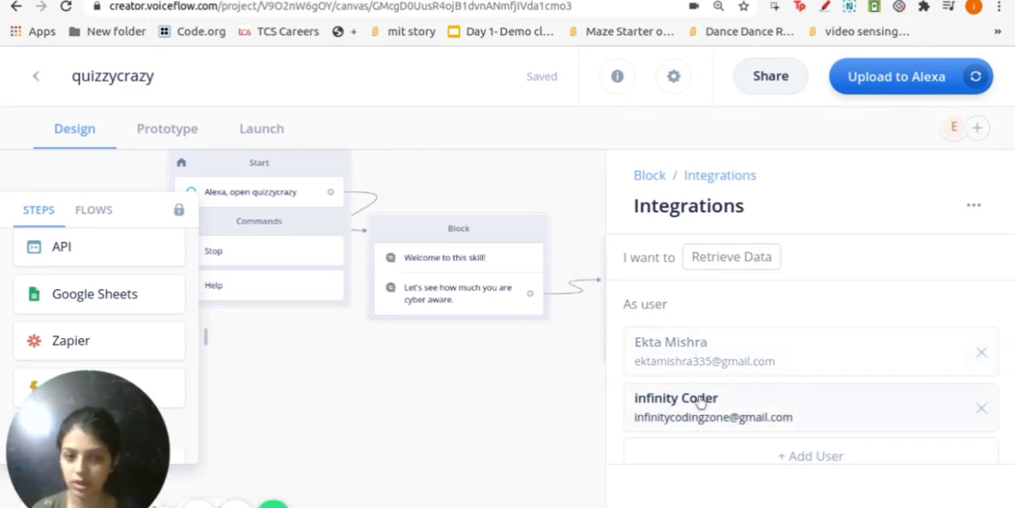
pyautogui.click(689, 352)
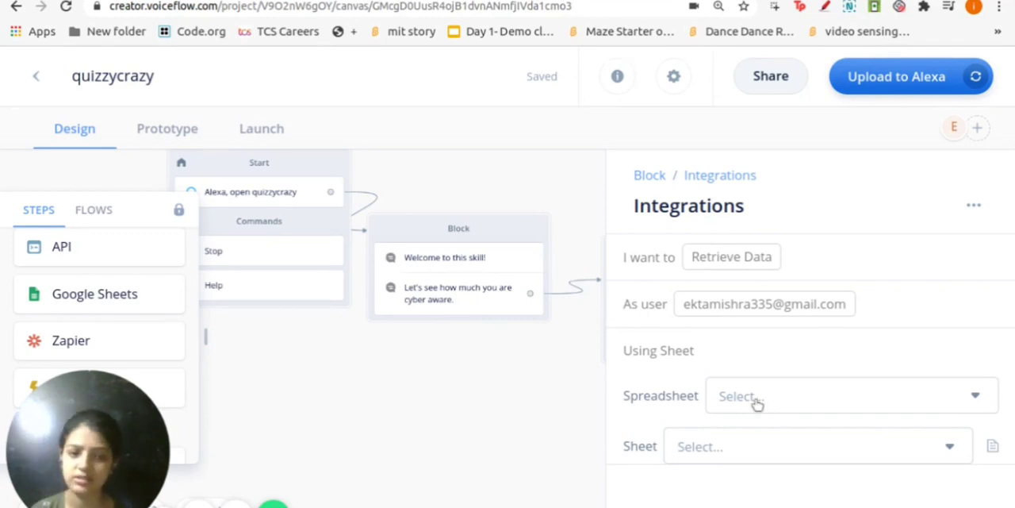
pyautogui.click(724, 400)
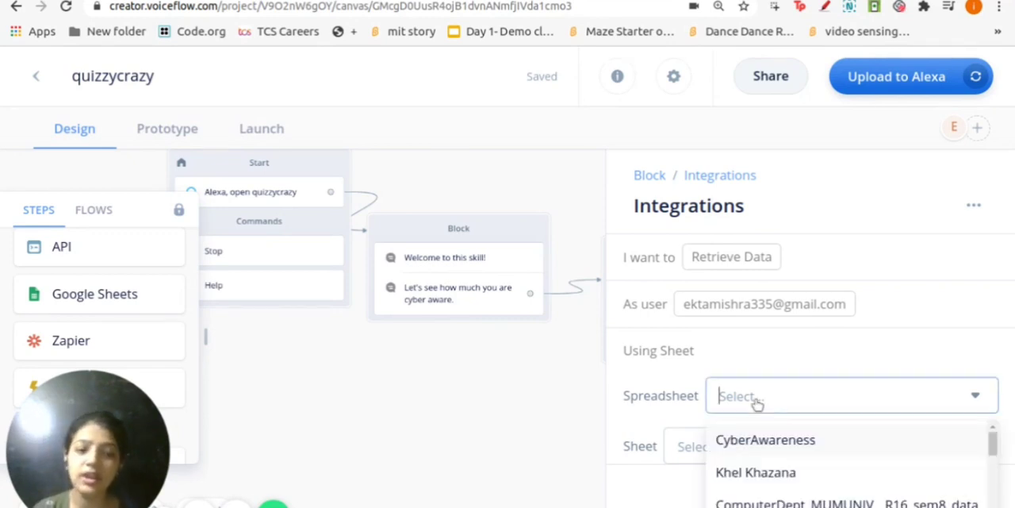
pyautogui.click(766, 441)
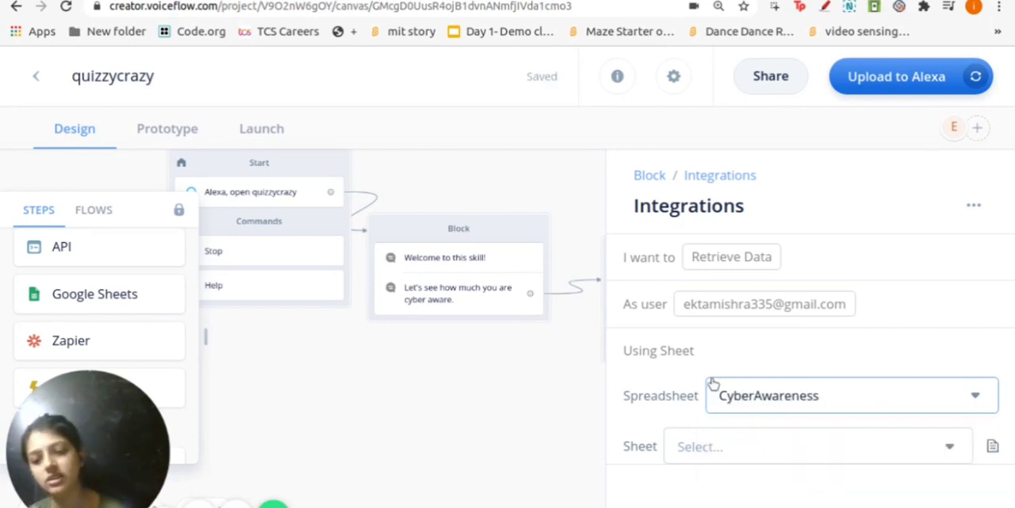
pyautogui.scroll(-1, 701, 425)
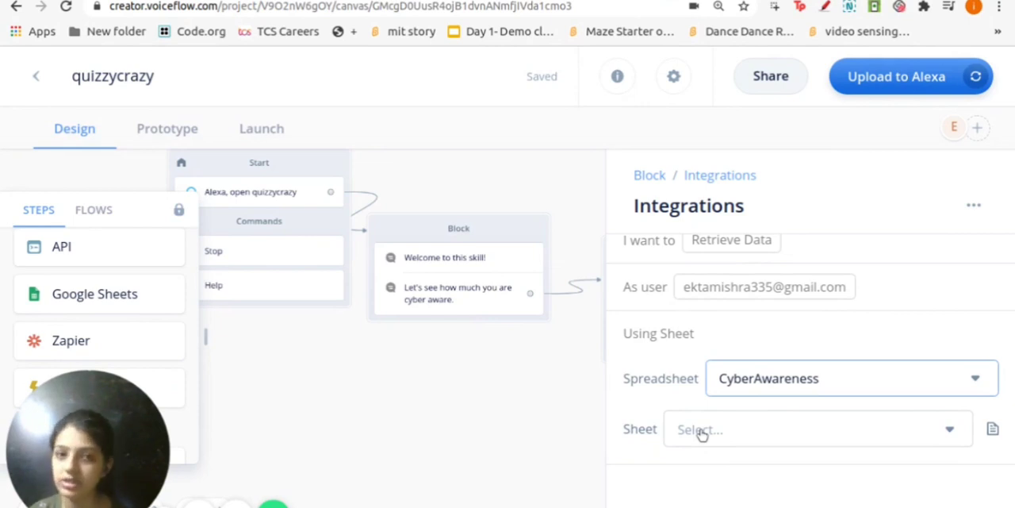
pyautogui.click(701, 429)
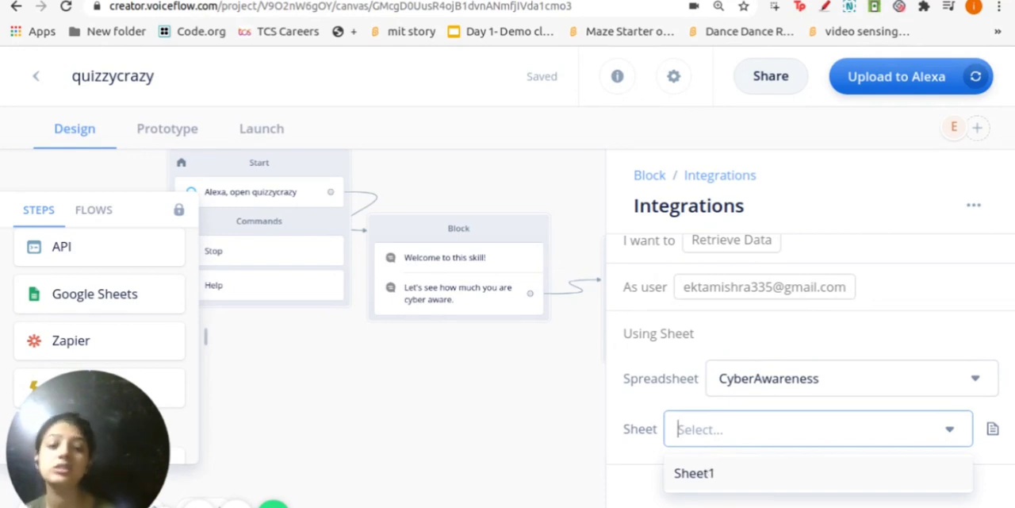
pyautogui.click(710, 472)
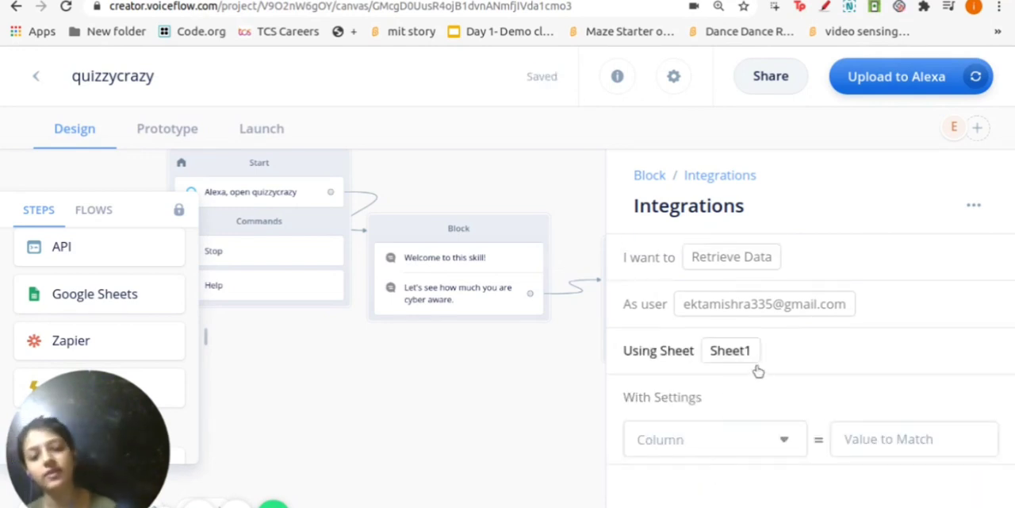
# Match Row Number against a newly created variable {row} in the integration's settings
pyautogui.scroll(-1, 738, 376)
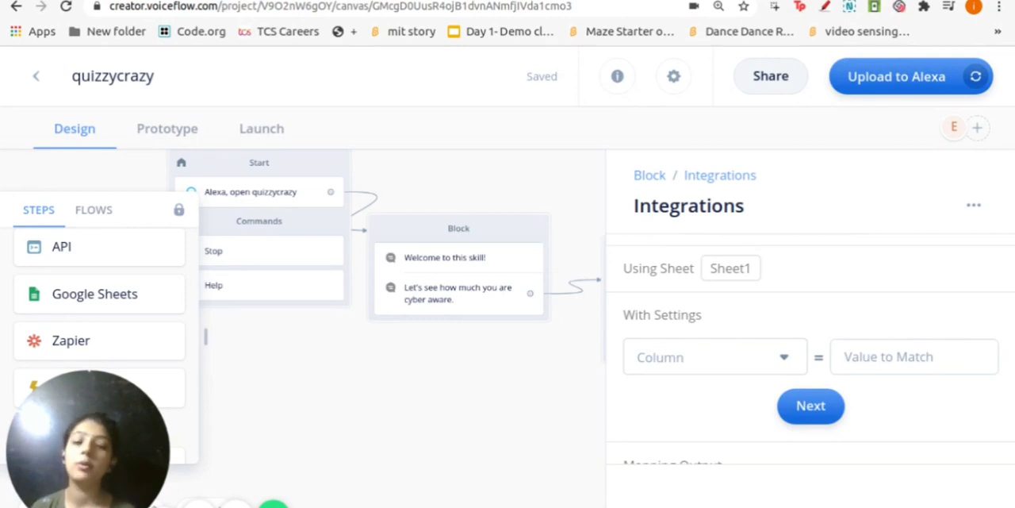
pyautogui.click(731, 366)
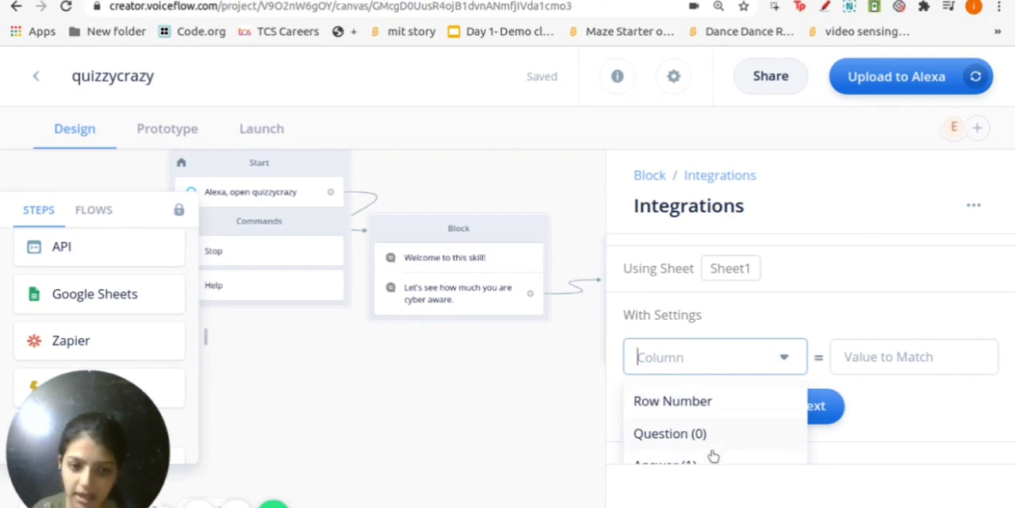
pyautogui.click(676, 401)
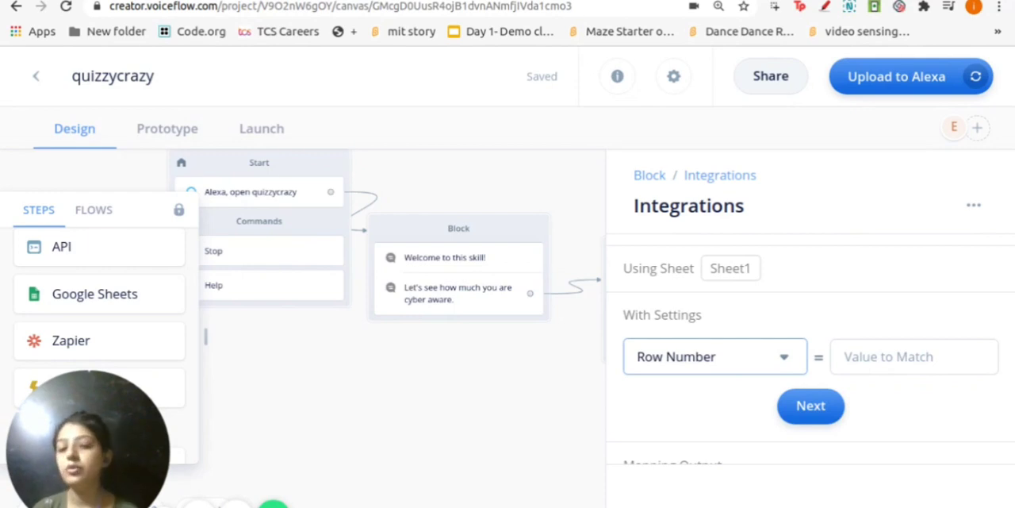
pyautogui.click(895, 357)
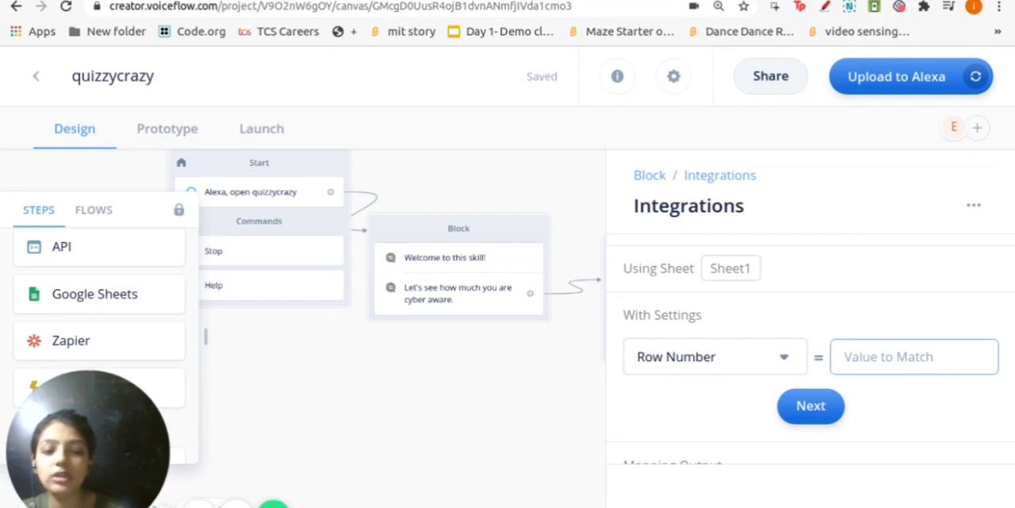
pyautogui.write('{')
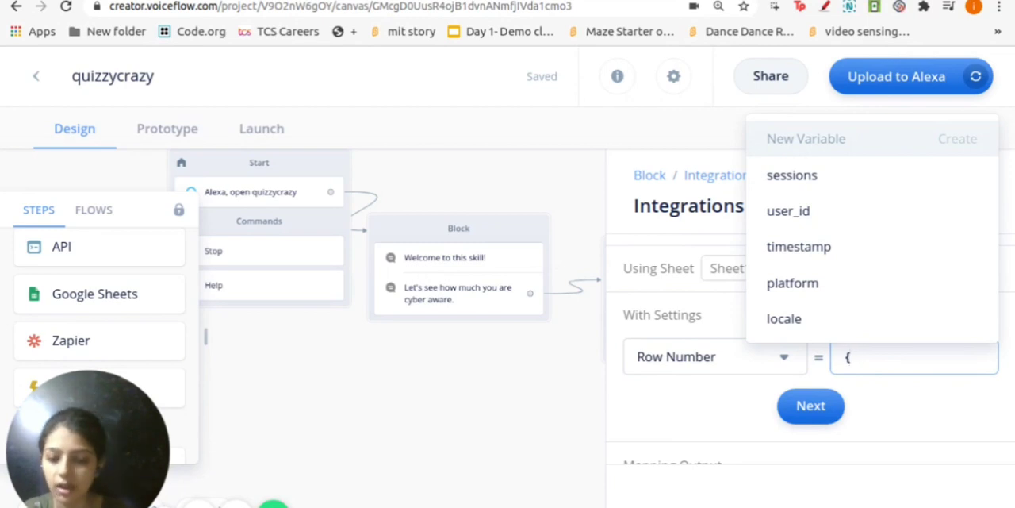
pyautogui.write('row')
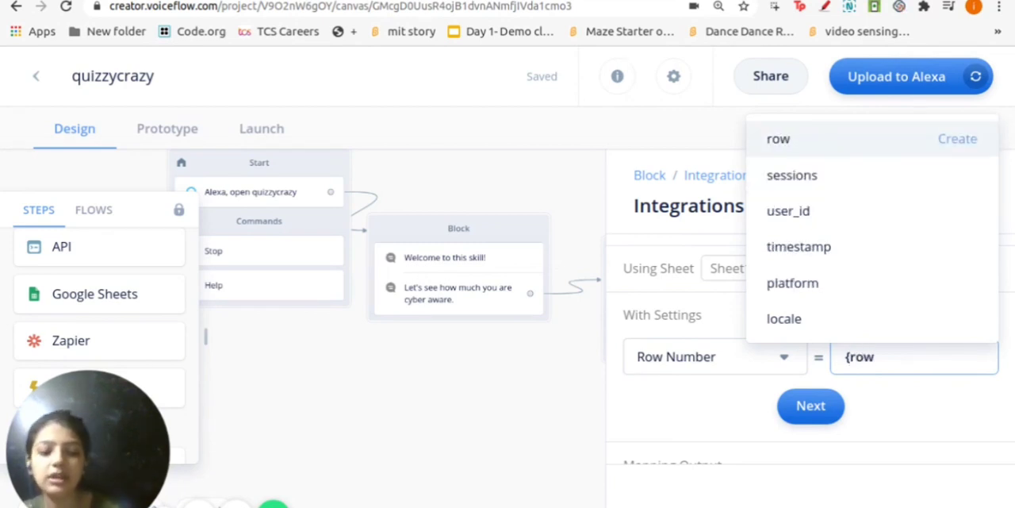
pyautogui.write('}')
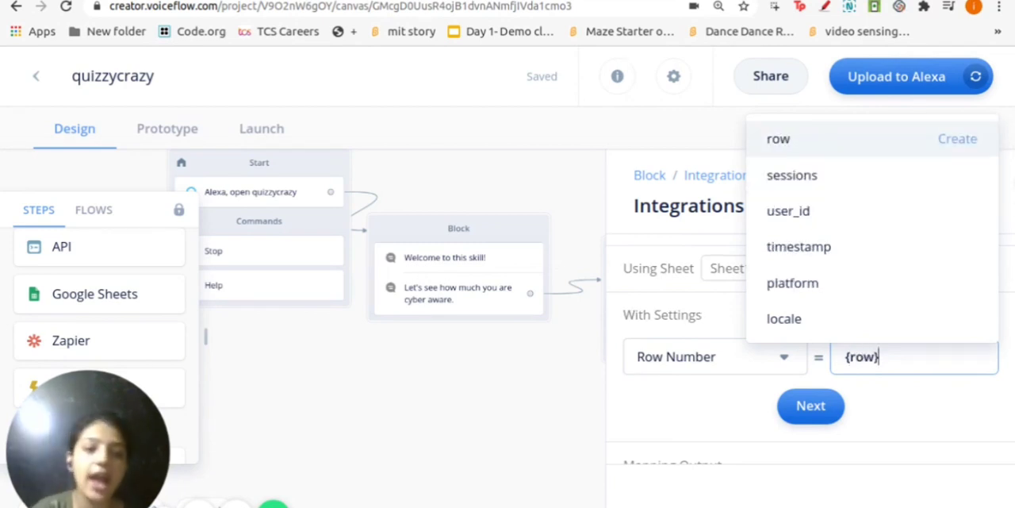
pyautogui.click(960, 141)
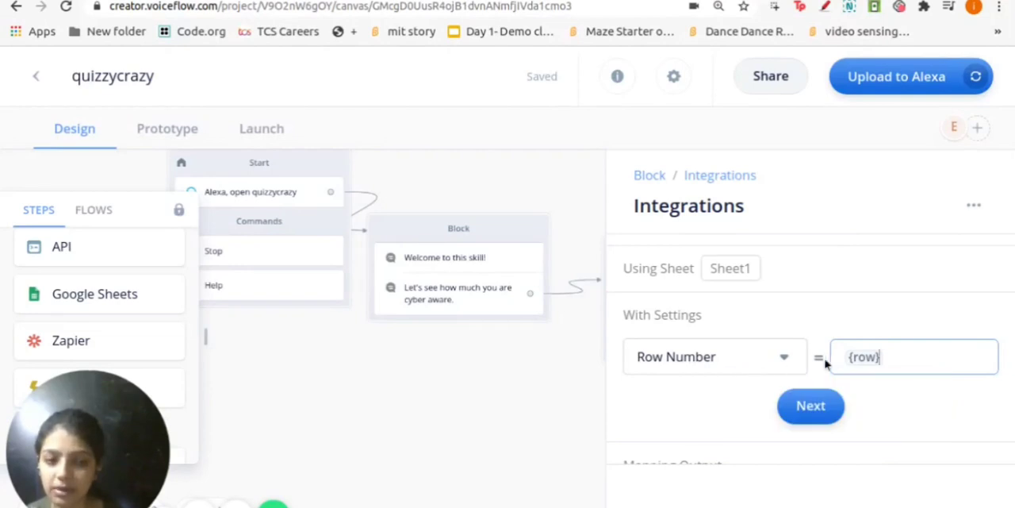
pyautogui.click(809, 400)
# Add an output mapping for the Question (0) column
pyautogui.scroll(-1, 698, 358)
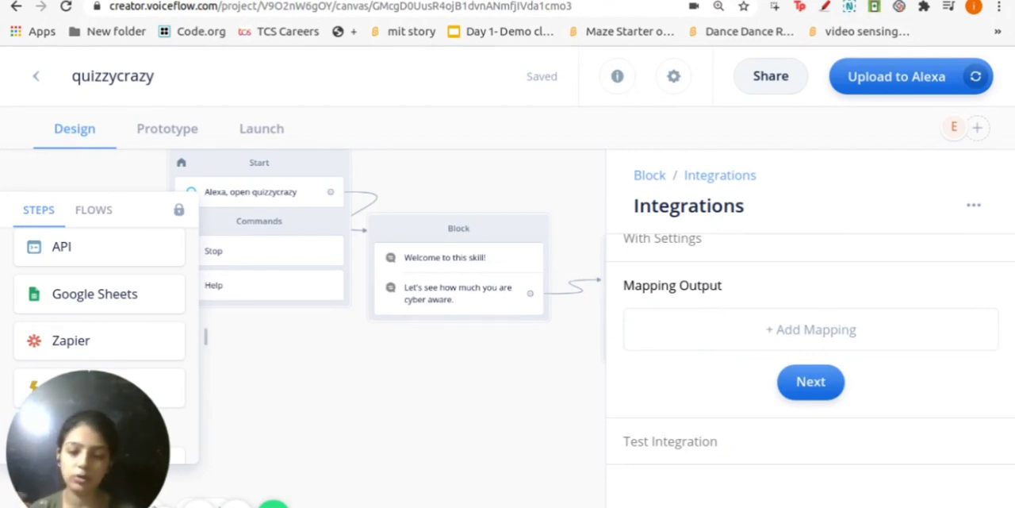
pyautogui.click(763, 330)
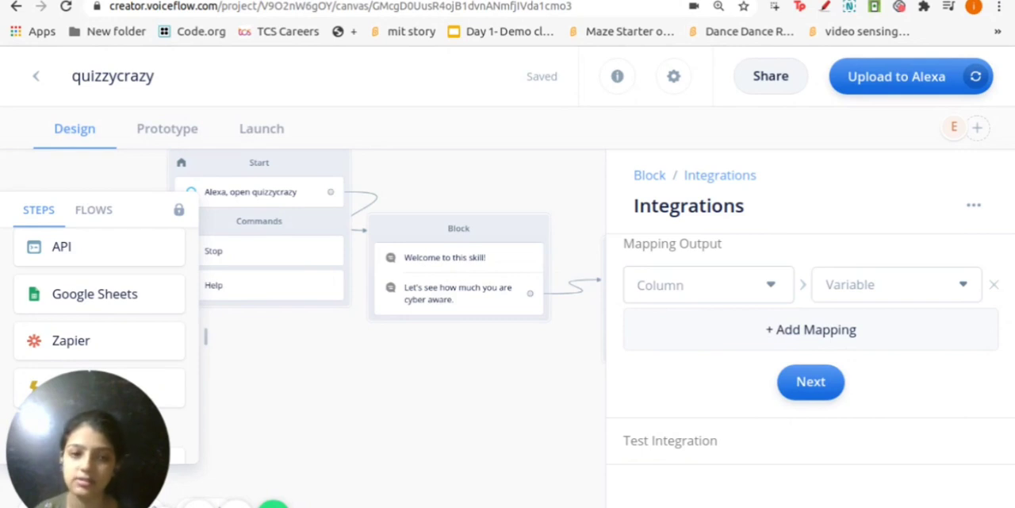
pyautogui.click(686, 256)
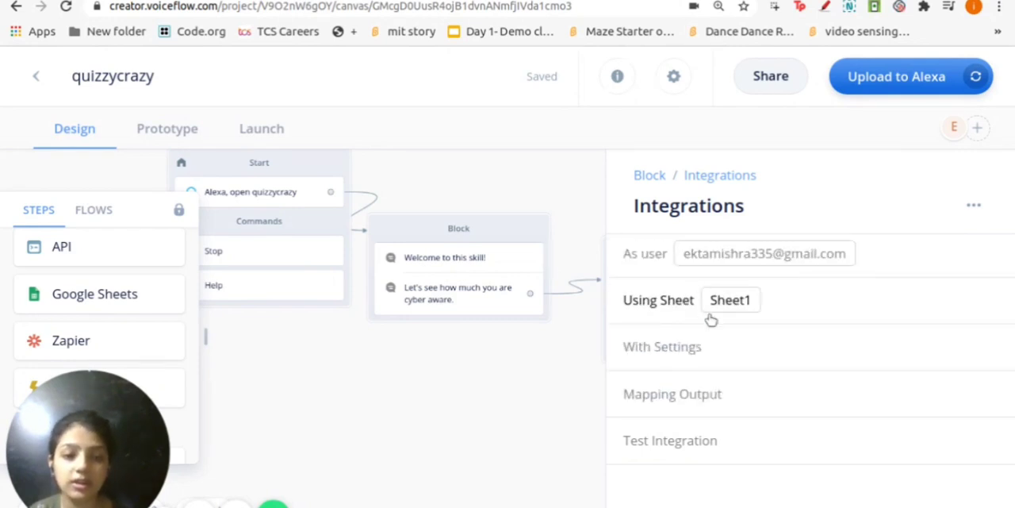
pyautogui.click(695, 396)
pyautogui.click(675, 289)
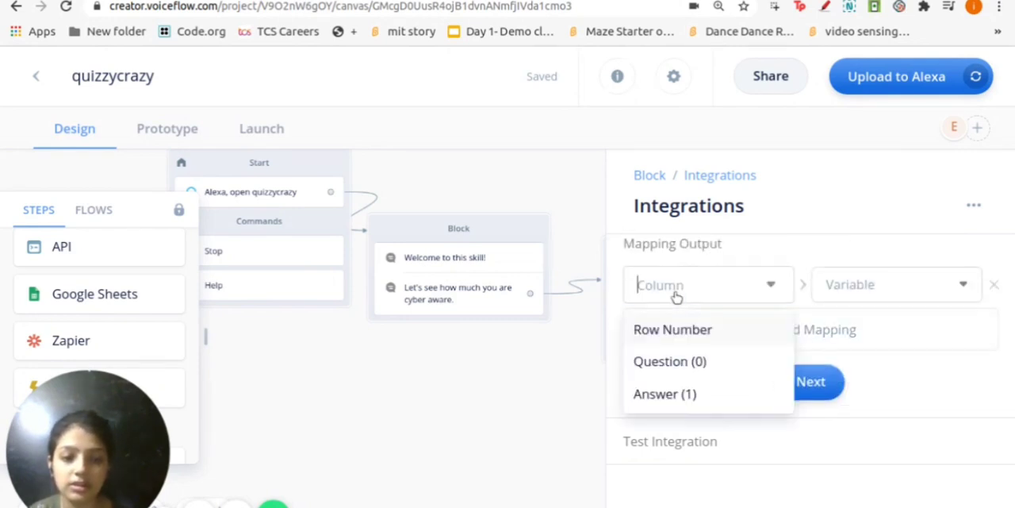
pyautogui.click(685, 363)
# Try to map the Question (0) column to a variable entered as {question}
pyautogui.click(848, 287)
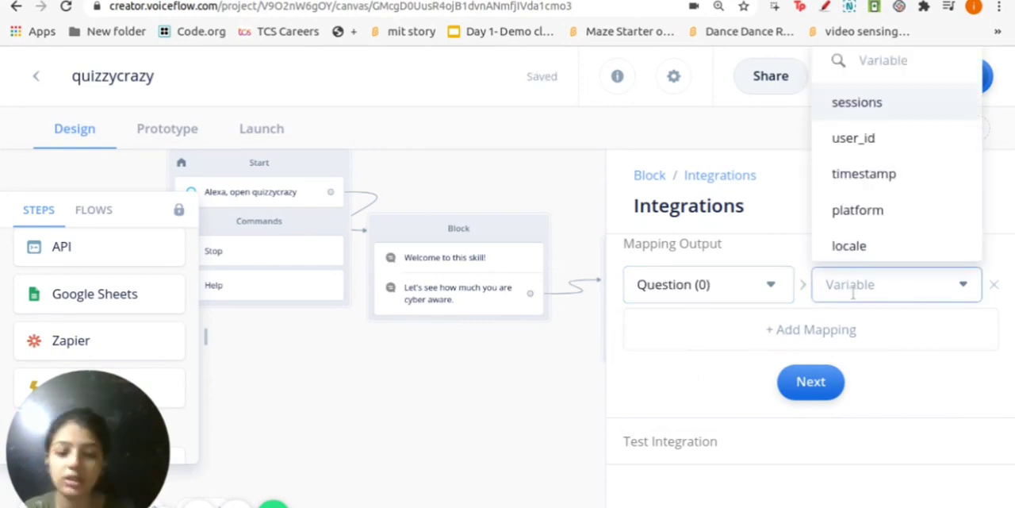
pyautogui.write('{question')
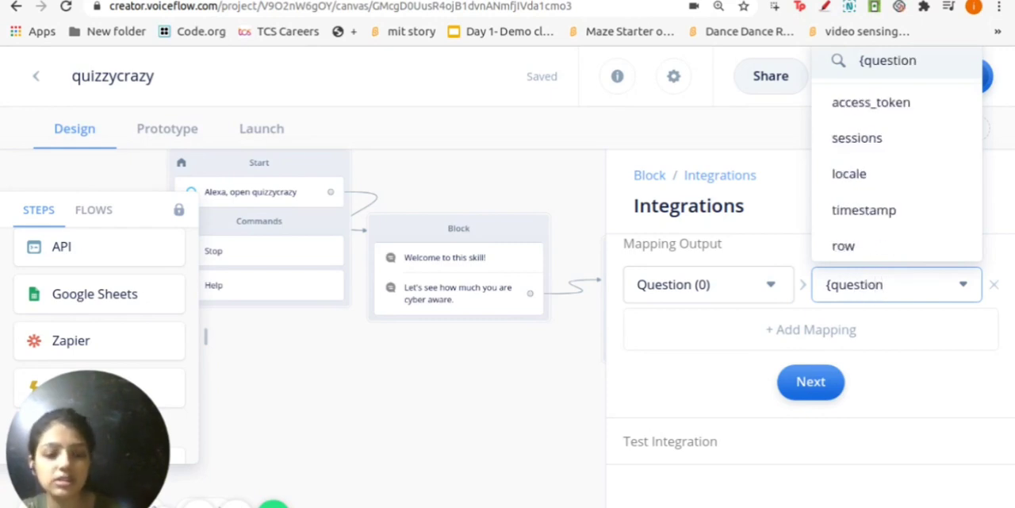
pyautogui.write('}')
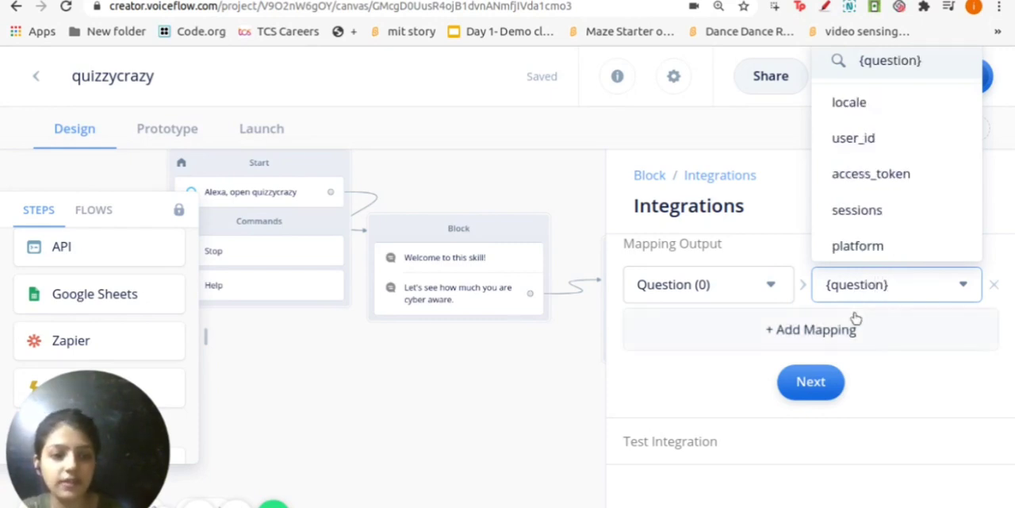
pyautogui.press('Return')
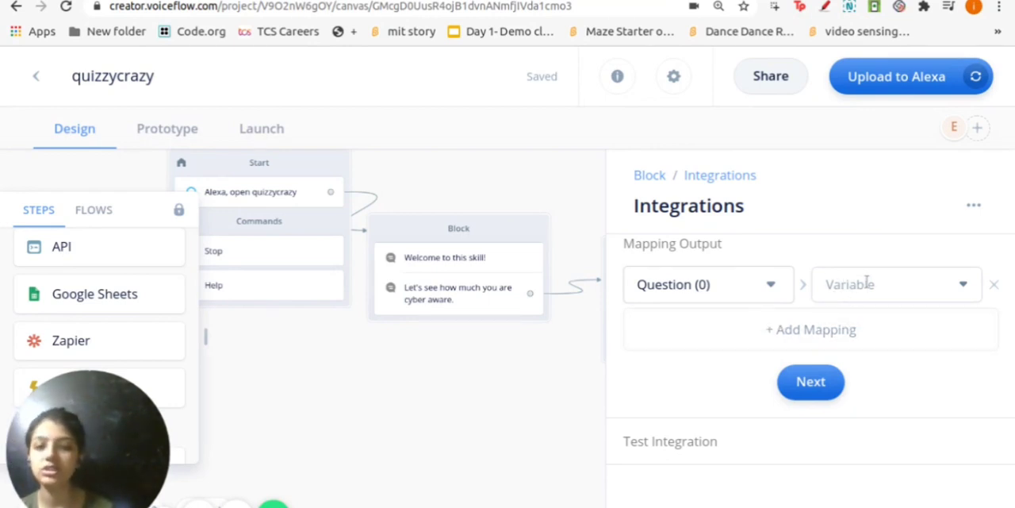
# Map the Question (0) column to a new variable named question, without braces
pyautogui.click(867, 283)
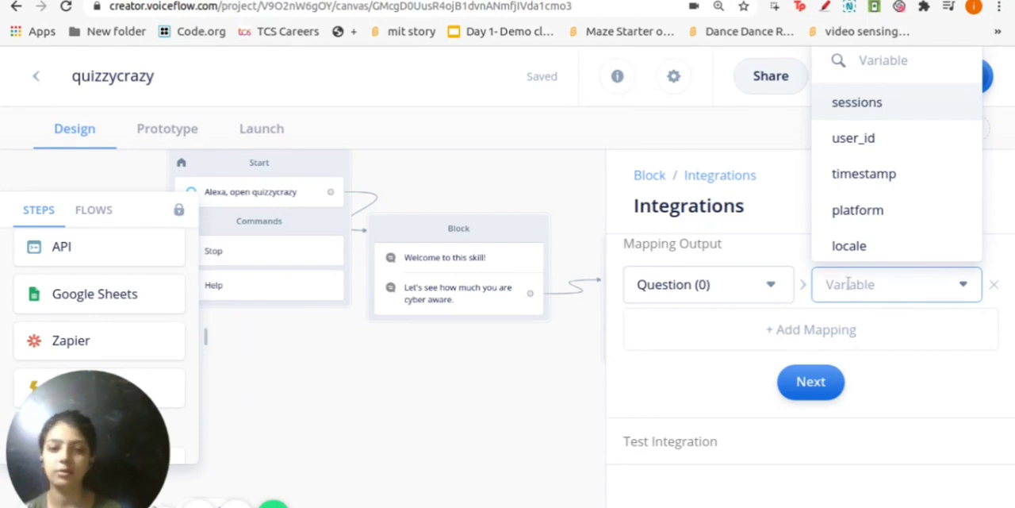
pyautogui.scroll(1, 666, 299)
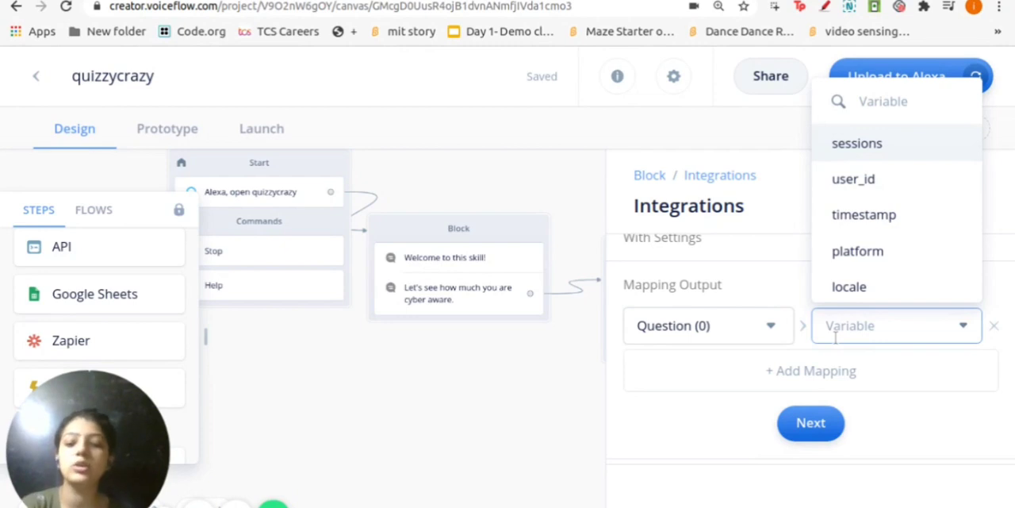
pyautogui.write('question')
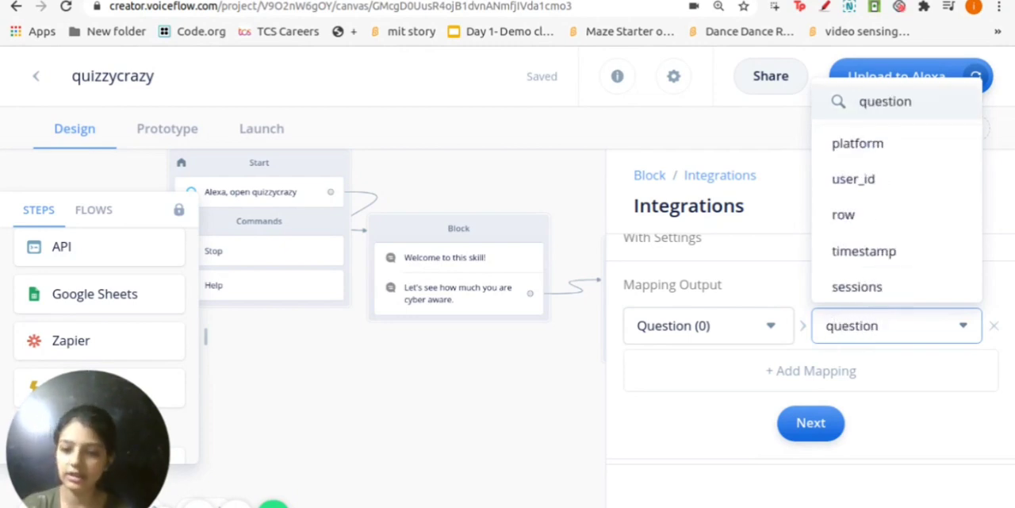
pyautogui.press('Return')
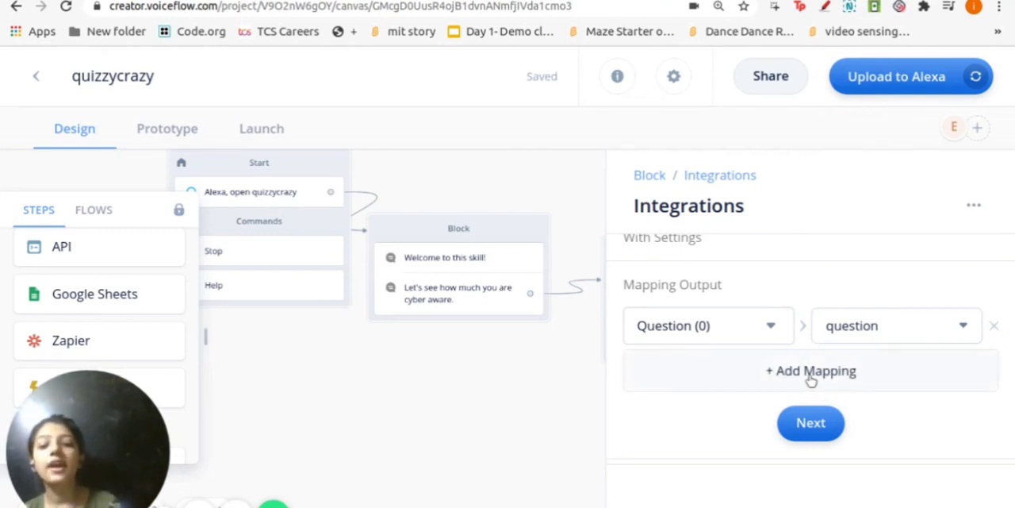
# Add a second output mapping from the Answer (1) column to a new variable named answer
pyautogui.click(813, 373)
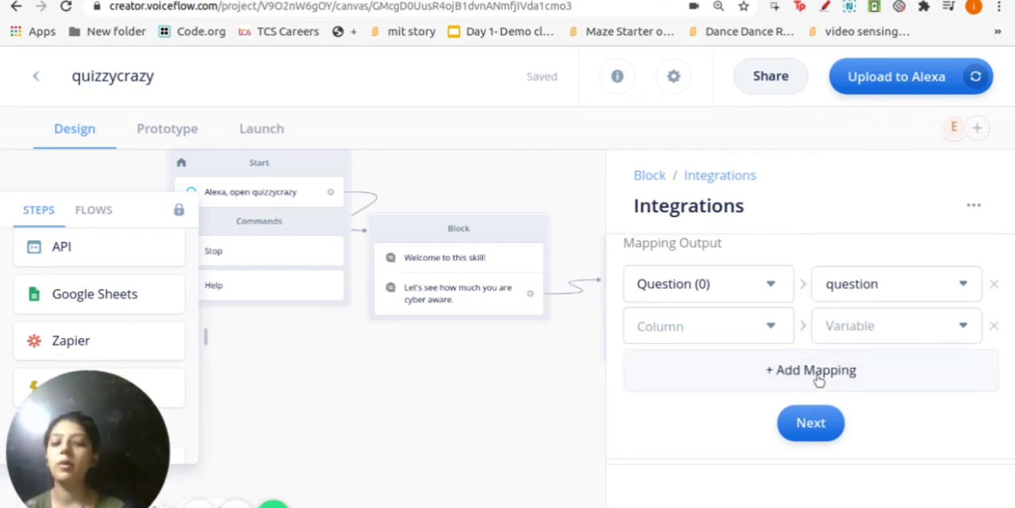
pyautogui.click(667, 326)
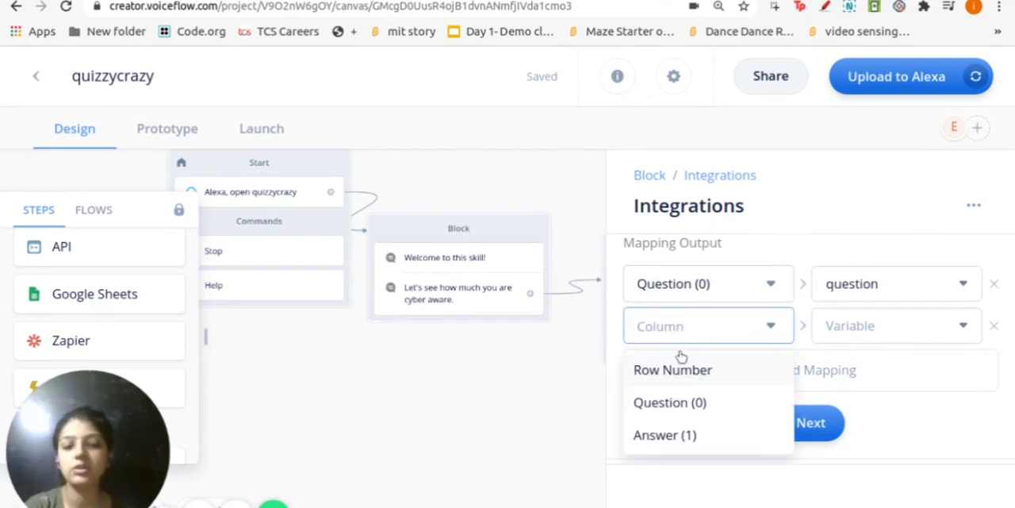
pyautogui.click(664, 435)
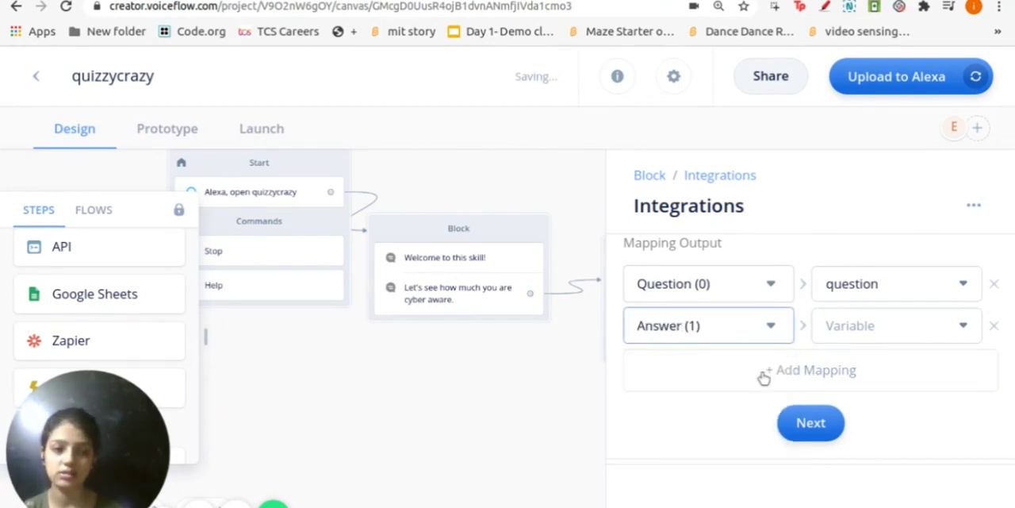
pyautogui.click(852, 325)
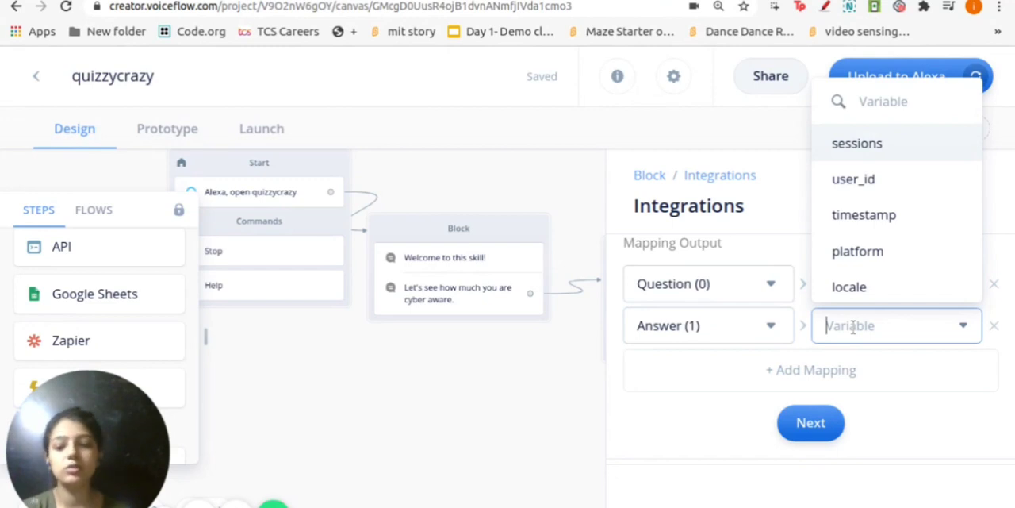
pyautogui.write('answer')
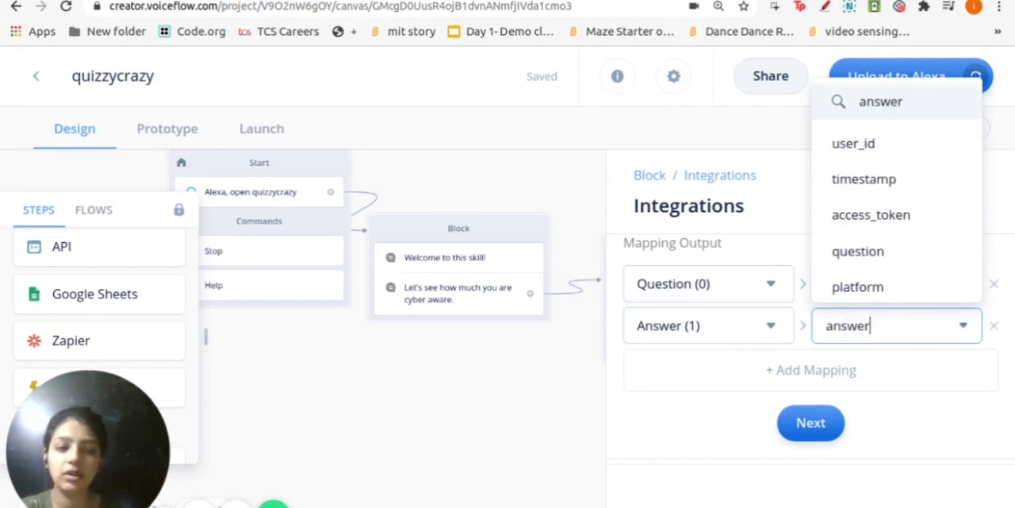
pyautogui.press('Return')
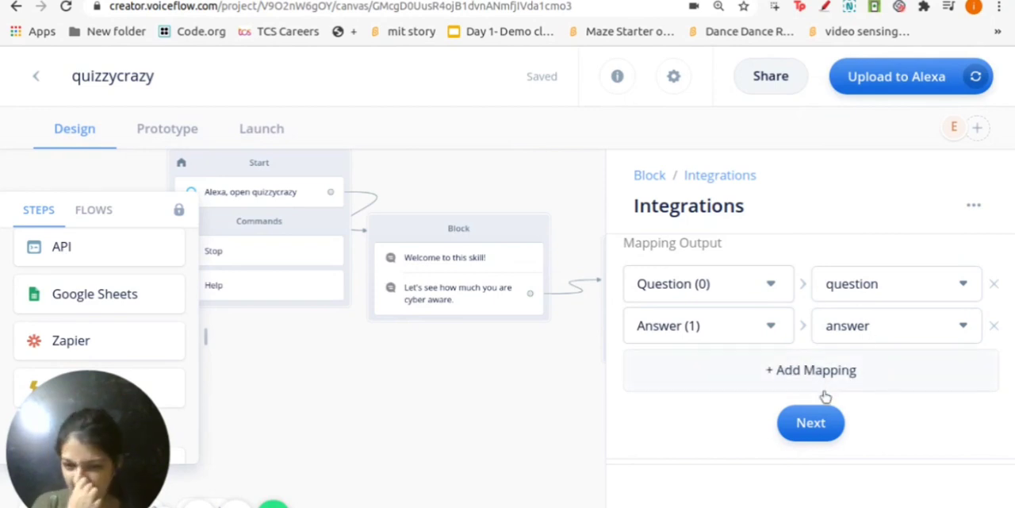
# Finish the output mapping and test the Google Sheets integration with row set to 3
pyautogui.click(817, 431)
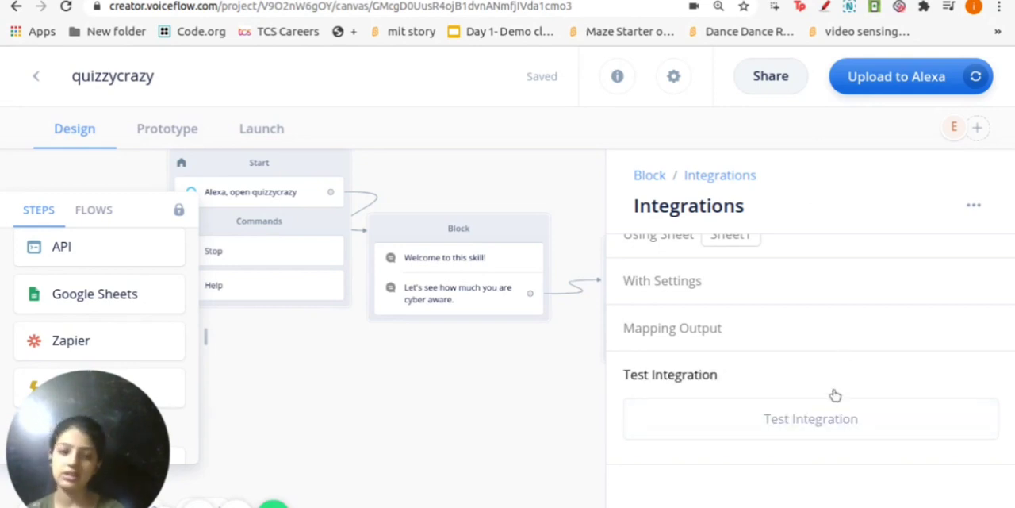
pyautogui.click(797, 432)
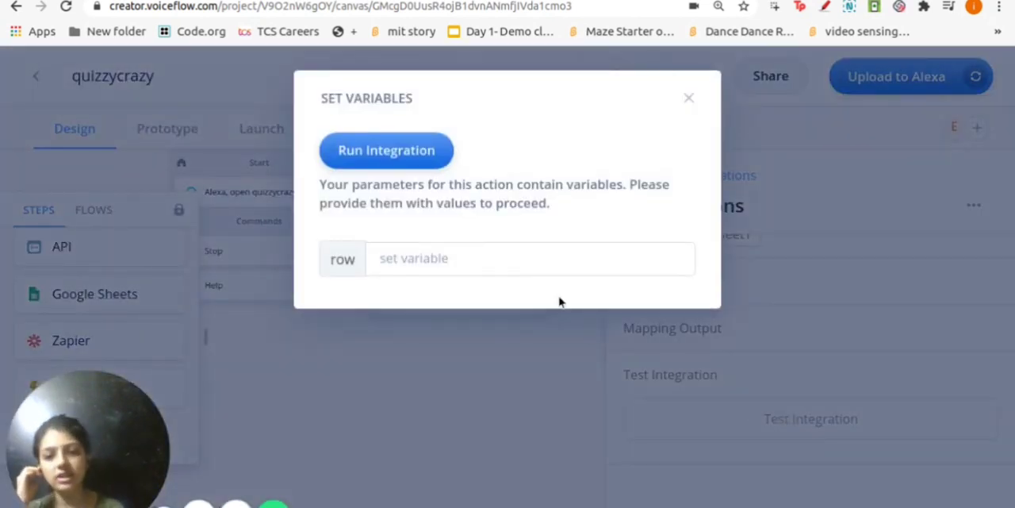
pyautogui.click(424, 264)
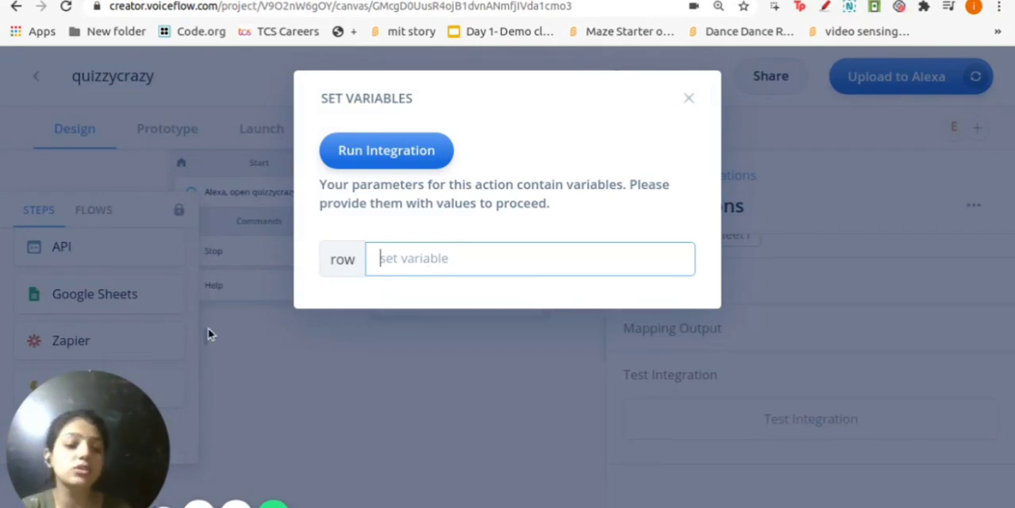
pyautogui.write('3')
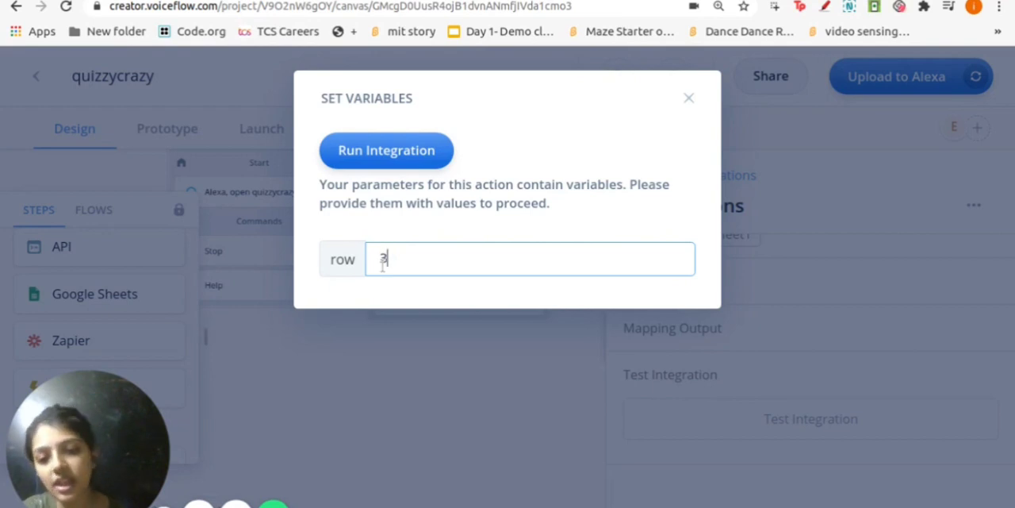
pyautogui.click(386, 163)
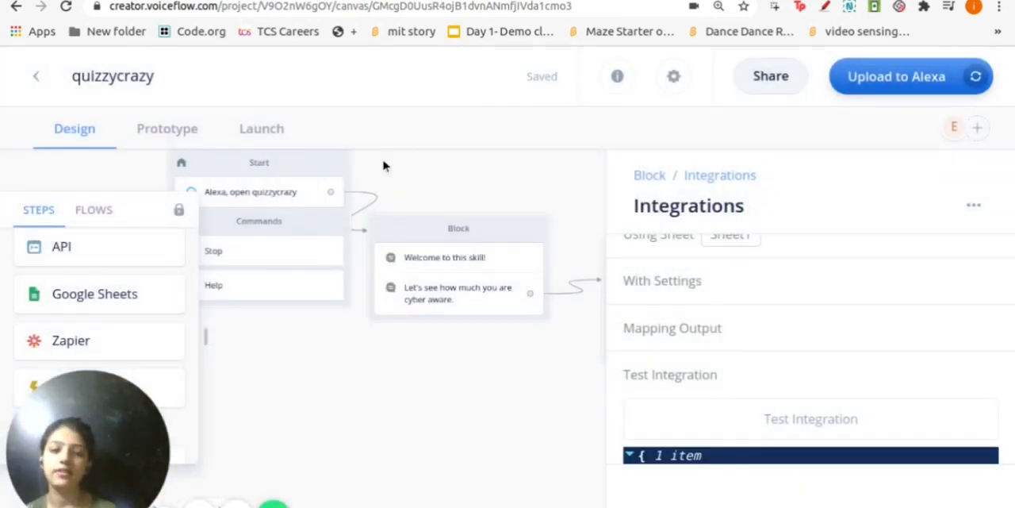
# Compare the returned question with row 3 of the CyberAwareness sheet, selecting cell A3
pyautogui.scroll(-4, 791, 413)
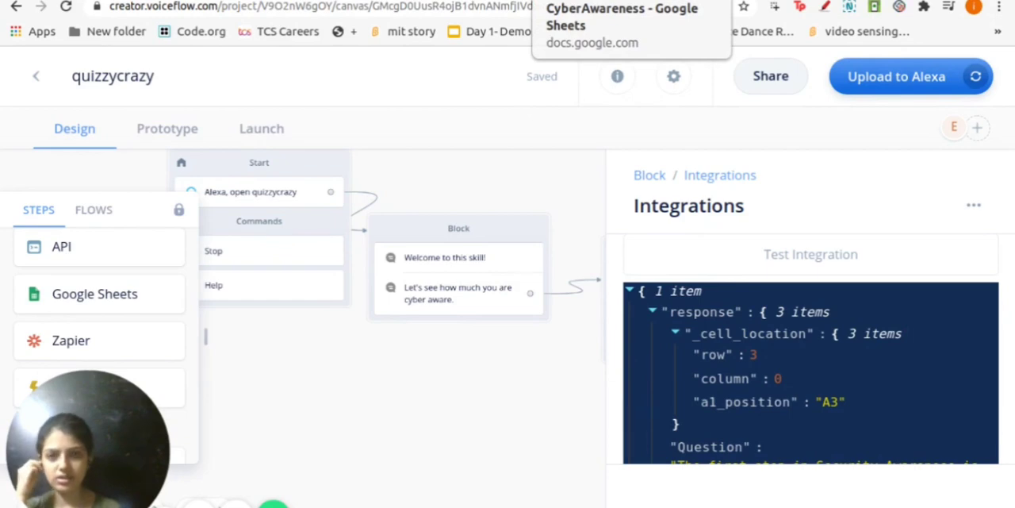
pyautogui.click(627, 2)
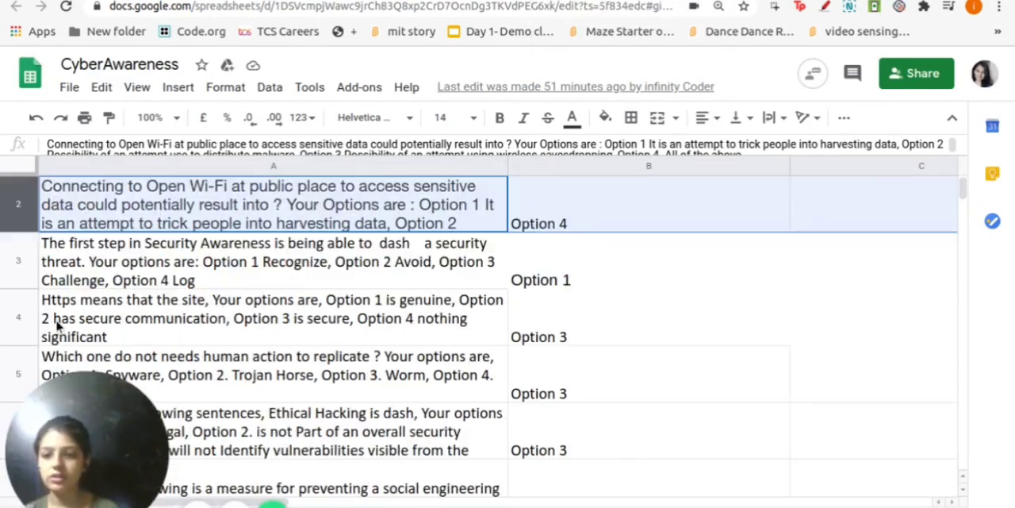
pyautogui.click(73, 276)
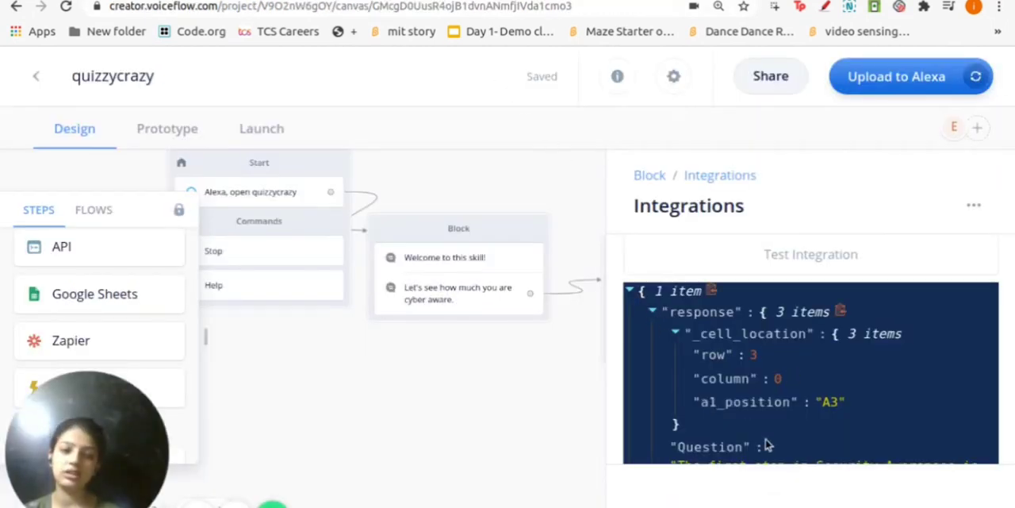
# Examine the integration test response in Voiceflow, including its cell location, Question and Answer fields, and close the integration settings
pyautogui.scroll(-2, 766, 442)
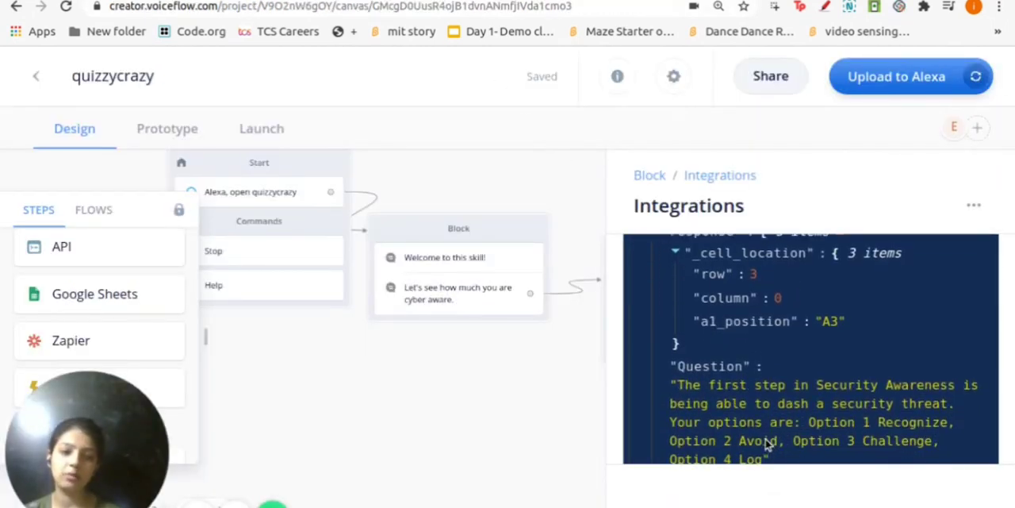
pyautogui.scroll(1, 706, 396)
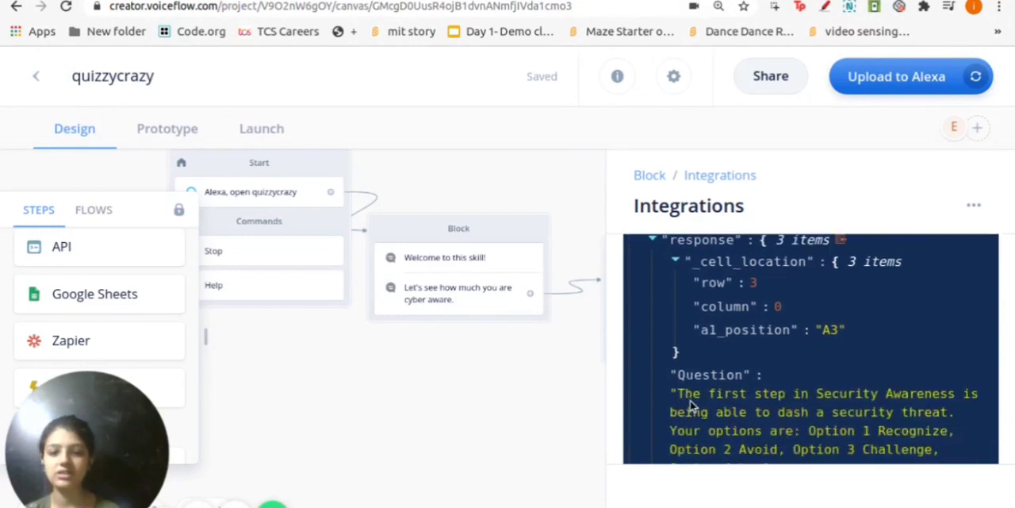
pyautogui.scroll(-2, 690, 403)
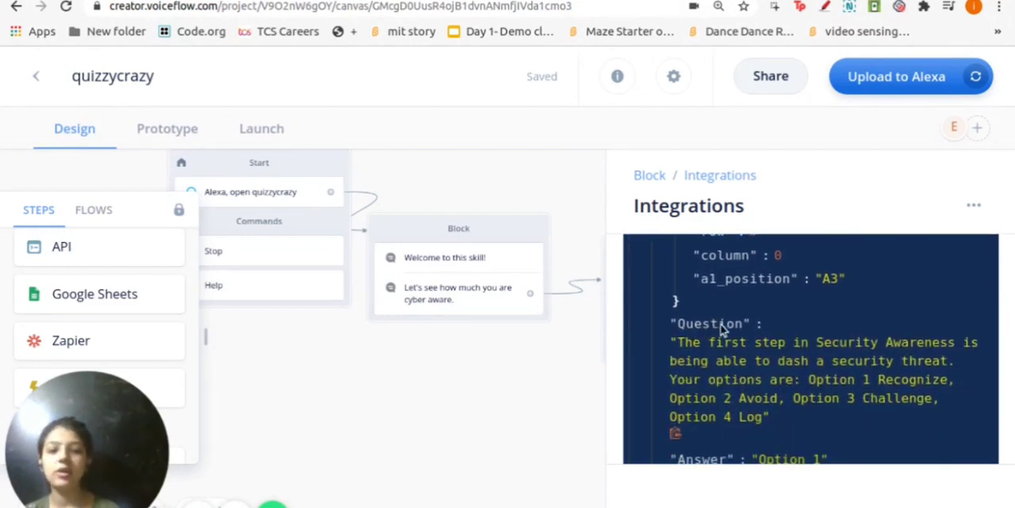
pyautogui.scroll(-1, 764, 420)
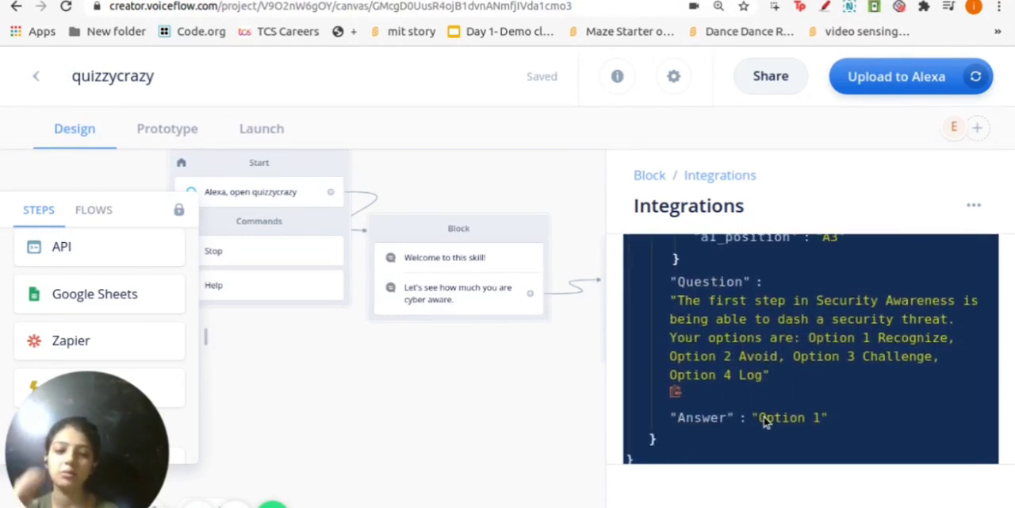
pyautogui.scroll(-1, 761, 412)
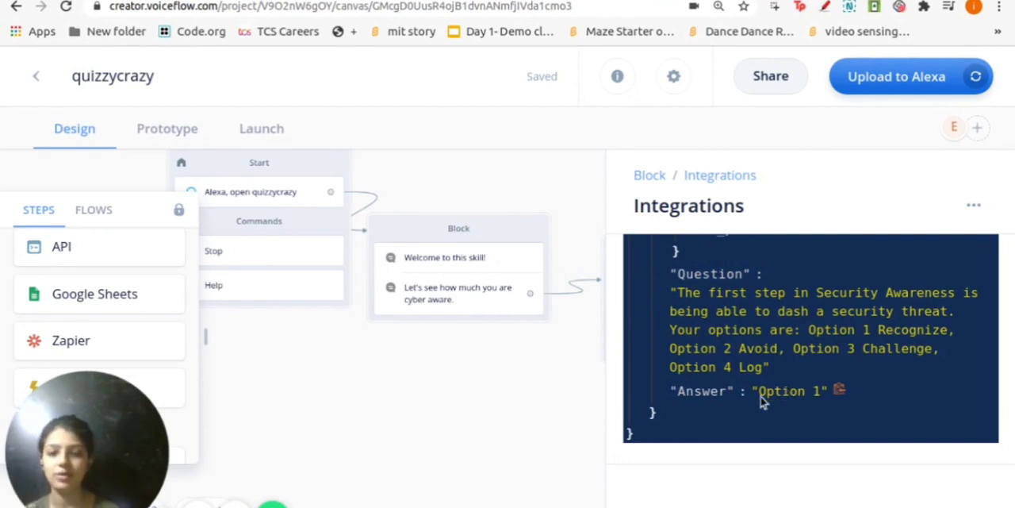
pyautogui.scroll(5, 760, 396)
pyautogui.scroll(-3, 749, 404)
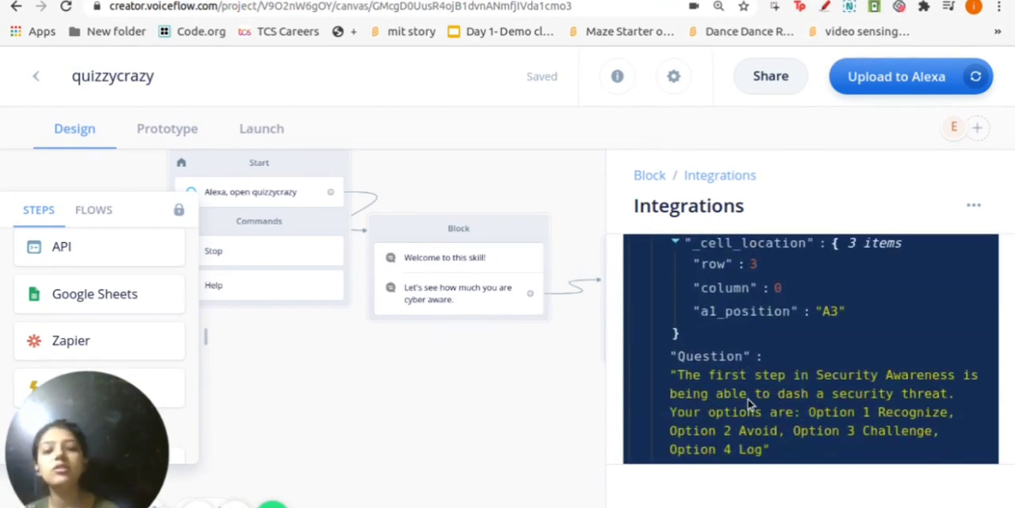
pyautogui.scroll(-3, 736, 340)
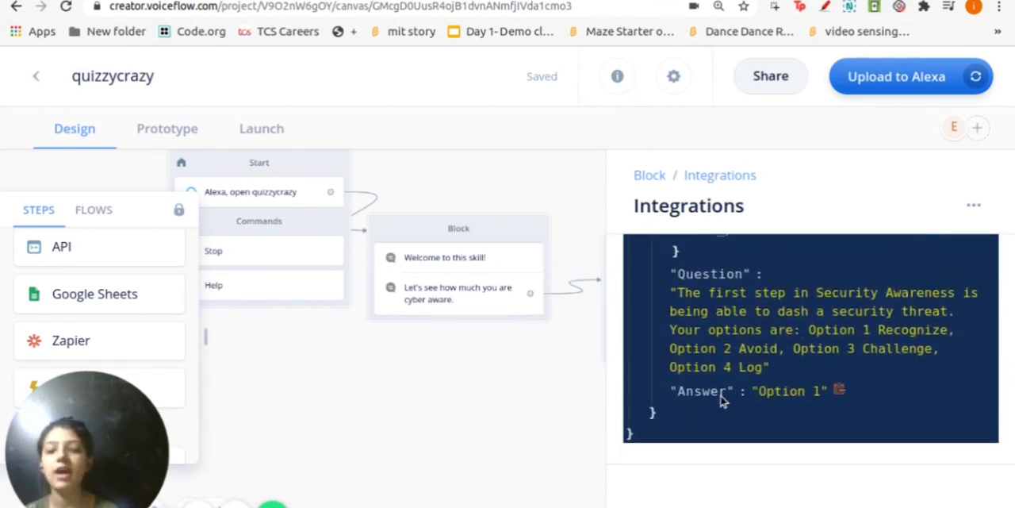
pyautogui.scroll(5, 723, 401)
pyautogui.scroll(-5, 722, 397)
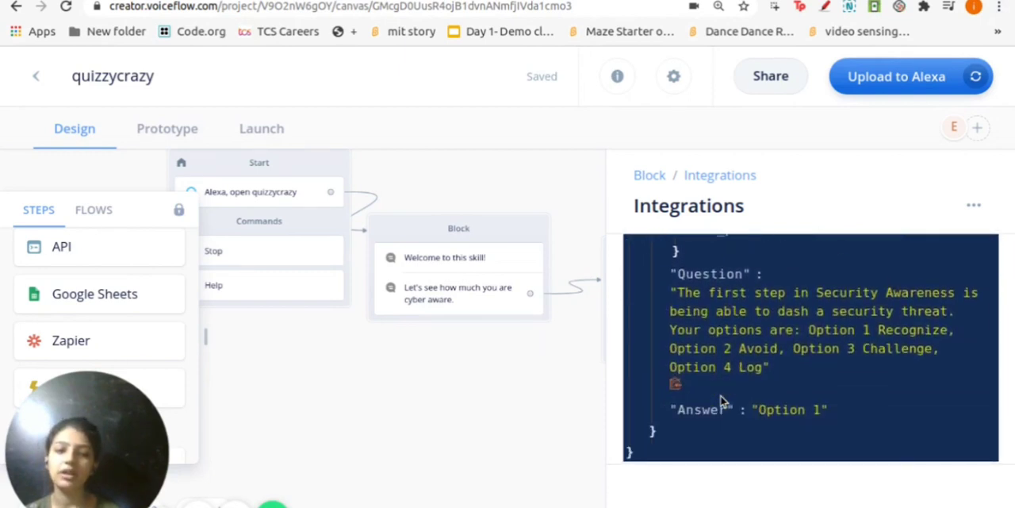
pyautogui.scroll(3, 723, 401)
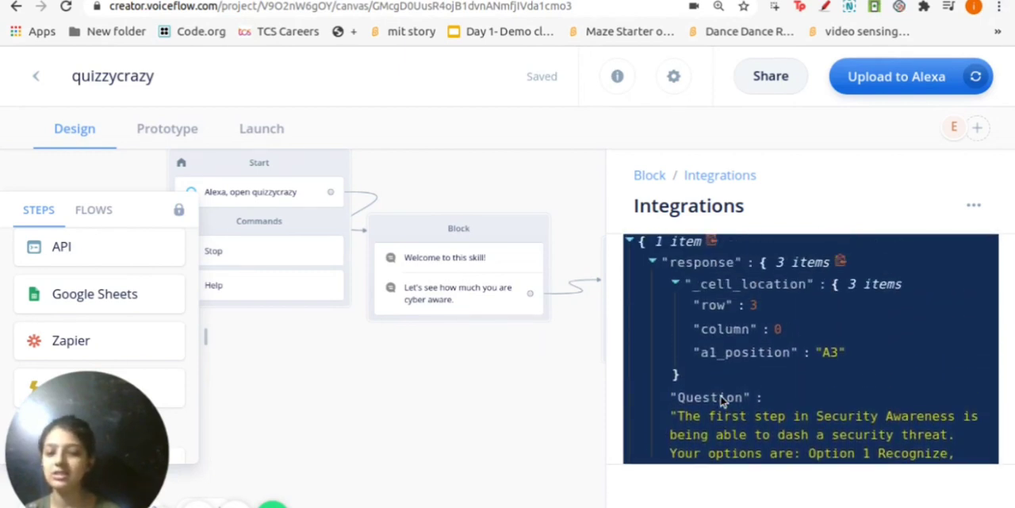
pyautogui.scroll(3, 721, 400)
pyautogui.scroll(-2, 721, 401)
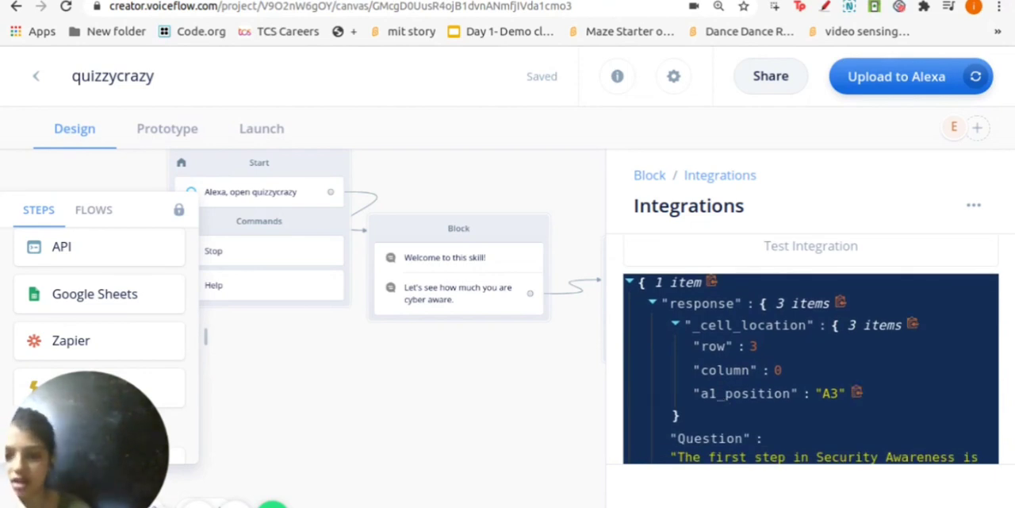
pyautogui.scroll(-1, 722, 397)
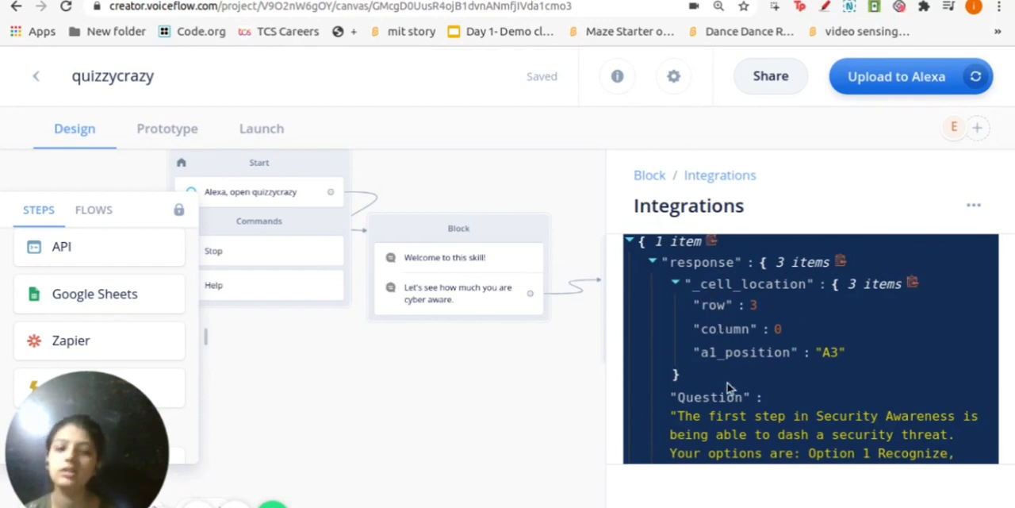
pyautogui.scroll(1, 729, 388)
pyautogui.scroll(-1, 726, 396)
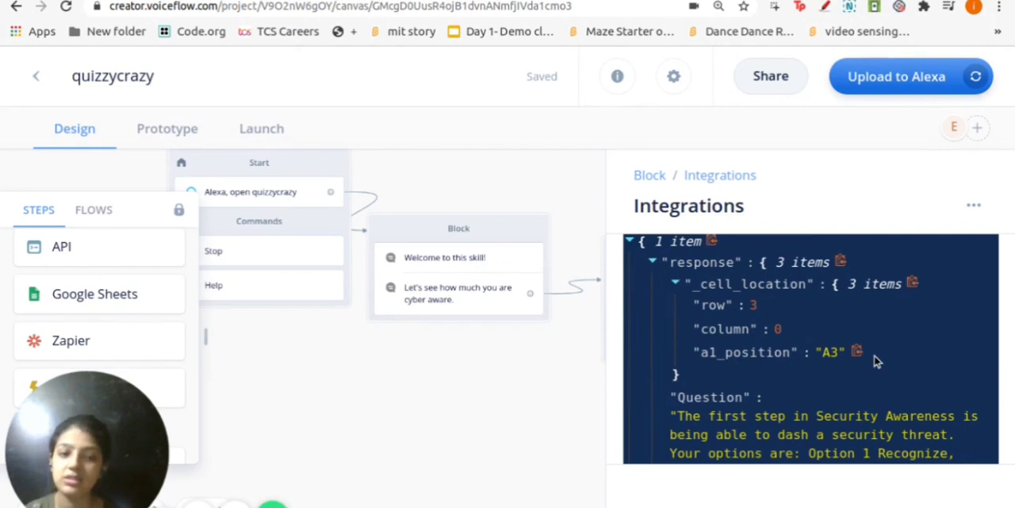
pyautogui.scroll(-3, 825, 389)
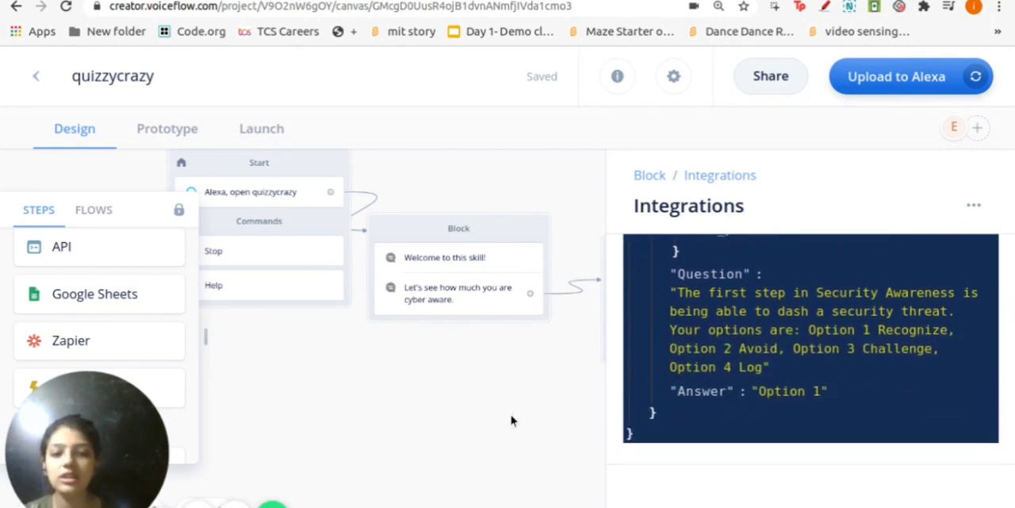
pyautogui.click(525, 398)
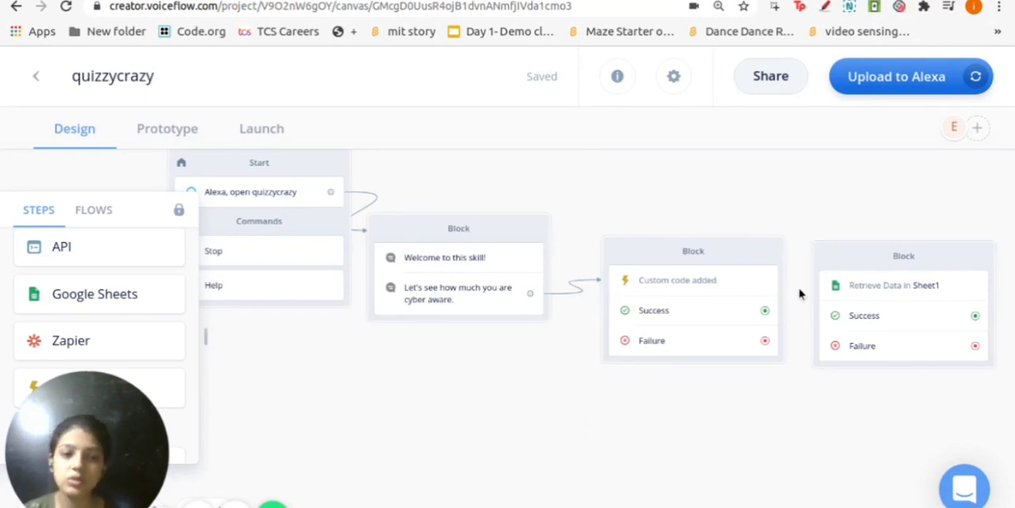
# Connect the custom code block's Success output to the Google Sheets block, and move both blocks higher on the canvas
pyautogui.moveTo(765, 310); pyautogui.dragTo(817, 306)
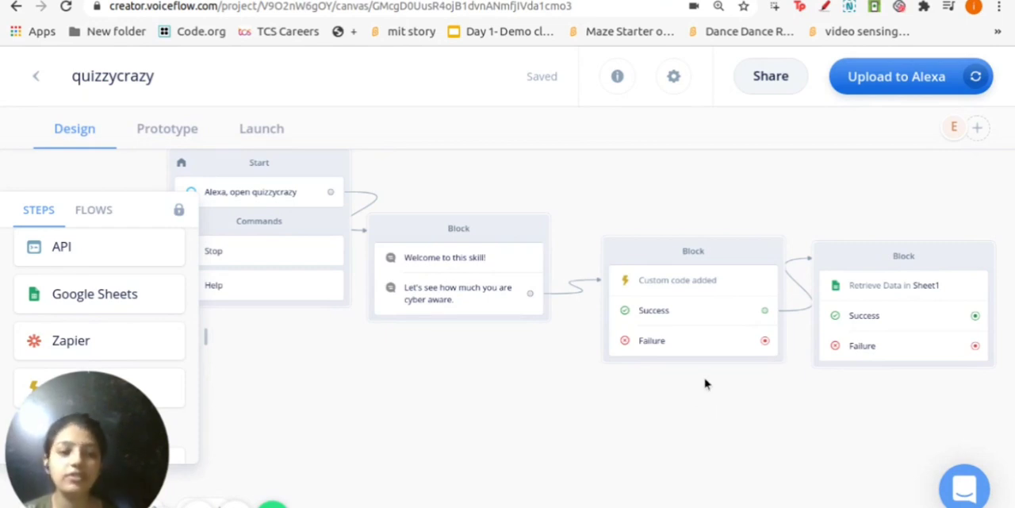
pyautogui.moveTo(643, 252); pyautogui.dragTo(622, 151)
pyautogui.moveTo(845, 255); pyautogui.dragTo(817, 217)
pyautogui.click(818, 217)
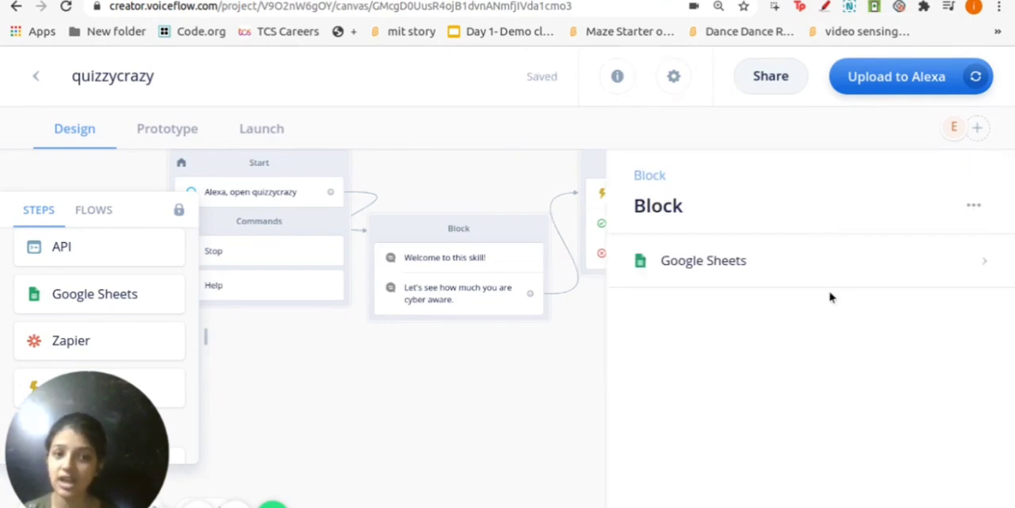
pyautogui.click(446, 418)
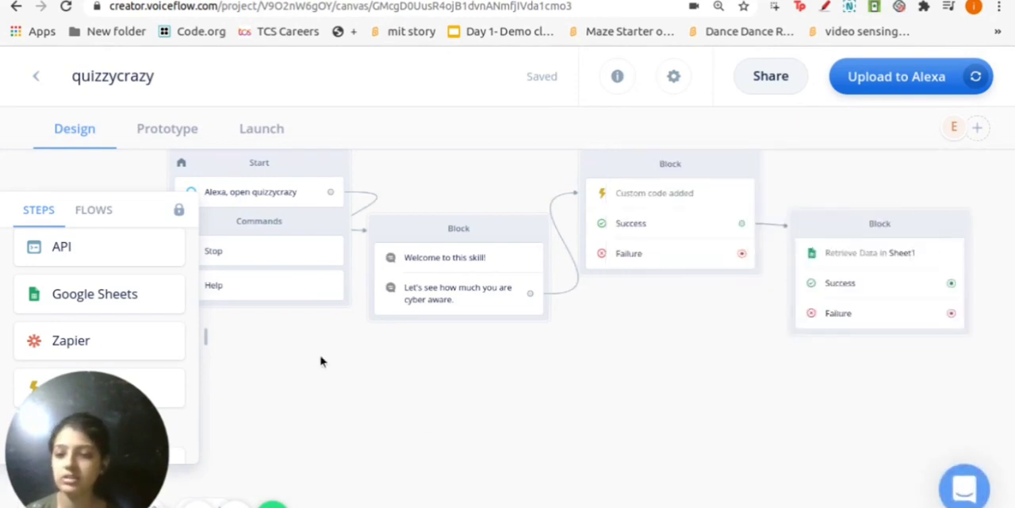
# Add a Speak step as a new block in the empty canvas area below the existing blocks
pyautogui.scroll(2, 115, 268)
pyautogui.scroll(6, 115, 269)
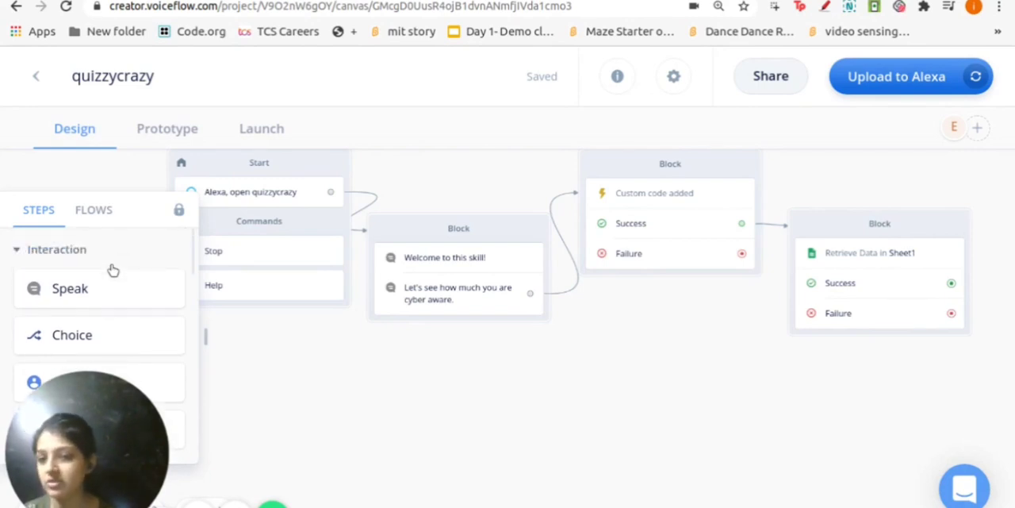
pyautogui.scroll(-3, 115, 277)
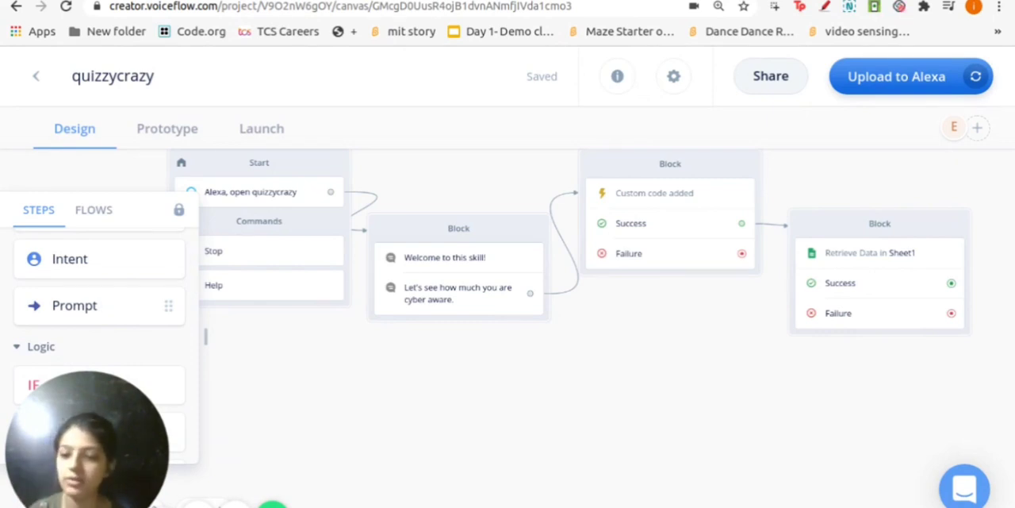
pyautogui.scroll(3, 104, 296)
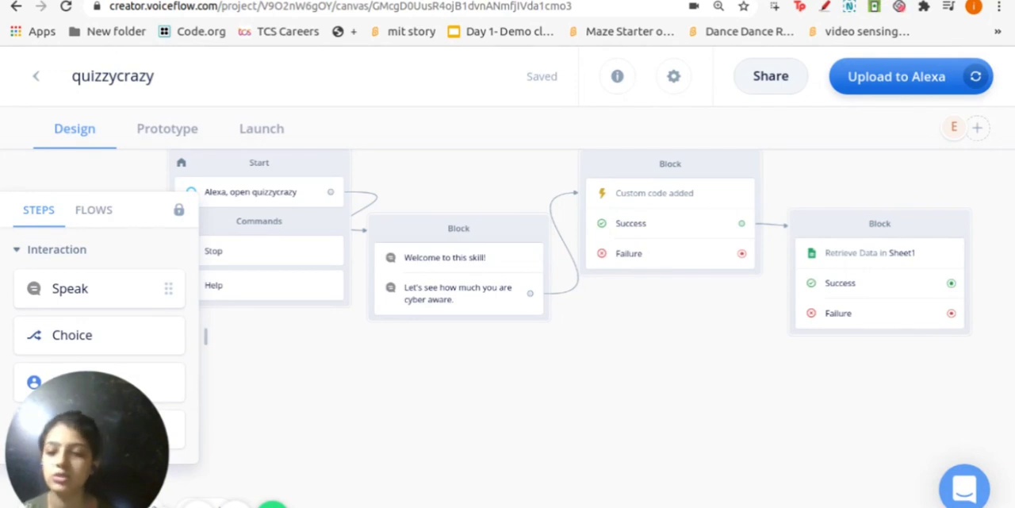
pyautogui.moveTo(104, 297); pyautogui.dragTo(559, 408)
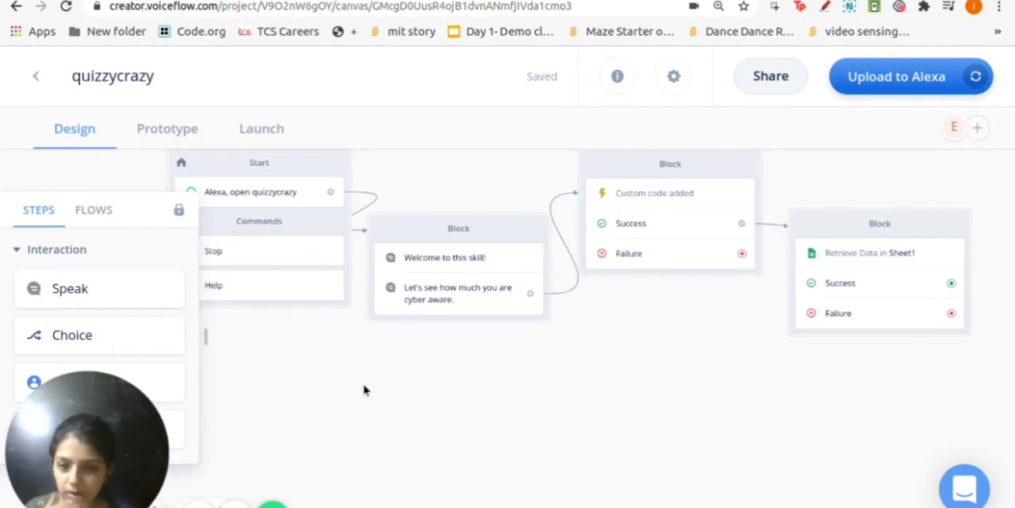
pyautogui.click(744, 299)
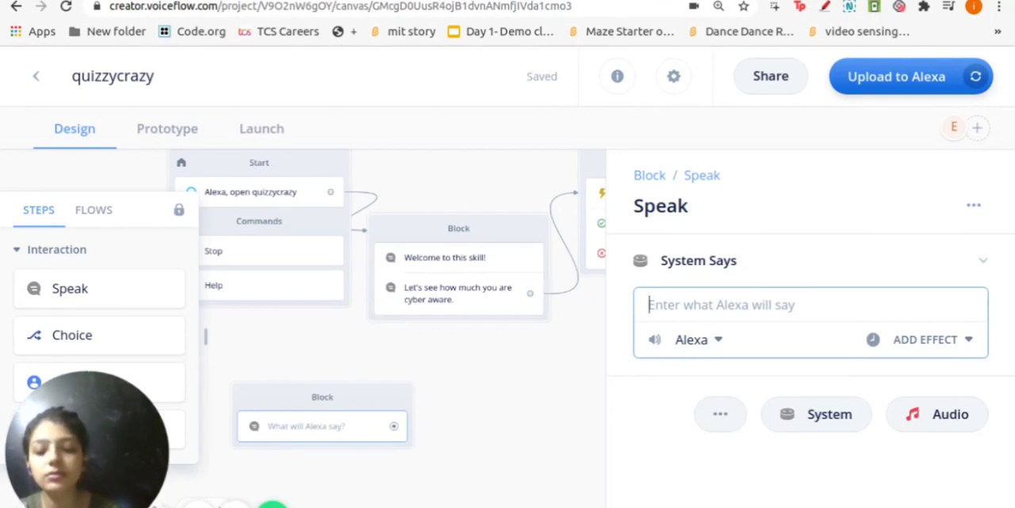
# Write the Speak step's message as "Your Question is {question}", inserting the existing question variable
pyautogui.write('Your ')
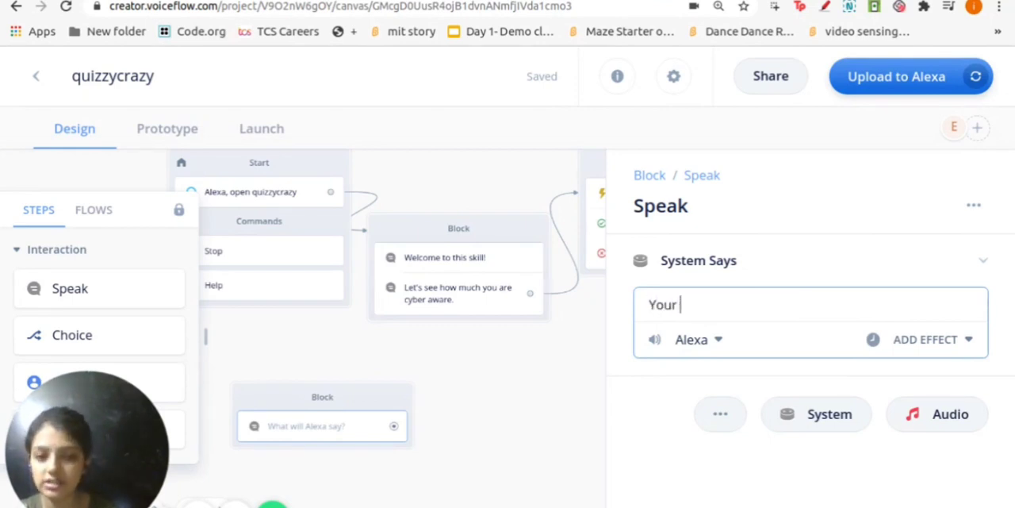
pyautogui.write('Questio')
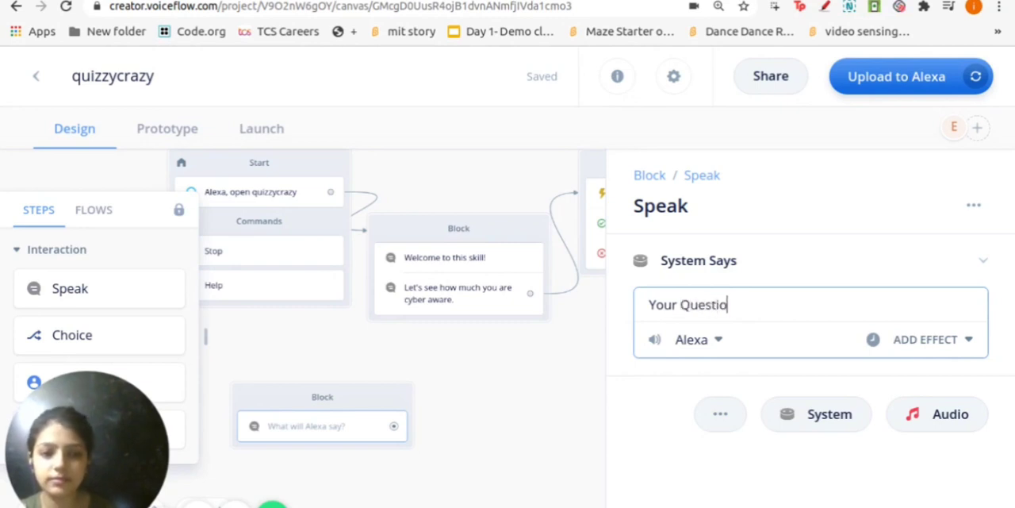
pyautogui.write('n is')
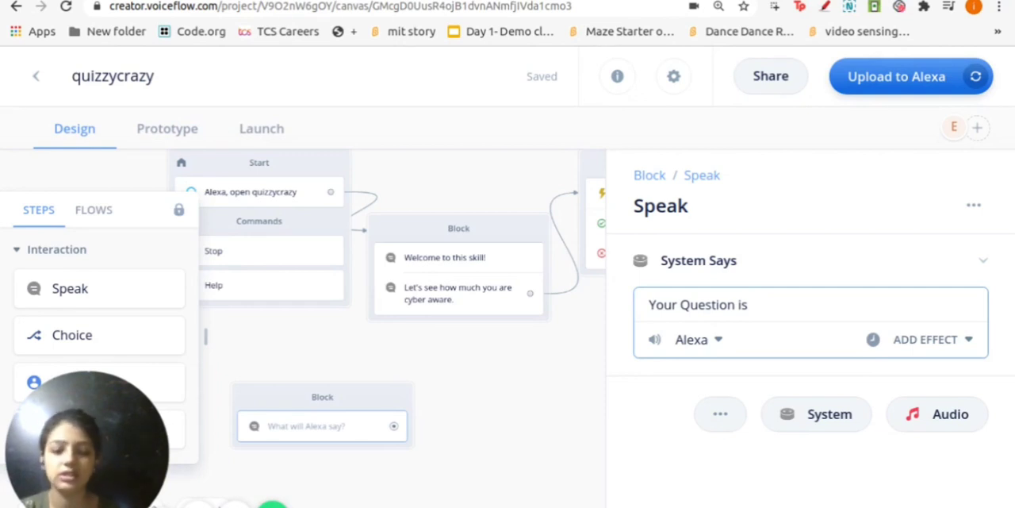
pyautogui.write('{')
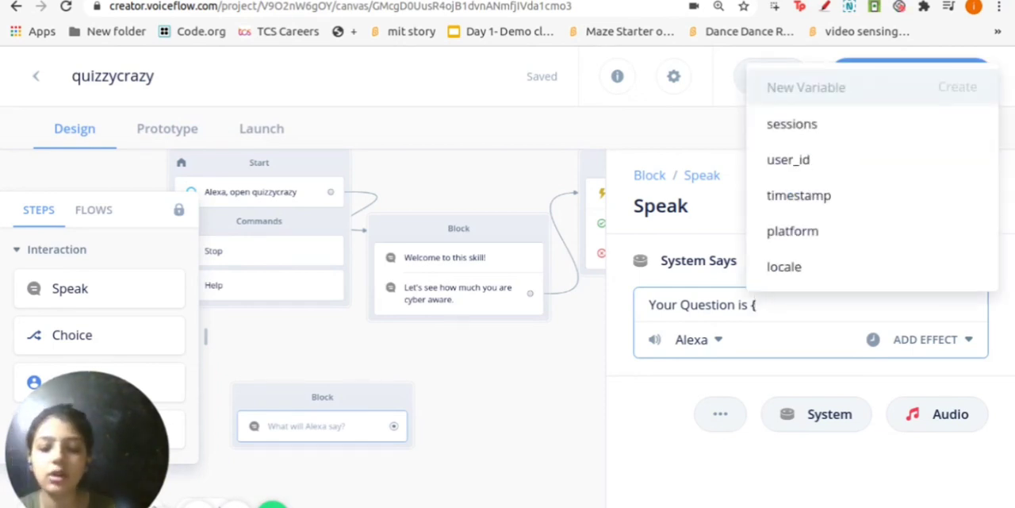
pyautogui.write('question')
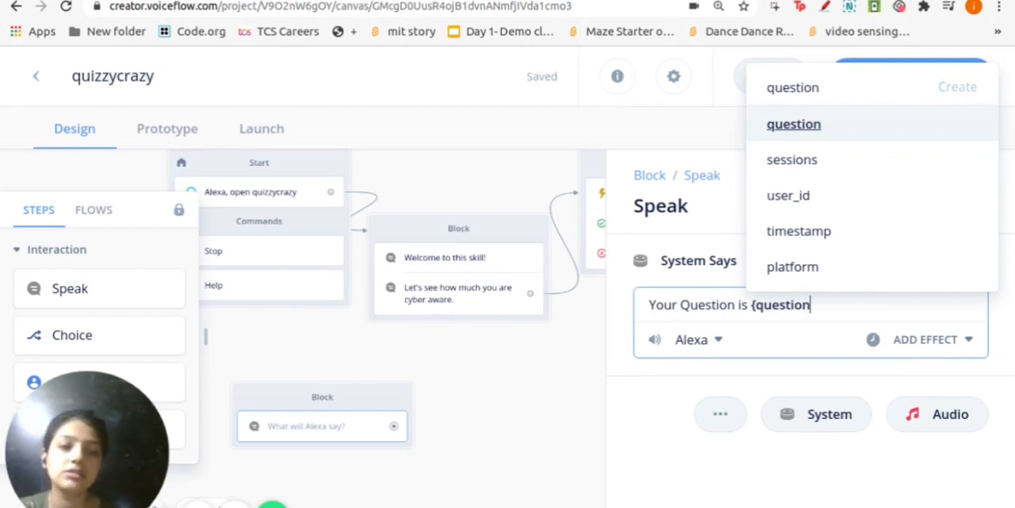
pyautogui.click(794, 125)
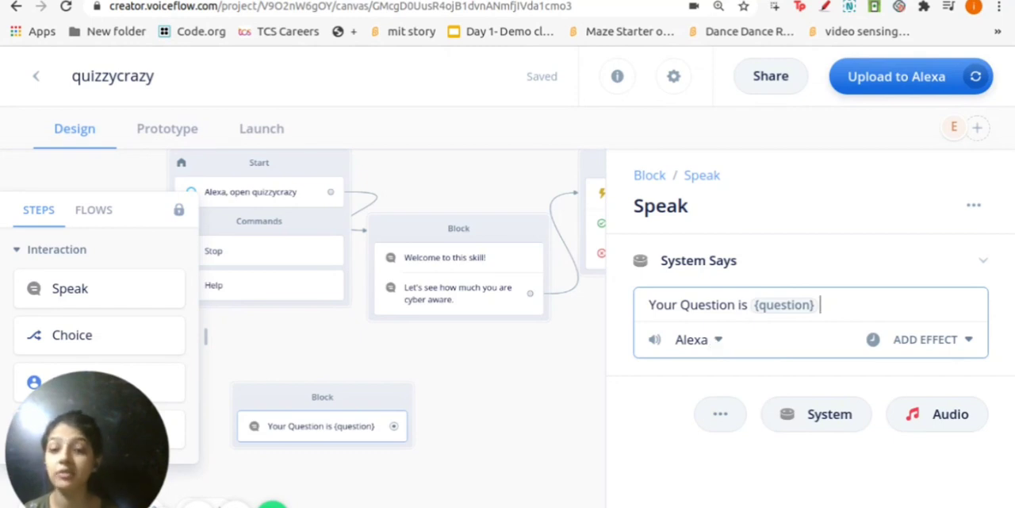
# Change the Speak step's voice to Aditi from the English IN voices
pyautogui.click(716, 342)
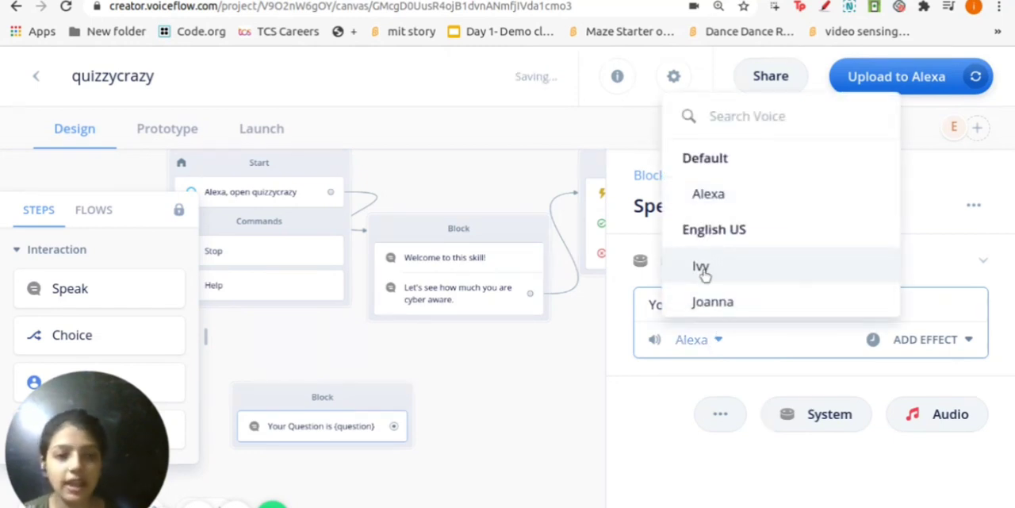
pyautogui.scroll(-1, 754, 232)
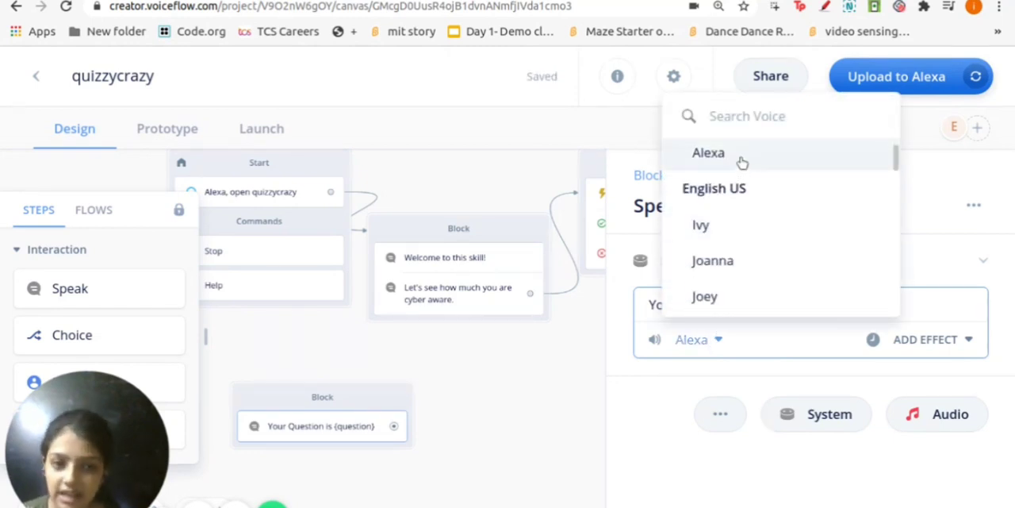
pyautogui.scroll(-5, 737, 234)
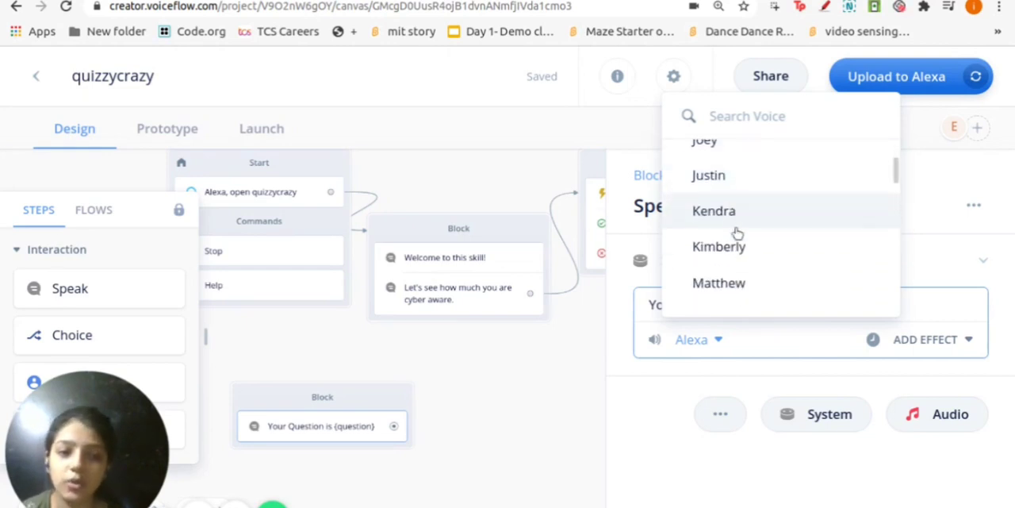
pyautogui.scroll(-2, 737, 231)
pyautogui.scroll(-5, 737, 228)
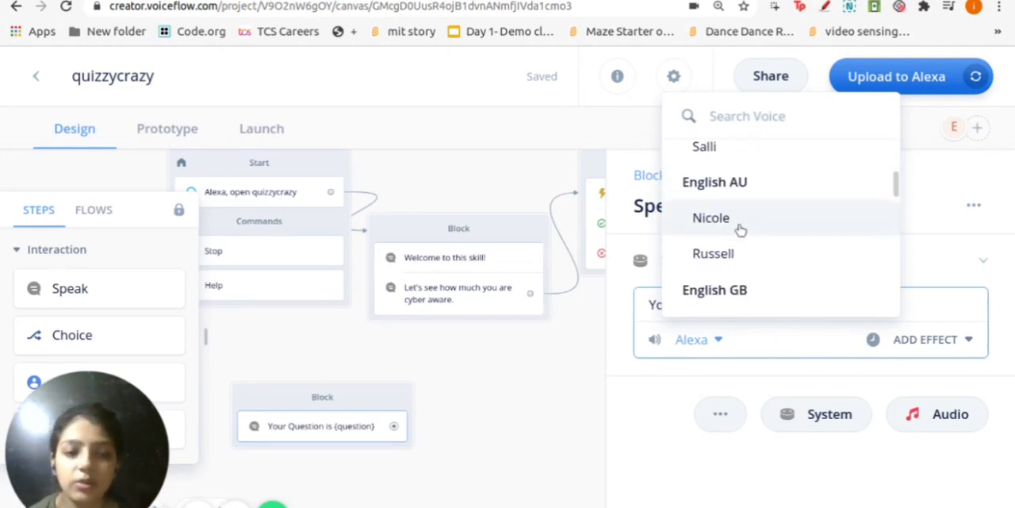
pyautogui.scroll(-2, 737, 229)
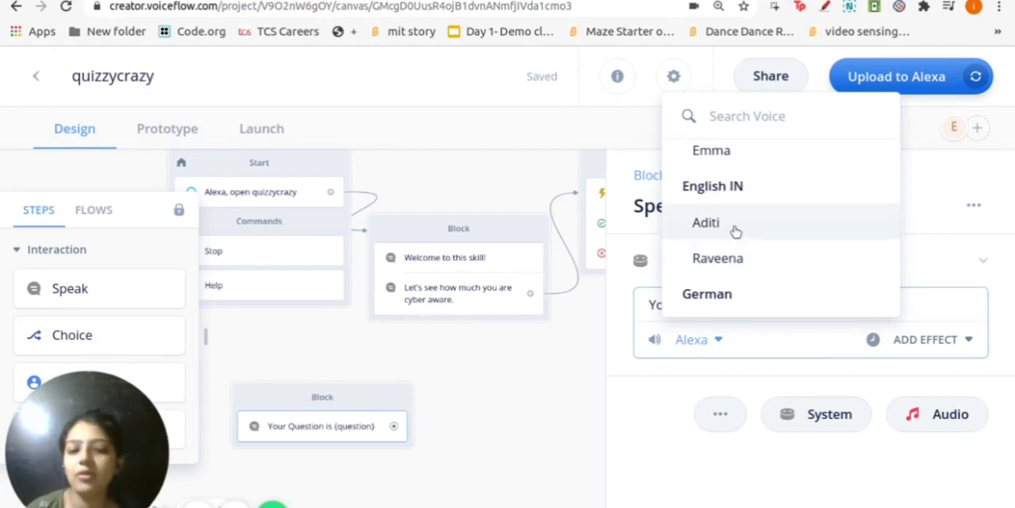
pyautogui.click(736, 230)
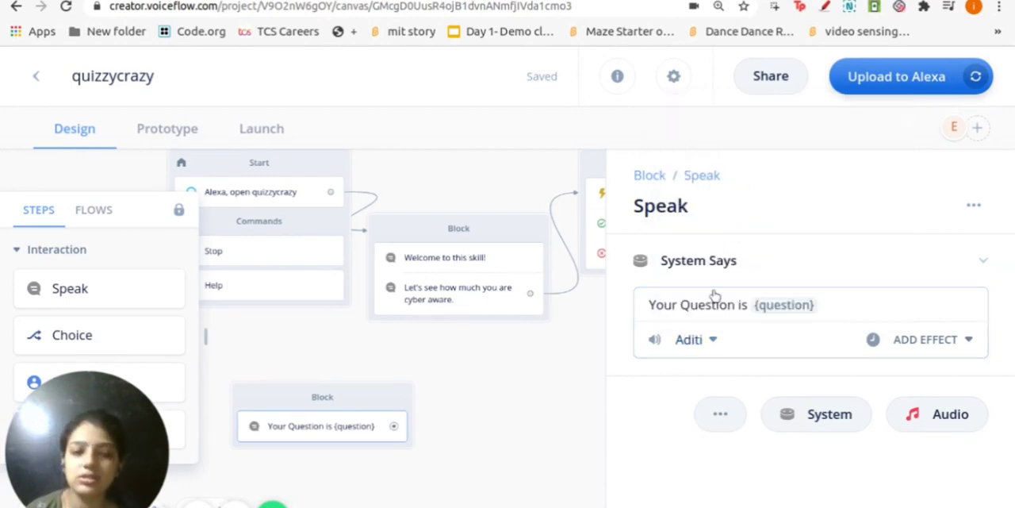
# Add a Medium volume effect and a Medium speech rate effect to the question message
pyautogui.click(915, 341)
pyautogui.moveTo(801, 242)
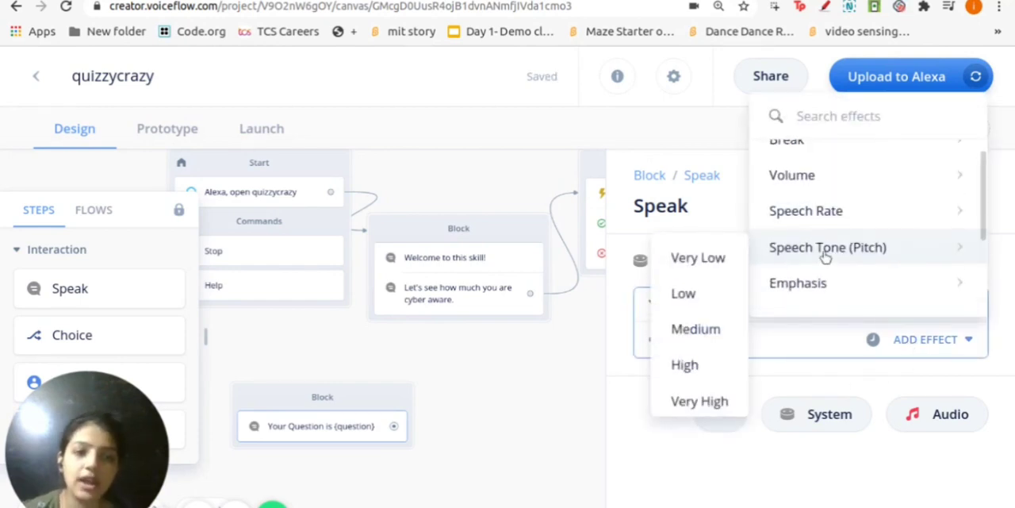
pyautogui.scroll(1, 825, 245)
pyautogui.moveTo(837, 205)
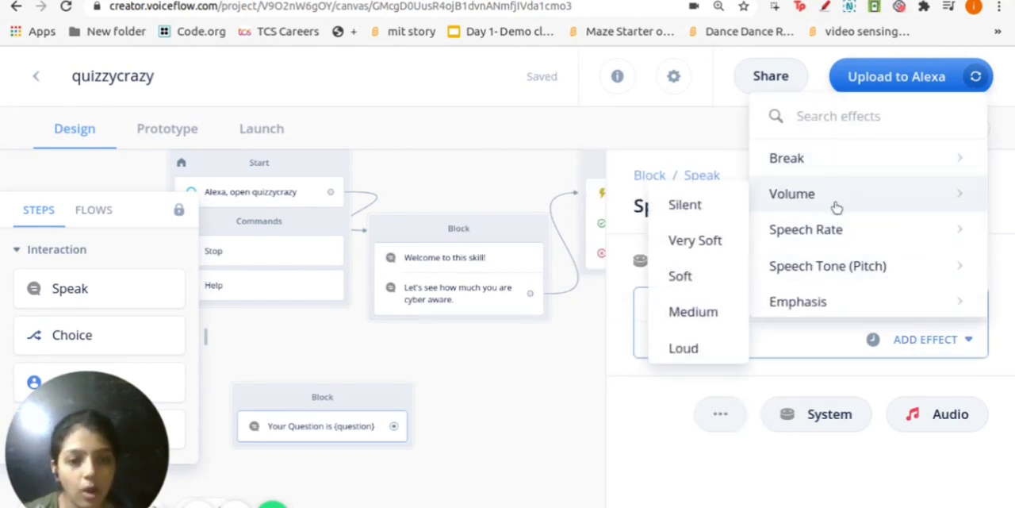
pyautogui.click(693, 312)
pyautogui.click(920, 361)
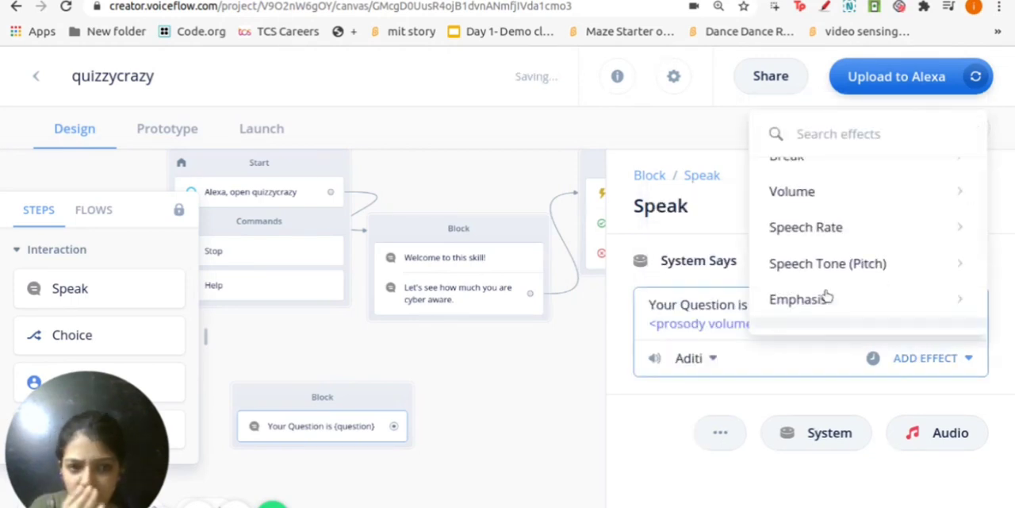
pyautogui.moveTo(909, 254)
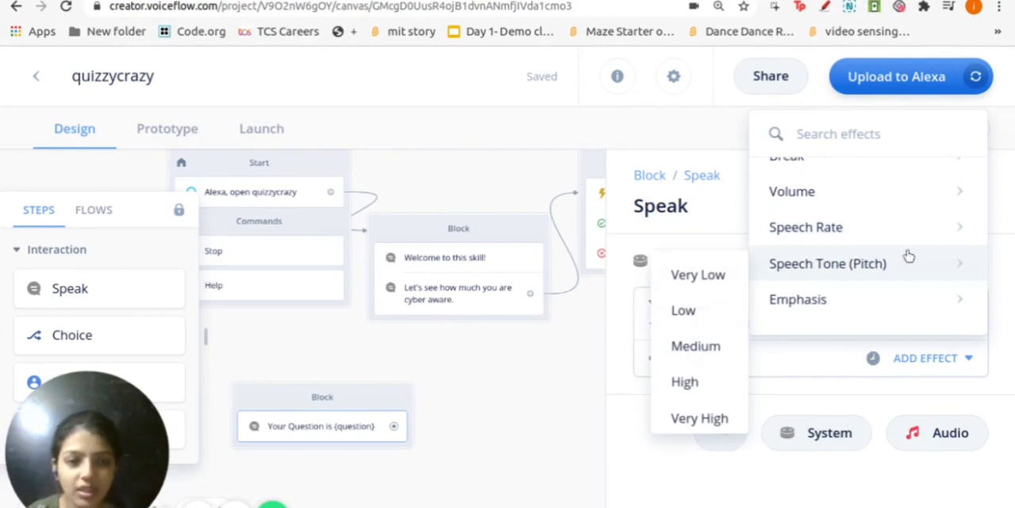
pyautogui.moveTo(801, 228)
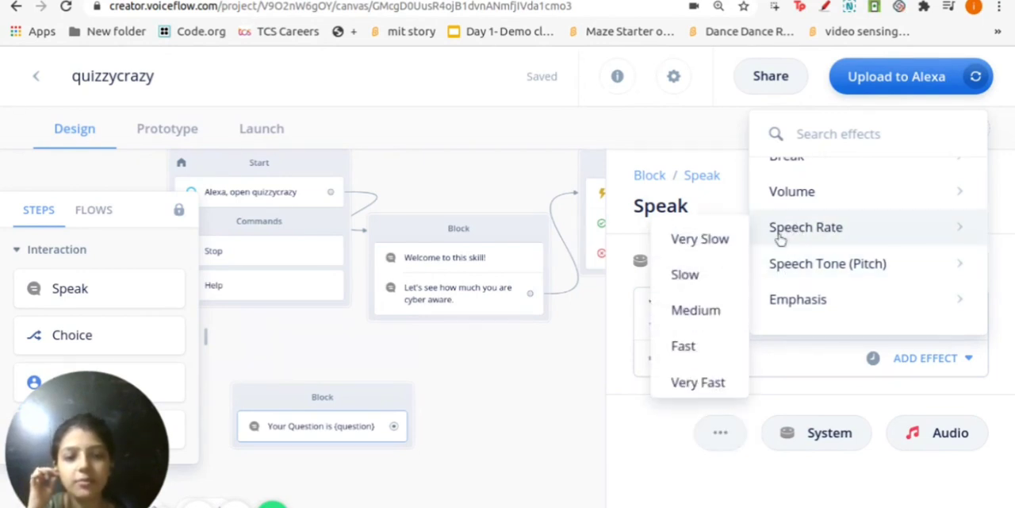
pyautogui.click(706, 311)
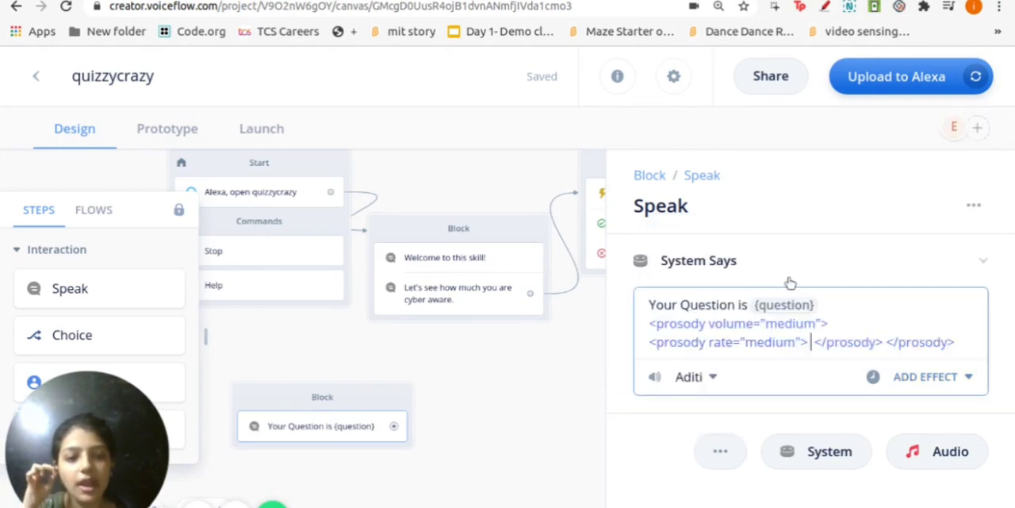
pyautogui.click(880, 381)
pyautogui.scroll(-3, 852, 284)
pyautogui.moveTo(853, 284)
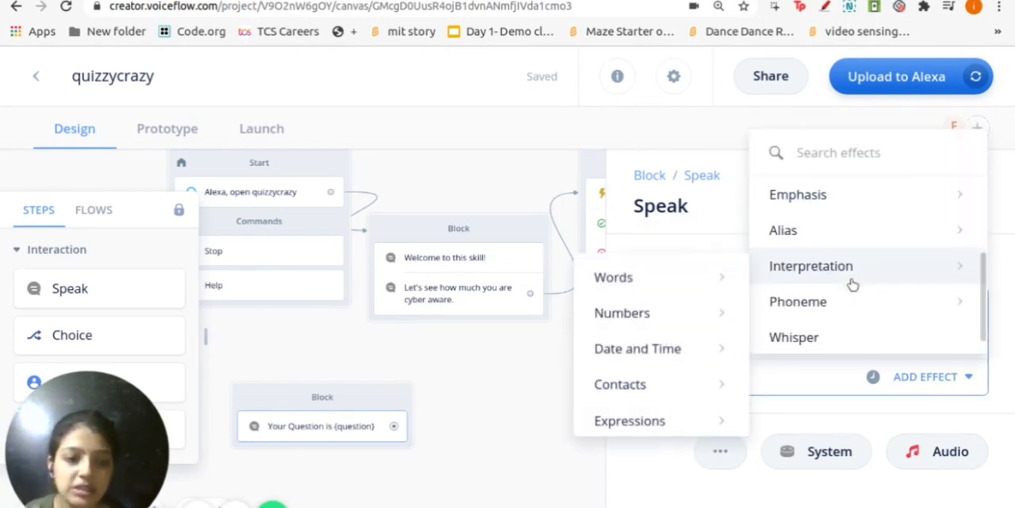
pyautogui.scroll(-1, 838, 233)
pyautogui.moveTo(821, 260)
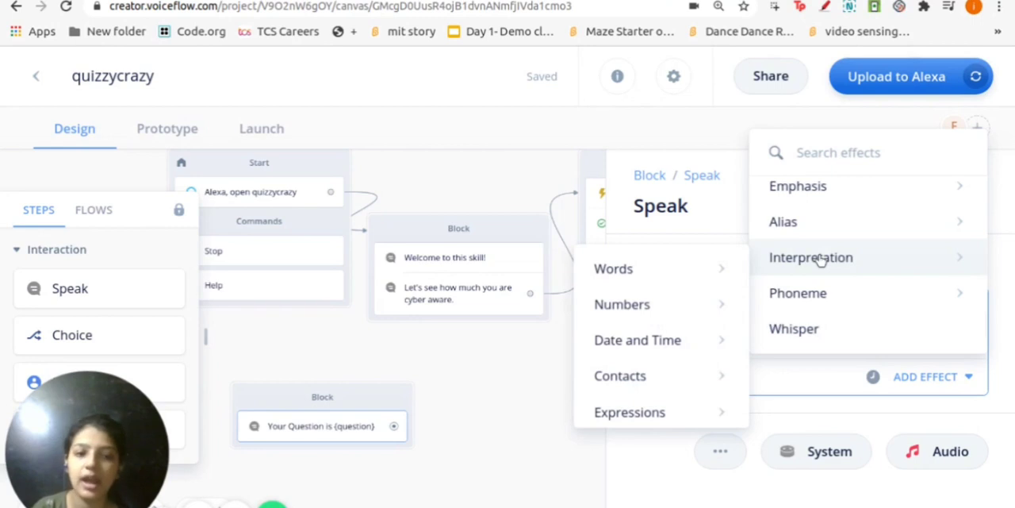
pyautogui.click(645, 479)
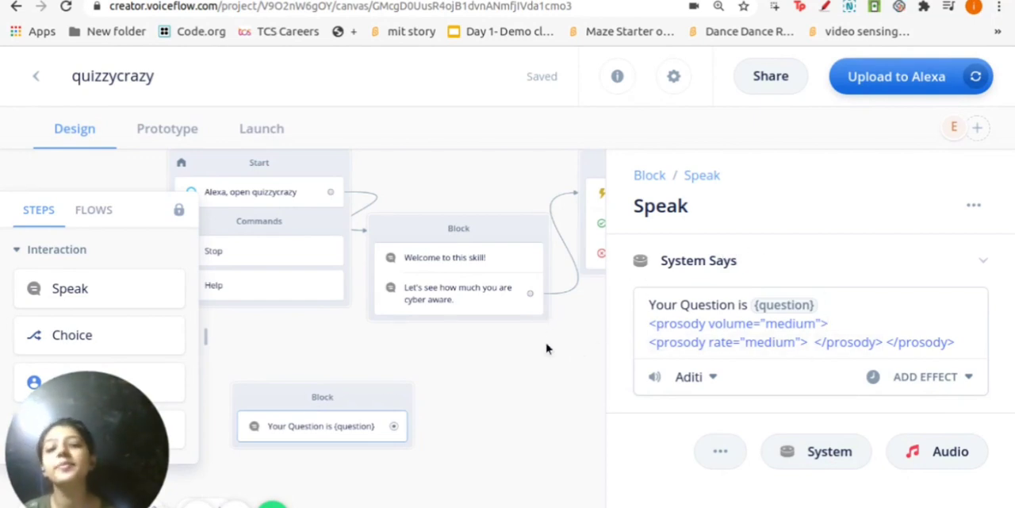
# Close the Speak settings and connect the Google Sheets block's Success output to the "Your Question is {question}" block
pyautogui.click(536, 377)
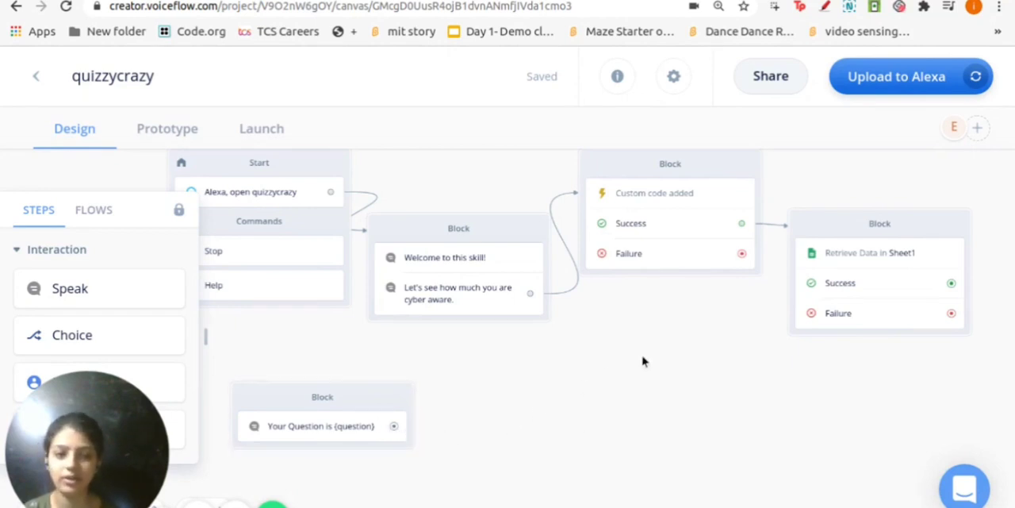
pyautogui.moveTo(952, 283); pyautogui.dragTo(249, 405)
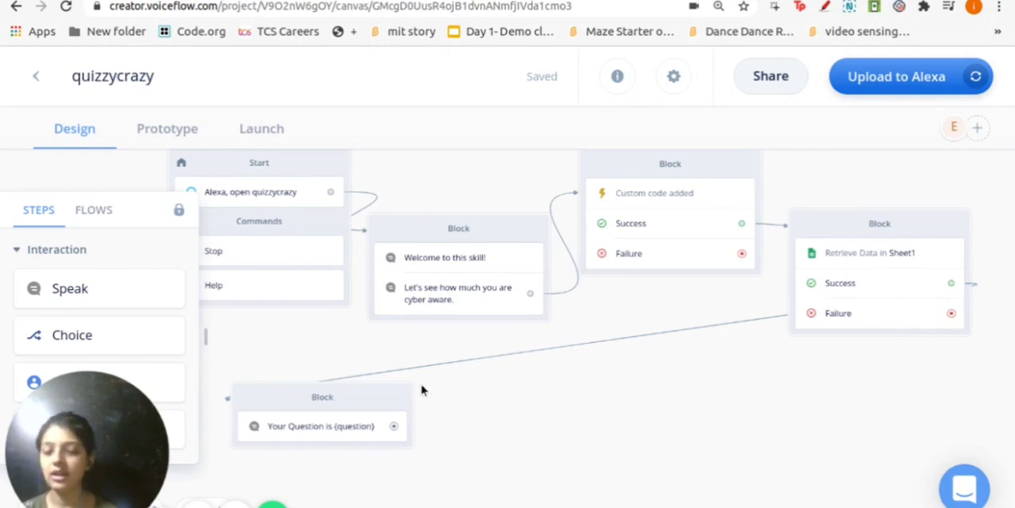
# Run a prototype test of the skill and review the dialog transcript, including the spoken question and its options
pyautogui.click(167, 131)
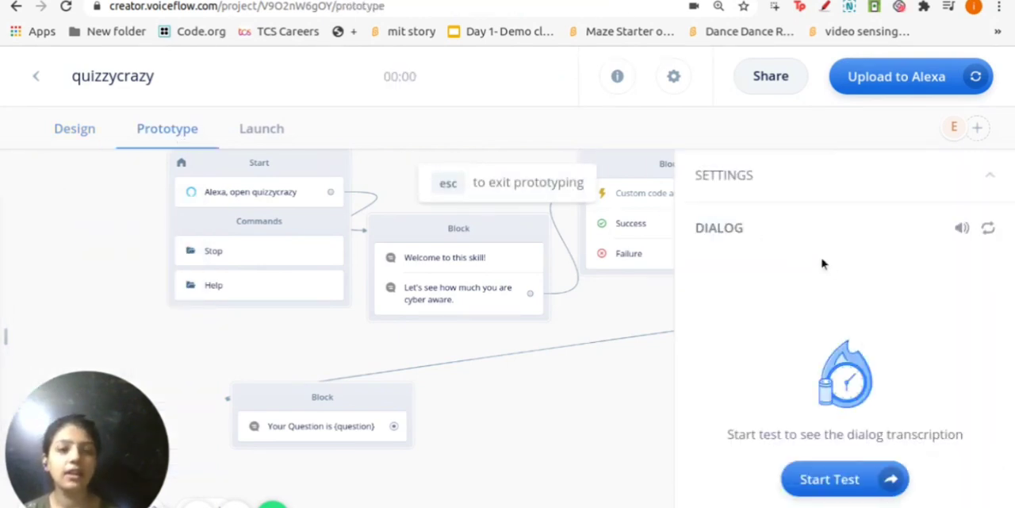
pyautogui.click(839, 479)
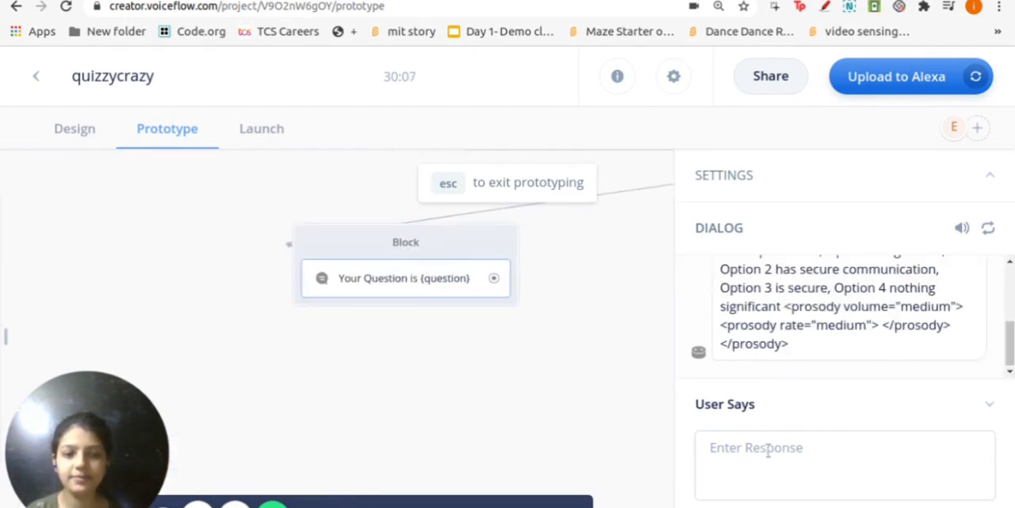
pyautogui.scroll(2, 827, 344)
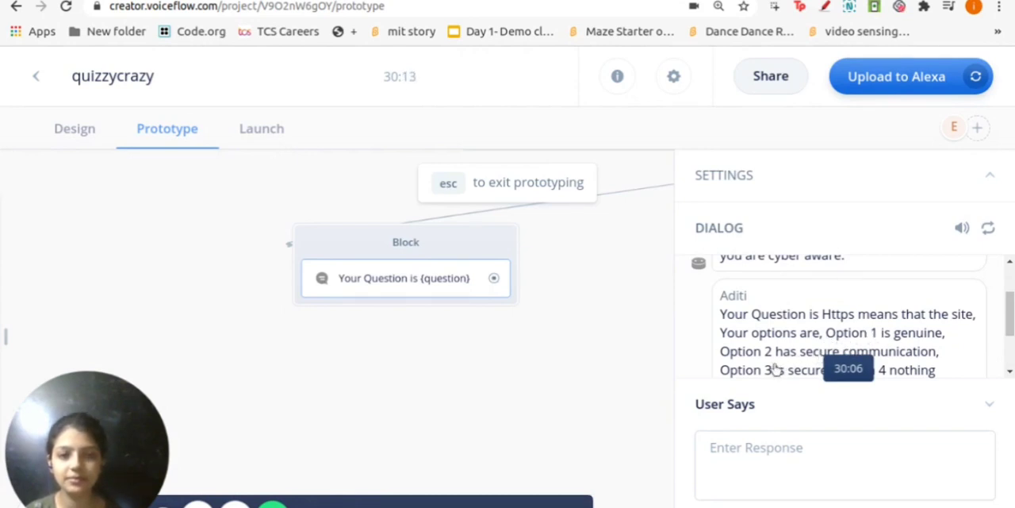
pyautogui.scroll(-1, 775, 369)
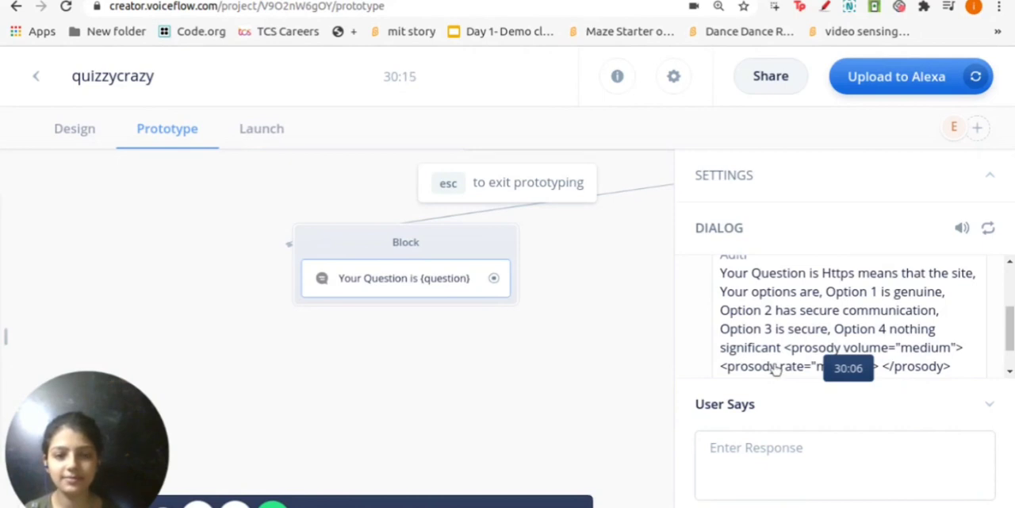
pyautogui.scroll(-1, 775, 369)
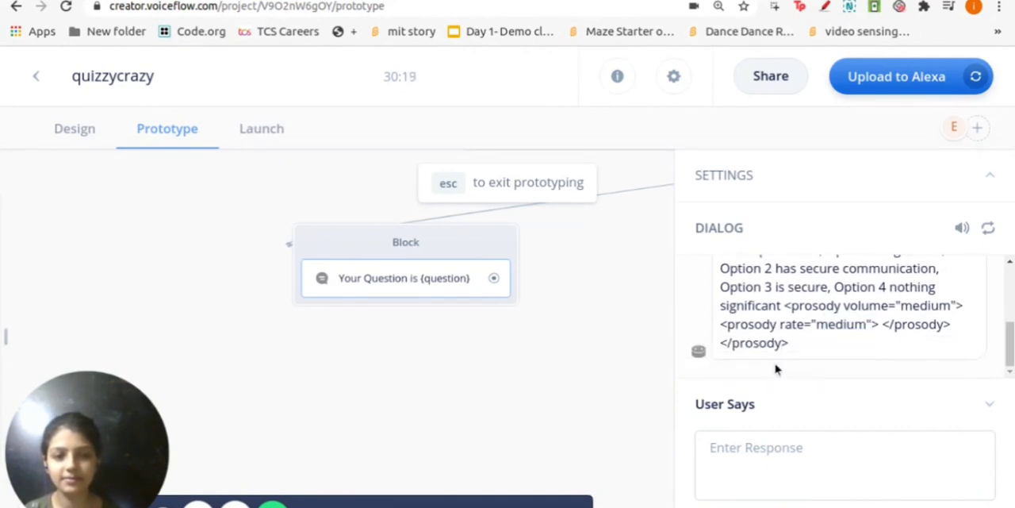
pyautogui.scroll(4, 775, 369)
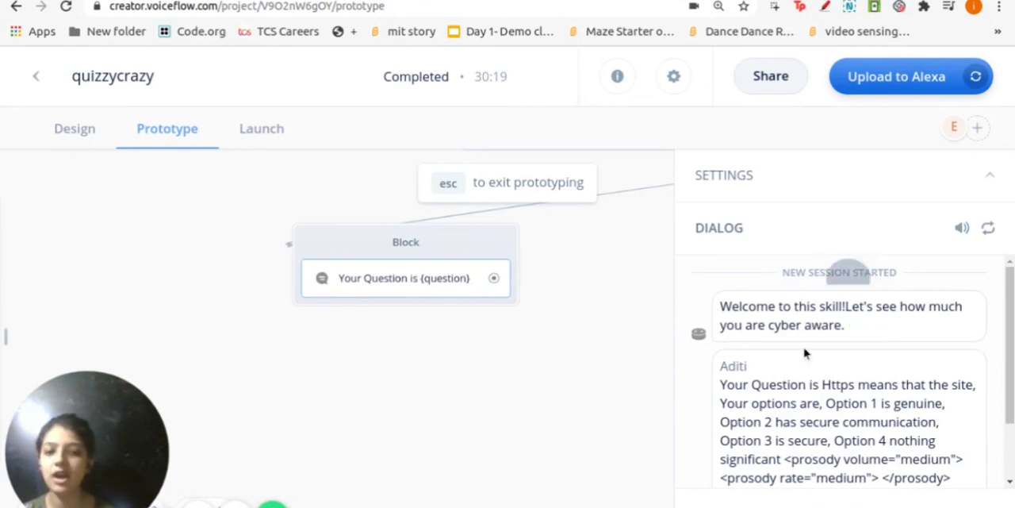
pyautogui.scroll(-2, 785, 379)
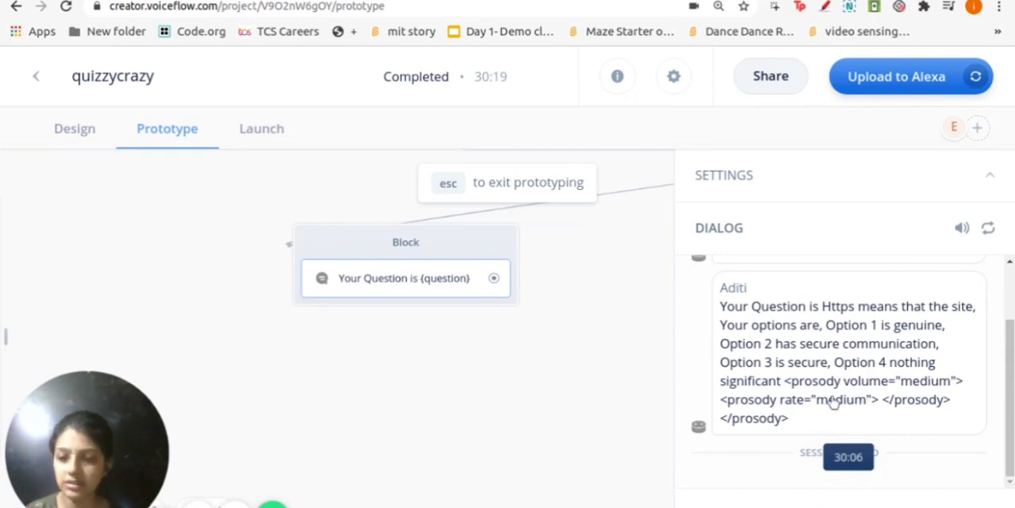
# Switch to the CyberAwareness sheet and insert an extra space after each of the four option numbers in cell A4's Https question
pyautogui.click(515, 1)
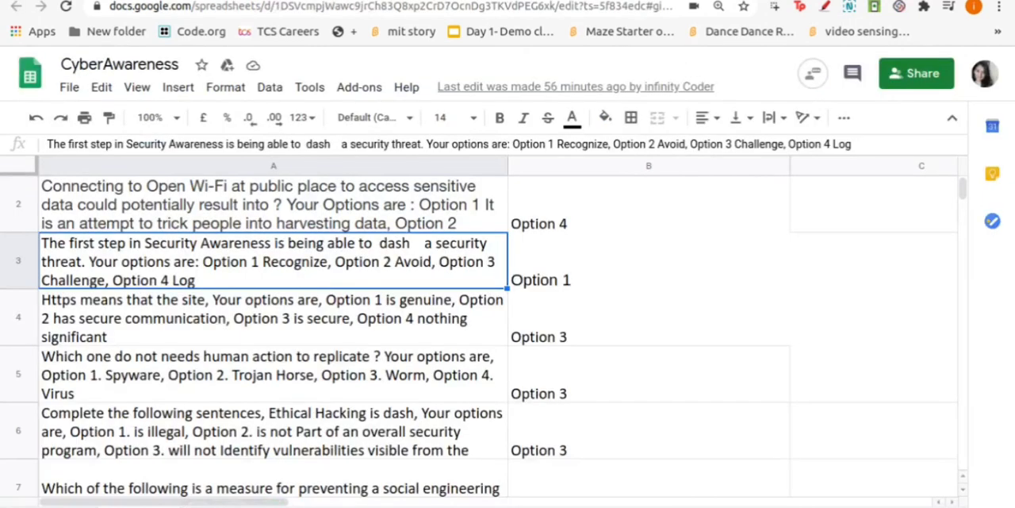
pyautogui.click(311, 318)
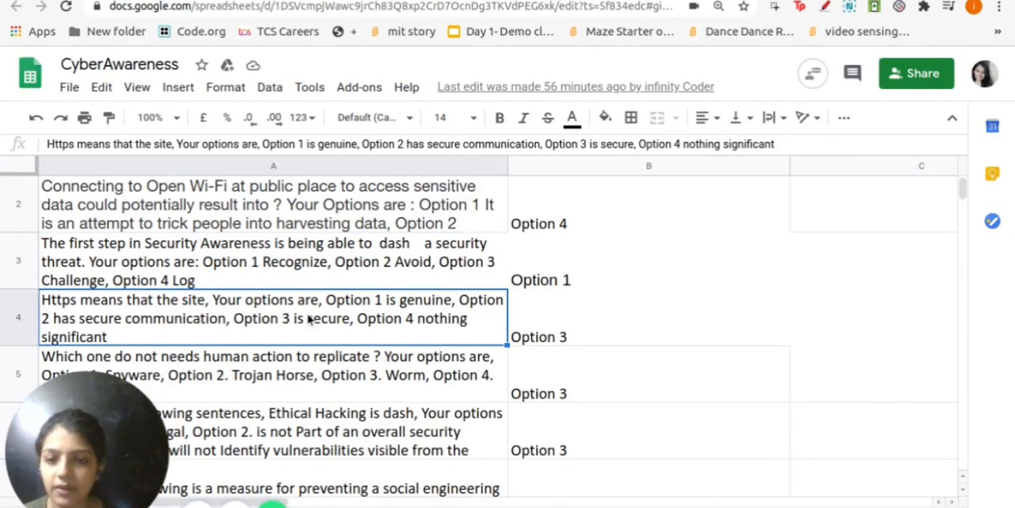
pyautogui.click(305, 146)
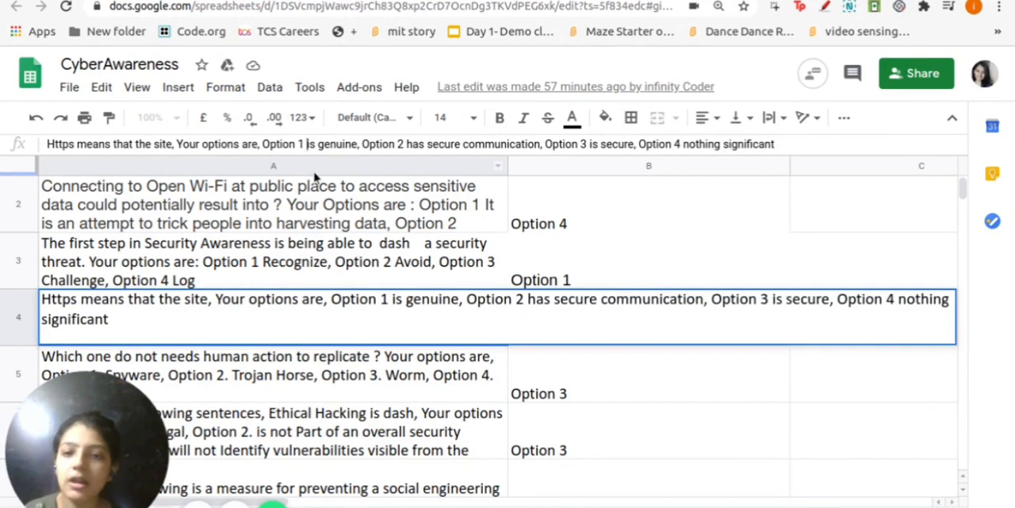
pyautogui.click(409, 145)
pyautogui.click(589, 144)
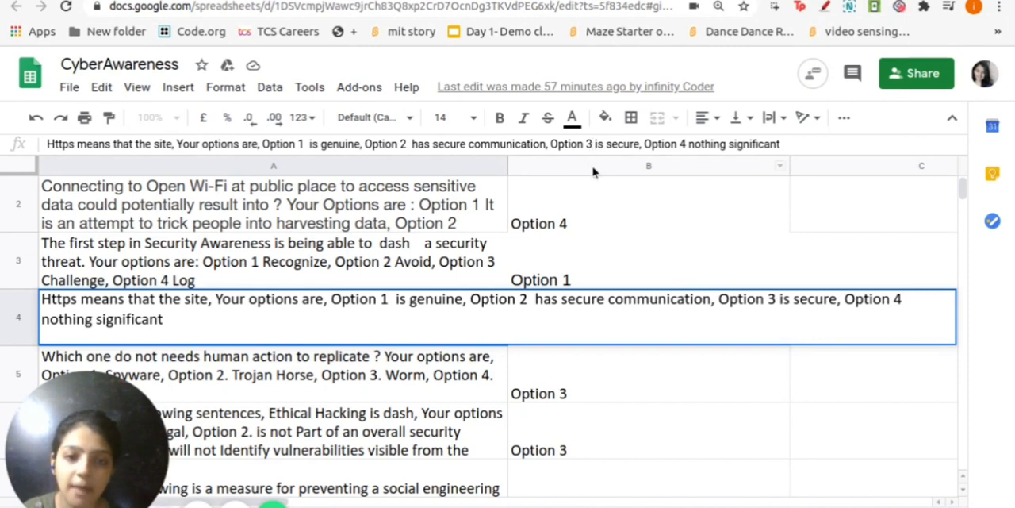
pyautogui.click(690, 144)
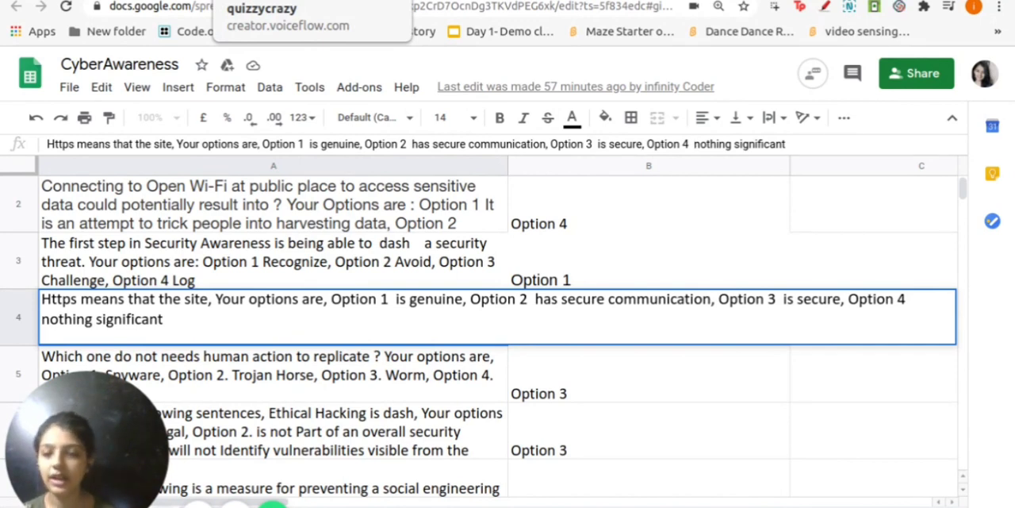
# Switch back to the quizzycrazy project in Voiceflow and exit prototyping to return to the design canvas
pyautogui.click(262, 1)
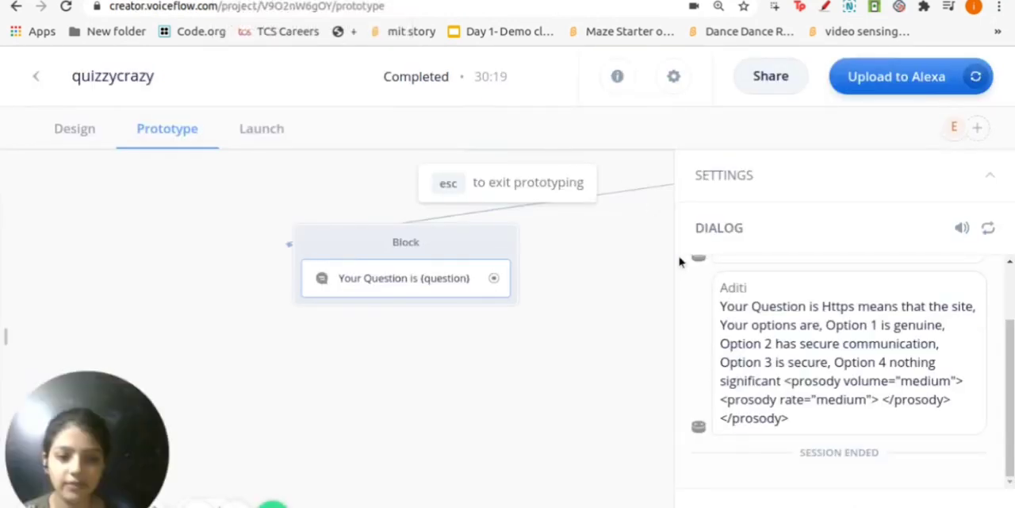
pyautogui.press('Escape')
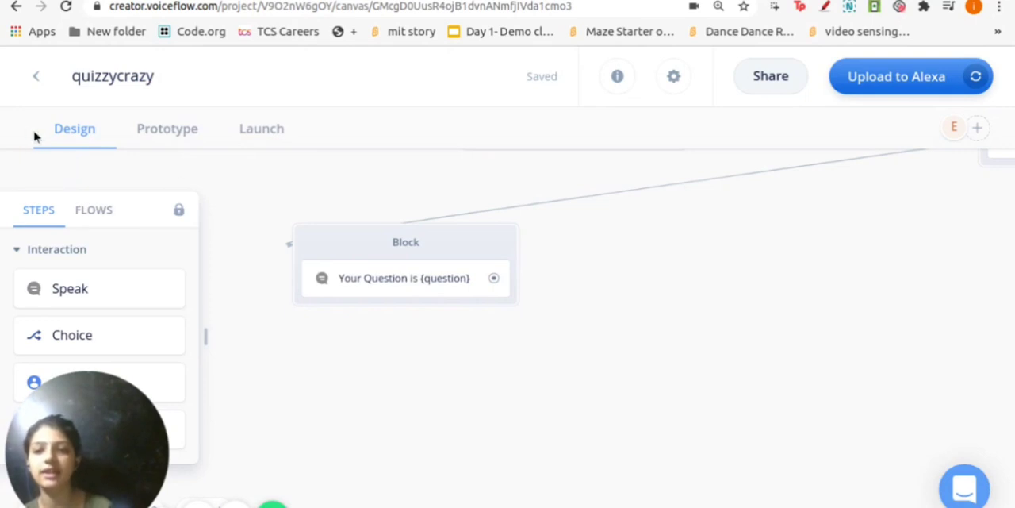
pyautogui.moveTo(691, 273); pyautogui.dragTo(633, 327)
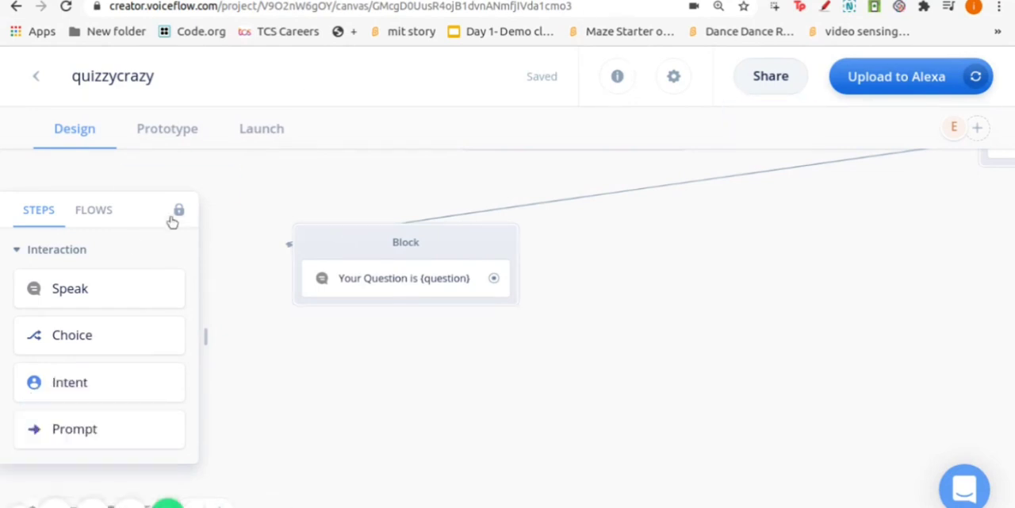
# Add a Capture step as a new block on the canvas beside the "Your Question is {question}" block
pyautogui.scroll(-1, 126, 304)
pyautogui.scroll(-1, 126, 304)
pyautogui.scroll(2, 127, 304)
pyautogui.scroll(-1, 122, 311)
pyautogui.scroll(1, 123, 311)
pyautogui.scroll(-1, 123, 311)
pyautogui.scroll(3, 123, 310)
pyautogui.scroll(-2, 114, 353)
pyautogui.scroll(-4, 113, 356)
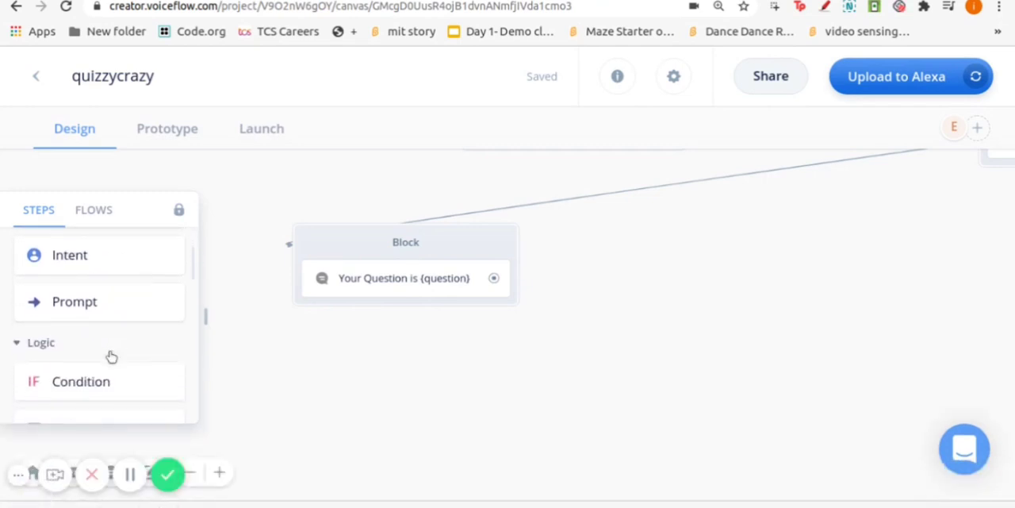
pyautogui.scroll(1, 113, 356)
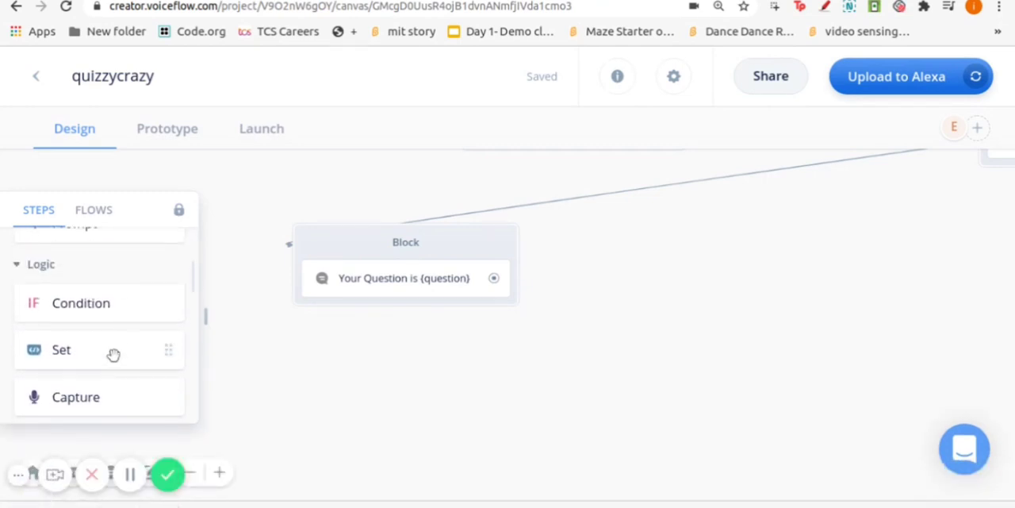
pyautogui.scroll(-1, 114, 354)
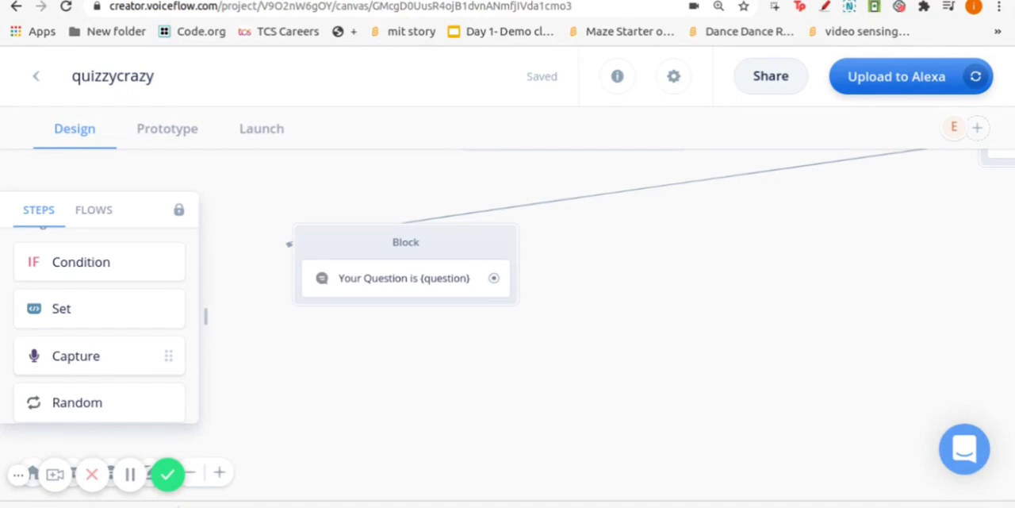
pyautogui.moveTo(75, 355); pyautogui.dragTo(650, 270)
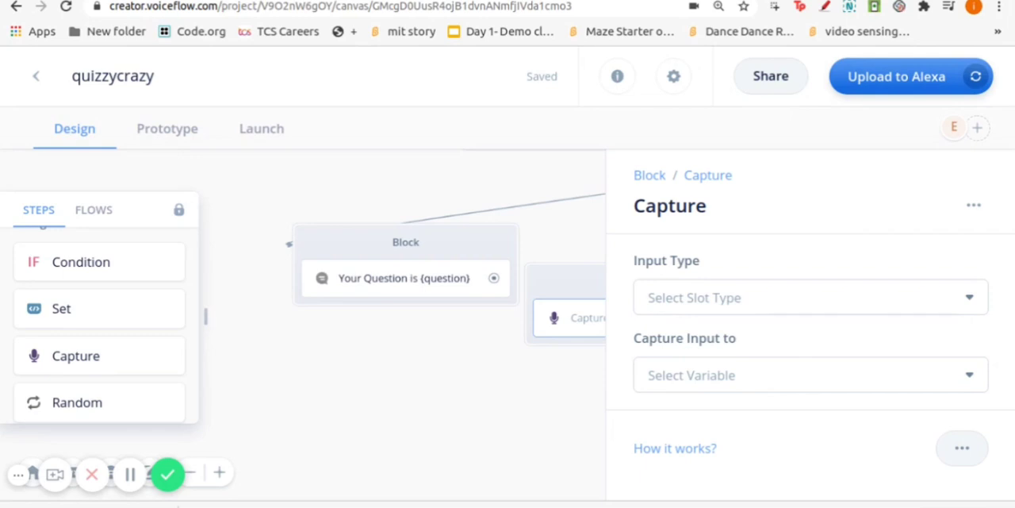
# Look through the available slot types and set the Capture step's input type to Custom
pyautogui.click(686, 299)
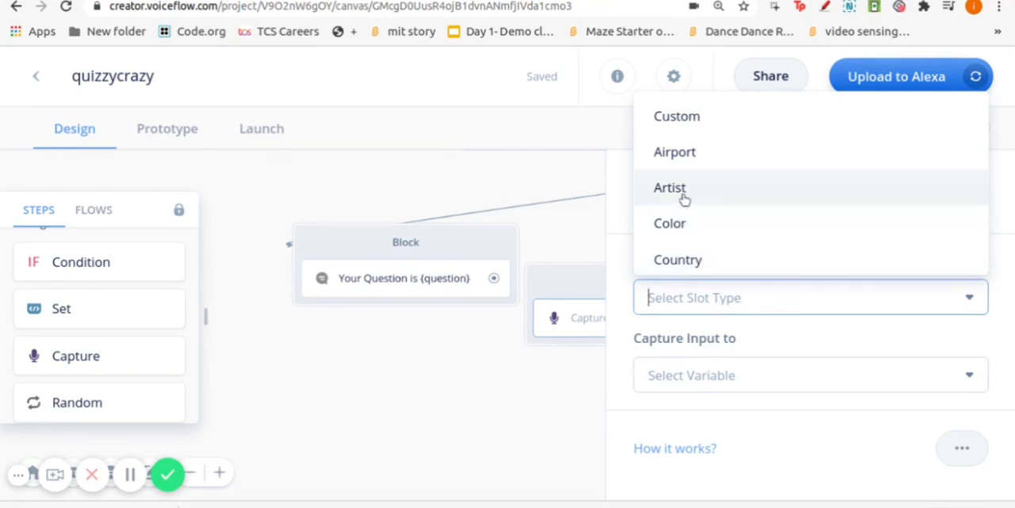
pyautogui.scroll(-3, 685, 198)
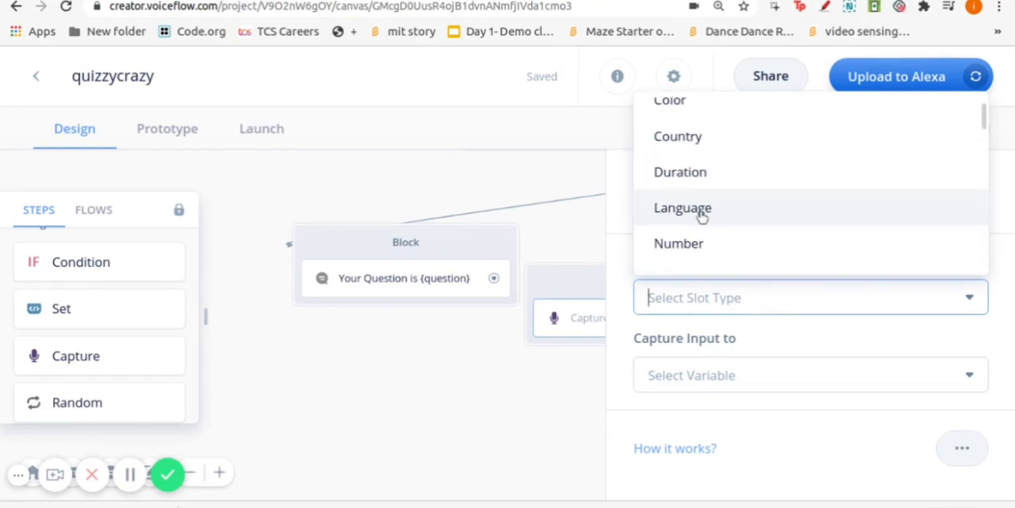
pyautogui.scroll(-1, 704, 217)
pyautogui.scroll(2, 705, 215)
pyautogui.scroll(-1, 706, 215)
pyautogui.scroll(-1, 706, 215)
pyautogui.scroll(-3, 716, 182)
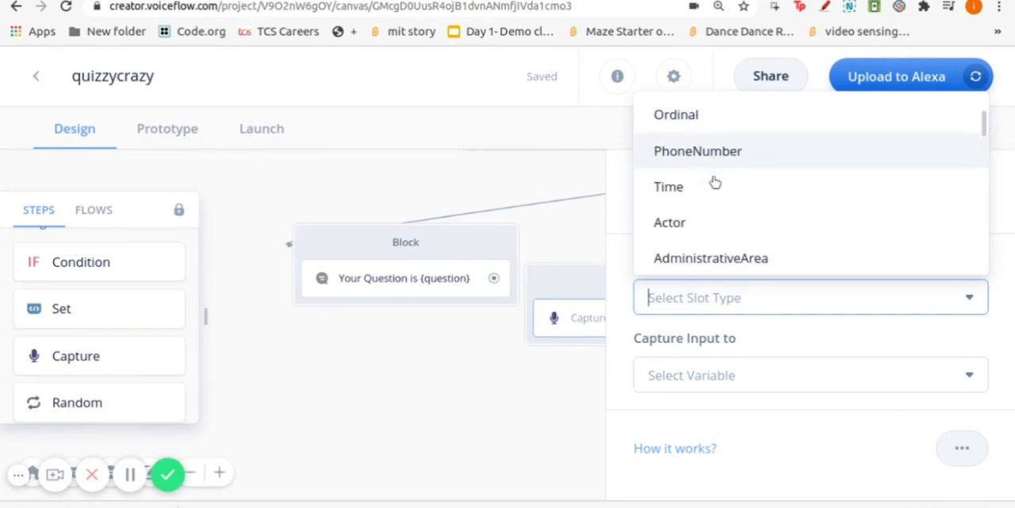
pyautogui.scroll(-1, 714, 195)
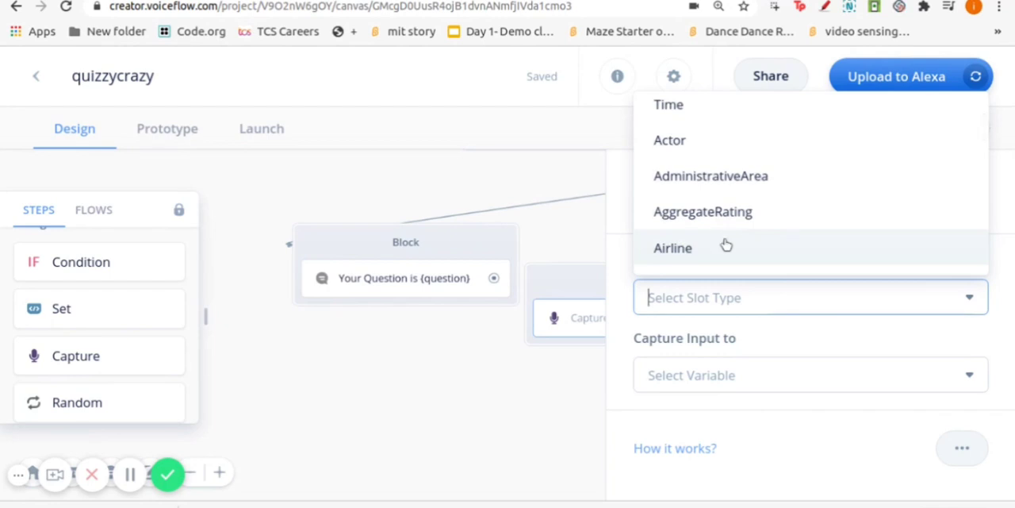
pyautogui.scroll(1, 726, 248)
pyautogui.scroll(-5, 726, 248)
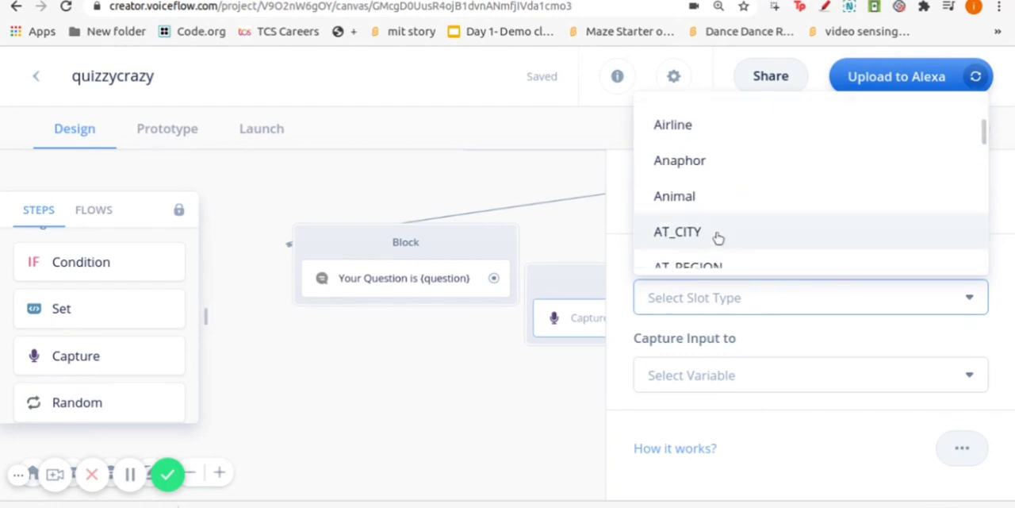
pyautogui.scroll(-2, 716, 215)
pyautogui.scroll(15, 721, 198)
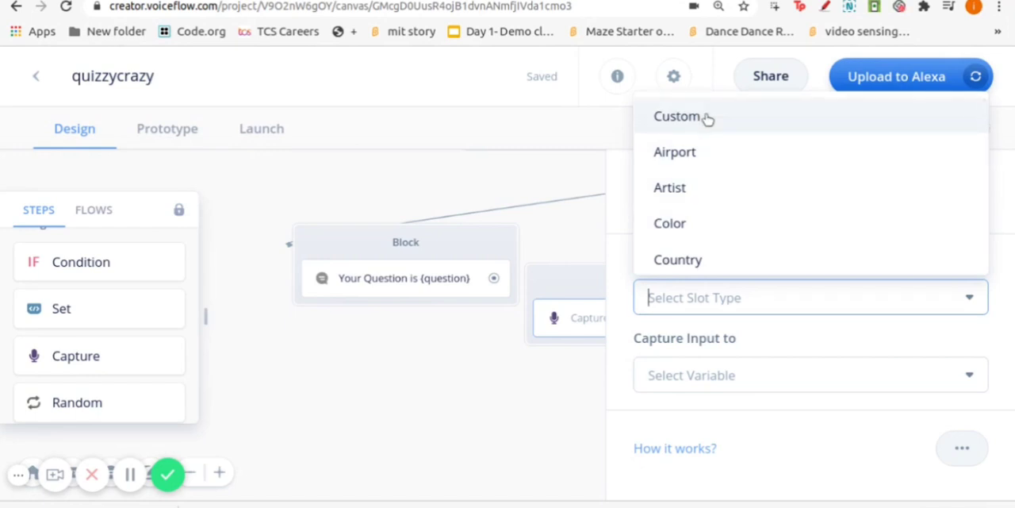
pyautogui.click(707, 118)
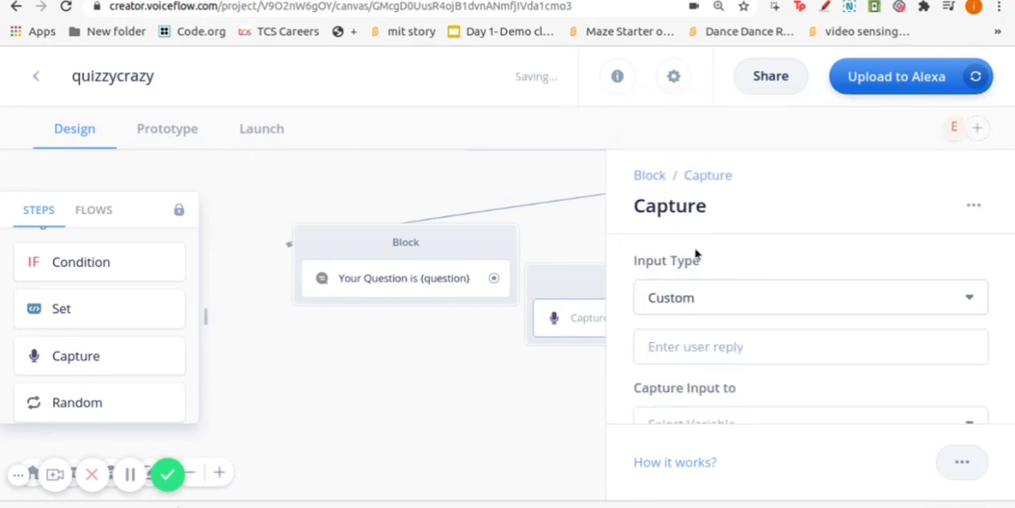
# Add Option 1, Option 2, Option 3 and Option 4 as the Capture step's custom user replies
pyautogui.click(687, 315)
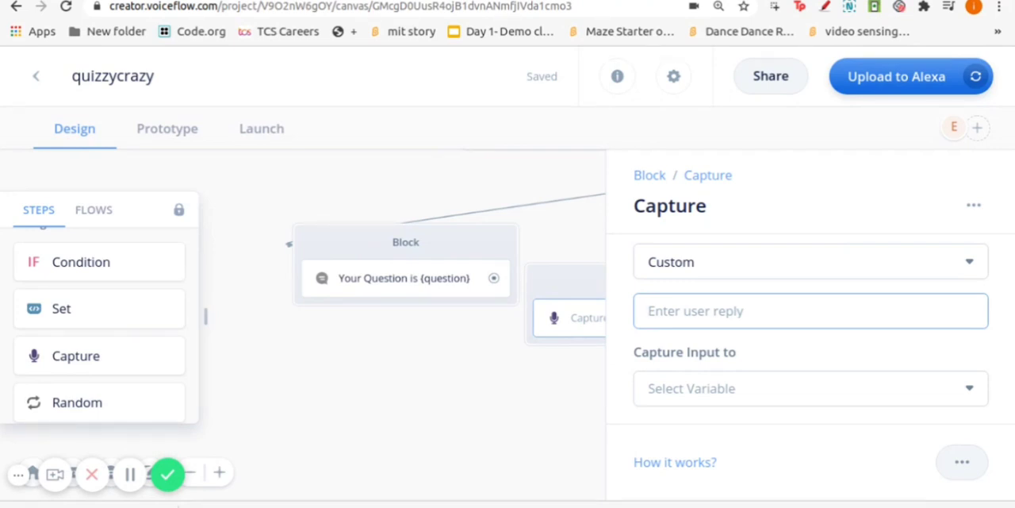
pyautogui.write('Optio')
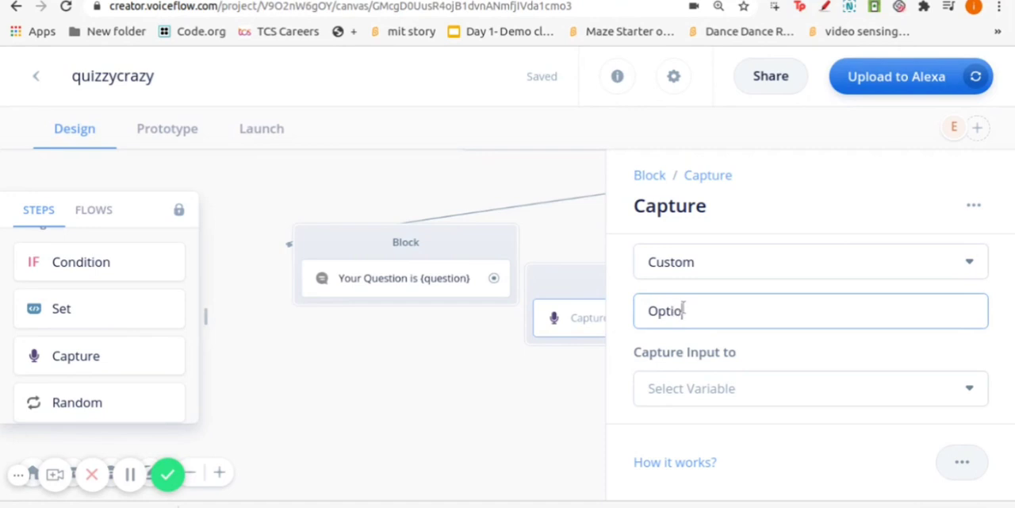
pyautogui.write('n 1')
pyautogui.press('Return')
pyautogui.write('O')
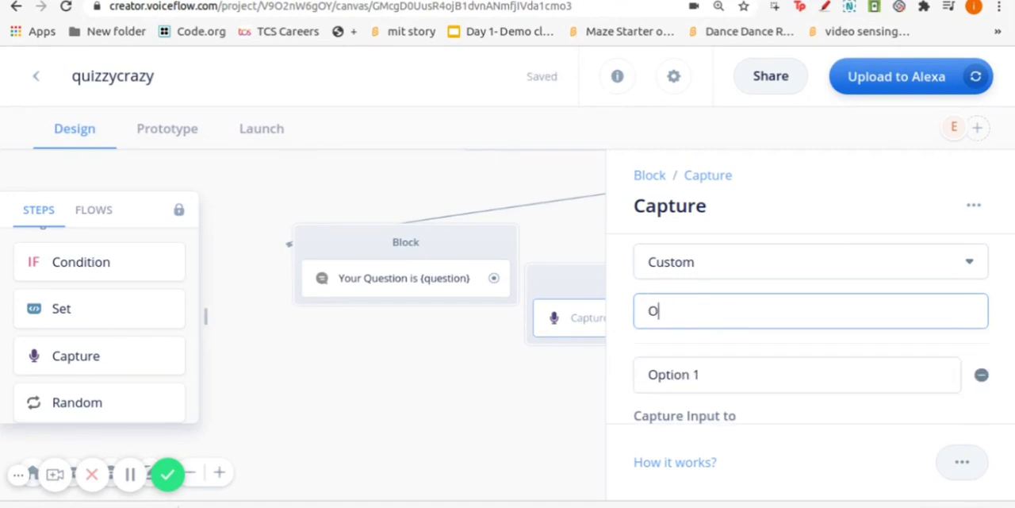
pyautogui.write('ption 2')
pyautogui.press('Return')
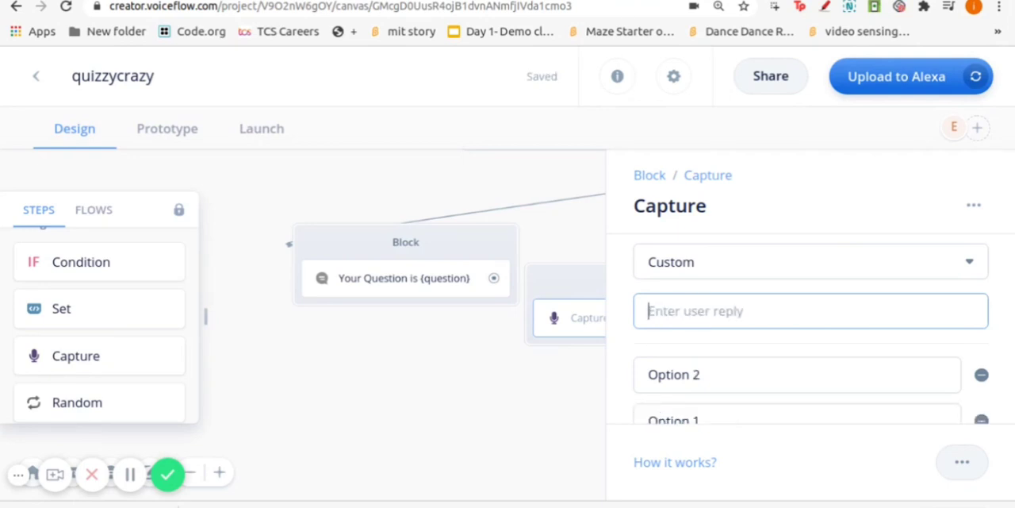
pyautogui.write('Option 3')
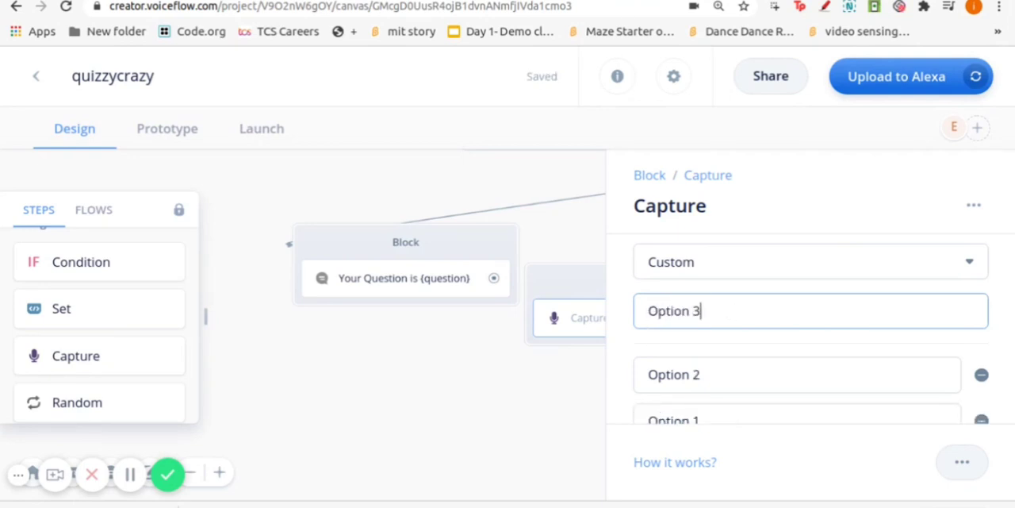
pyautogui.press('Return')
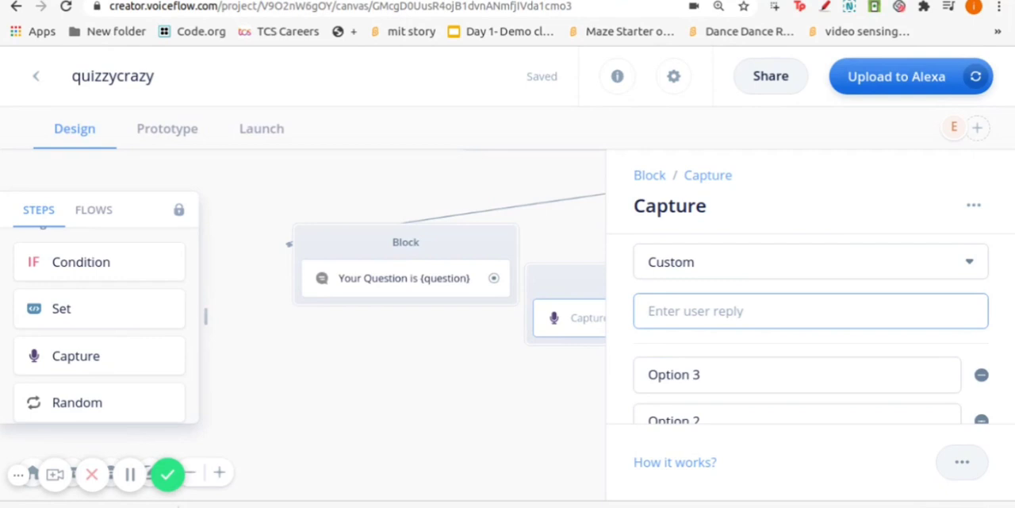
pyautogui.write('O')
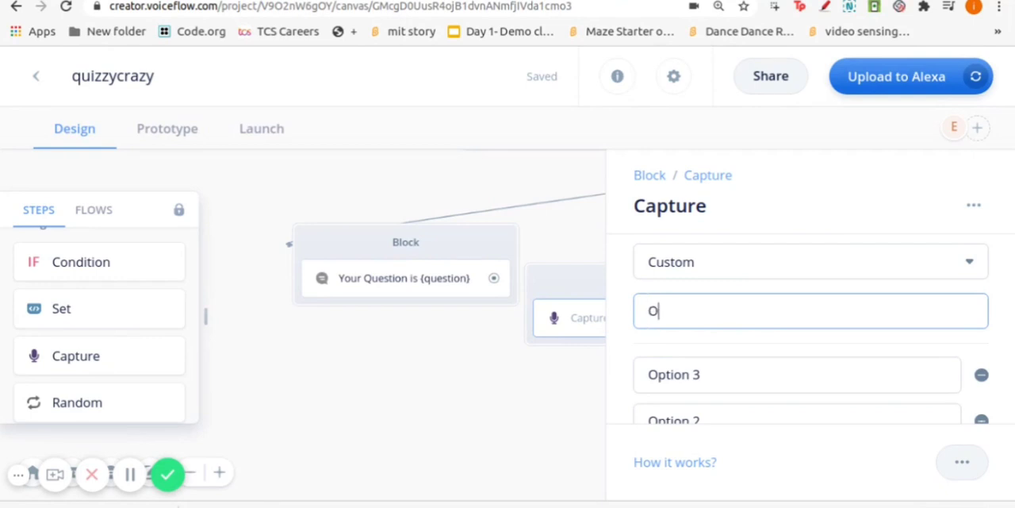
pyautogui.write('ption 4')
pyautogui.press('Return')
# Capture the input to a new variable named user_reply, and view the Capture Block Tutorial before closing the settings
pyautogui.scroll(-4, 723, 369)
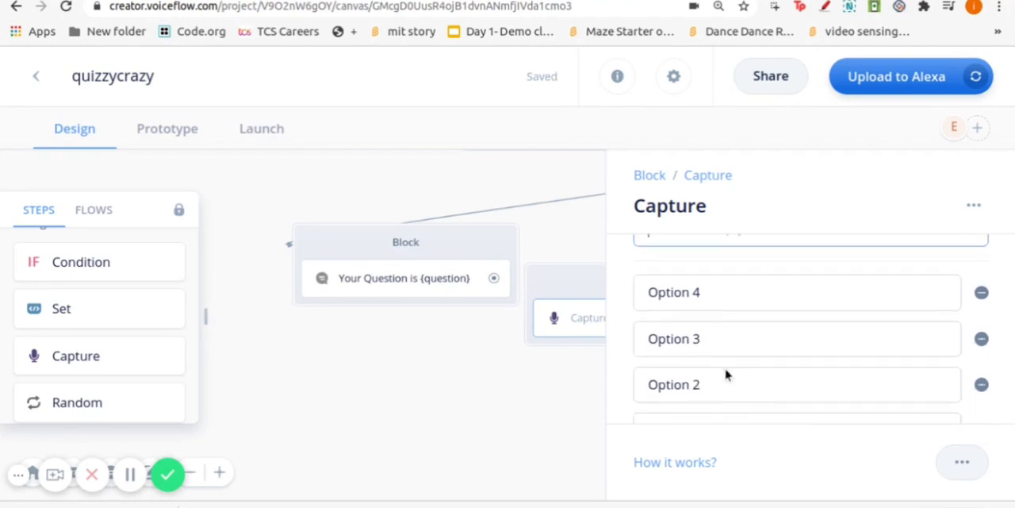
pyautogui.scroll(2, 726, 373)
pyautogui.scroll(1, 725, 374)
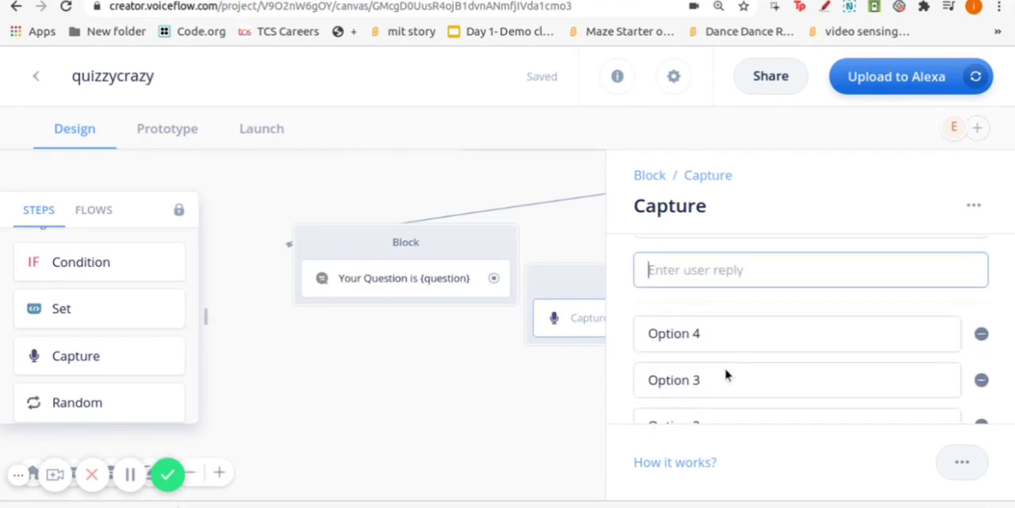
pyautogui.scroll(1, 726, 371)
pyautogui.scroll(-1, 727, 366)
pyautogui.scroll(-1, 689, 322)
pyautogui.scroll(-1, 707, 322)
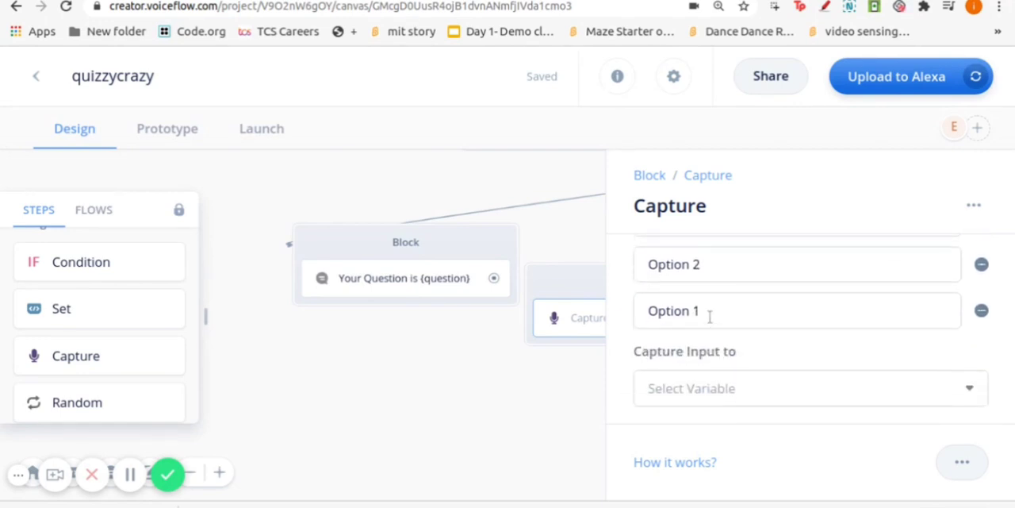
pyautogui.click(707, 384)
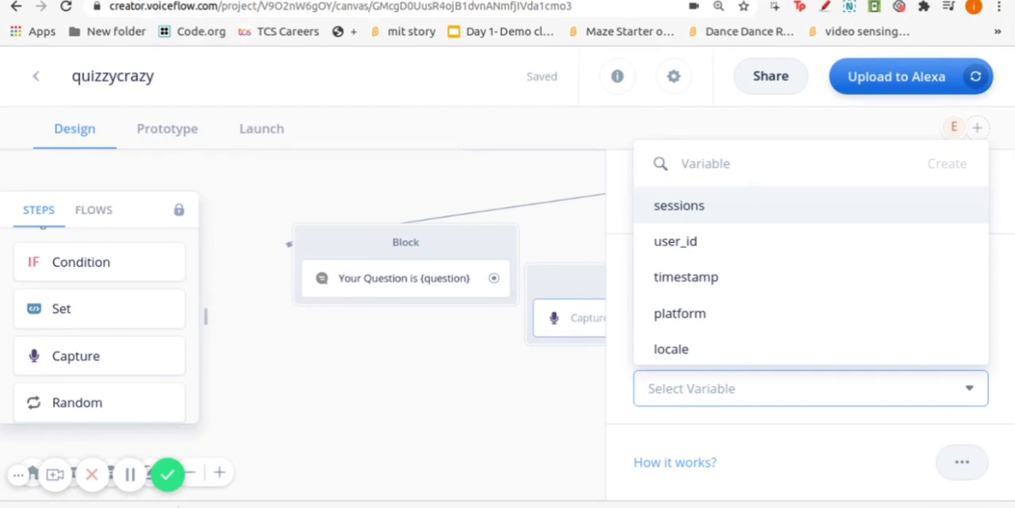
pyautogui.write('us')
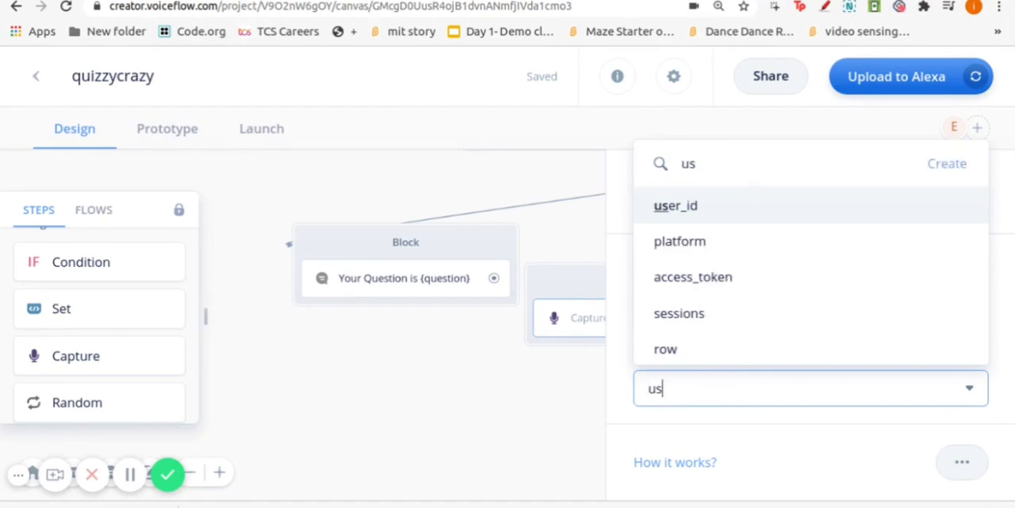
pyautogui.write('er_reply')
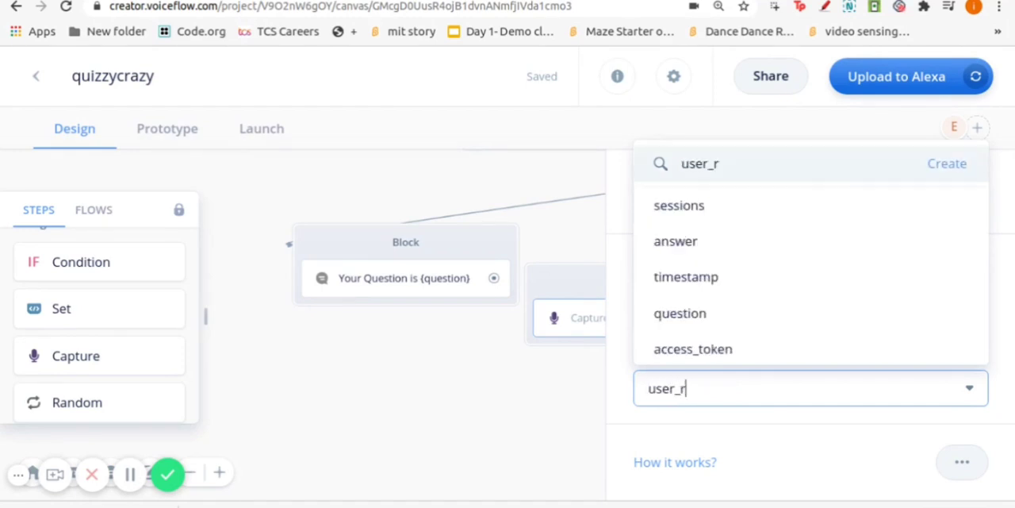
pyautogui.click(941, 165)
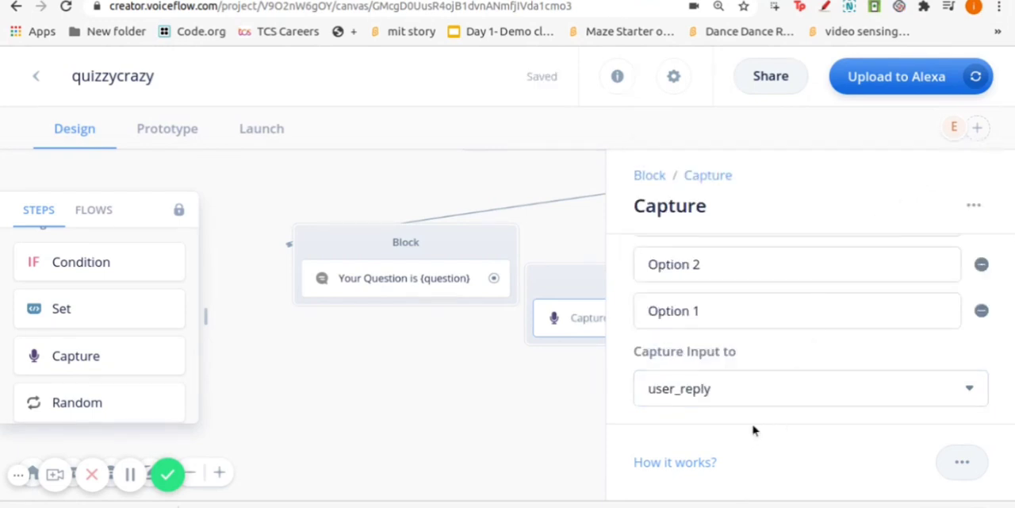
pyautogui.click(697, 466)
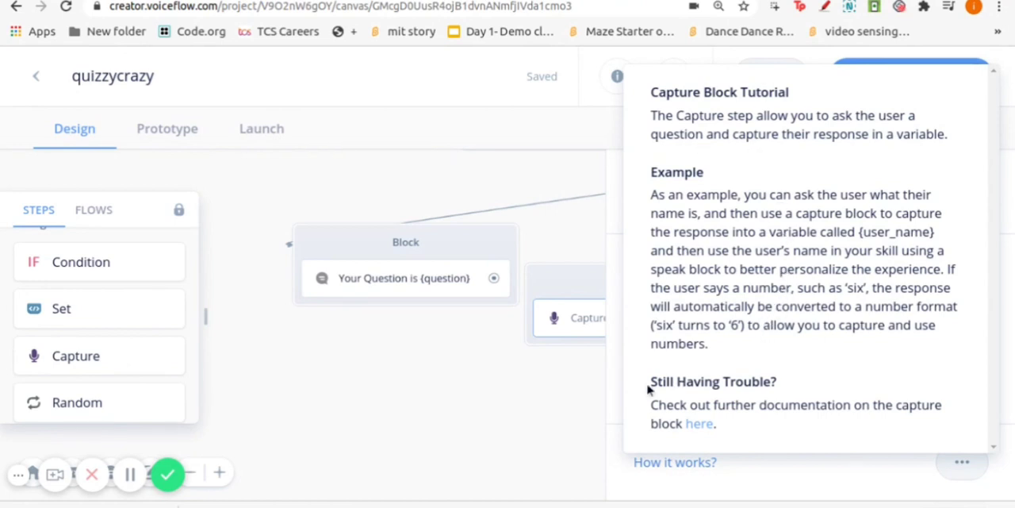
pyautogui.click(597, 394)
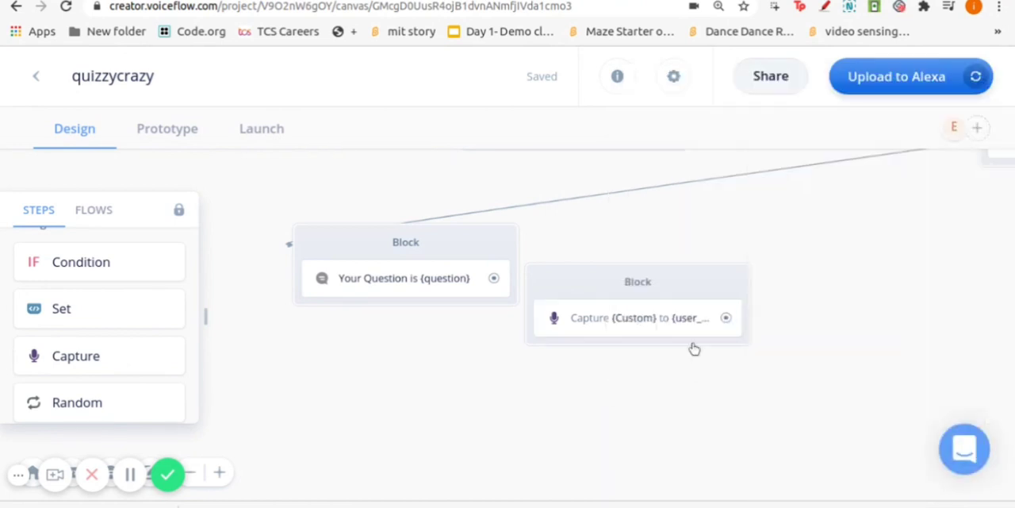
# Move the Capture block farther from the "Your Question is {question}" block and connect the question block's output to it
pyautogui.moveTo(565, 293); pyautogui.dragTo(627, 265)
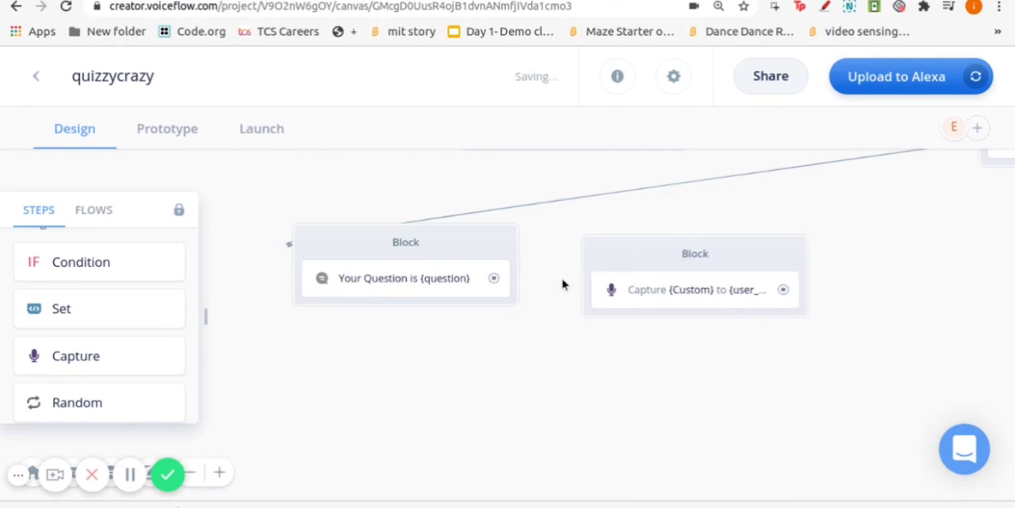
pyautogui.moveTo(494, 277); pyautogui.dragTo(582, 286)
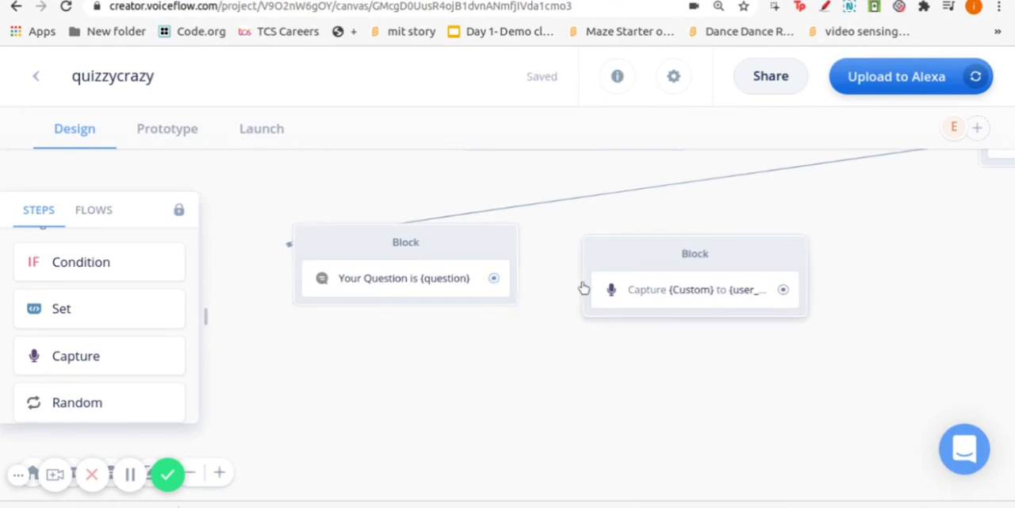
pyautogui.moveTo(495, 279); pyautogui.dragTo(593, 273)
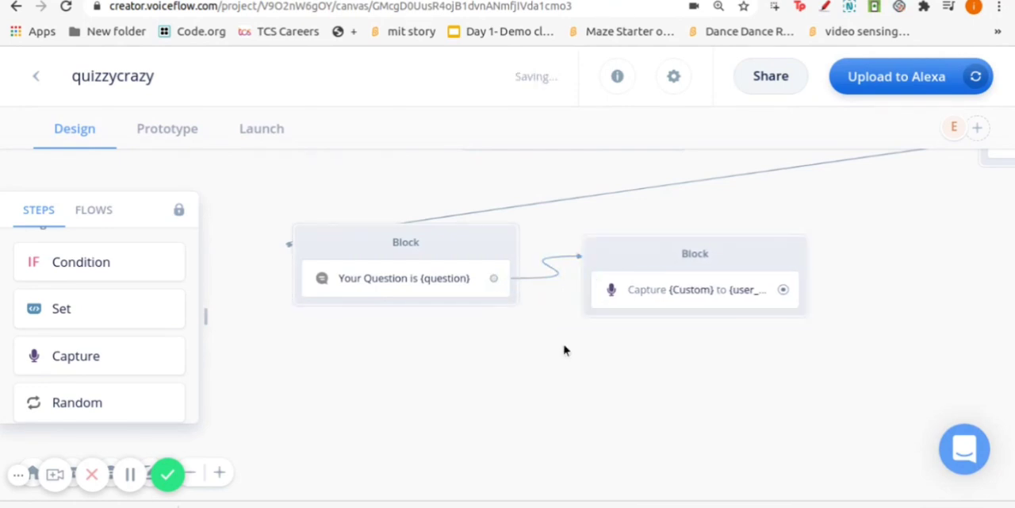
# Start a prototype test of the skill and read the question and its four options in the dialog transcription
pyautogui.click(173, 130)
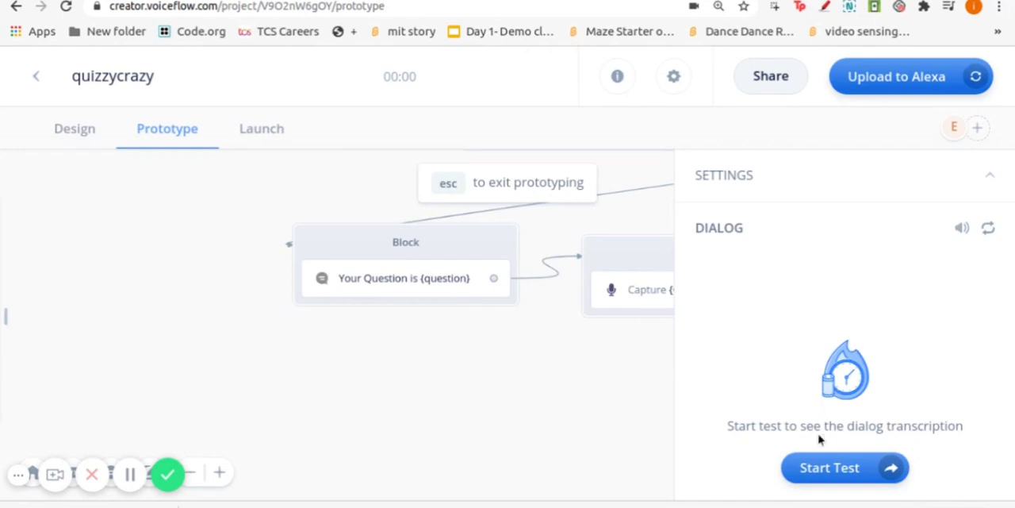
pyautogui.click(833, 467)
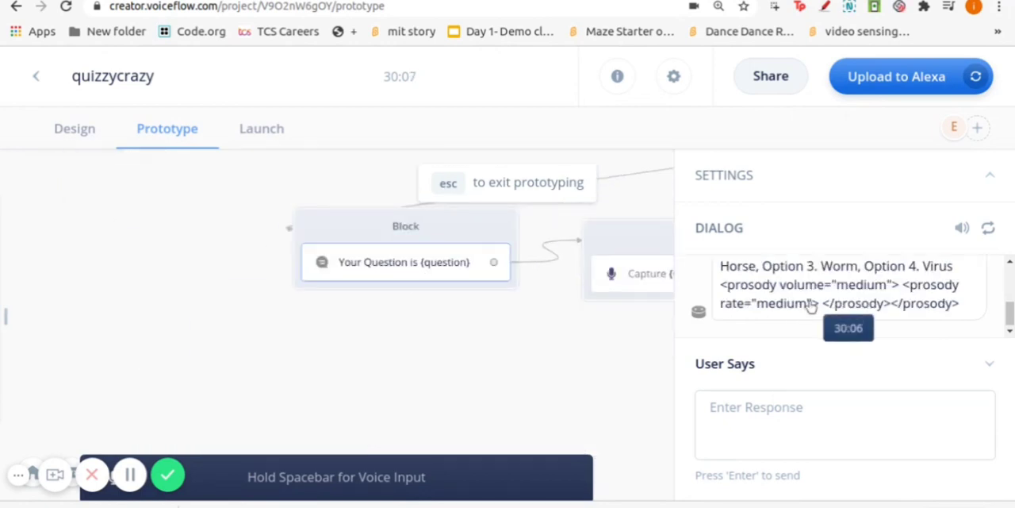
pyautogui.scroll(5, 825, 277)
pyautogui.scroll(-3, 820, 302)
pyautogui.scroll(-1, 817, 301)
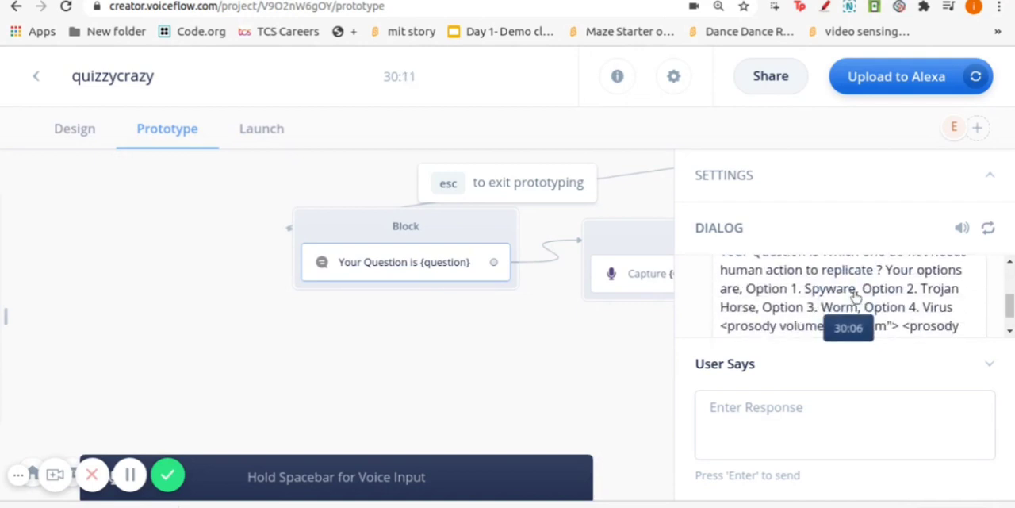
pyautogui.scroll(1, 833, 300)
pyautogui.scroll(-1, 855, 295)
pyautogui.scroll(-2, 936, 299)
pyautogui.scroll(2, 839, 300)
pyautogui.scroll(-2, 840, 300)
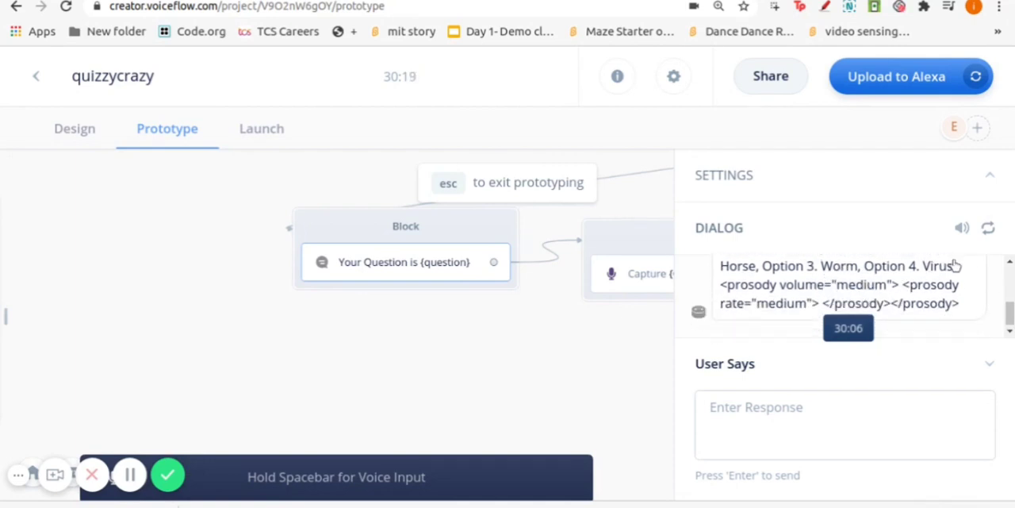
# Answer the test question with the response "The answer is Option 1"
pyautogui.click(762, 400)
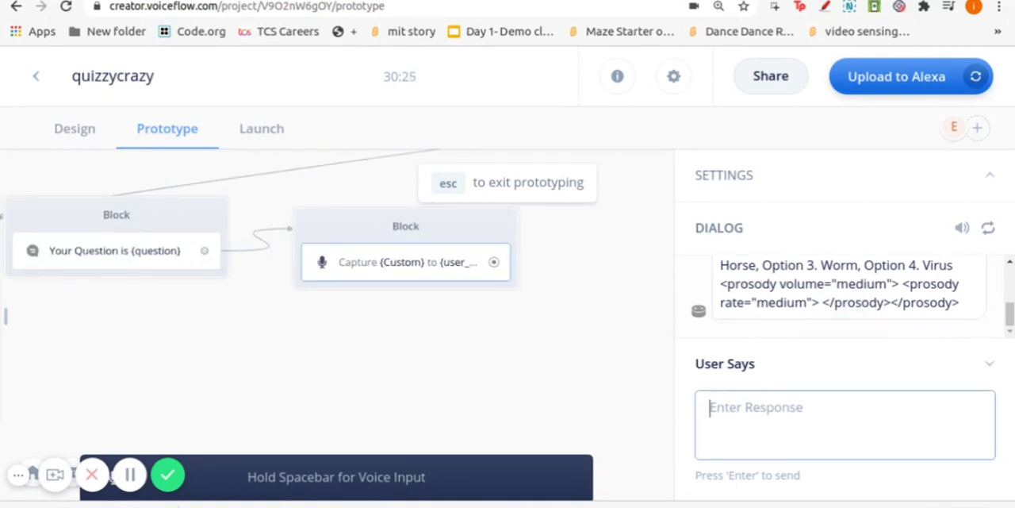
pyautogui.write('Th')
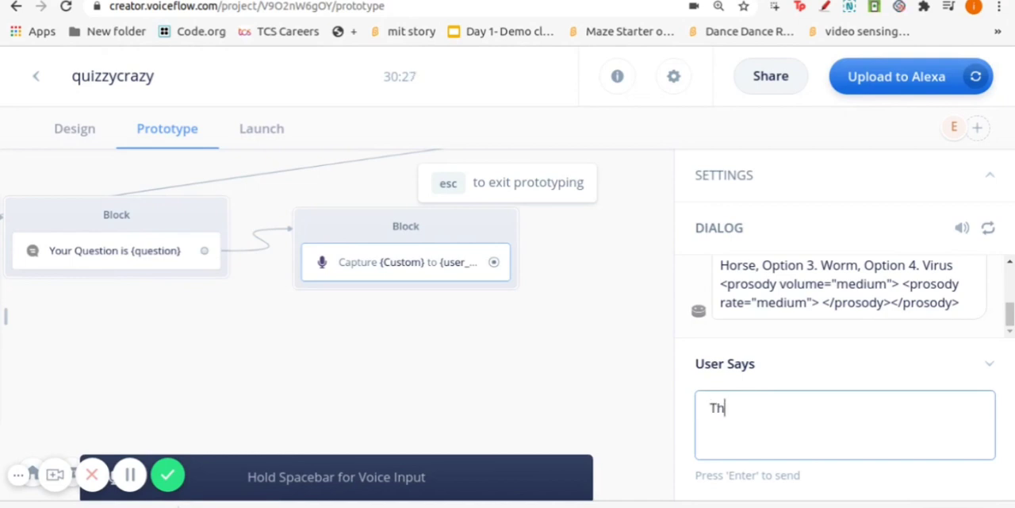
pyautogui.write('e answer is')
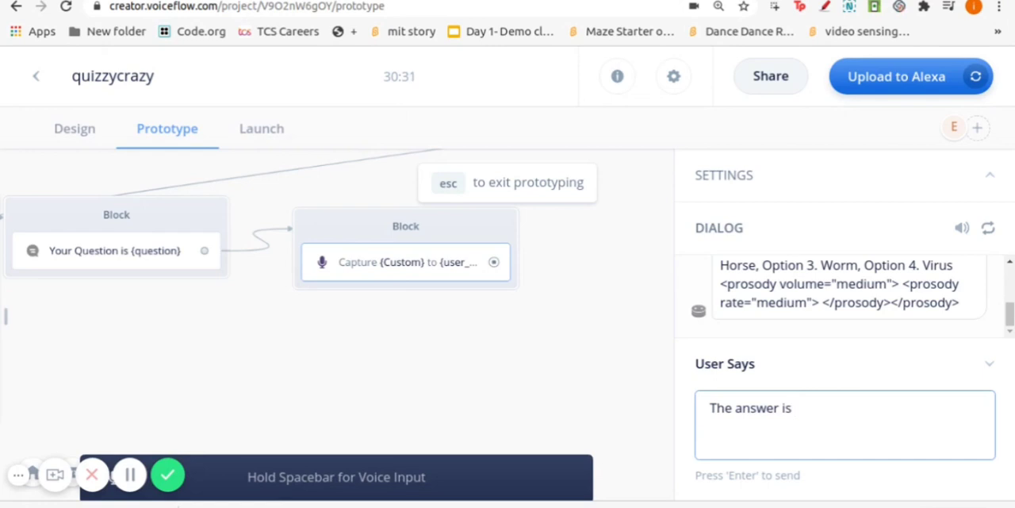
pyautogui.write(' Option 1')
pyautogui.press('Return')
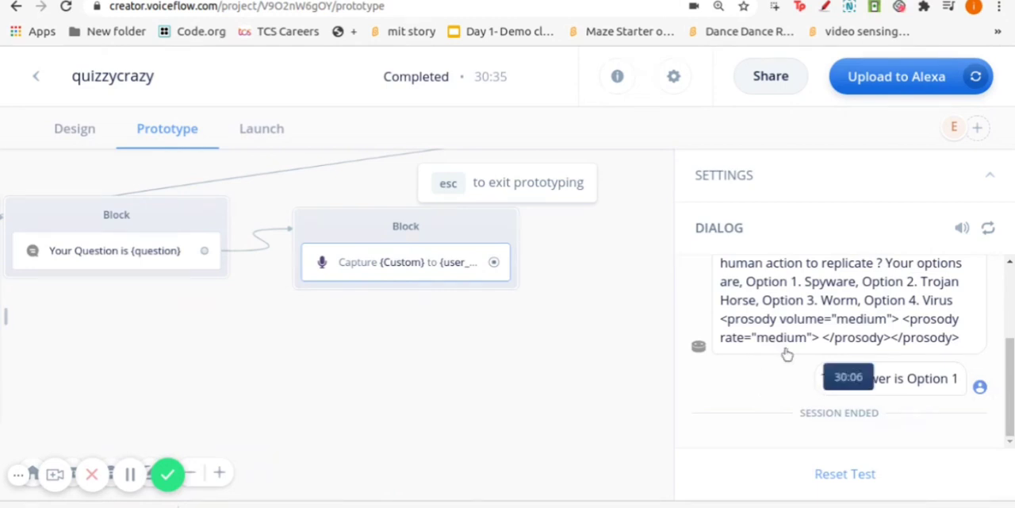
# Examine the test's variable values, comparing answer with user_reply, and return to the design canvas
pyautogui.click(990, 175)
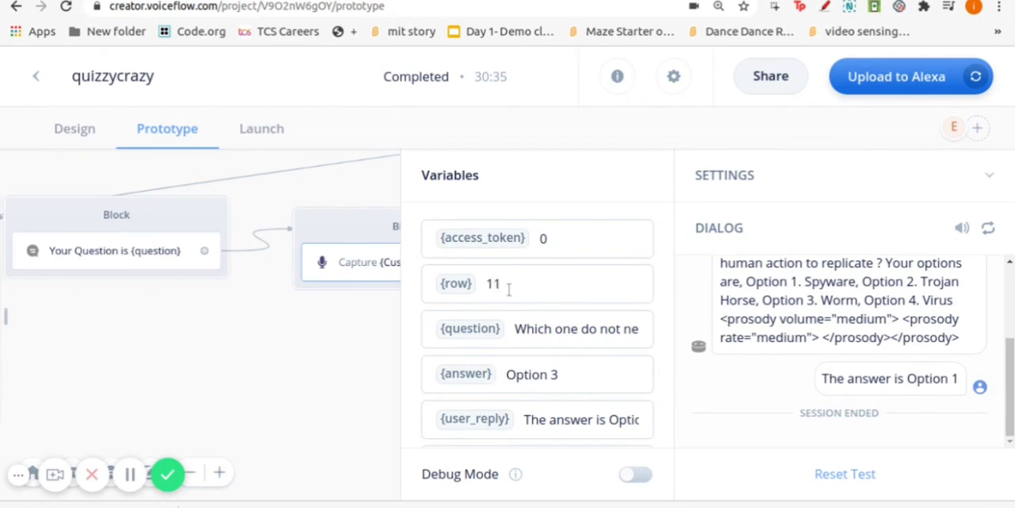
pyautogui.scroll(-1, 544, 309)
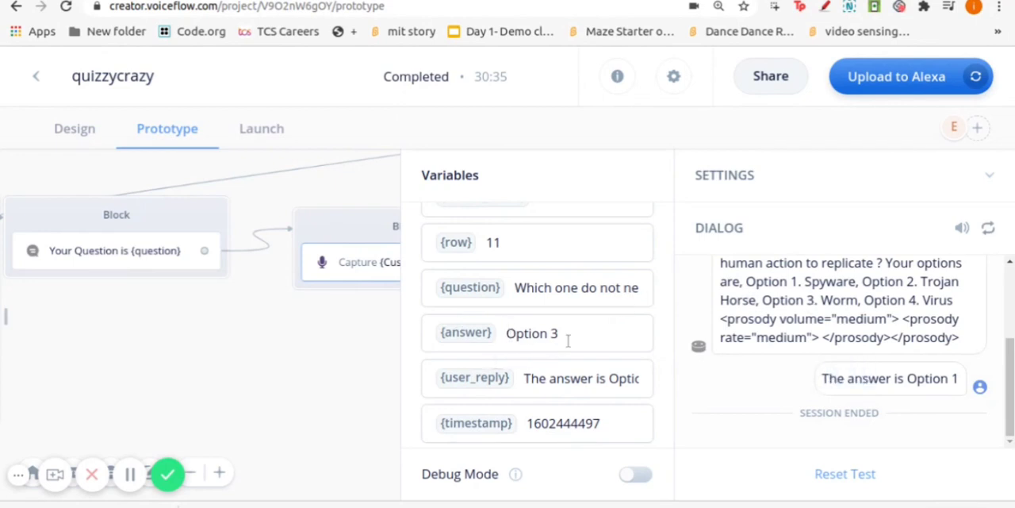
pyautogui.scroll(-1, 570, 339)
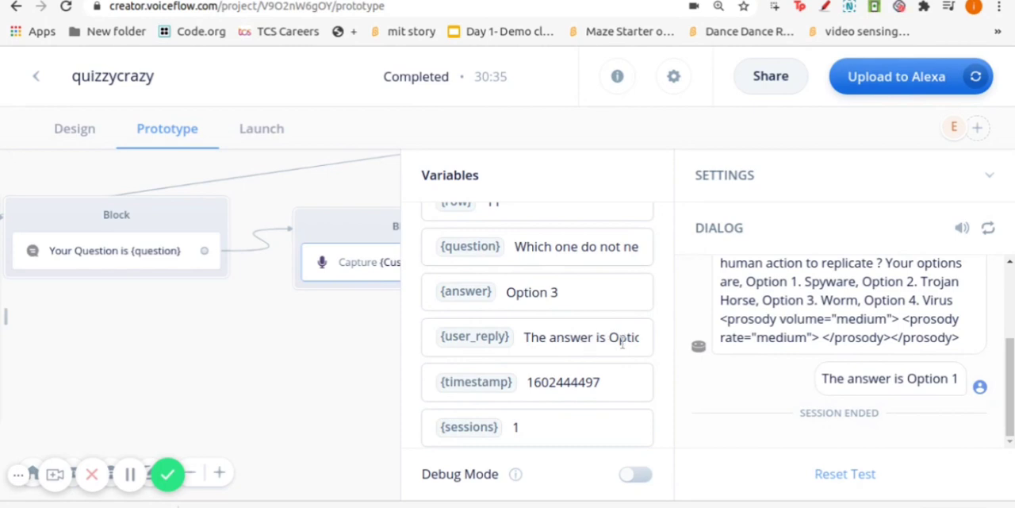
pyautogui.scroll(-2, 572, 370)
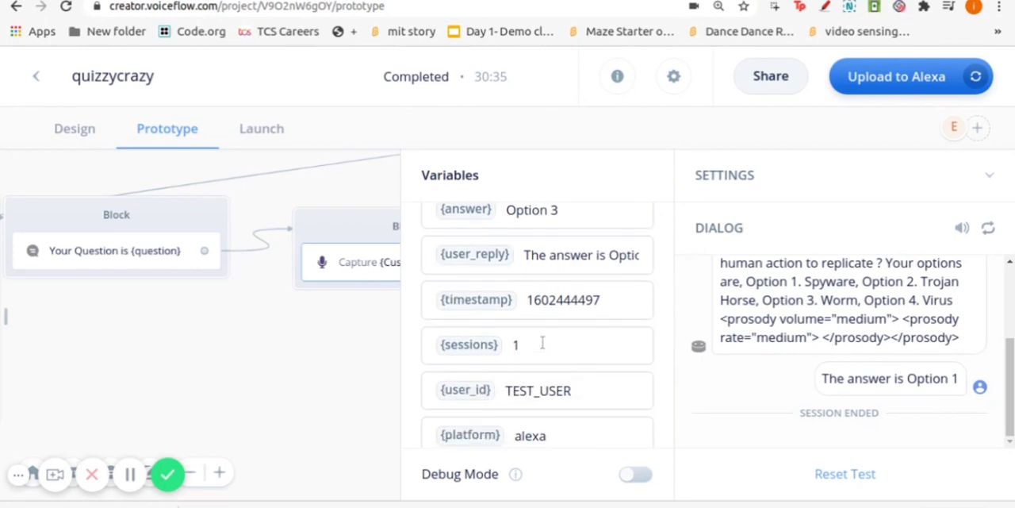
pyautogui.scroll(-1, 566, 370)
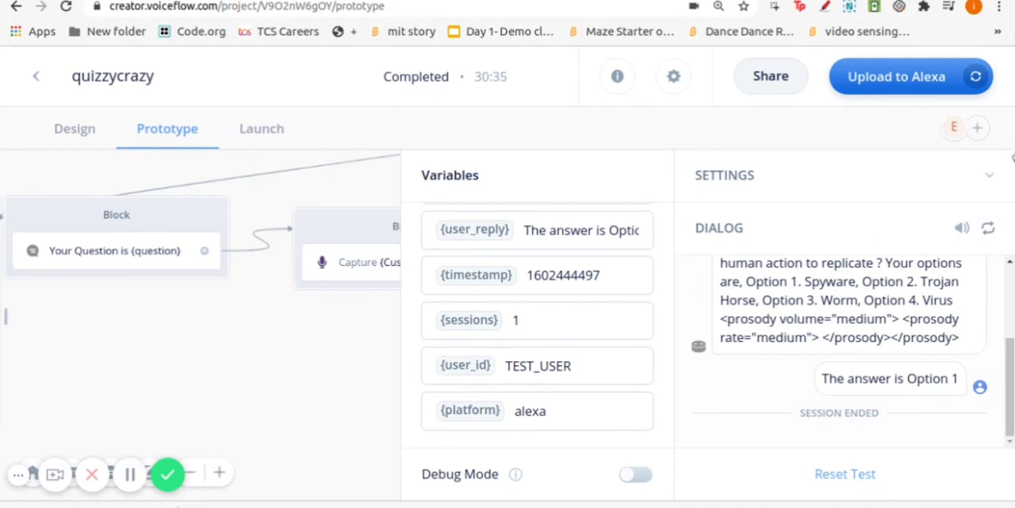
pyautogui.click(995, 174)
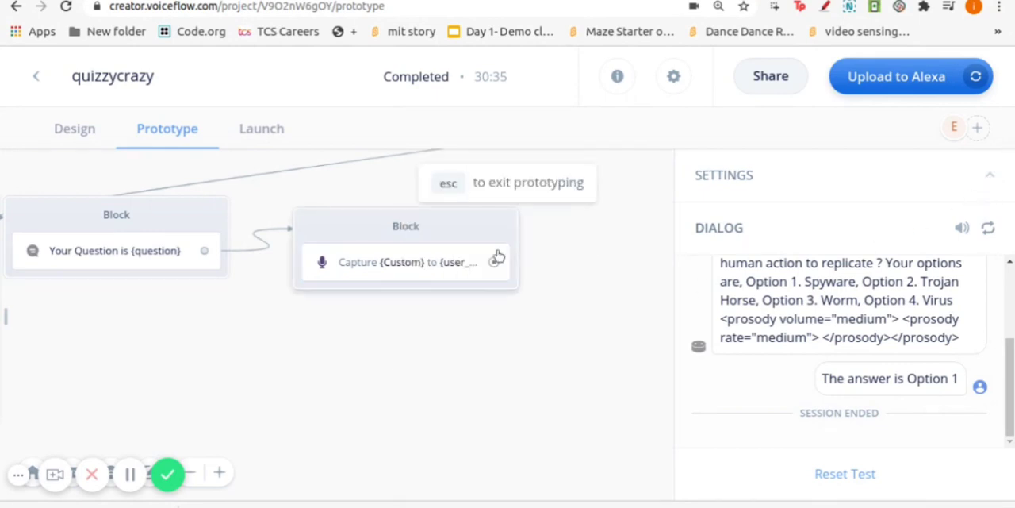
pyautogui.press('Escape')
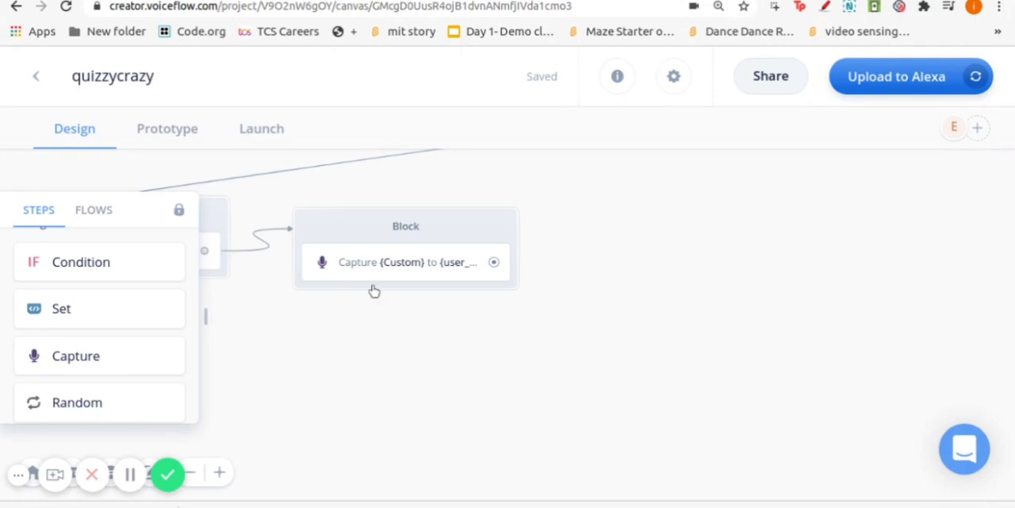
# Rearrange the question and Capture blocks so that the Capture block sits slightly lower beside the question block
pyautogui.moveTo(341, 237)
pyautogui.mouseDown()
pyautogui.moveTo(383, 251)
pyautogui.moveTo(363, 261)
pyautogui.moveTo(336, 219)
pyautogui.mouseUp()
pyautogui.moveTo(229, 227); pyautogui.dragTo(251, 187)
pyautogui.moveTo(358, 231); pyautogui.dragTo(419, 238)
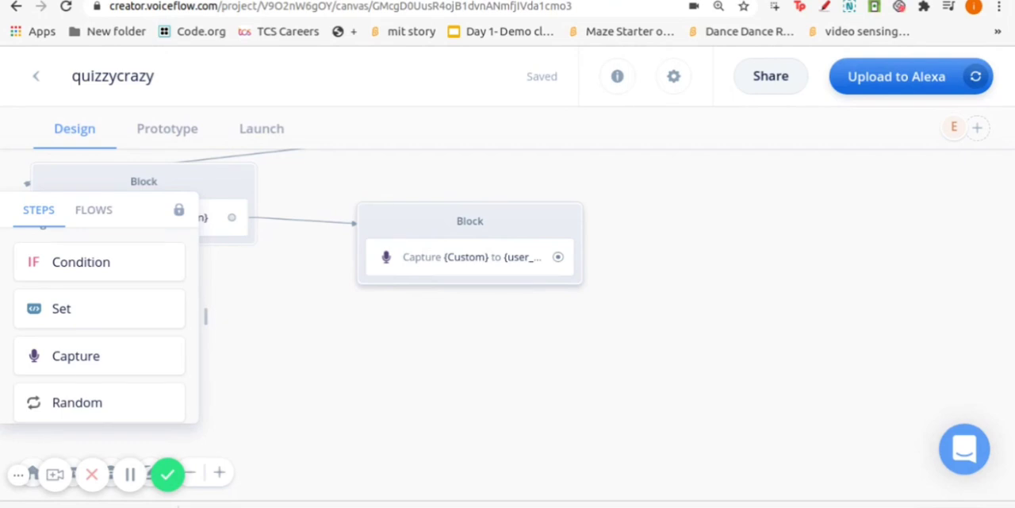
pyautogui.moveTo(399, 220); pyautogui.dragTo(329, 244)
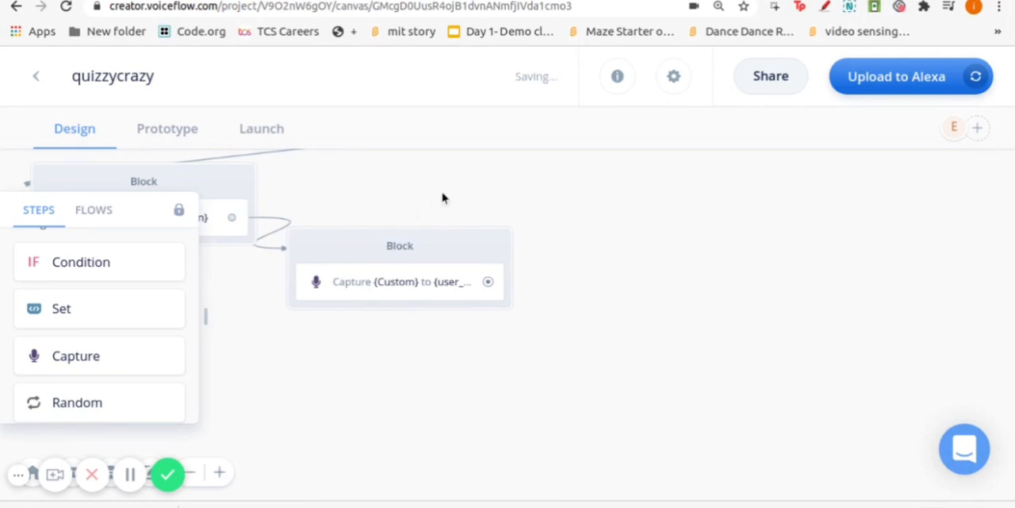
pyautogui.moveTo(456, 189); pyautogui.dragTo(478, 193)
pyautogui.moveTo(241, 191); pyautogui.dragTo(217, 191)
pyautogui.moveTo(347, 245); pyautogui.dragTo(354, 256)
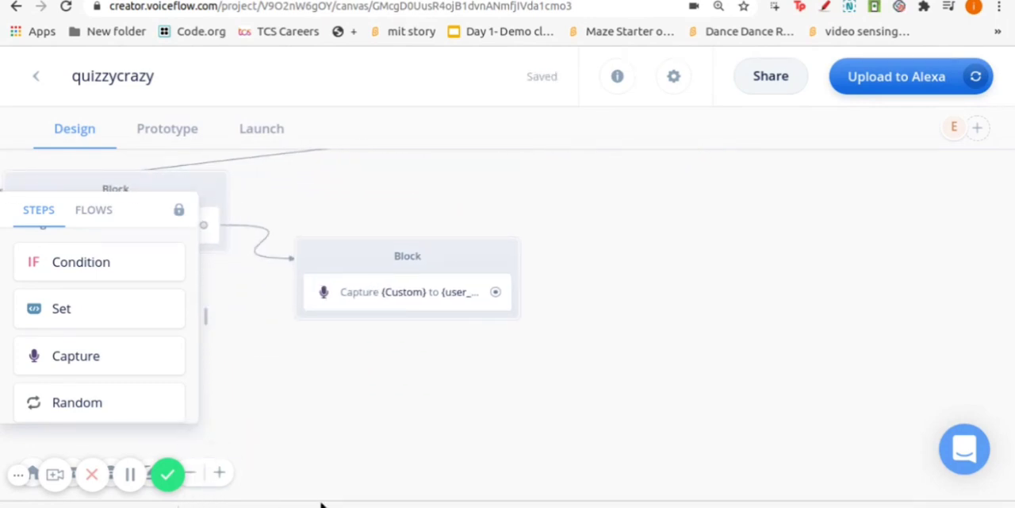
# Add an empty Speak block below the question block and delete the link between the question and Capture blocks
pyautogui.click(191, 473)
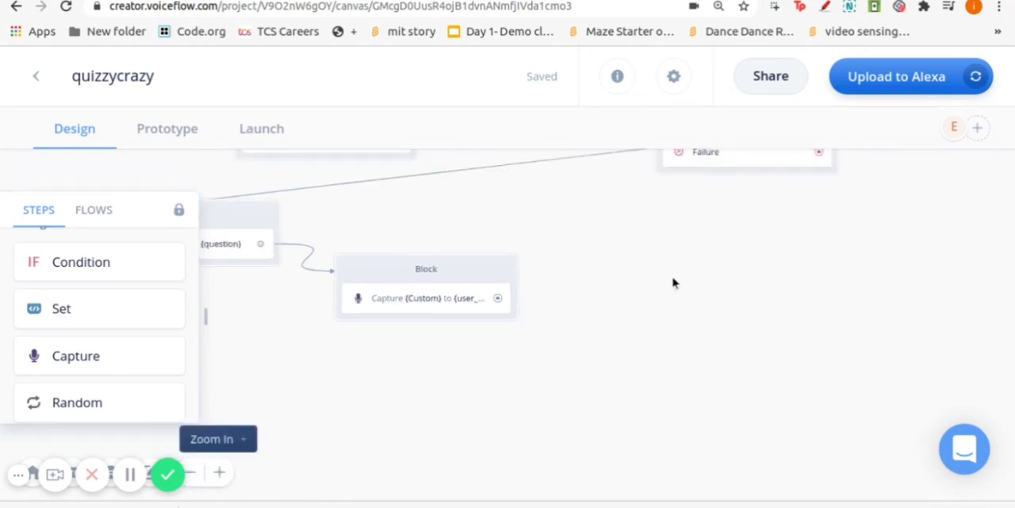
pyautogui.click(190, 474)
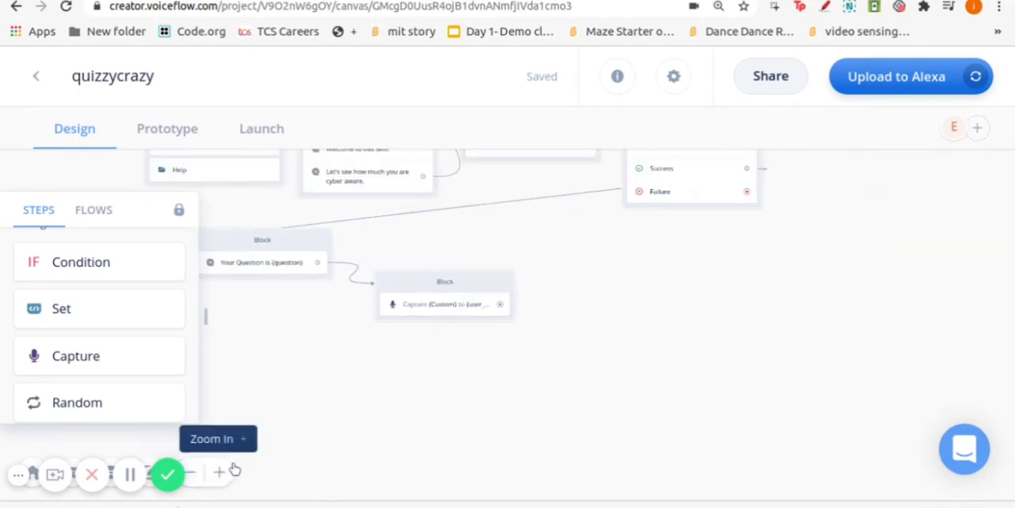
pyautogui.click(190, 473)
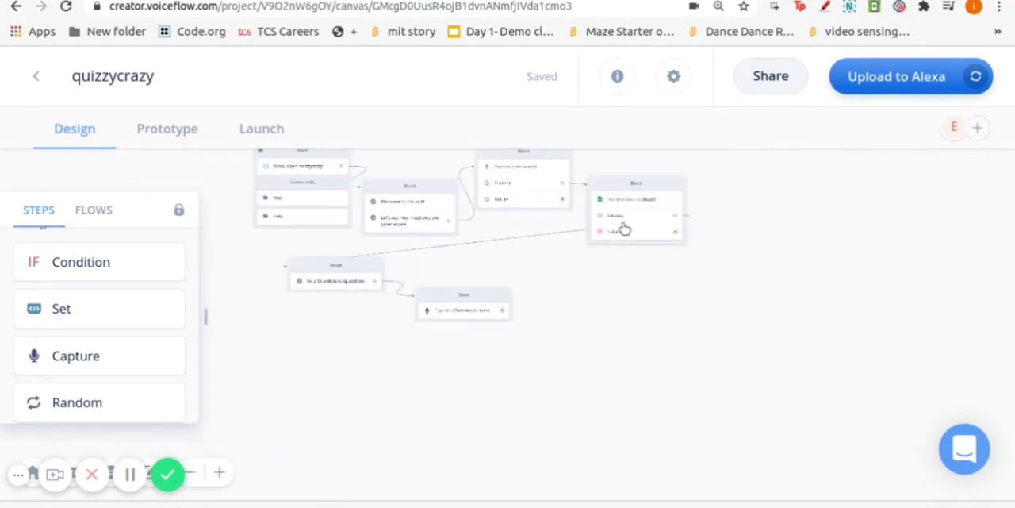
pyautogui.scroll(-1, 583, 267)
pyautogui.scroll(3, 583, 266)
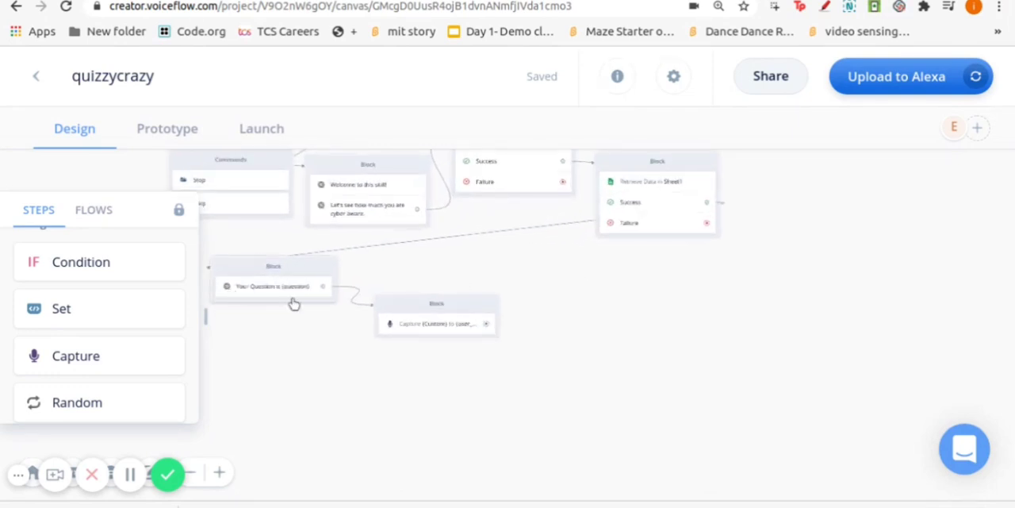
pyautogui.scroll(3, 90, 309)
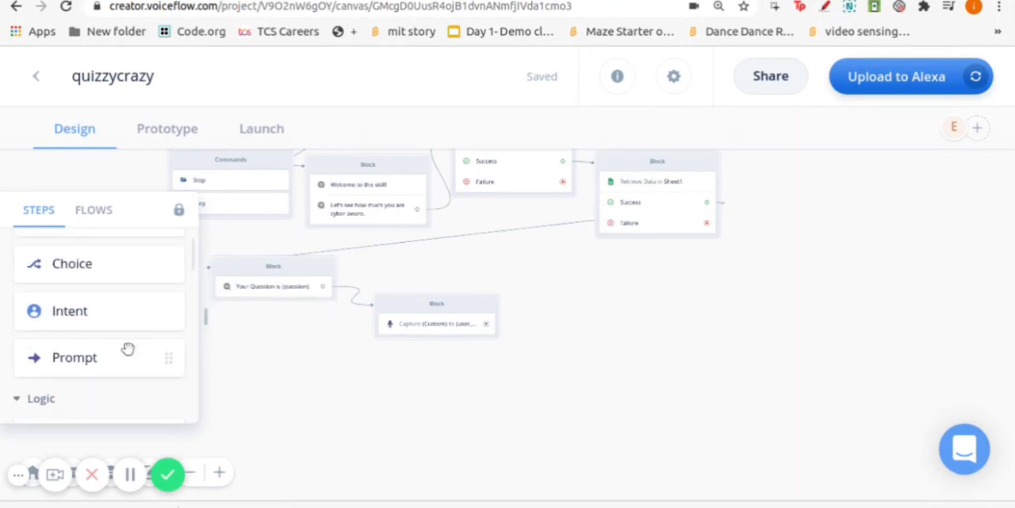
pyautogui.moveTo(111, 289); pyautogui.dragTo(503, 297)
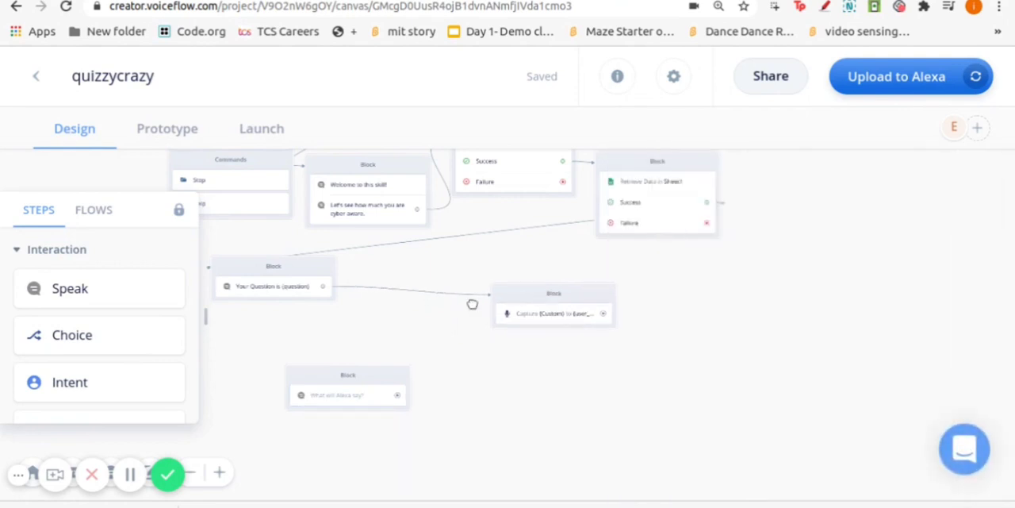
pyautogui.click(413, 292)
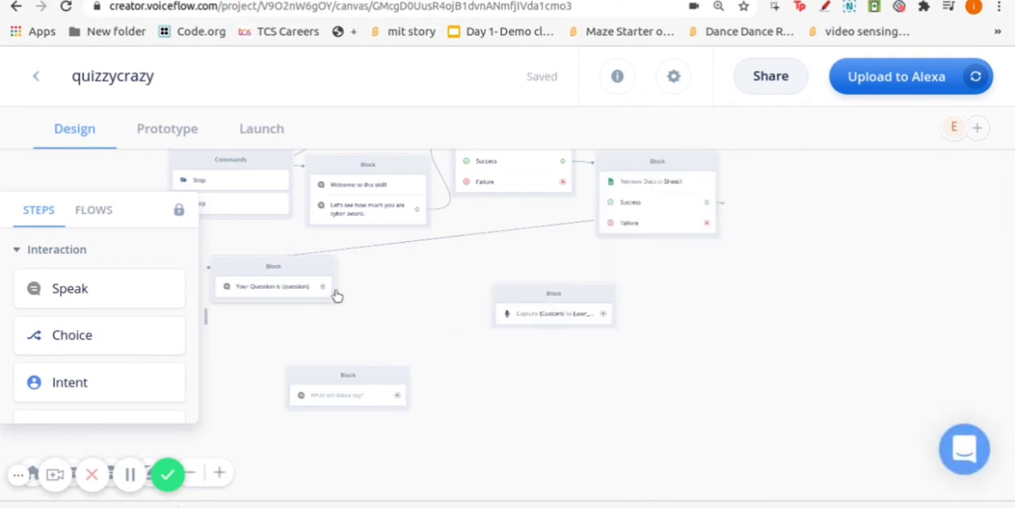
# Position the new Speak block between the question and Capture blocks and link it from the question block and on to the Capture block
pyautogui.click(217, 474)
pyautogui.click(217, 474)
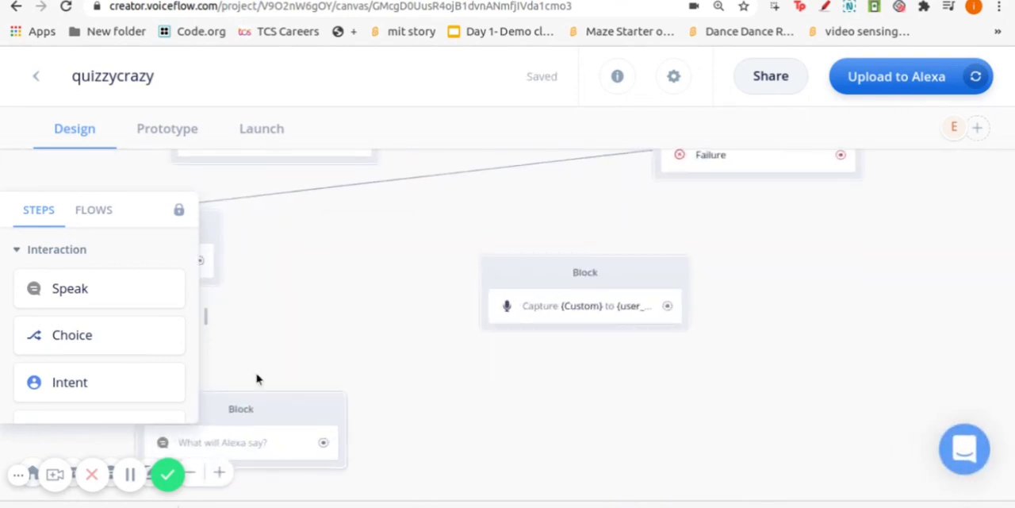
pyautogui.scroll(-4, 306, 366)
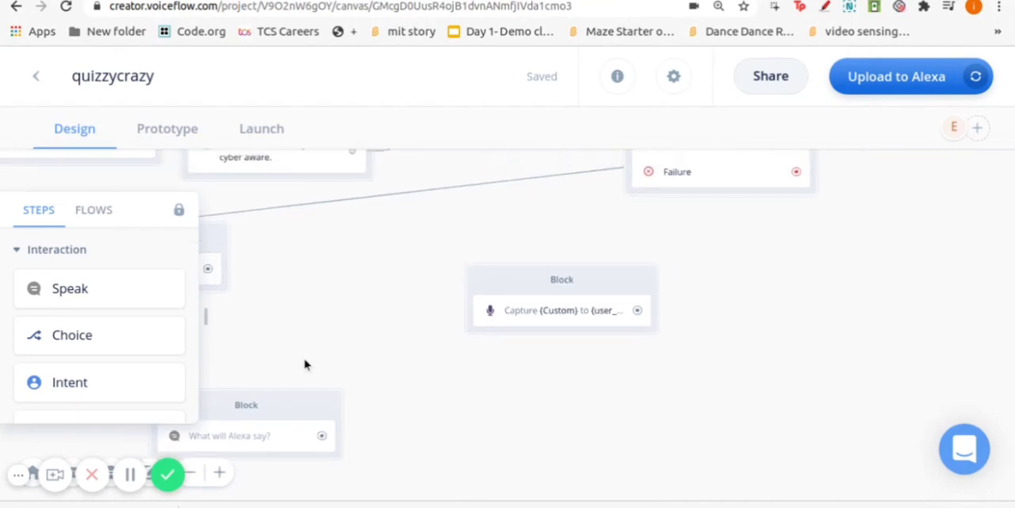
pyautogui.moveTo(315, 399); pyautogui.dragTo(398, 386)
pyautogui.moveTo(213, 274); pyautogui.dragTo(268, 419)
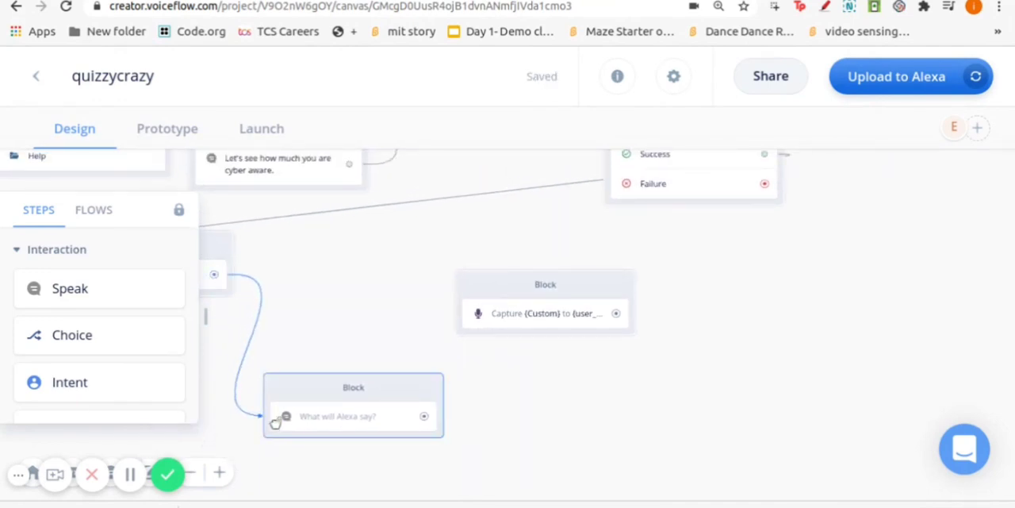
pyautogui.moveTo(446, 416); pyautogui.dragTo(468, 301)
pyautogui.moveTo(303, 358); pyautogui.dragTo(377, 368)
# Set the new Speak step's message to "So which option you will select ?"
pyautogui.click(327, 391)
pyautogui.click(768, 304)
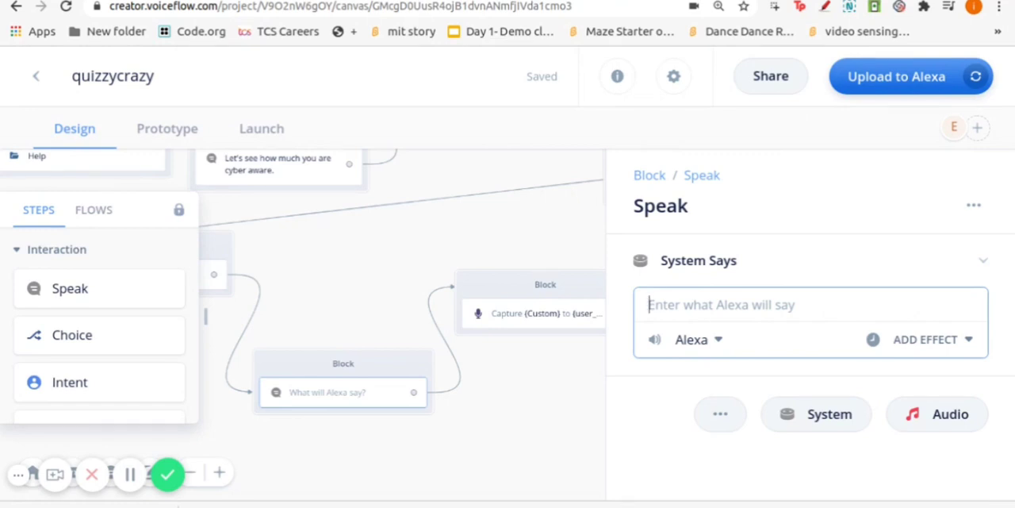
pyautogui.write('So')
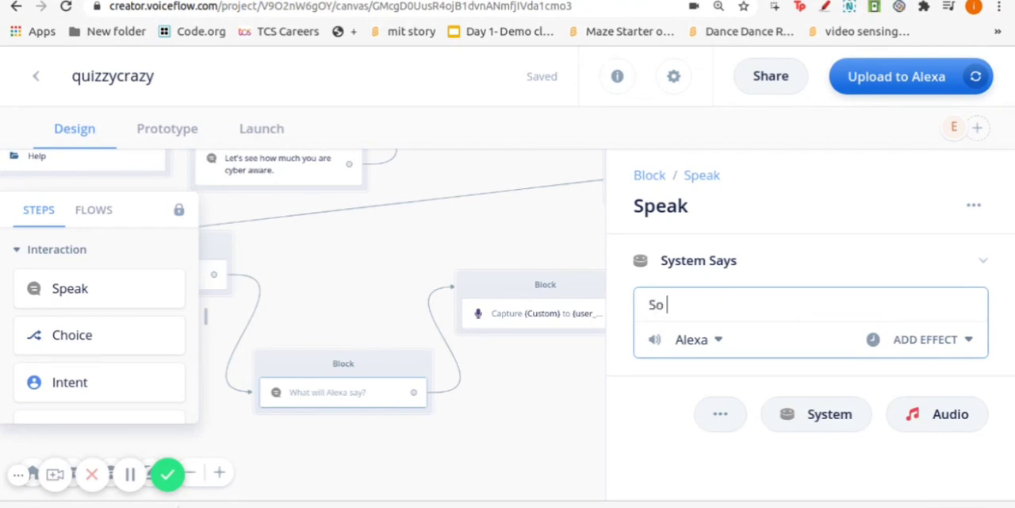
pyautogui.write(' which option')
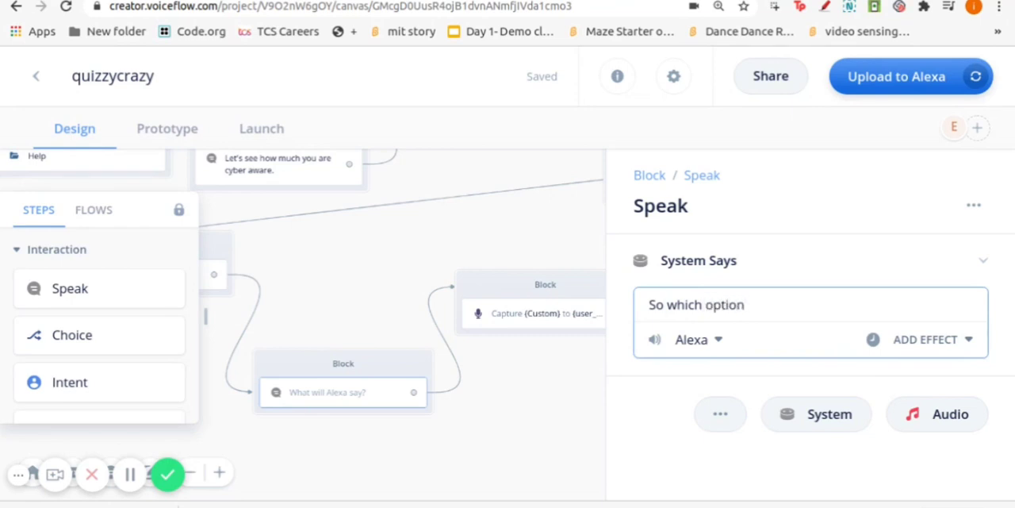
pyautogui.write(' you will select?')
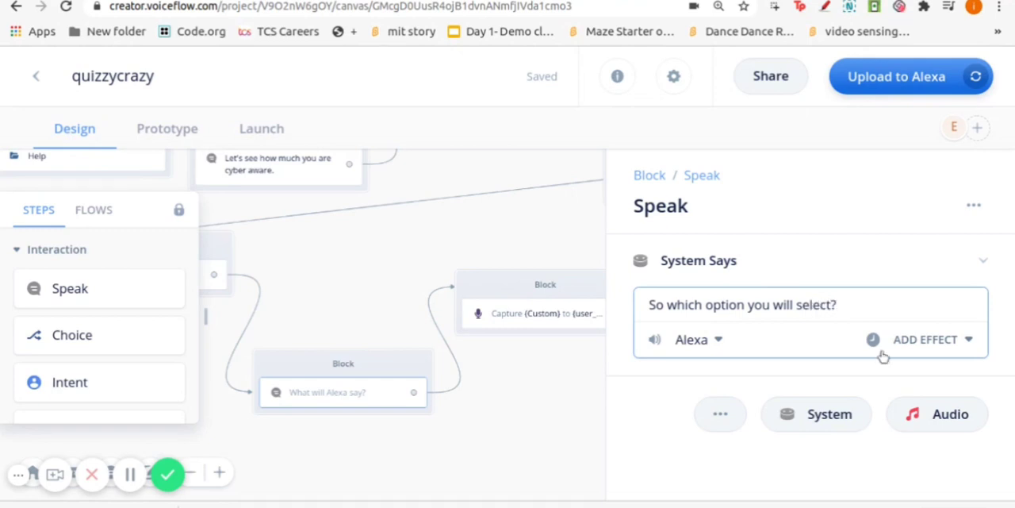
pyautogui.click(831, 306)
# Search the voices for Aditi and set it as the new Speak step's voice
pyautogui.click(692, 340)
pyautogui.scroll(-1, 750, 297)
pyautogui.scroll(-1, 751, 297)
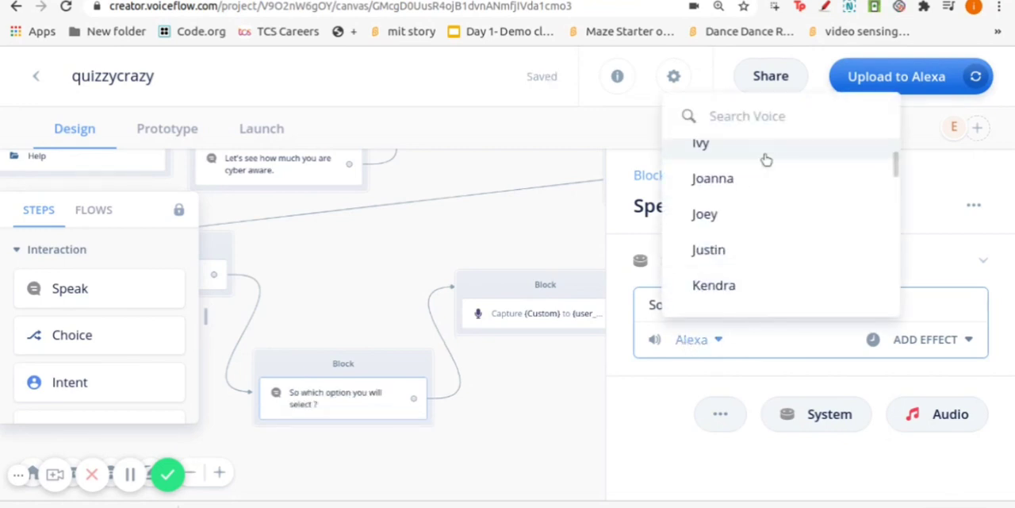
pyautogui.click(726, 118)
pyautogui.write('Aditi')
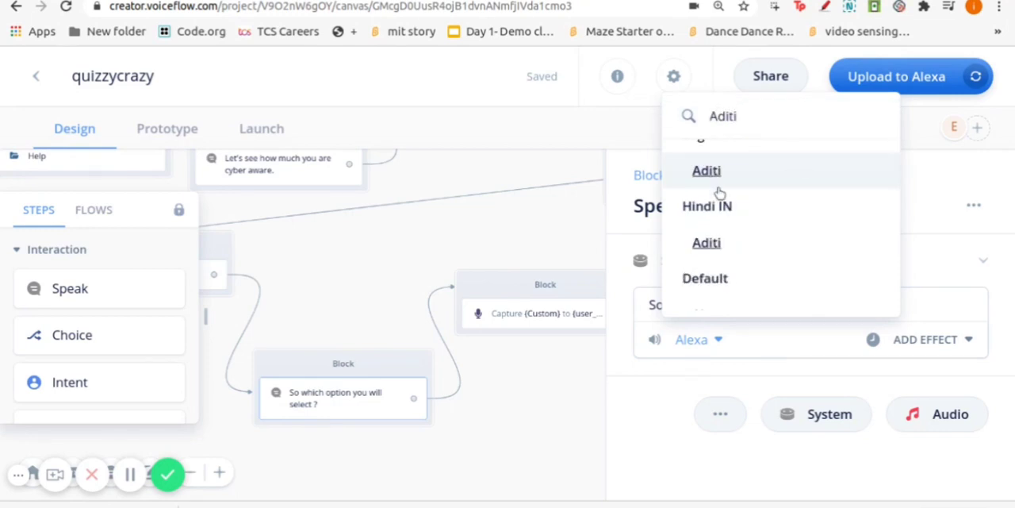
pyautogui.click(718, 190)
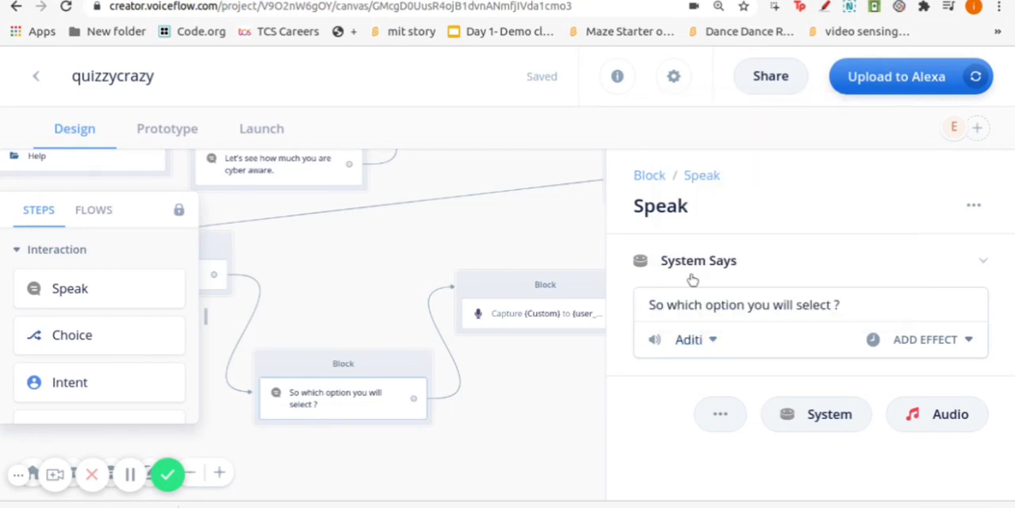
# Add a Condition block to the canvas beyond the Capture block
pyautogui.click(558, 406)
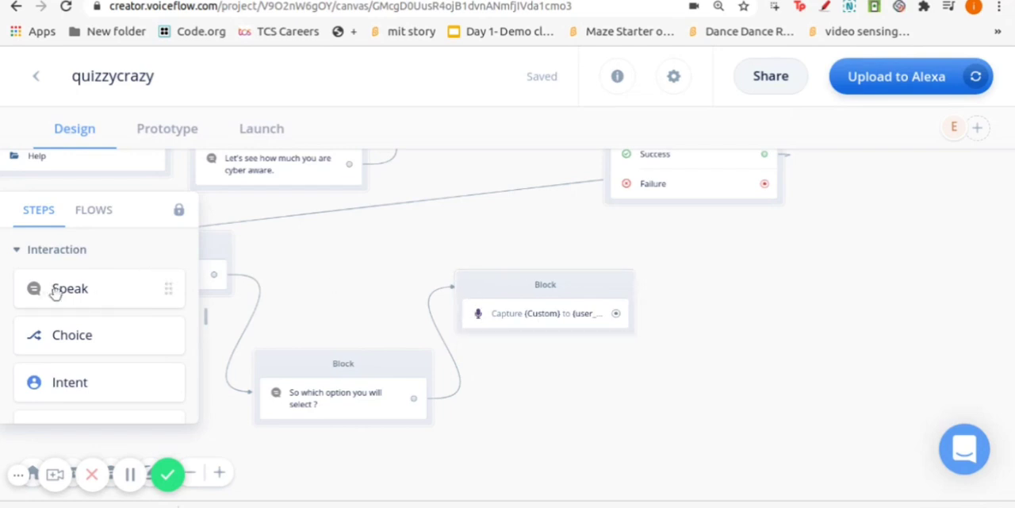
pyautogui.scroll(-3, 61, 292)
pyautogui.scroll(-3, 67, 301)
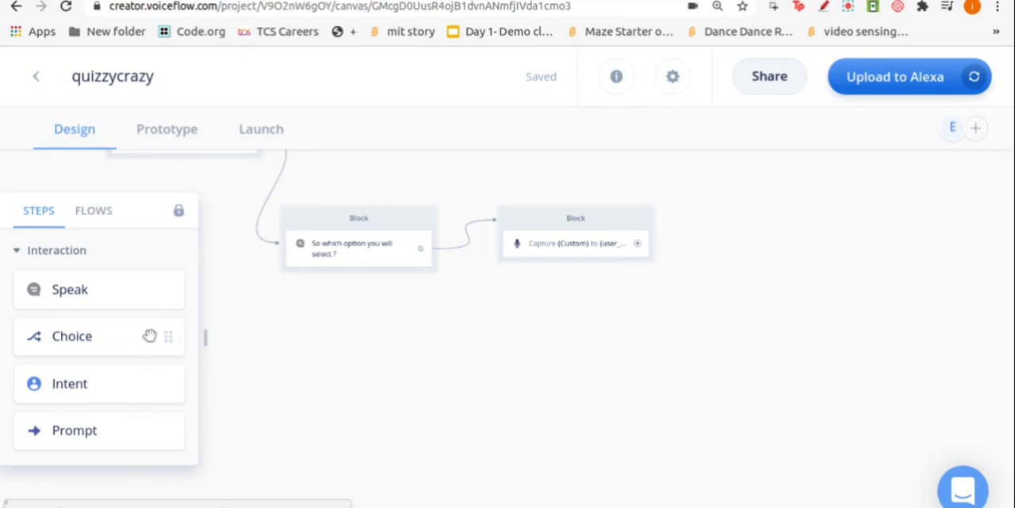
pyautogui.scroll(-3, 143, 349)
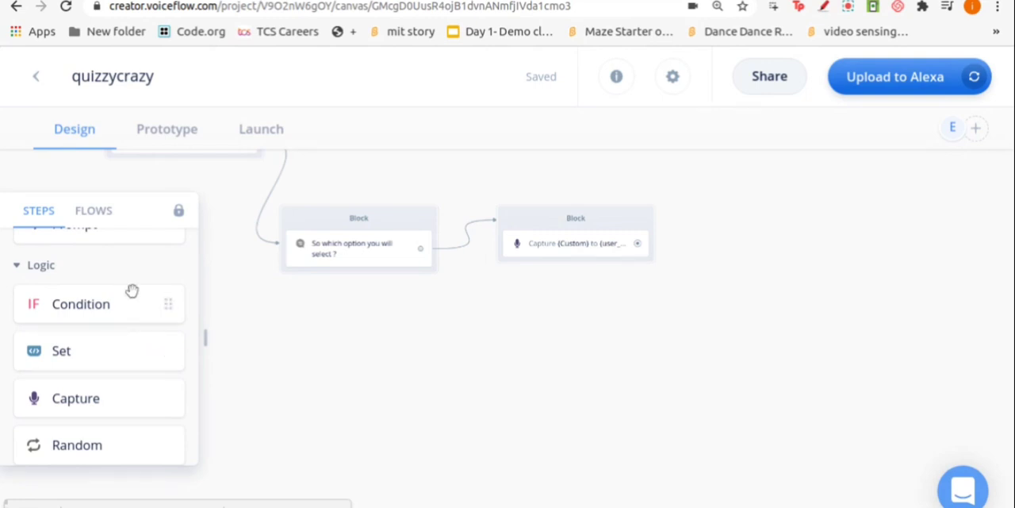
pyautogui.moveTo(132, 307); pyautogui.dragTo(797, 280)
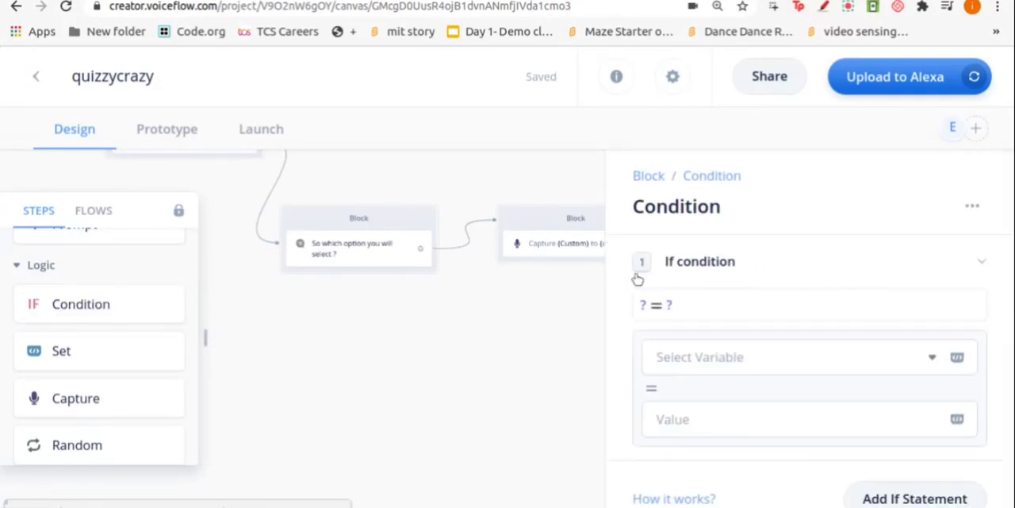
# Set the first operand of the new If condition to the user_reply variable
pyautogui.click(675, 328)
pyautogui.click(653, 394)
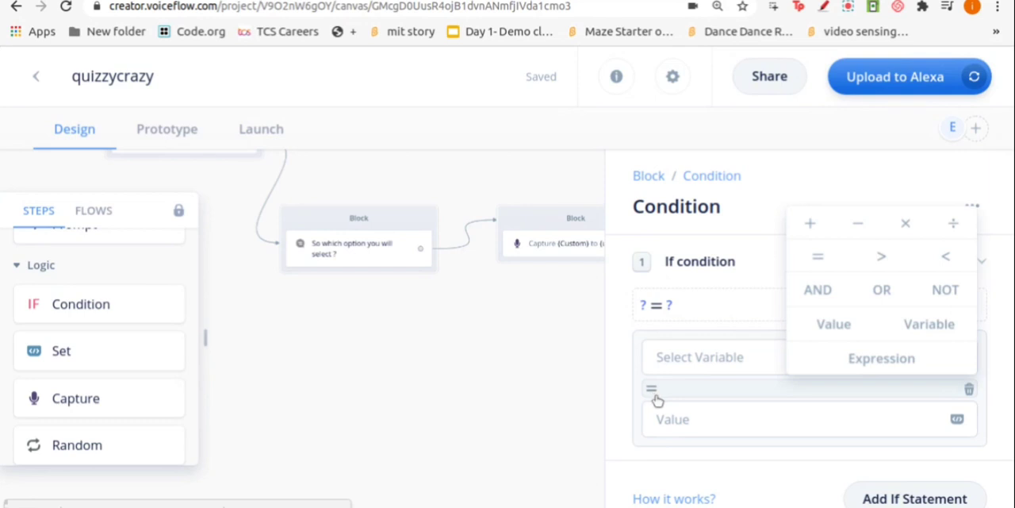
pyautogui.click(724, 357)
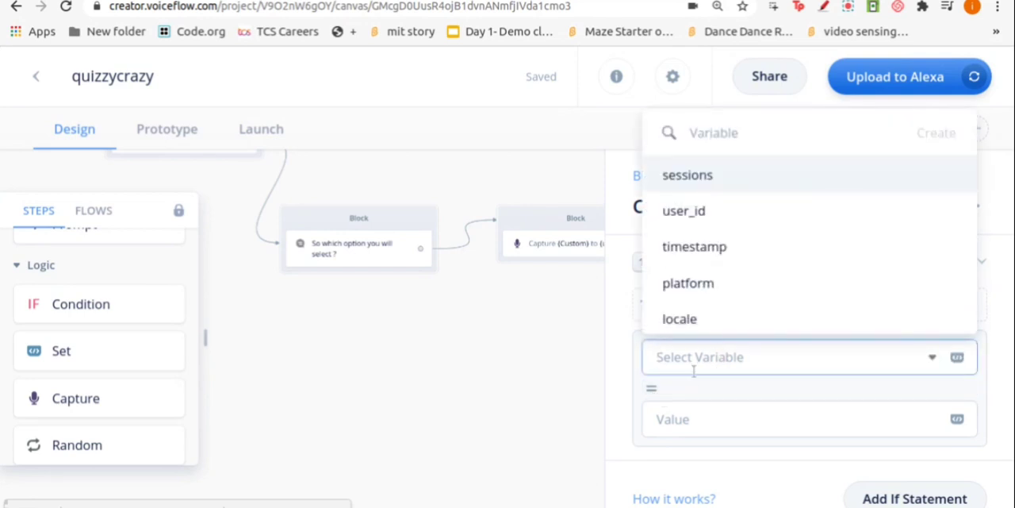
pyautogui.click(706, 386)
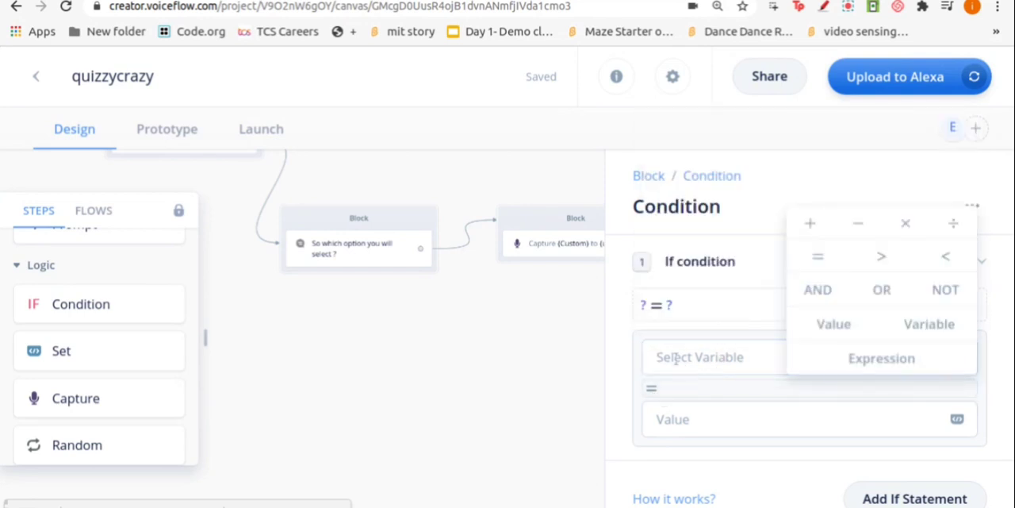
pyautogui.click(677, 356)
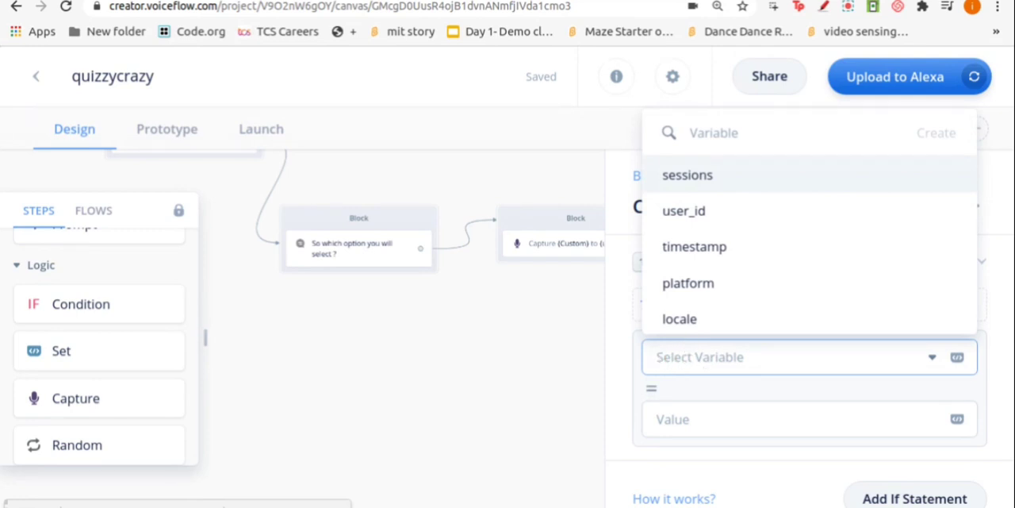
pyautogui.write('user')
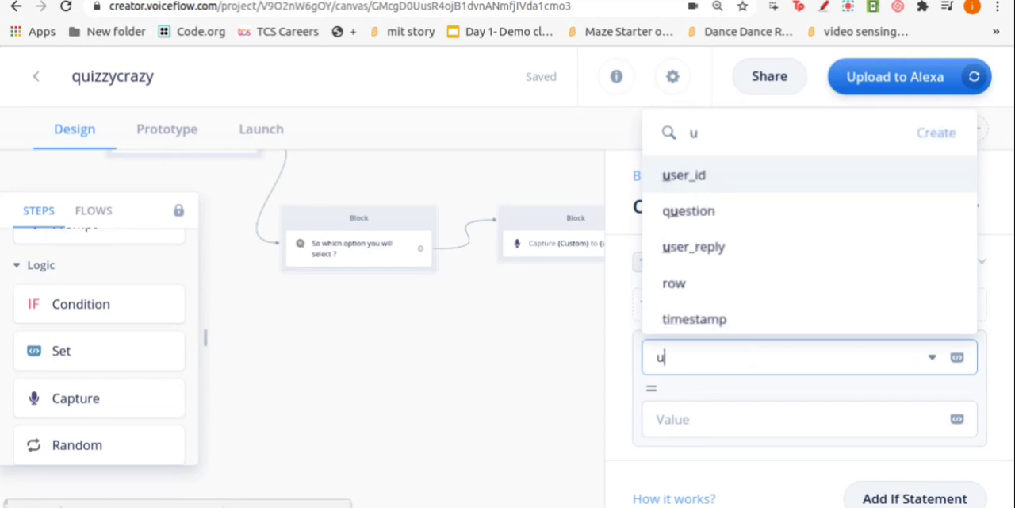
pyautogui.scroll(-1, 698, 224)
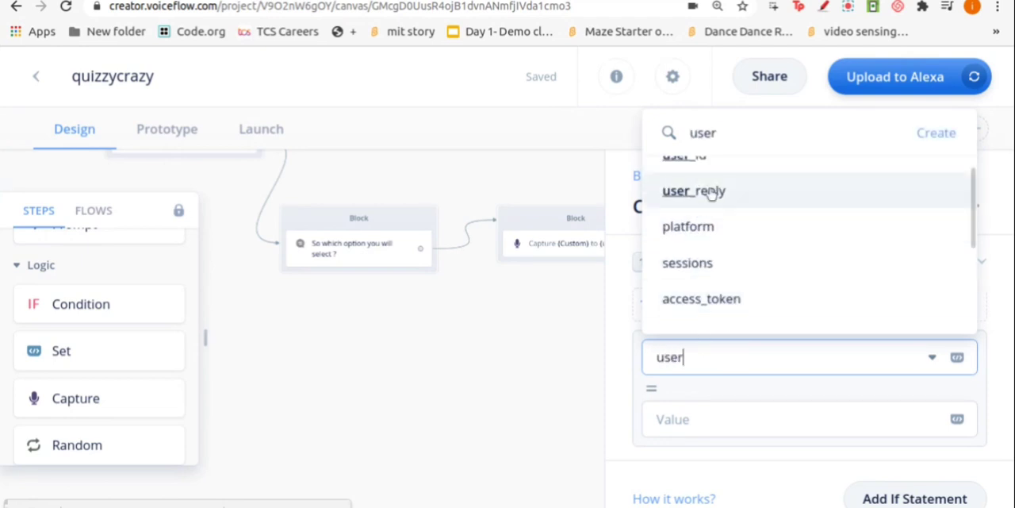
pyautogui.click(703, 191)
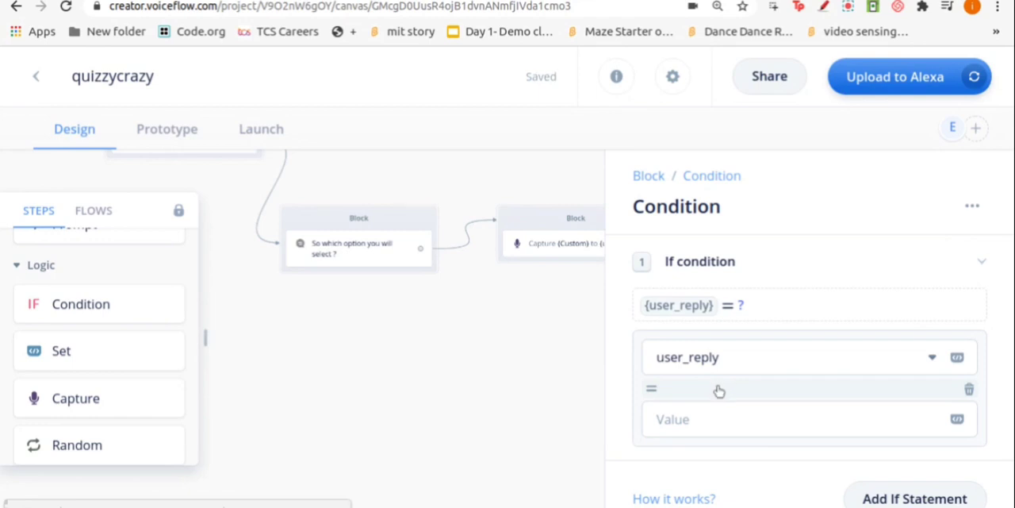
# Compare user_reply with the answer variable in the If condition and link the Capture block to the Condition block
pyautogui.click(714, 415)
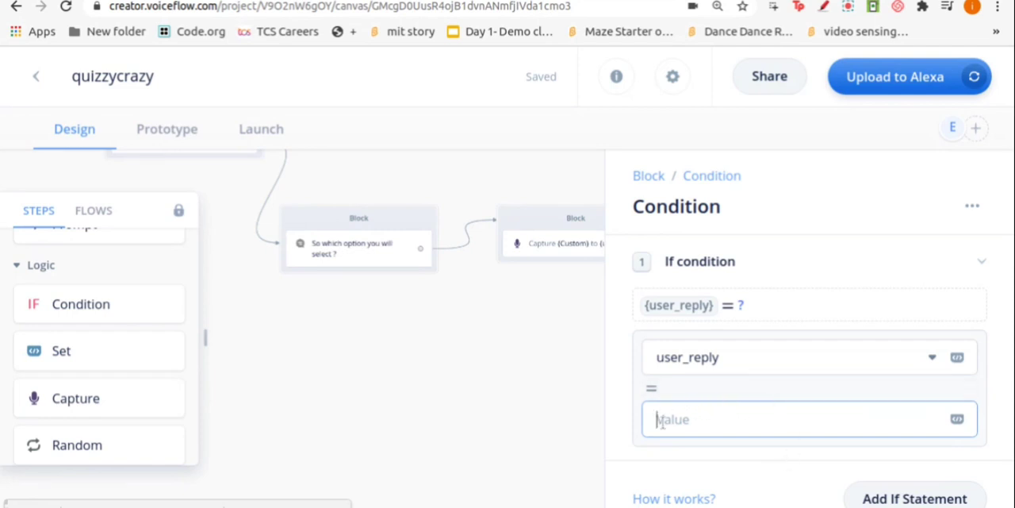
pyautogui.click(957, 421)
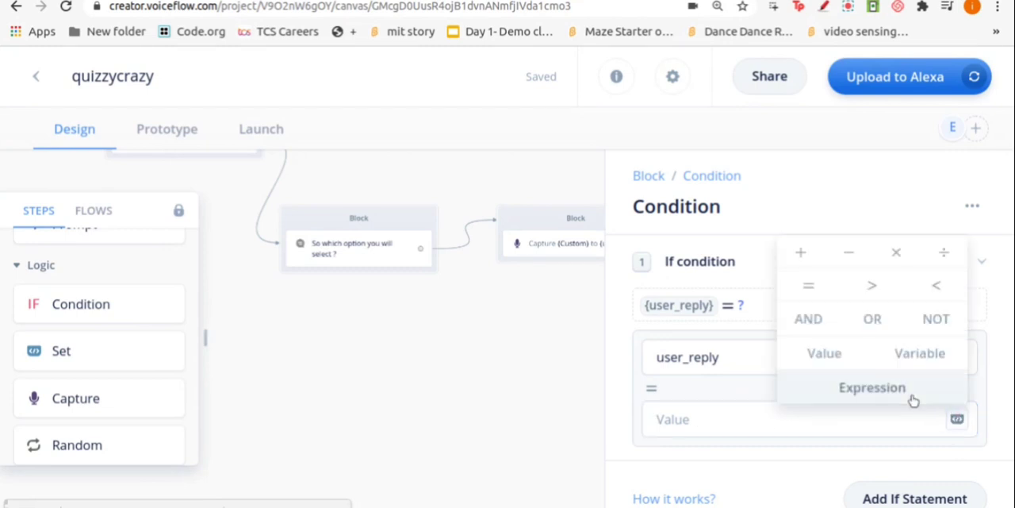
pyautogui.click(921, 356)
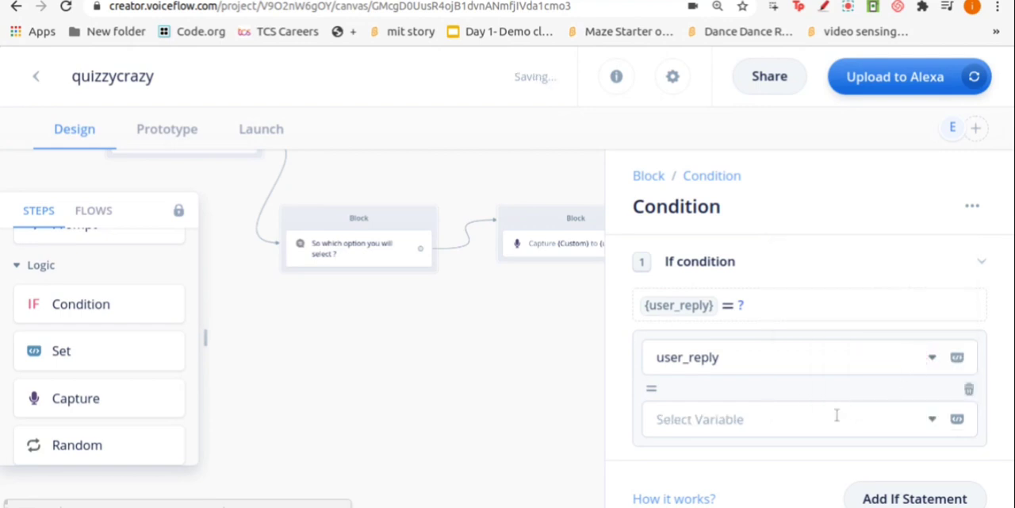
pyautogui.click(698, 421)
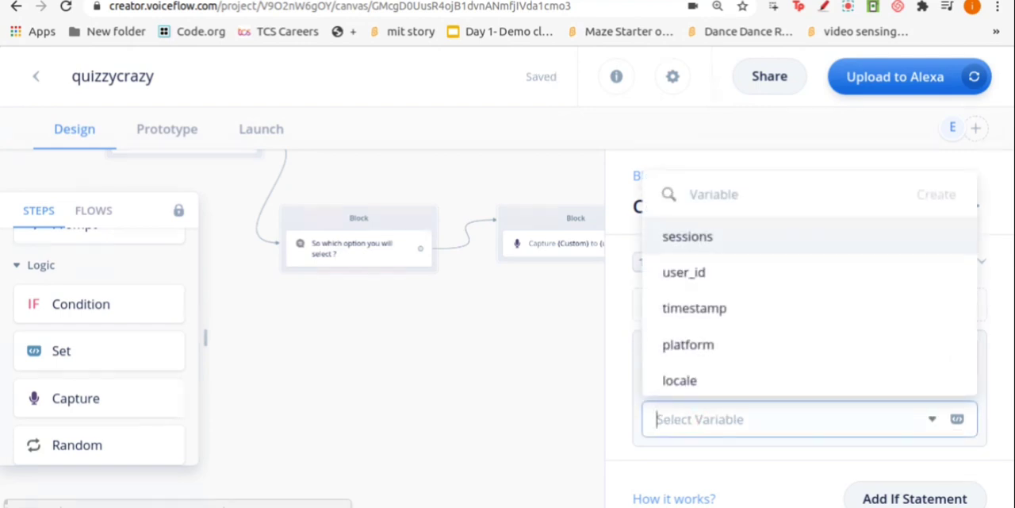
pyautogui.write('answer')
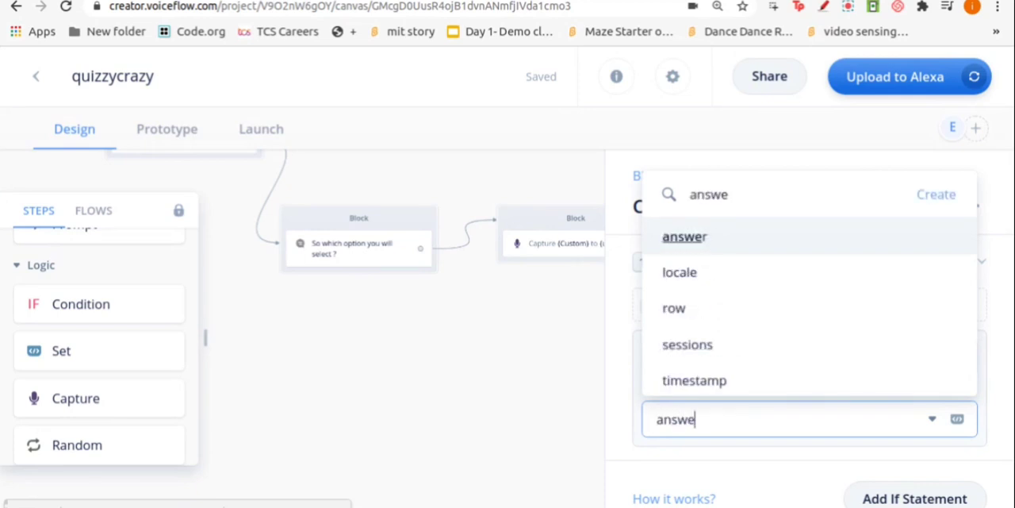
pyautogui.click(686, 237)
pyautogui.scroll(1, 539, 354)
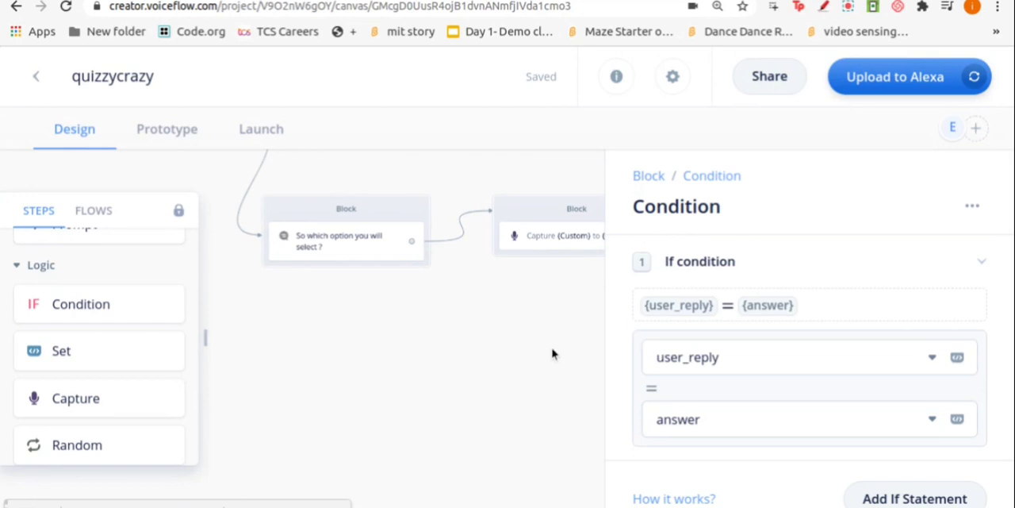
pyautogui.click(553, 350)
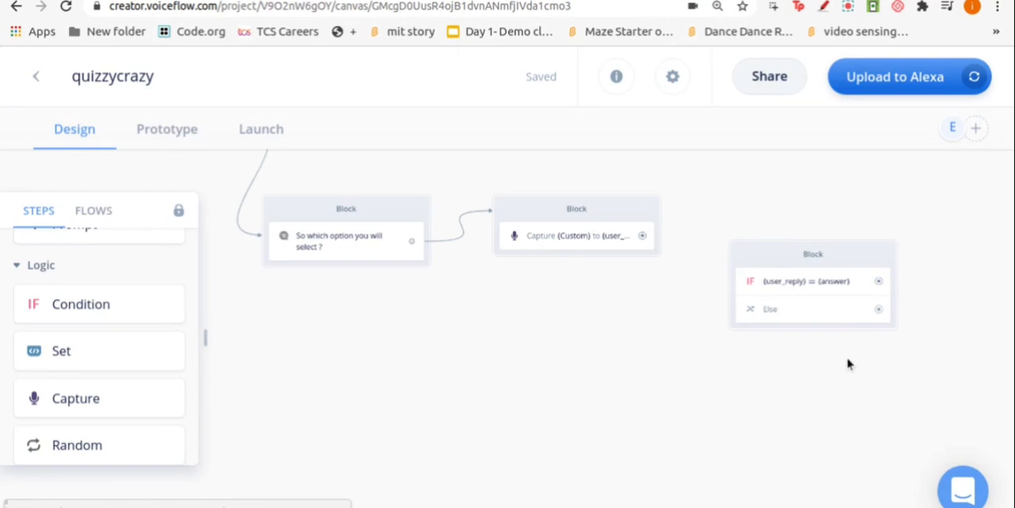
pyautogui.moveTo(644, 236); pyautogui.dragTo(731, 284)
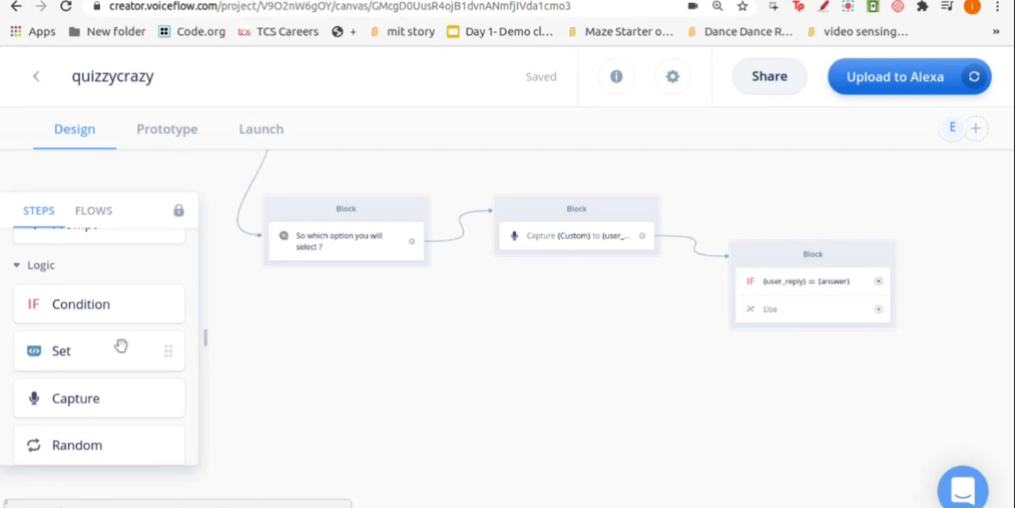
# Add a Speak block below the option prompt with the message "Congratulations your answer is correct" and append an empty audio element to it
pyautogui.scroll(5, 121, 346)
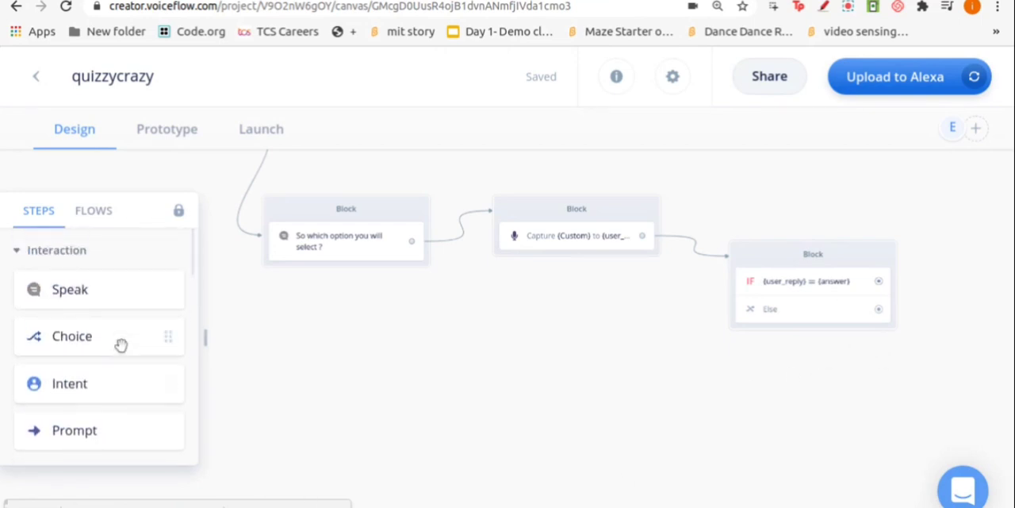
pyautogui.moveTo(124, 294); pyautogui.dragTo(412, 370)
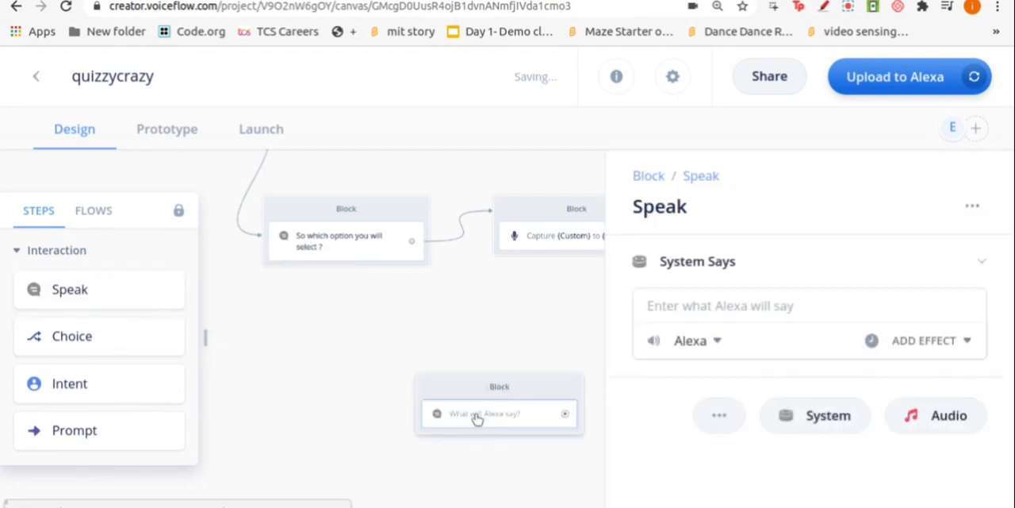
pyautogui.click(764, 313)
pyautogui.write('Congrat')
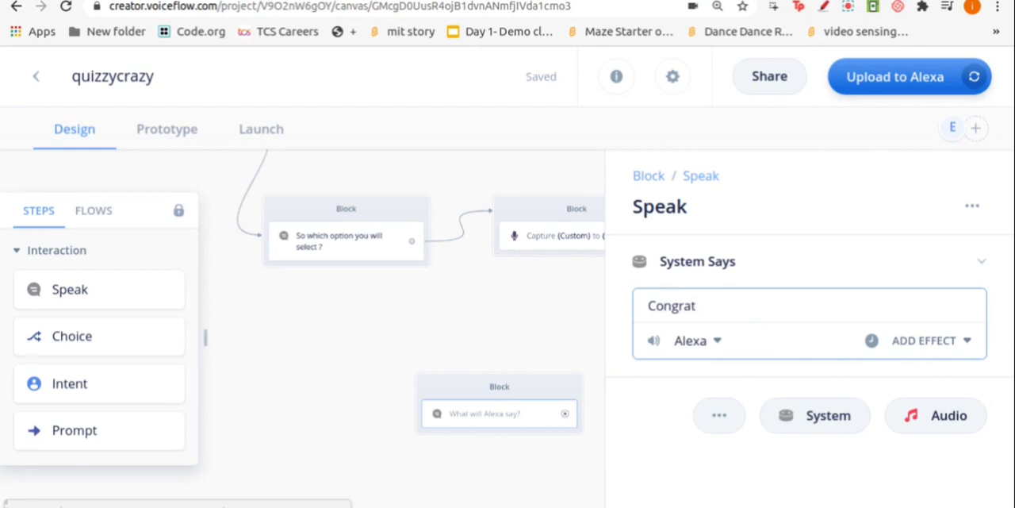
pyautogui.press('BackSpace')
pyautogui.press('BackSpace')
pyautogui.press('BackSpace')
pyautogui.write('lations your answer')
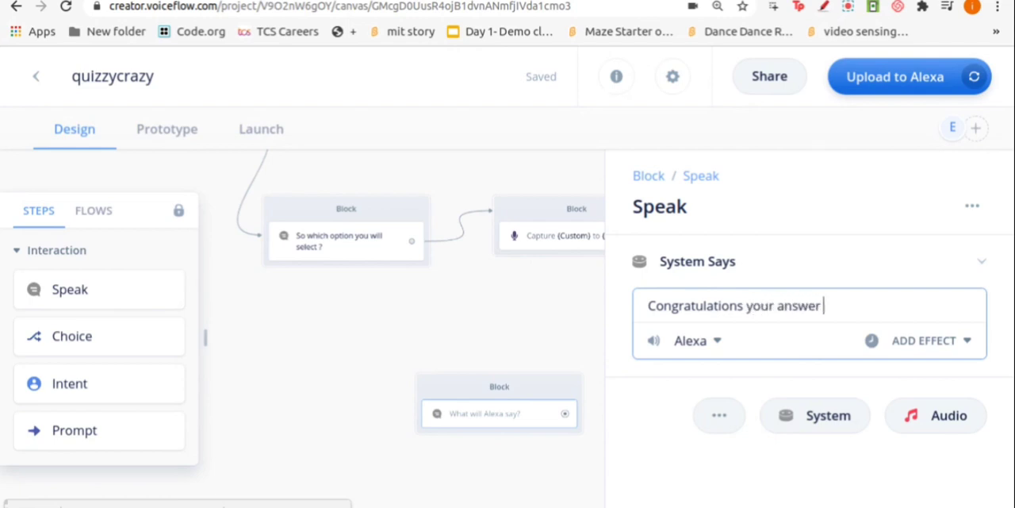
pyautogui.write(' is correct')
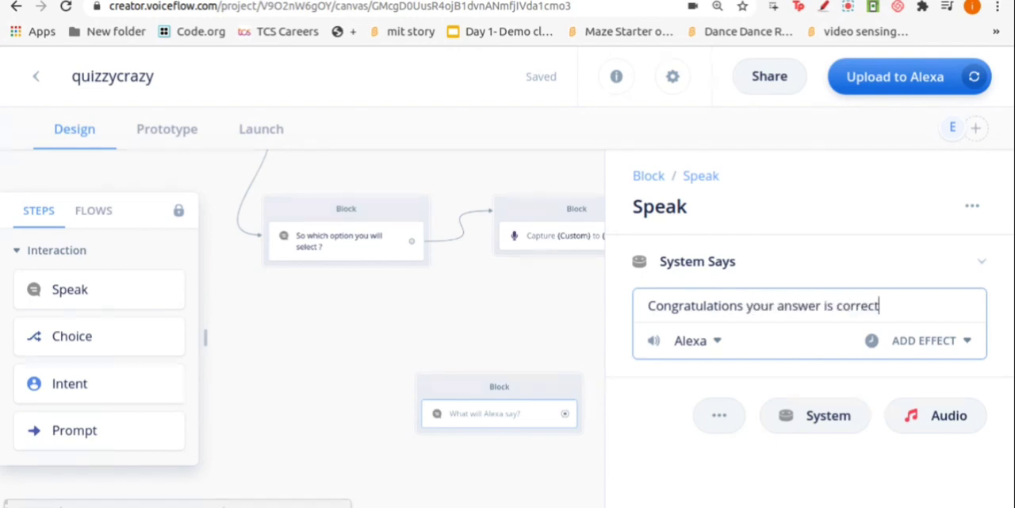
pyautogui.click(695, 377)
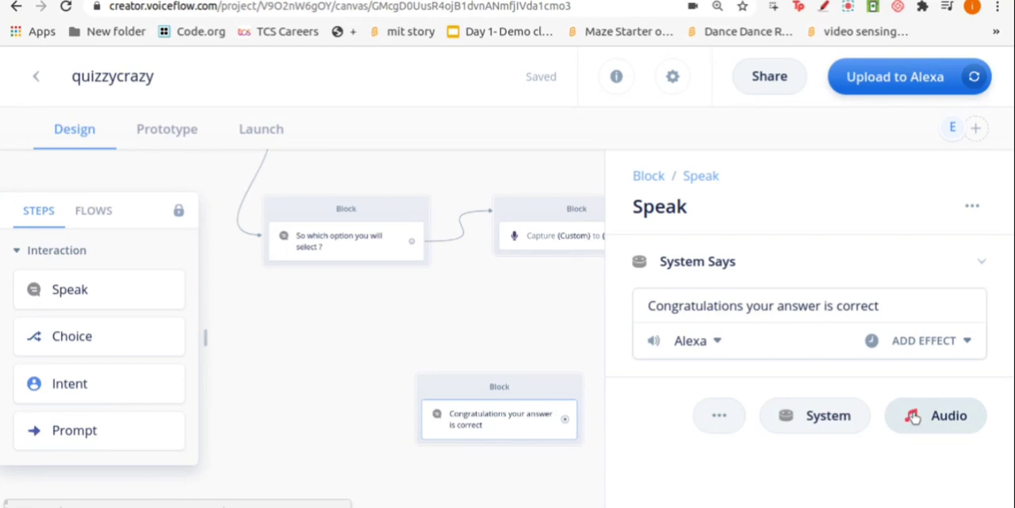
pyautogui.click(914, 416)
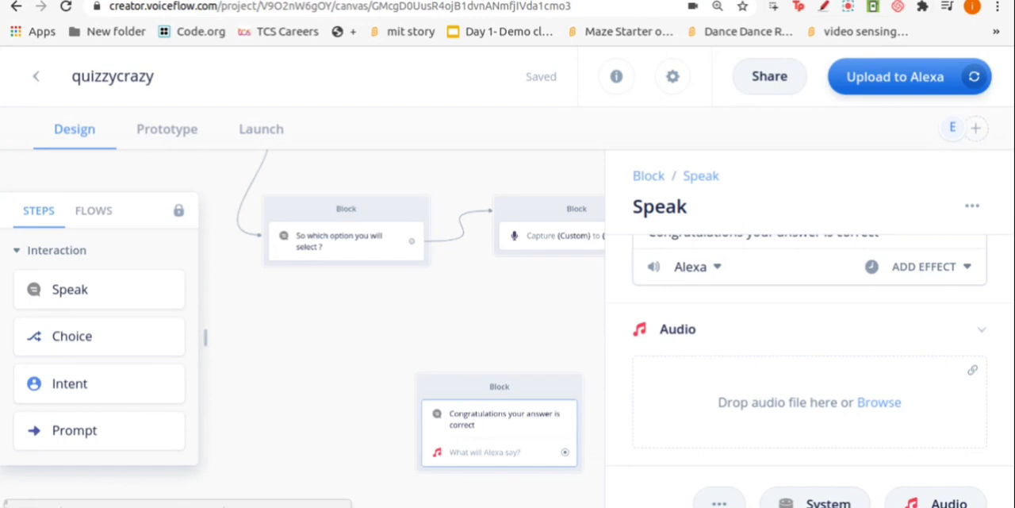
# Search the web in a new browser tab for "amazon interjections" and open the English (US) Speechcon Reference page
pyautogui.hotkey('ctrl', 't')
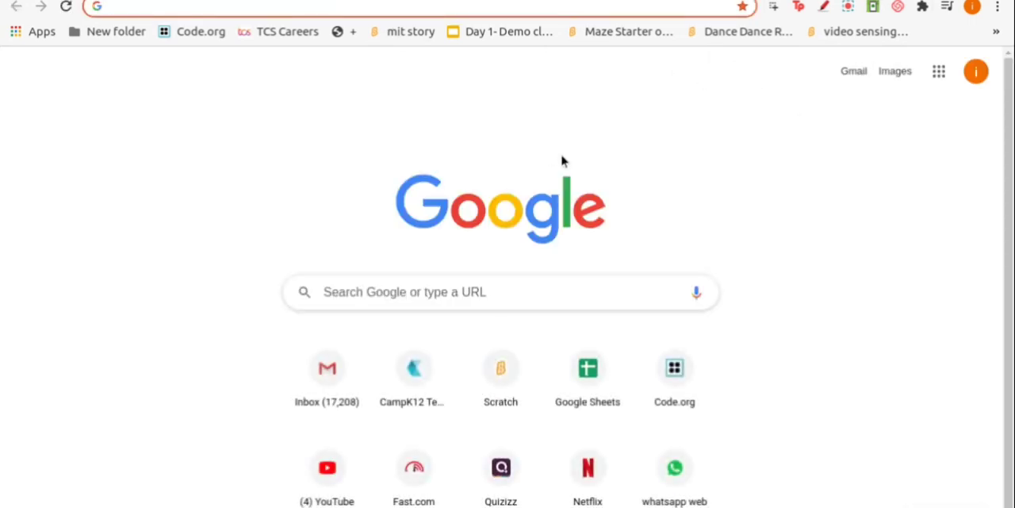
pyautogui.write('amz')
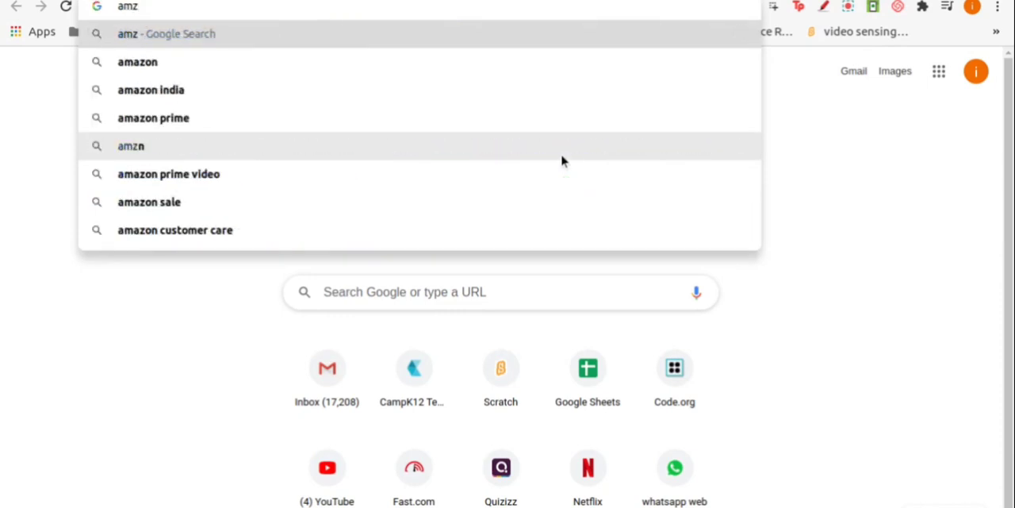
pyautogui.press('BackSpace')
pyautogui.write('a')
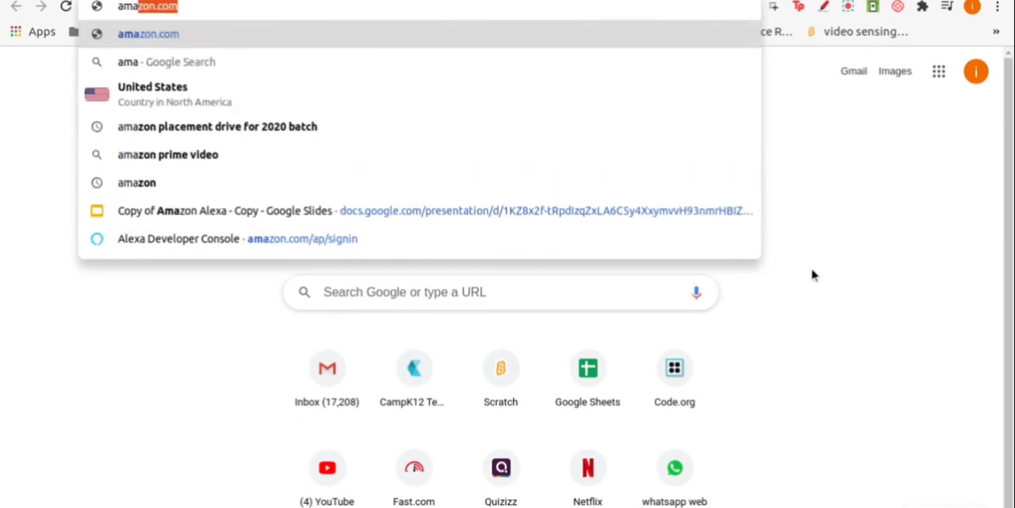
pyautogui.write('zon')
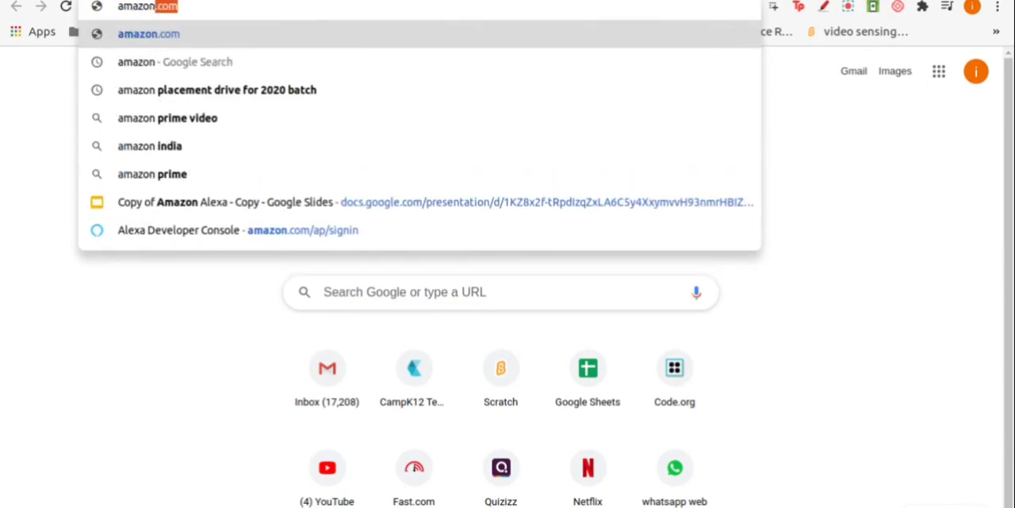
pyautogui.write(' interh')
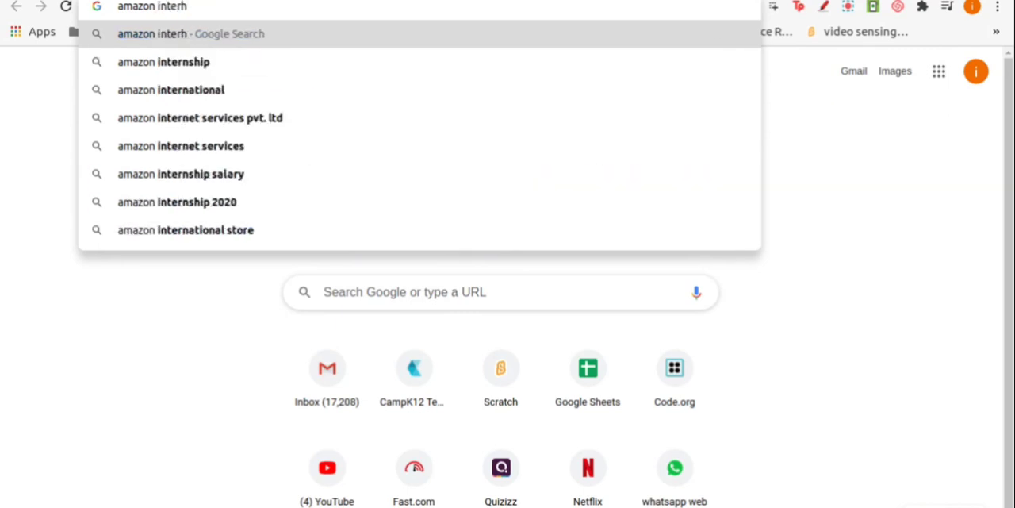
pyautogui.press('BackSpace')
pyautogui.press('BackSpace')
pyautogui.write('rj')
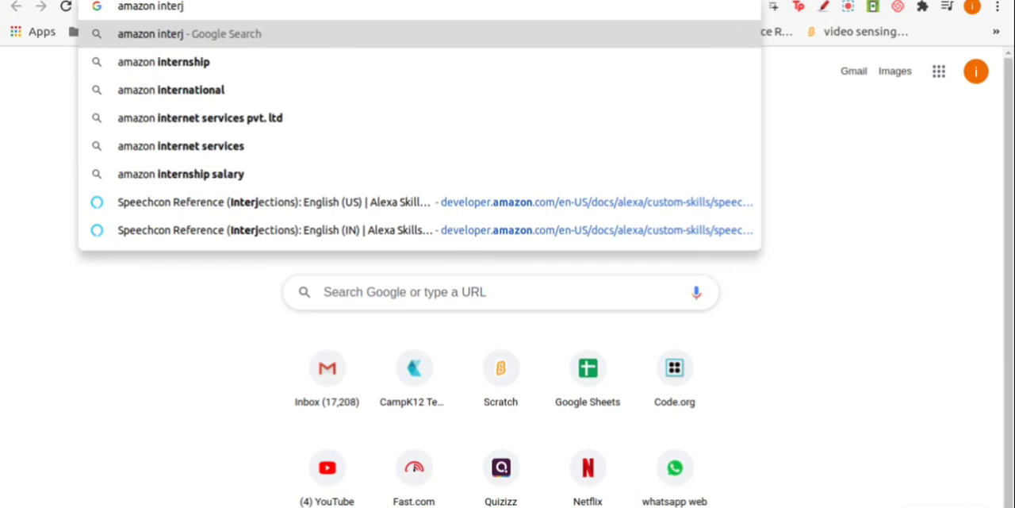
pyautogui.write('ections')
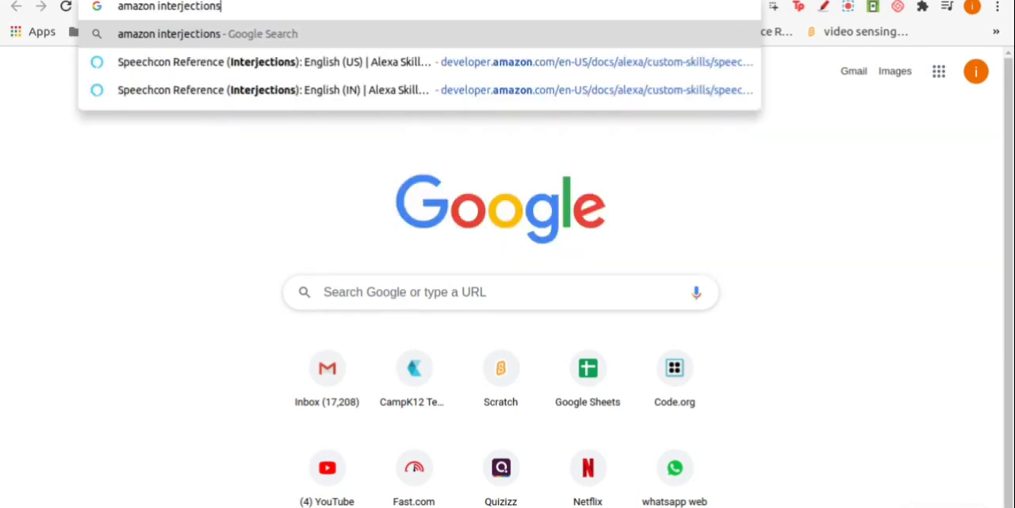
pyautogui.press('Return')
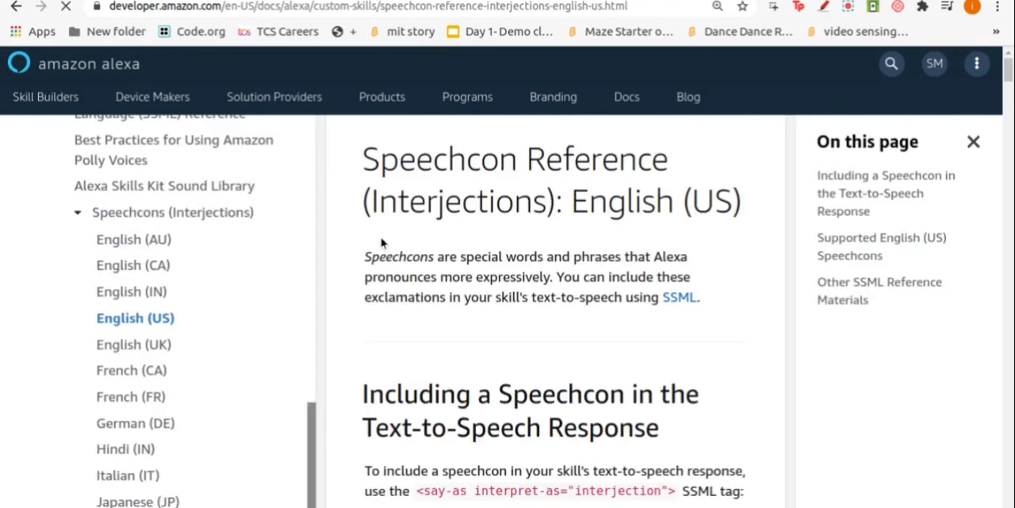
# Examine how to include a speechcon in a text-to-speech response and which English (US) speechcons are supported
pyautogui.scroll(-2, 421, 262)
pyautogui.scroll(-2, 429, 266)
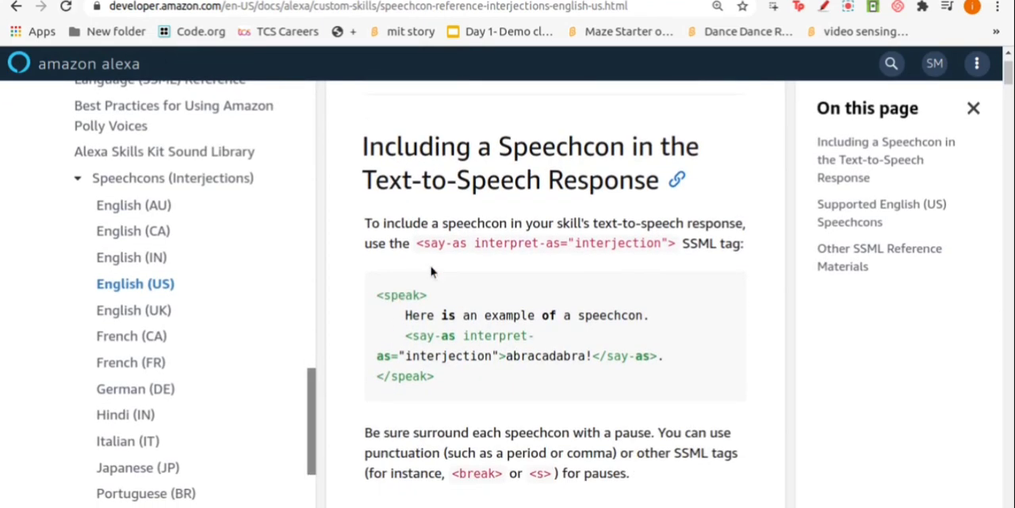
pyautogui.scroll(2, 429, 267)
pyautogui.scroll(-2, 429, 266)
pyautogui.scroll(-3, 429, 267)
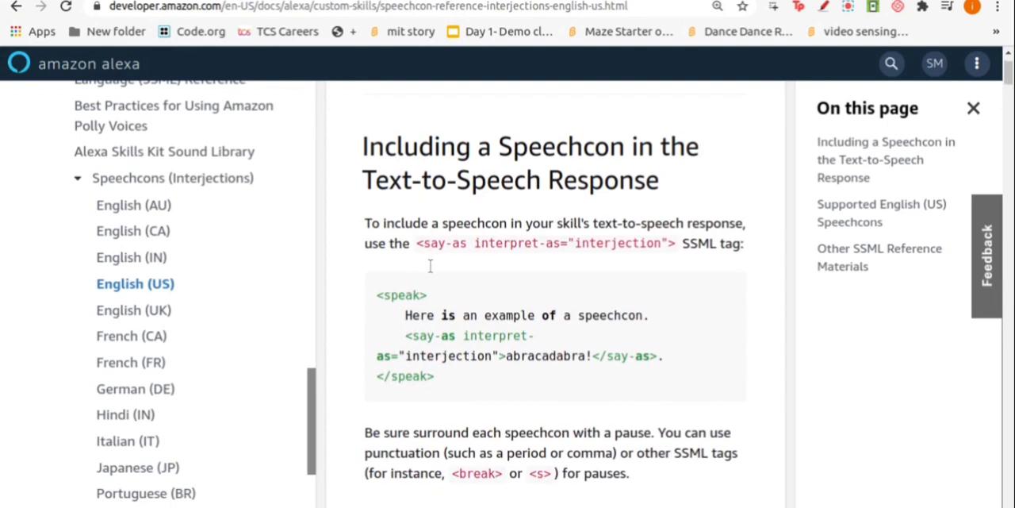
pyautogui.scroll(-5, 432, 271)
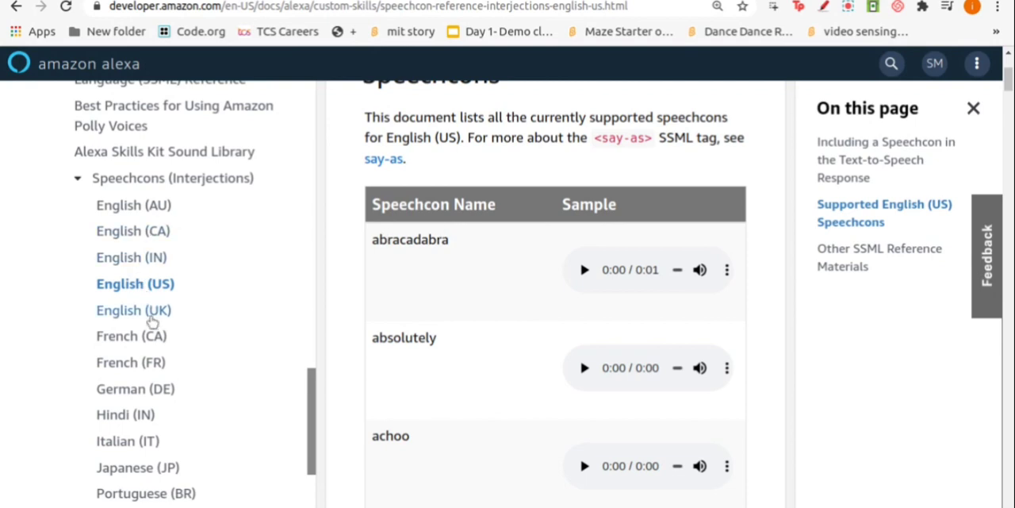
# Open the English (IN) speechcon reference and play the ace and achoo samples
pyautogui.click(133, 266)
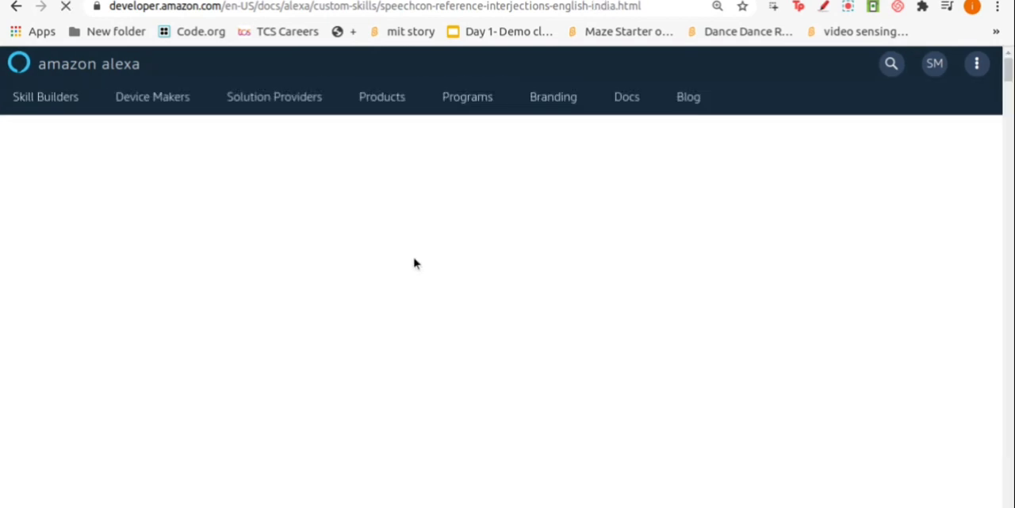
pyautogui.scroll(-7, 414, 263)
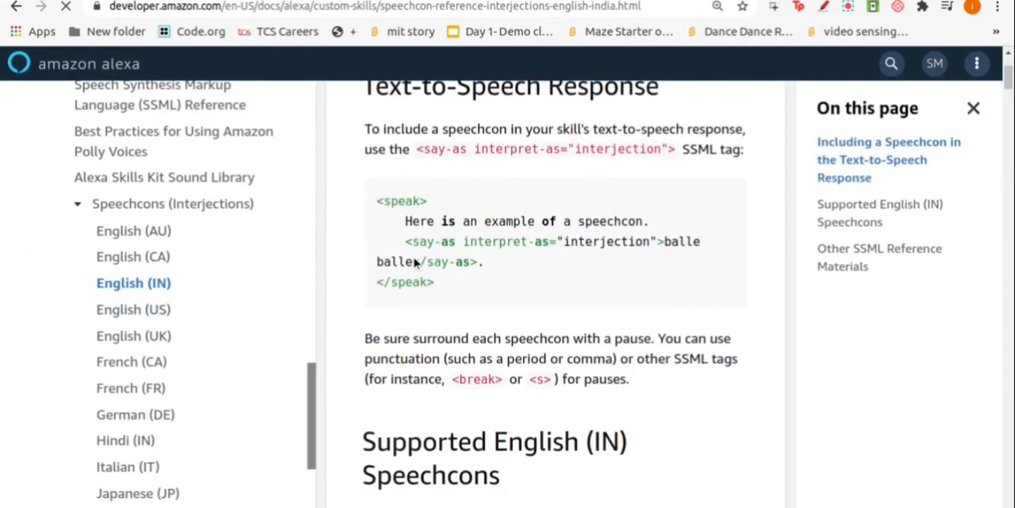
pyautogui.scroll(-3, 414, 262)
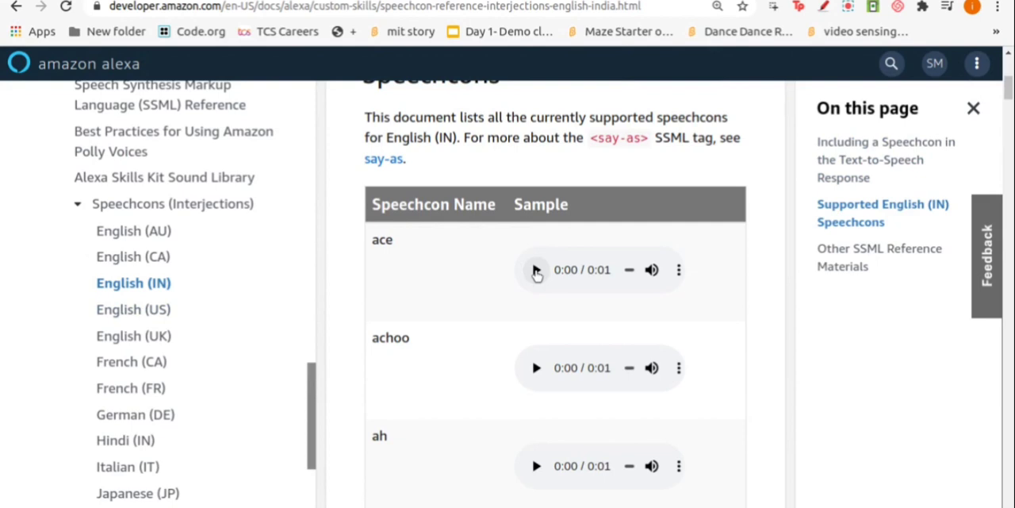
pyautogui.click(536, 270)
pyautogui.click(536, 270)
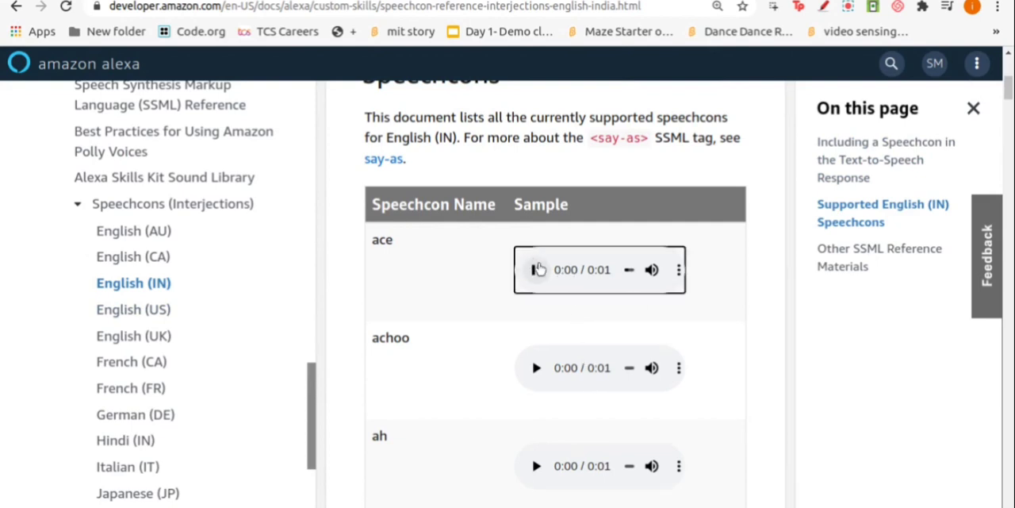
pyautogui.click(537, 366)
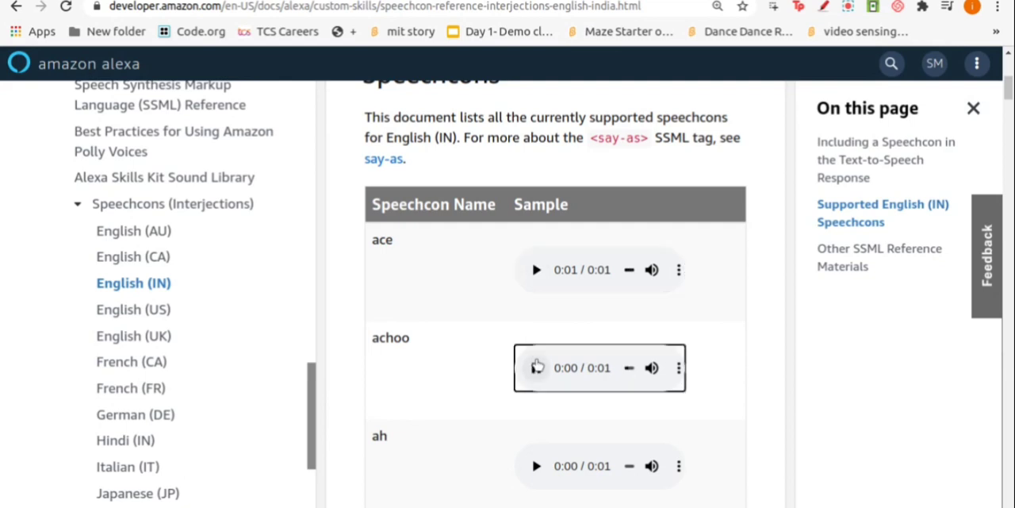
# Look through the supported English (IN) speechcons for interjections suited to the quiz responses
pyautogui.scroll(-4, 538, 364)
pyautogui.scroll(-2, 540, 362)
pyautogui.scroll(5, 541, 362)
pyautogui.scroll(-1, 542, 362)
pyautogui.scroll(-6, 542, 362)
pyautogui.scroll(-3, 553, 367)
pyautogui.scroll(-6, 559, 371)
pyautogui.scroll(-3, 559, 373)
pyautogui.scroll(-3, 496, 269)
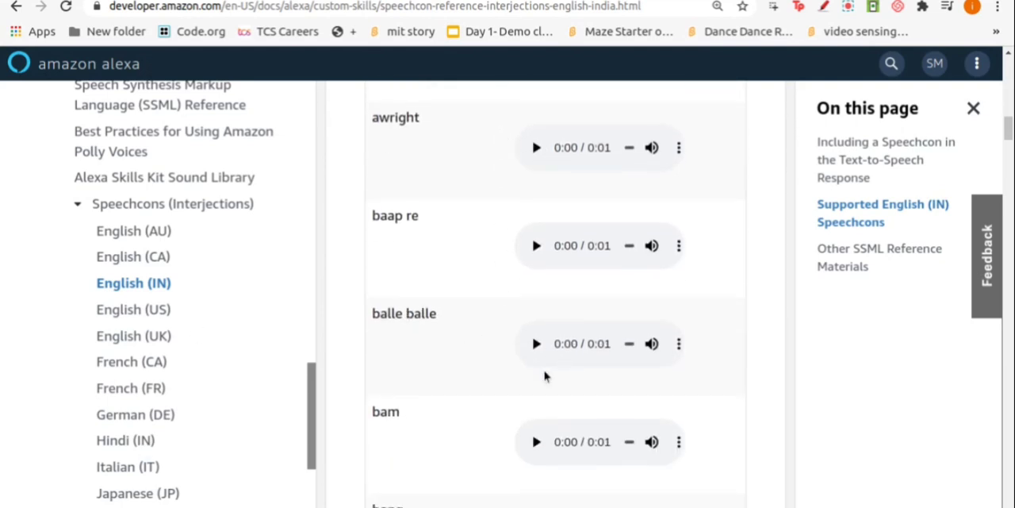
pyautogui.scroll(-8, 507, 388)
pyautogui.scroll(-1, 490, 394)
pyautogui.scroll(-8, 445, 277)
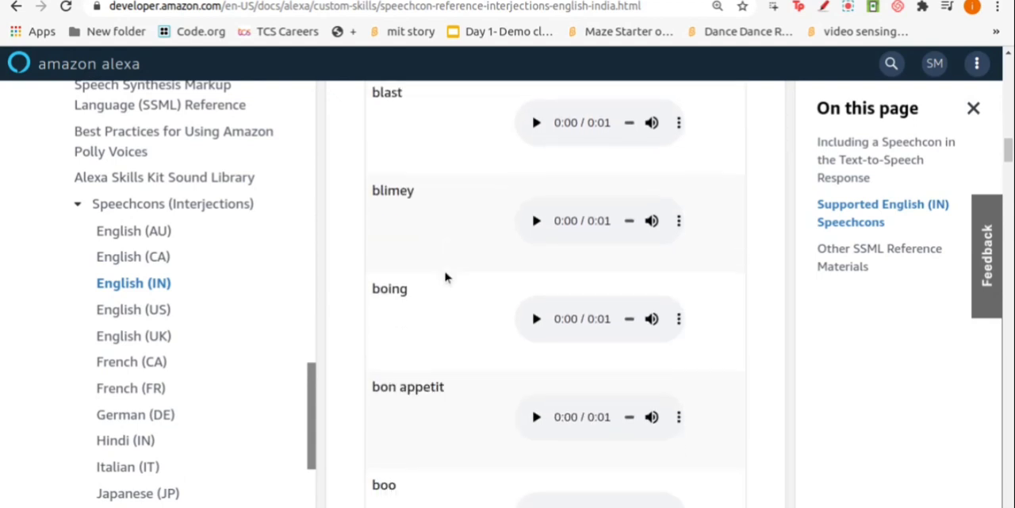
pyautogui.scroll(-4, 445, 277)
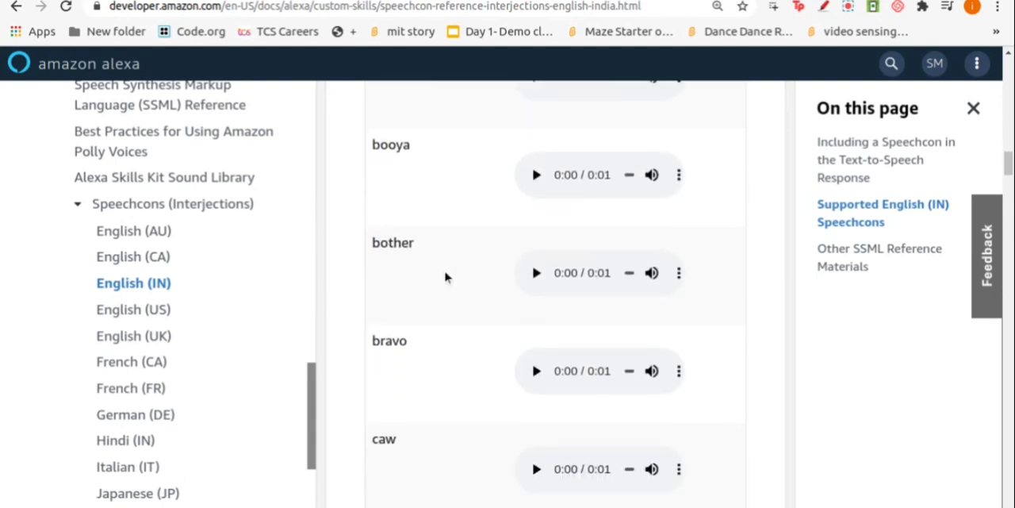
# Listen to the bravo, boing, blast and bingo speechcon samples in the English (IN) list
pyautogui.scroll(-3, 445, 277)
pyautogui.scroll(3, 446, 277)
pyautogui.click(535, 247)
pyautogui.scroll(1, 528, 278)
pyautogui.scroll(8, 527, 284)
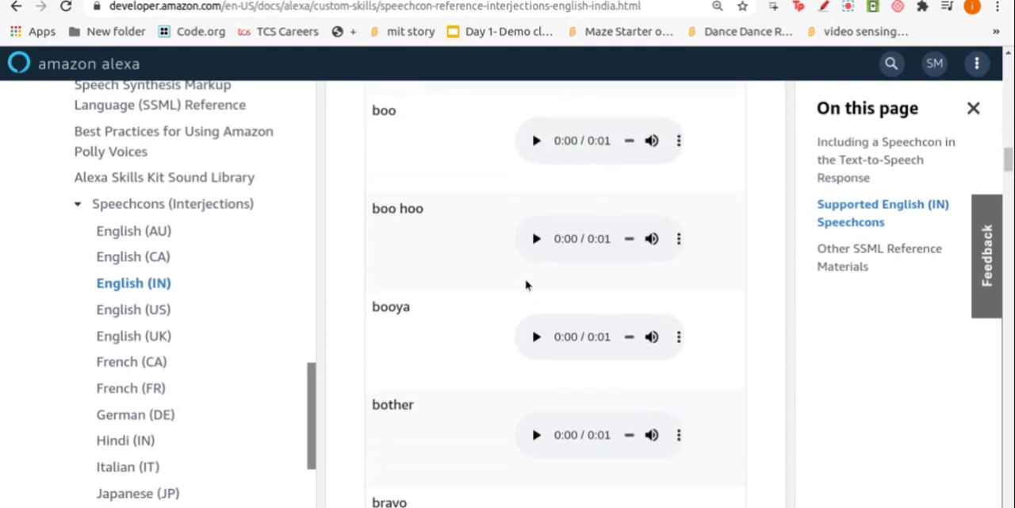
pyautogui.scroll(1, 538, 263)
pyautogui.click(537, 318)
pyautogui.scroll(6, 540, 313)
pyautogui.click(539, 325)
pyautogui.click(537, 232)
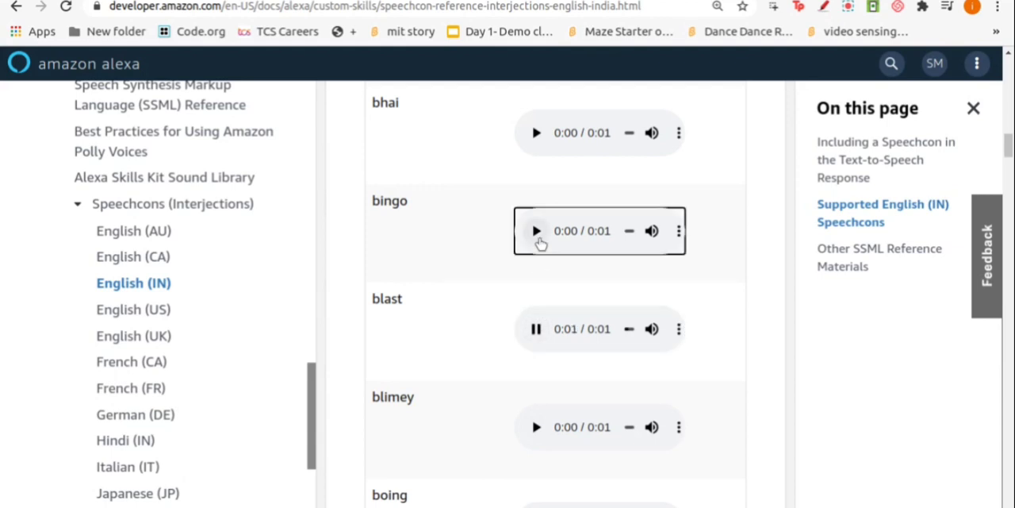
# Download the audio sample of the bingo speechcon
pyautogui.click(679, 231)
pyautogui.click(694, 233)
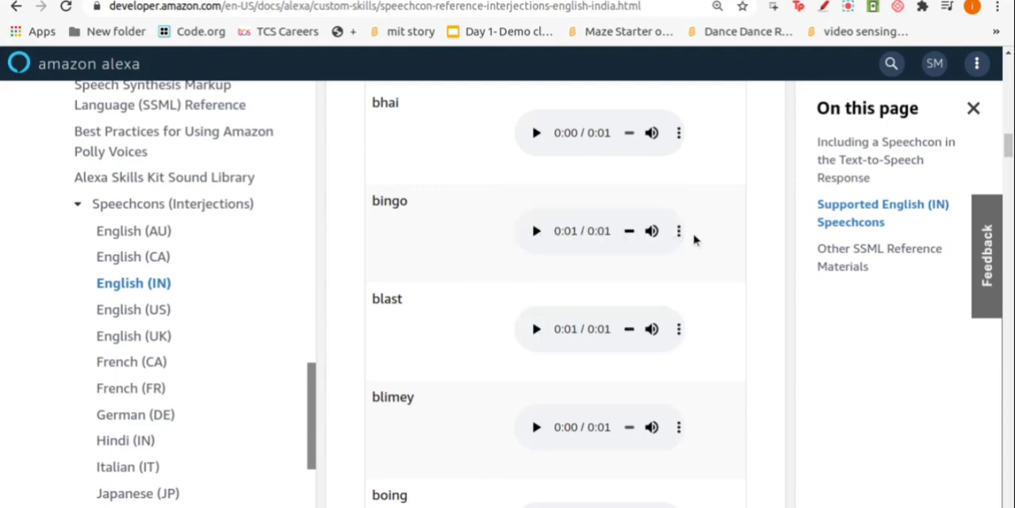
pyautogui.click(678, 231)
pyautogui.click(615, 230)
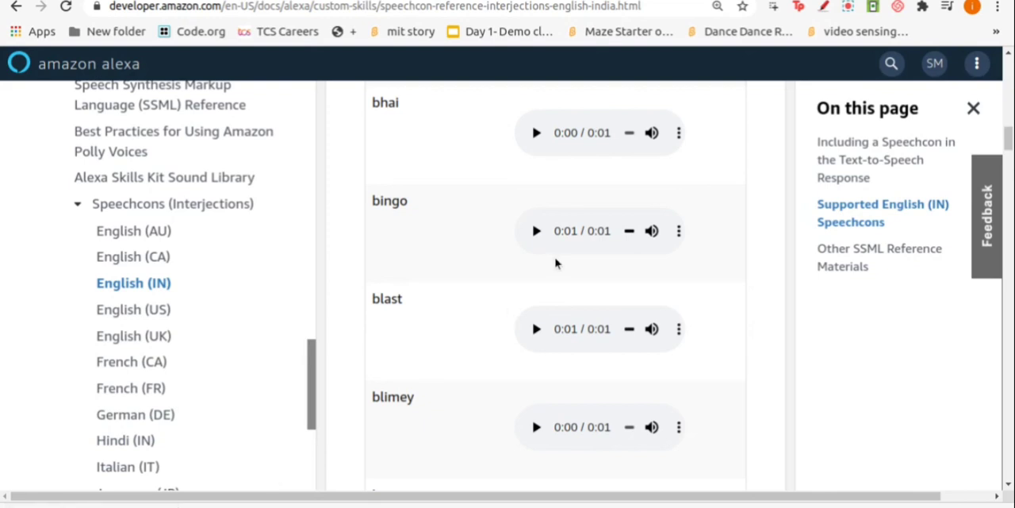
# Find the aiyo speechcon in the English (IN) list and download its audio sample
pyautogui.scroll(-3, 556, 262)
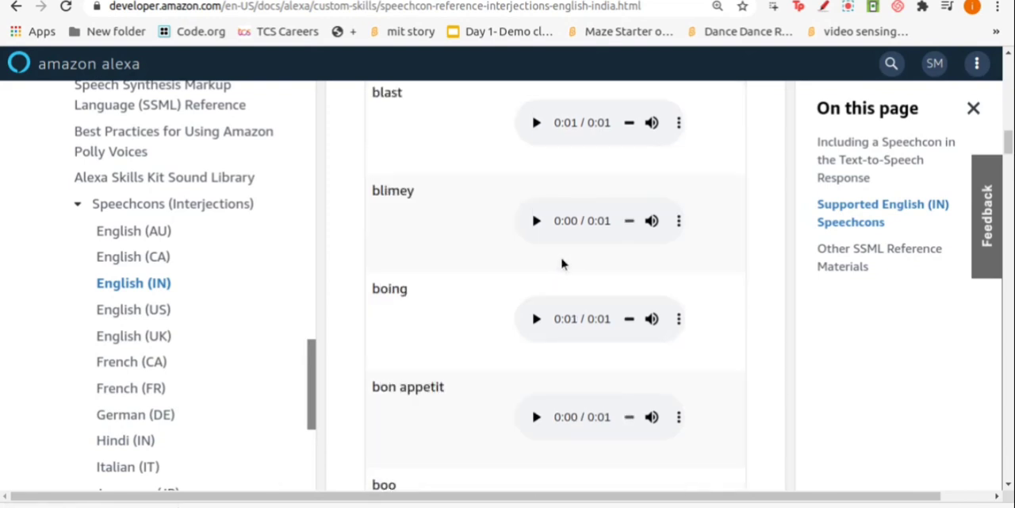
pyautogui.scroll(-6, 563, 265)
pyautogui.scroll(-10, 573, 267)
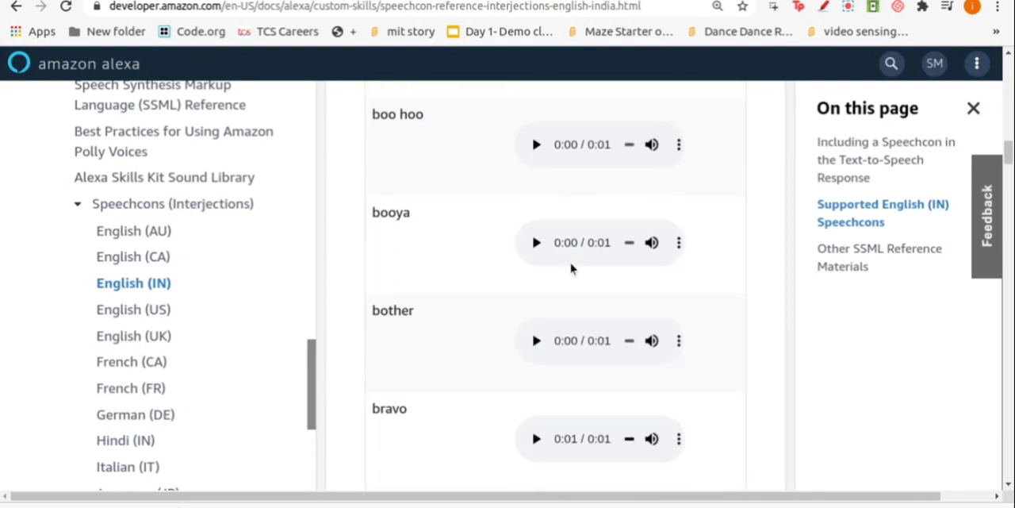
pyautogui.scroll(-19, 572, 266)
pyautogui.scroll(20, 574, 266)
pyautogui.scroll(20, 576, 244)
pyautogui.scroll(14, 571, 245)
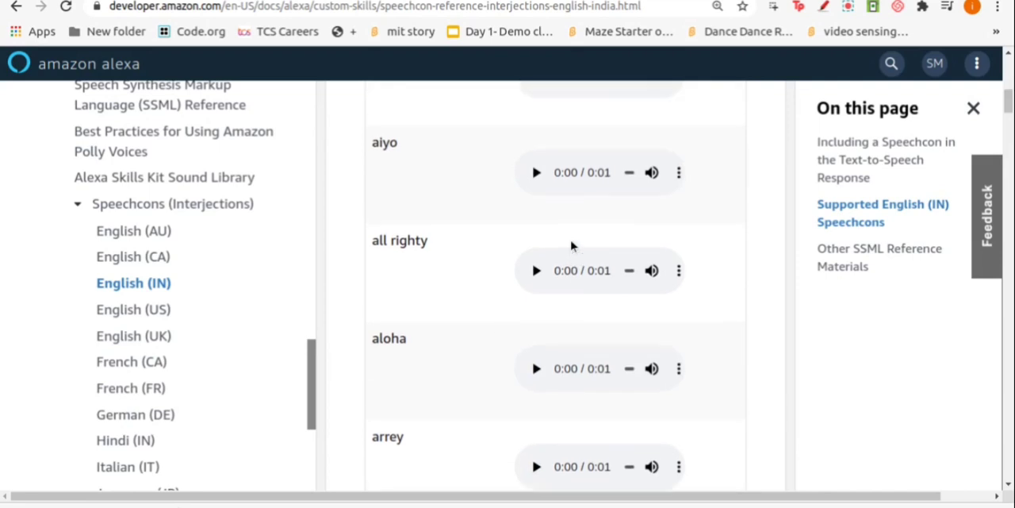
pyautogui.scroll(1, 571, 246)
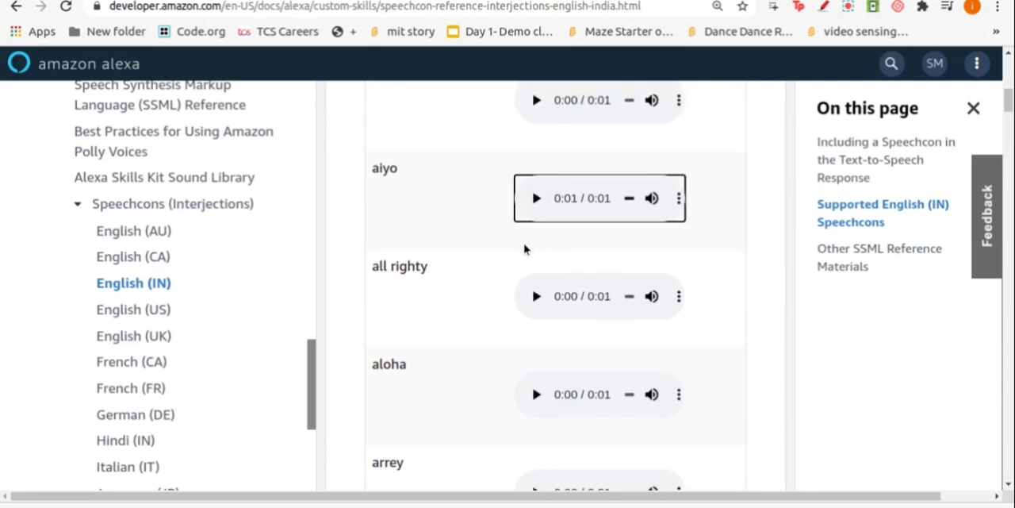
pyautogui.scroll(-3, 526, 249)
pyautogui.scroll(-6, 531, 319)
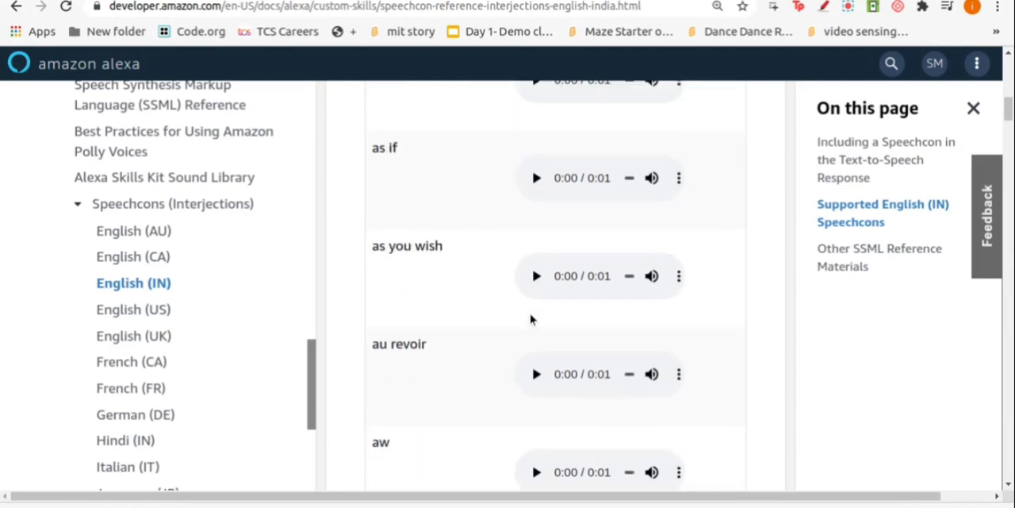
pyautogui.scroll(10, 531, 319)
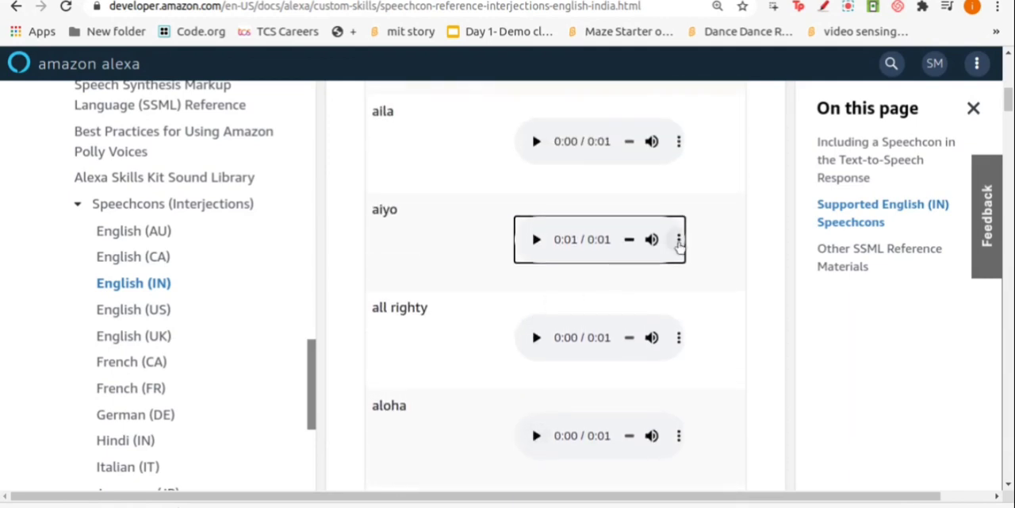
pyautogui.click(679, 239)
pyautogui.click(627, 229)
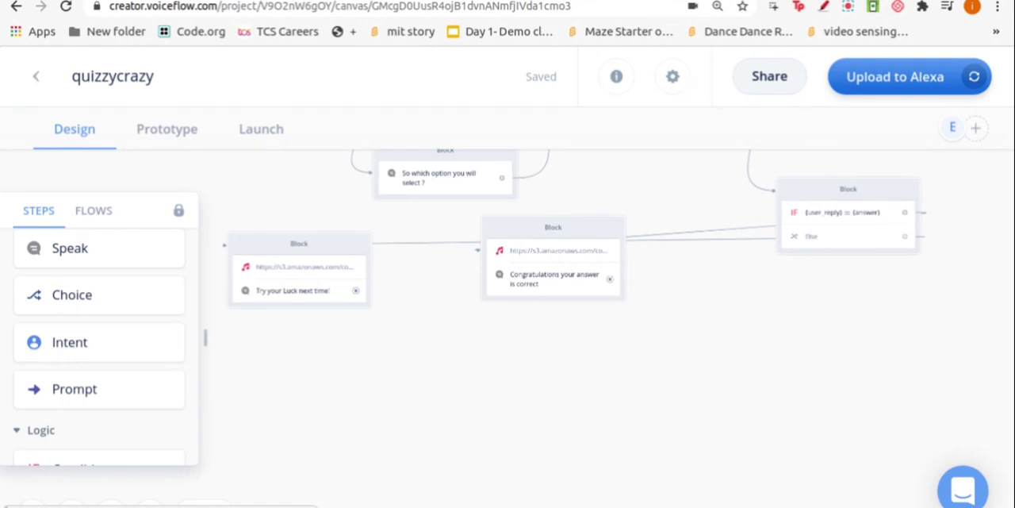
# Add a Speak block below the two response blocks in Voiceflow with the message "Do you want to continue the game ?"
pyautogui.moveTo(71, 249); pyautogui.dragTo(437, 394)
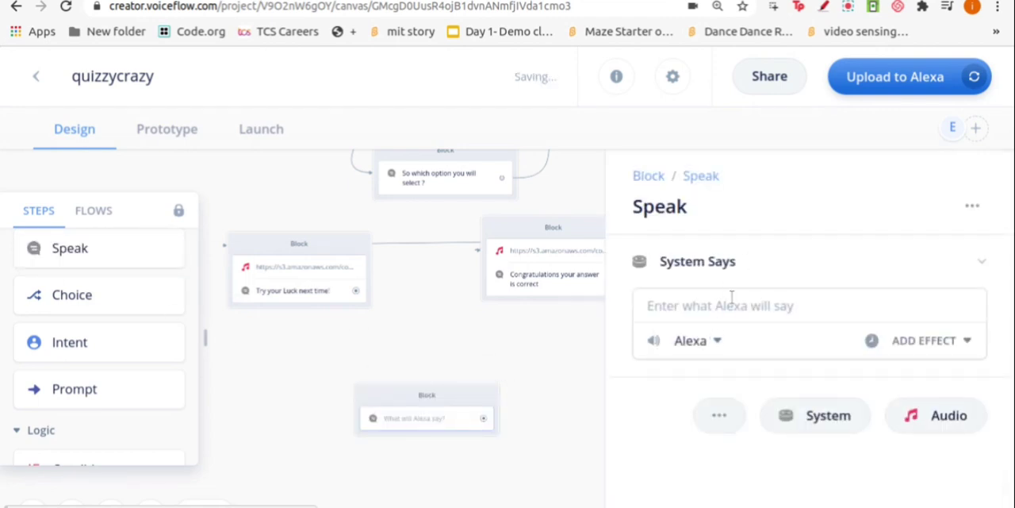
pyautogui.write('Do')
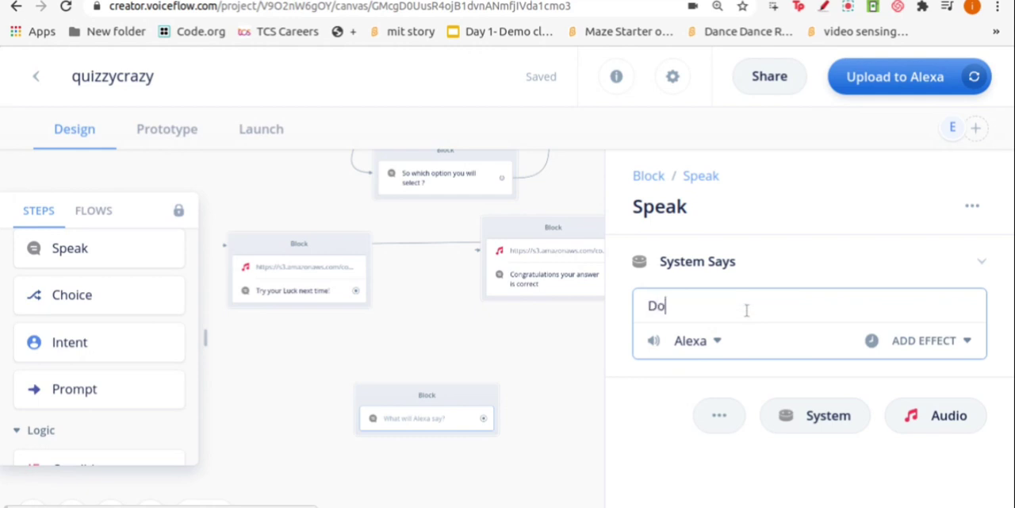
pyautogui.write(' you want')
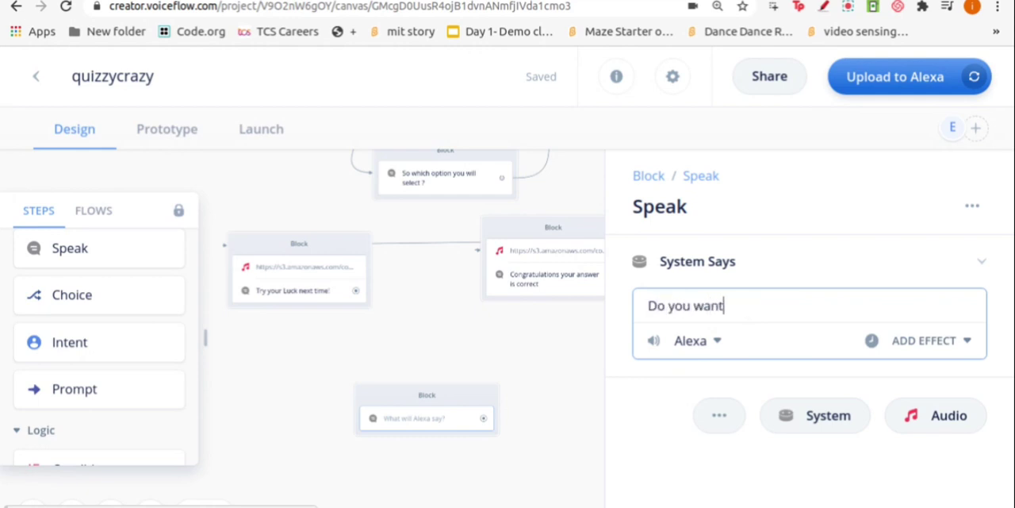
pyautogui.write(' to continue the game')
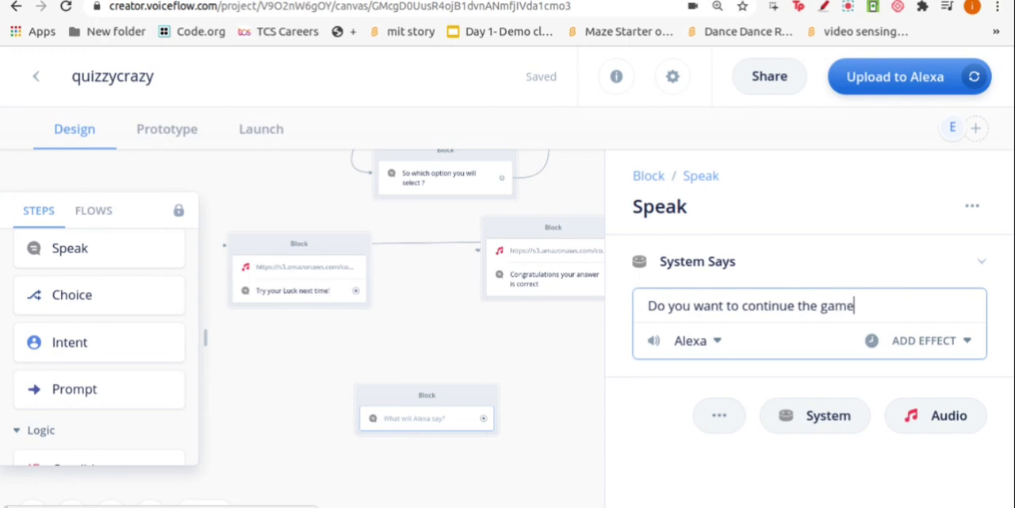
pyautogui.write(' ?')
pyautogui.click(534, 378)
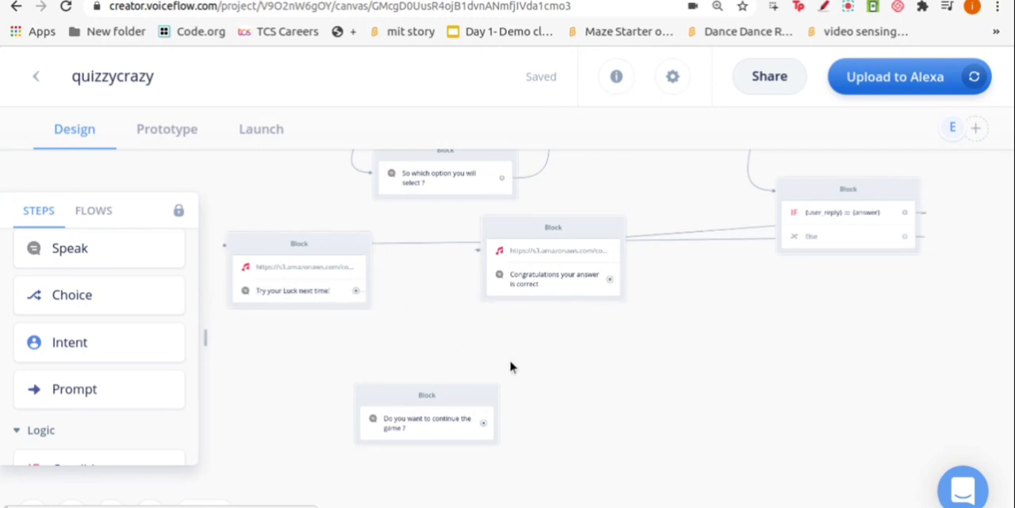
# Link the "Try your Luck next time!" and "Congratulations your answer is correct" blocks to the "Do you want to continue the game ?" block
pyautogui.moveTo(354, 292); pyautogui.dragTo(362, 426)
pyautogui.moveTo(615, 282); pyautogui.dragTo(344, 418)
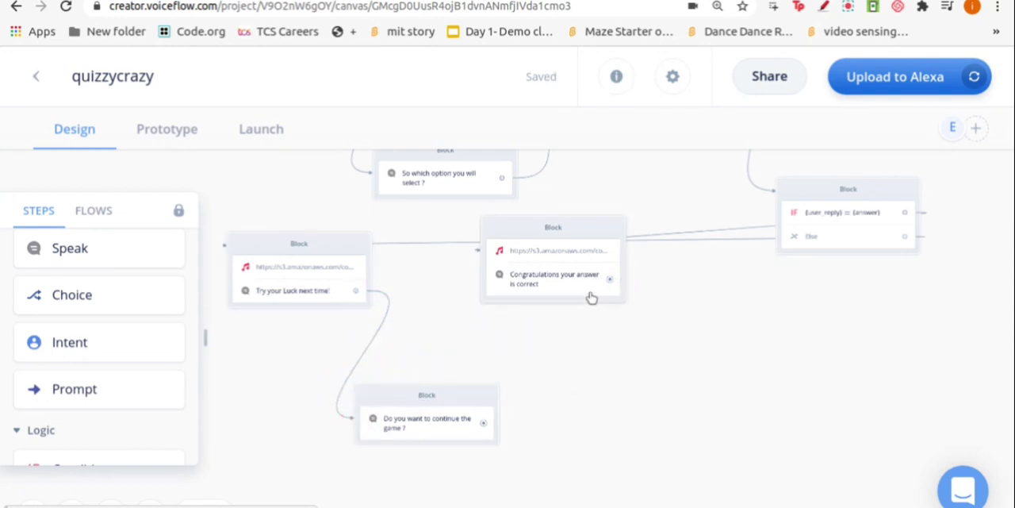
pyautogui.moveTo(610, 280)
pyautogui.mouseDown()
pyautogui.moveTo(476, 421)
pyautogui.moveTo(371, 429)
pyautogui.moveTo(342, 417)
pyautogui.moveTo(356, 431)
pyautogui.moveTo(351, 420)
pyautogui.mouseUp()
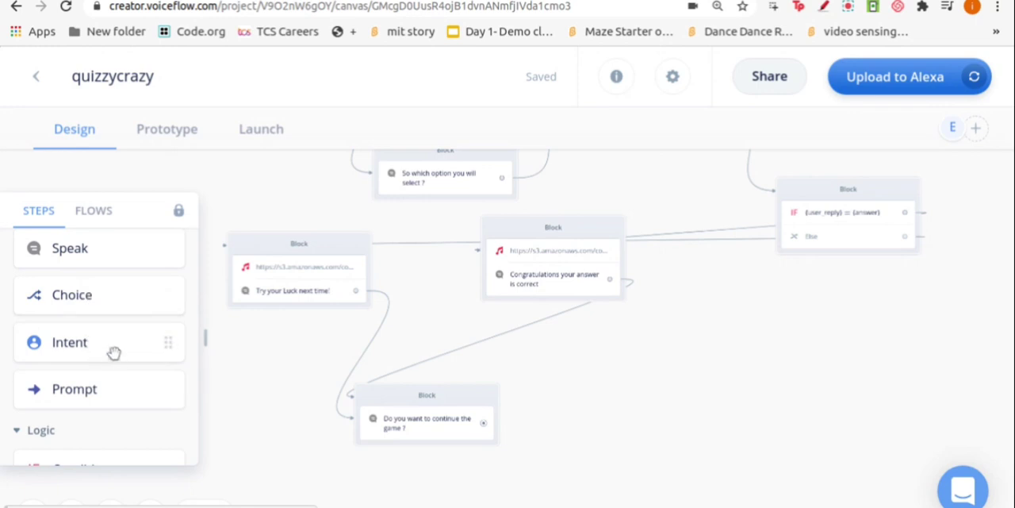
pyautogui.scroll(1, 118, 372)
pyautogui.scroll(-1, 119, 372)
pyautogui.scroll(1, 119, 372)
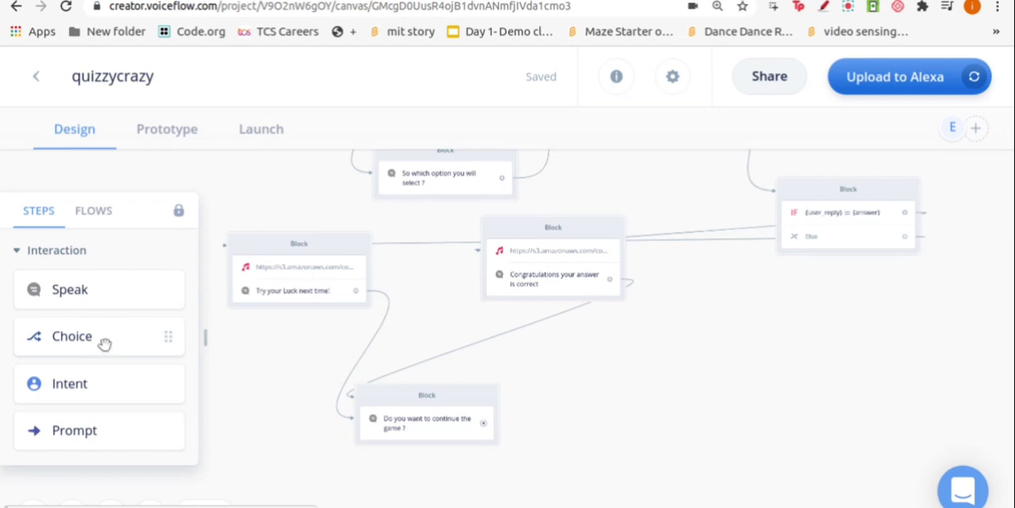
pyautogui.click(849, 8)
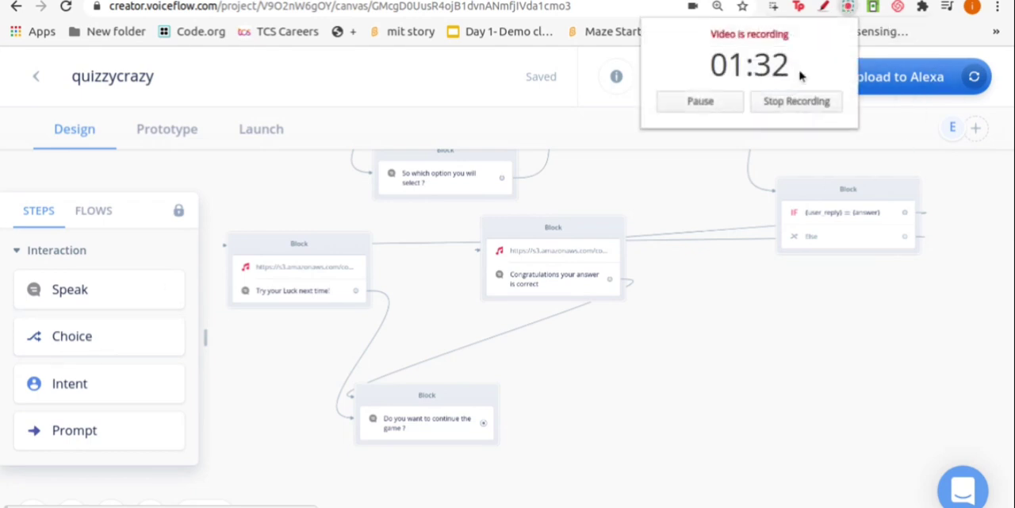
pyautogui.click(608, 130)
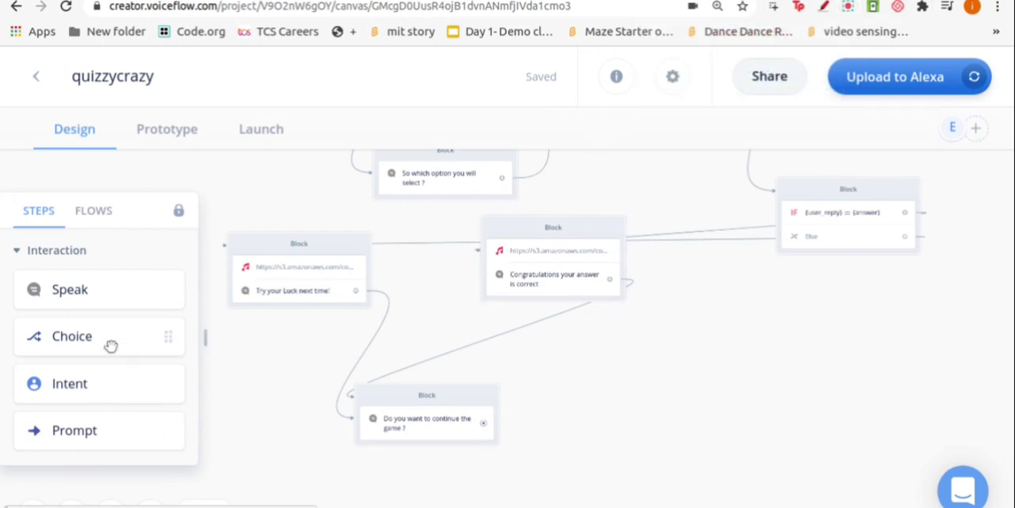
# Add a Choice block with the Yes intent and link the "Do you want to continue the game ?" block to it
pyautogui.moveTo(111, 346); pyautogui.dragTo(603, 344)
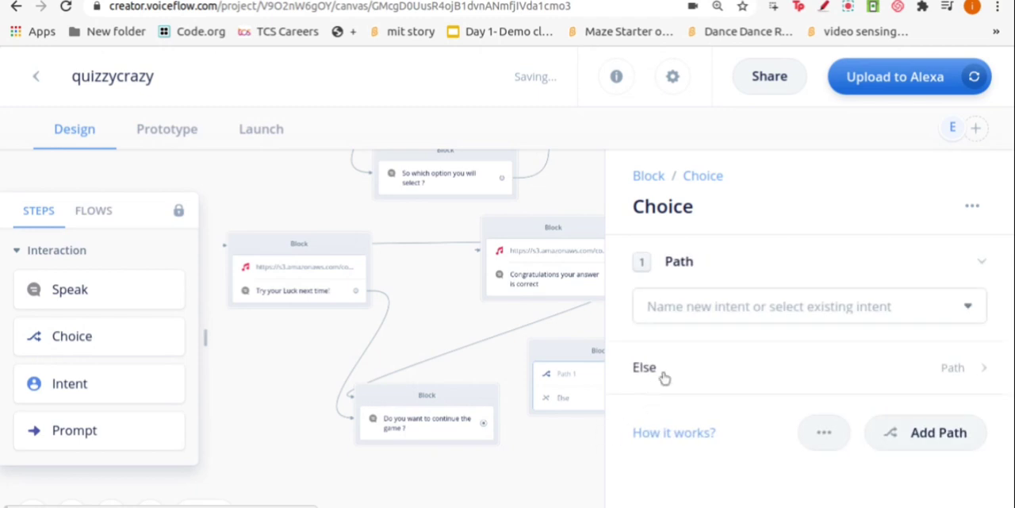
pyautogui.click(694, 306)
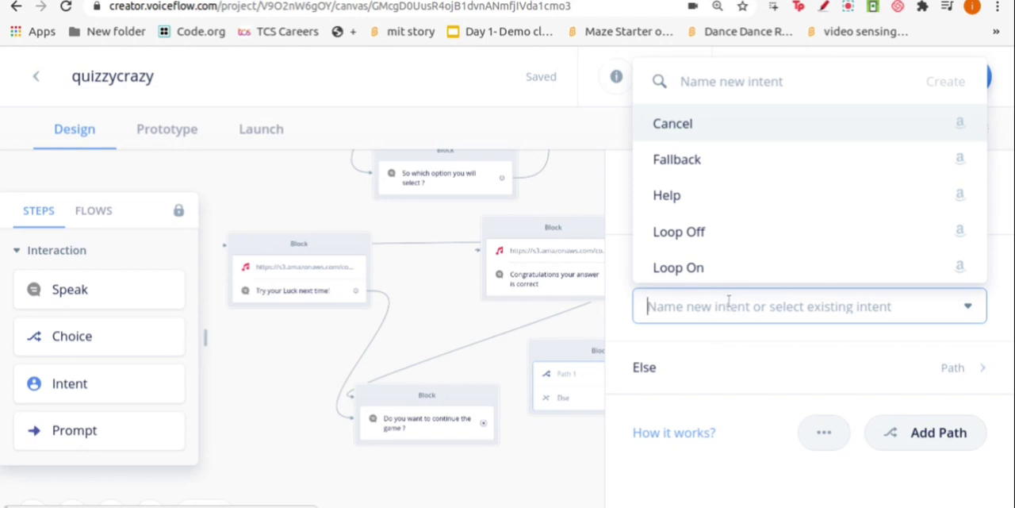
pyautogui.write('yes')
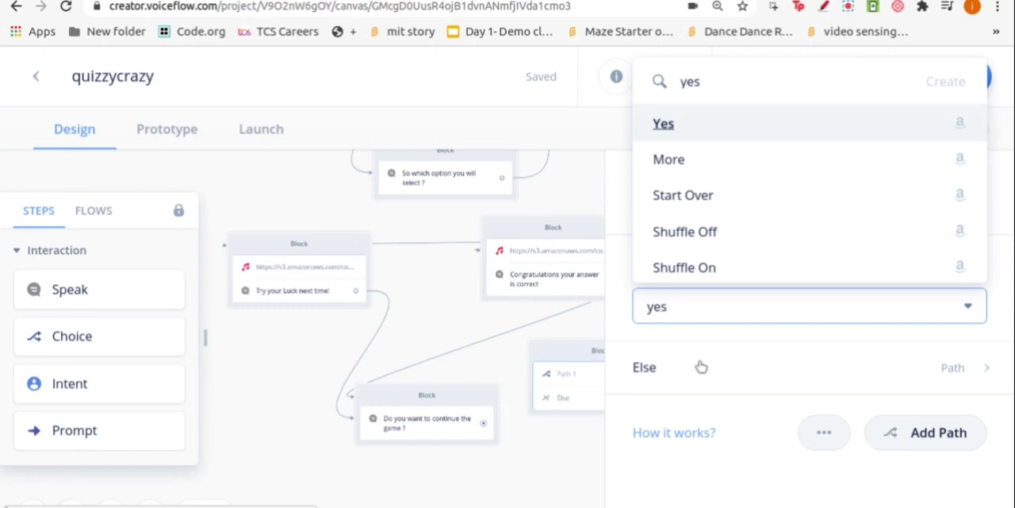
pyautogui.click(665, 126)
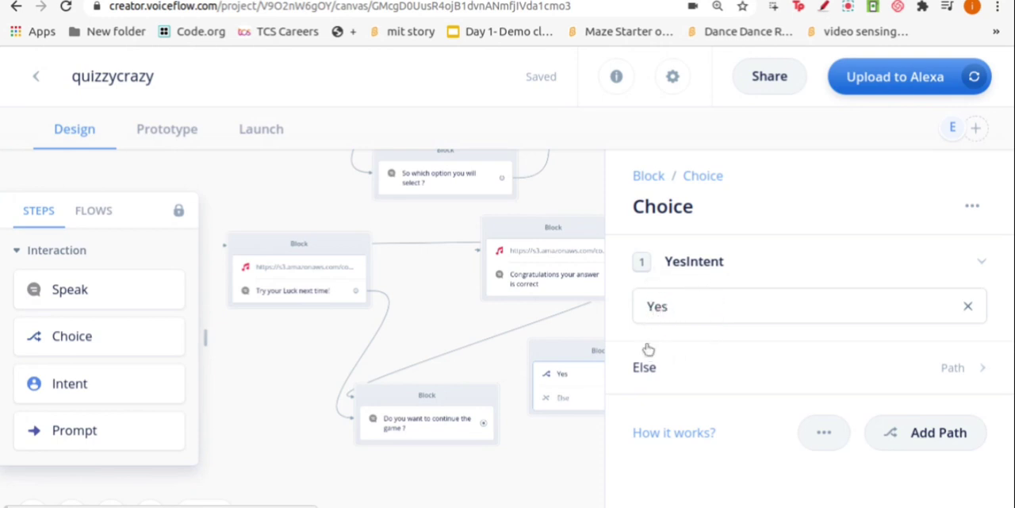
pyautogui.click(555, 436)
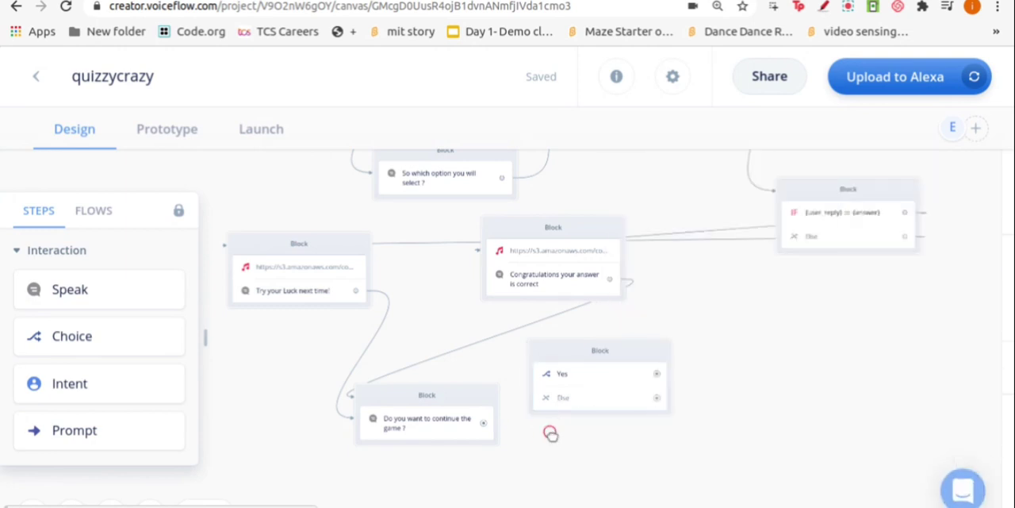
pyautogui.moveTo(483, 422); pyautogui.dragTo(540, 361)
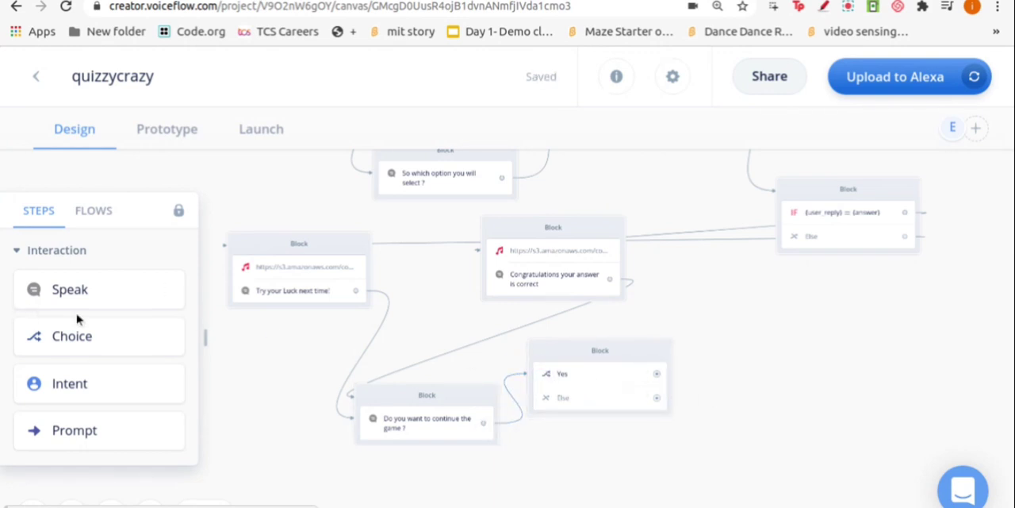
# Link the Yes path of the Choice block back to the "Your Question is {question}" block
pyautogui.moveTo(92, 296); pyautogui.dragTo(733, 355)
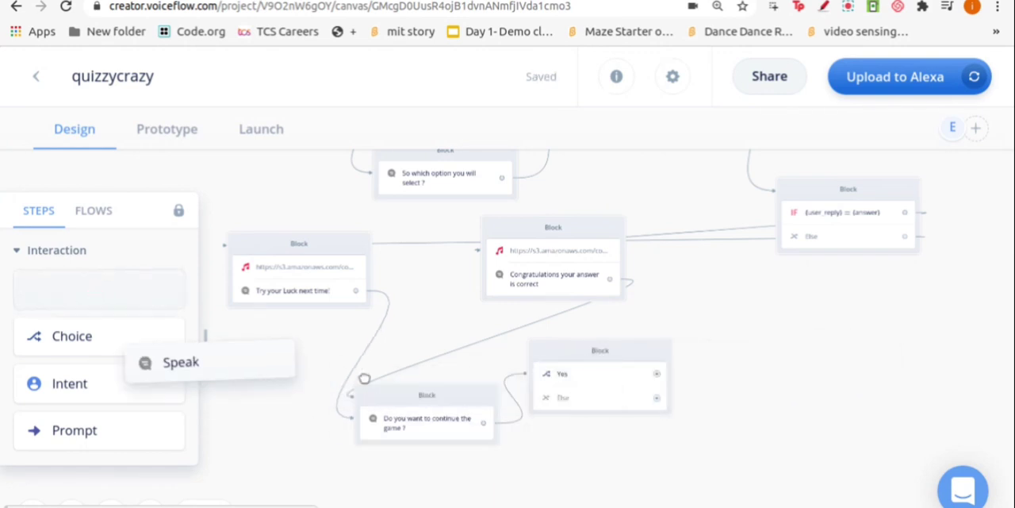
pyautogui.scroll(-2, 730, 390)
pyautogui.scroll(-1, 732, 394)
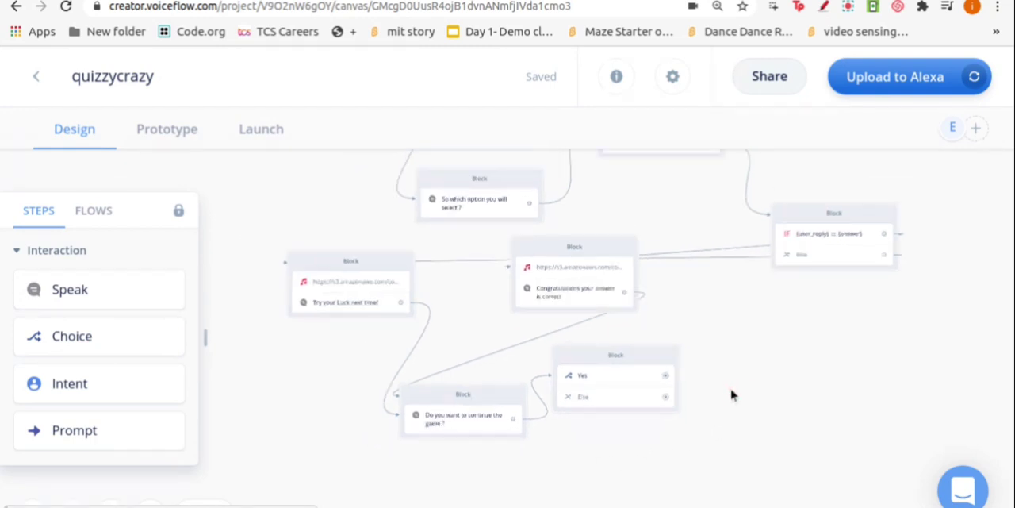
pyautogui.scroll(1, 731, 394)
pyautogui.scroll(-3, 777, 361)
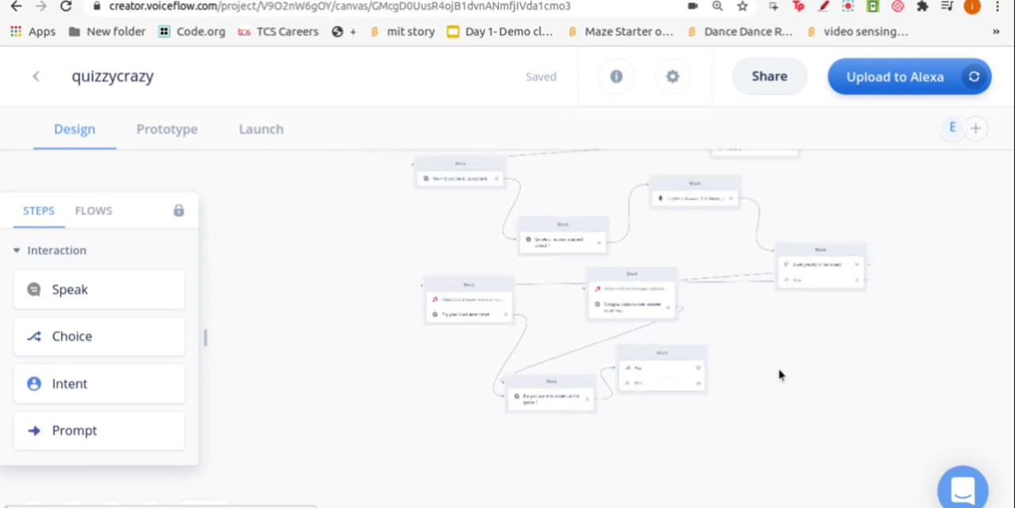
pyautogui.moveTo(717, 373); pyautogui.dragTo(311, 198)
pyautogui.moveTo(396, 193); pyautogui.dragTo(418, 179)
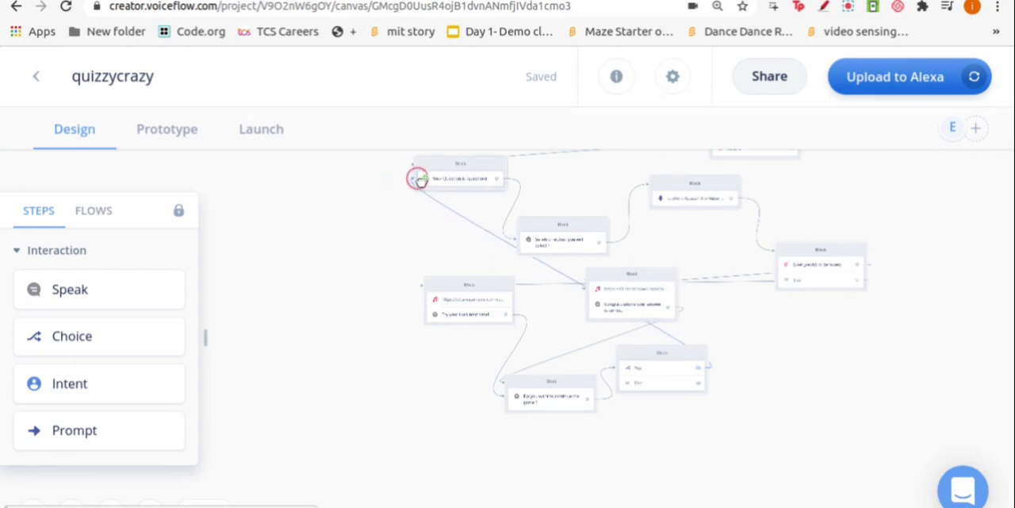
# Move the Choice block slightly up and to the left, just below the "Congratulations your answer is correct" block
pyautogui.scroll(-2, 530, 228)
pyautogui.scroll(4, 530, 222)
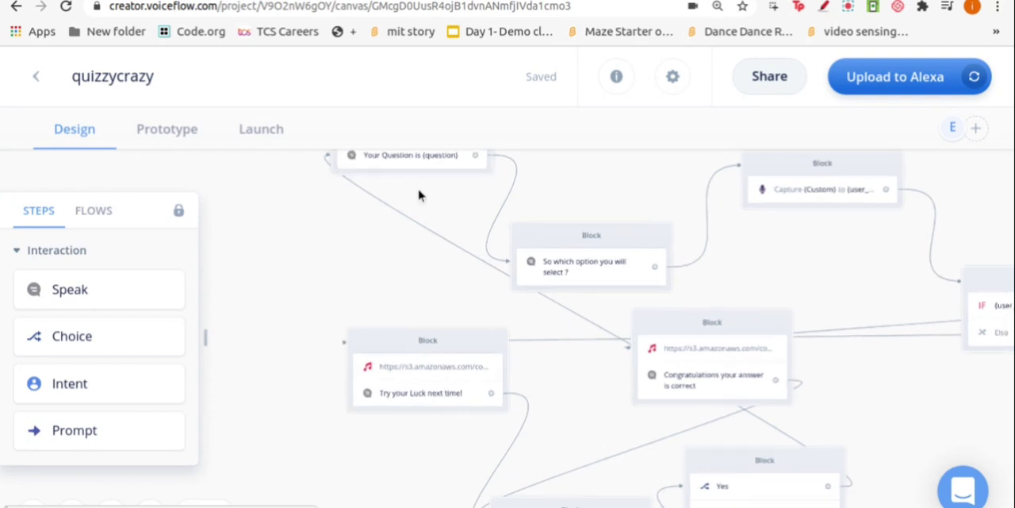
pyautogui.scroll(-1, 531, 201)
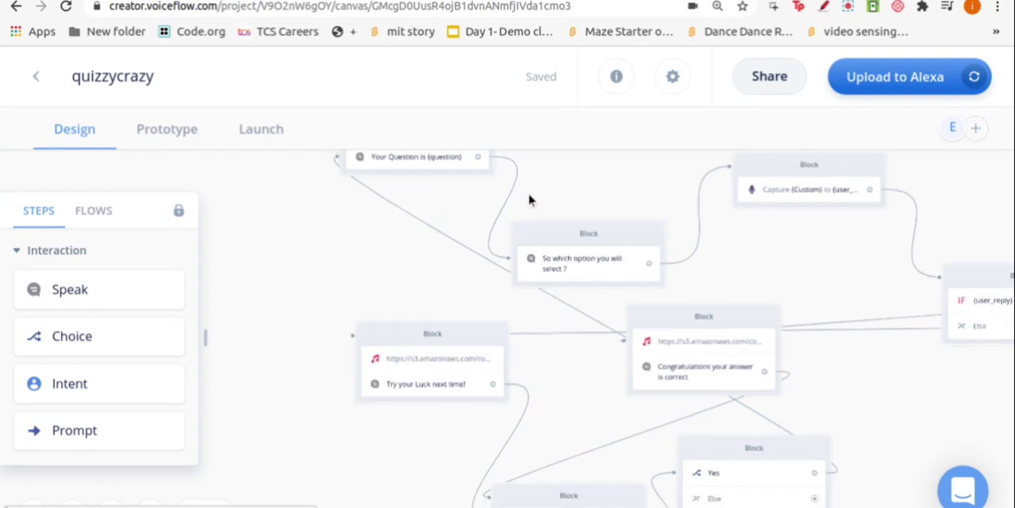
pyautogui.scroll(2, 546, 357)
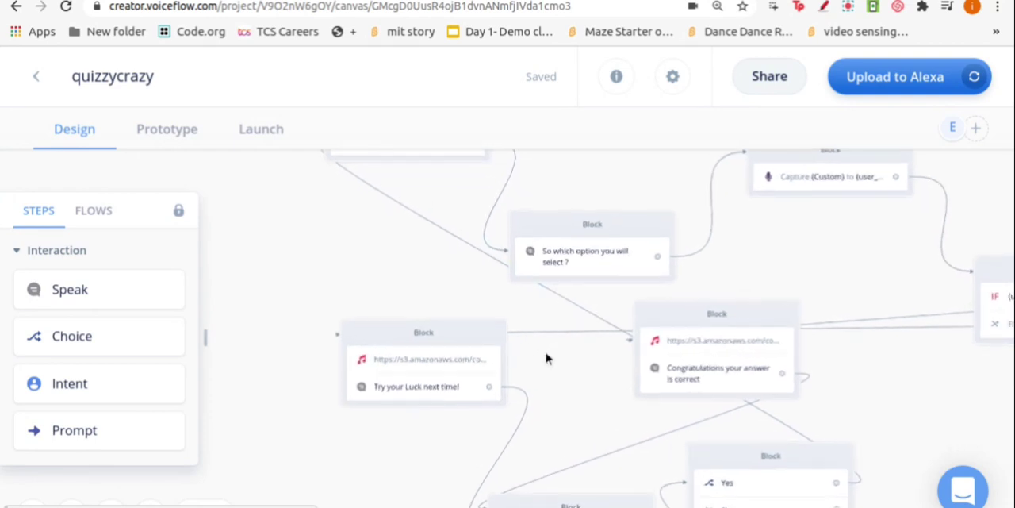
pyautogui.scroll(1, 793, 436)
pyautogui.scroll(-2, 800, 435)
pyautogui.scroll(-1, 800, 435)
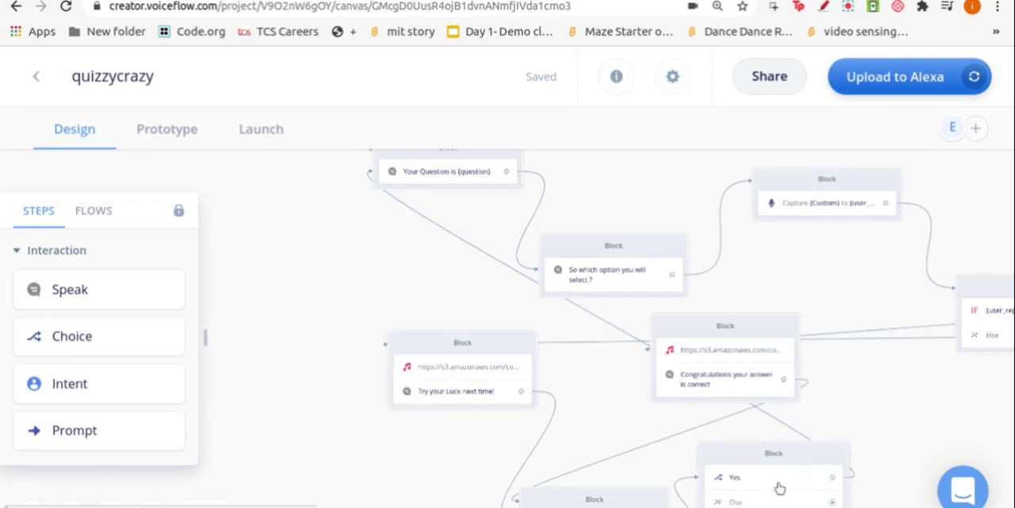
pyautogui.moveTo(727, 458); pyautogui.dragTo(685, 434)
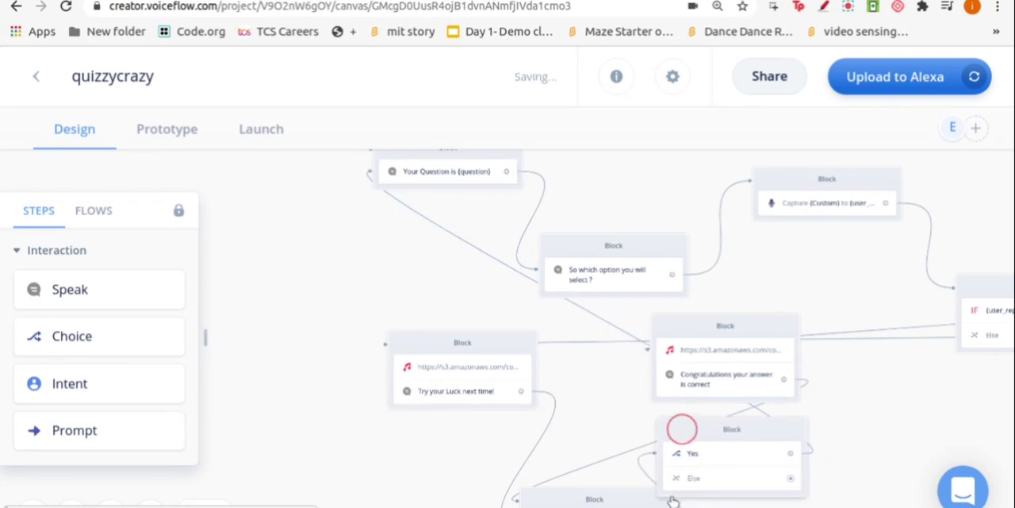
# Add a Speak block to the right of the Choice block with the Joey voice saying "Thanks for using this skill"
pyautogui.moveTo(81, 287); pyautogui.dragTo(936, 421)
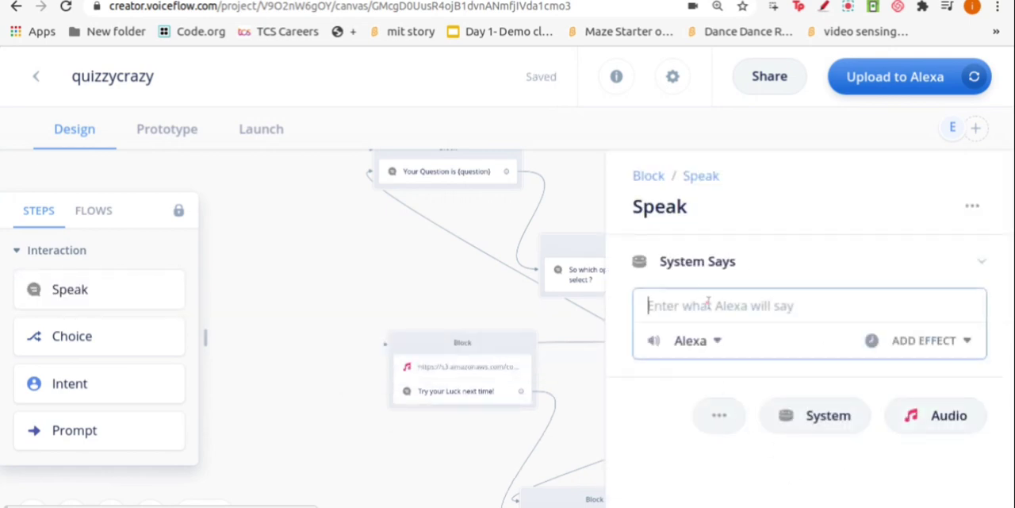
pyautogui.click(716, 341)
pyautogui.scroll(-3, 745, 203)
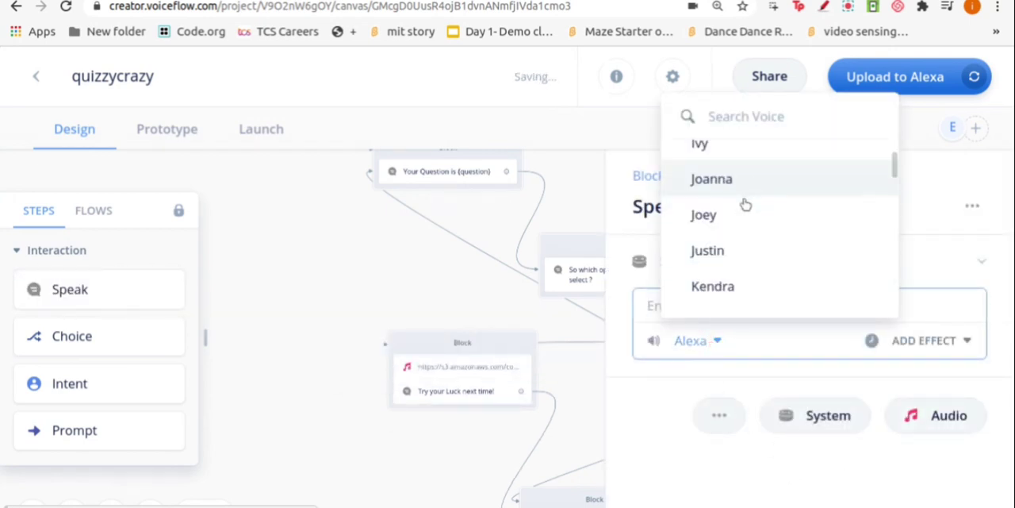
pyautogui.click(751, 191)
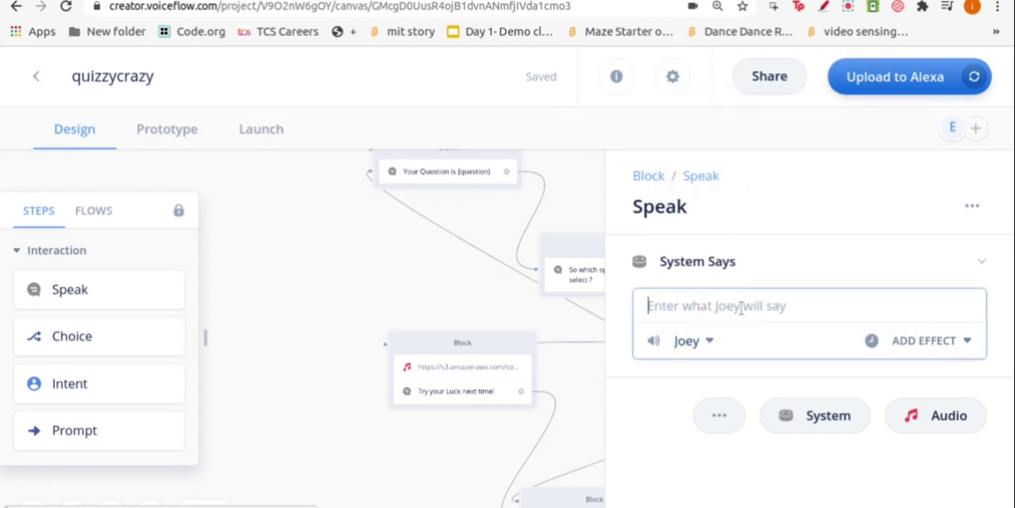
pyautogui.write('Thanks for using')
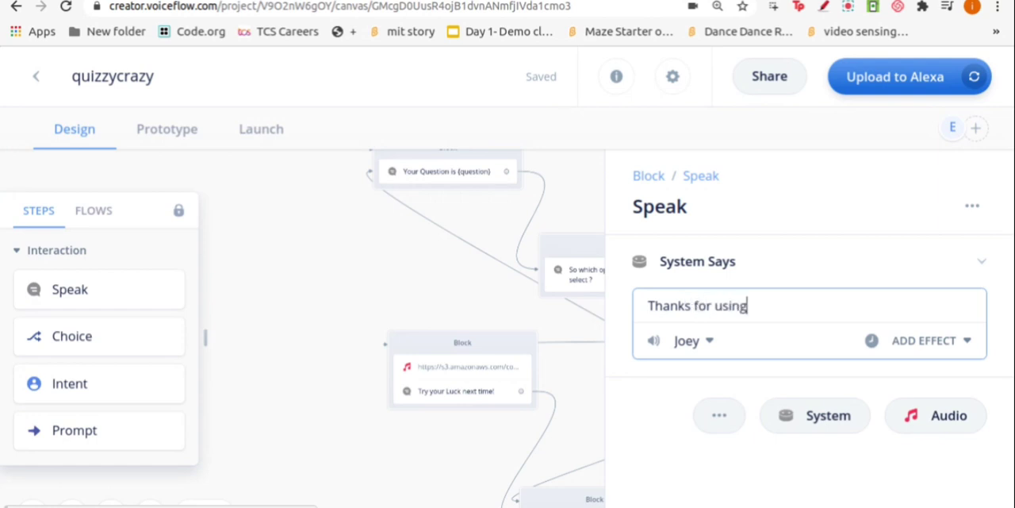
pyautogui.write(' this skill')
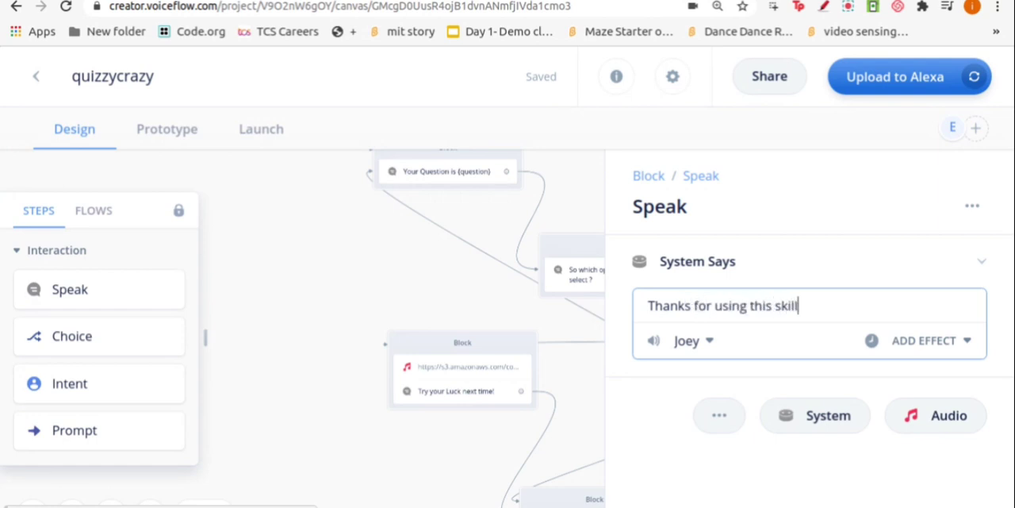
# Add a second system message "Have a Nice Day!!" in the Alexa voice to the same Speak block
pyautogui.click(732, 379)
pyautogui.click(817, 422)
pyautogui.click(724, 400)
pyautogui.write('Haet')
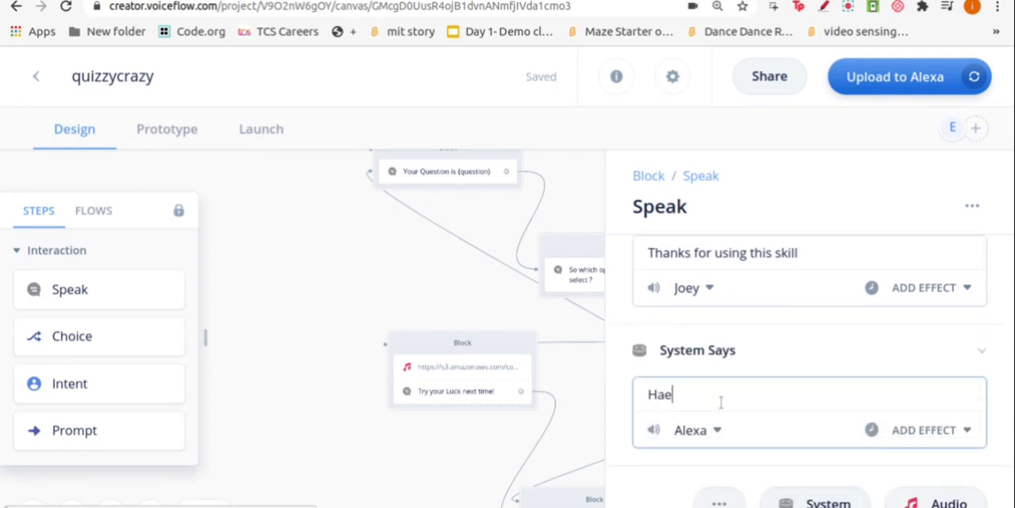
pyautogui.press('BackSpace')
pyautogui.press('BackSpace')
pyautogui.press('BackSpace')
pyautogui.press('BackSpace')
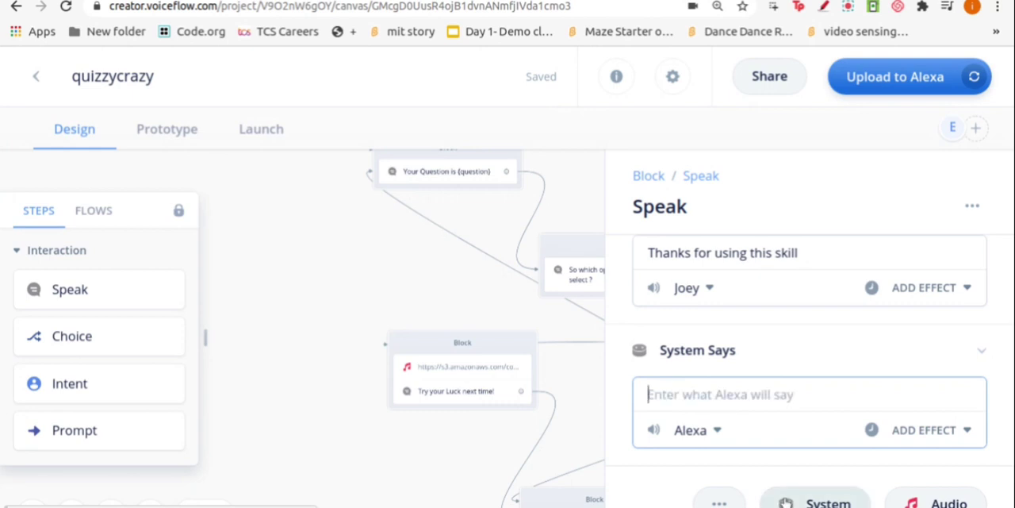
pyautogui.write('Ha')
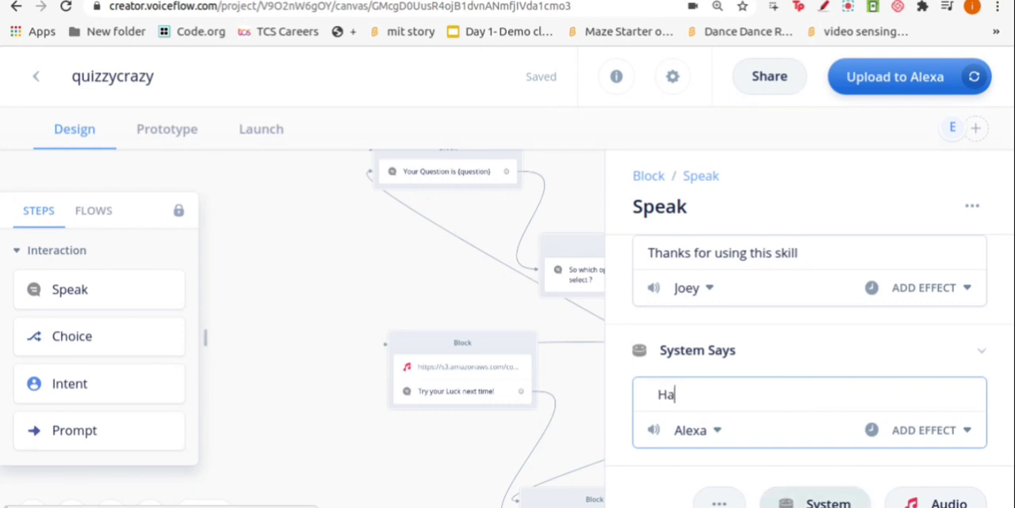
pyautogui.write('ve a Nice Day!!')
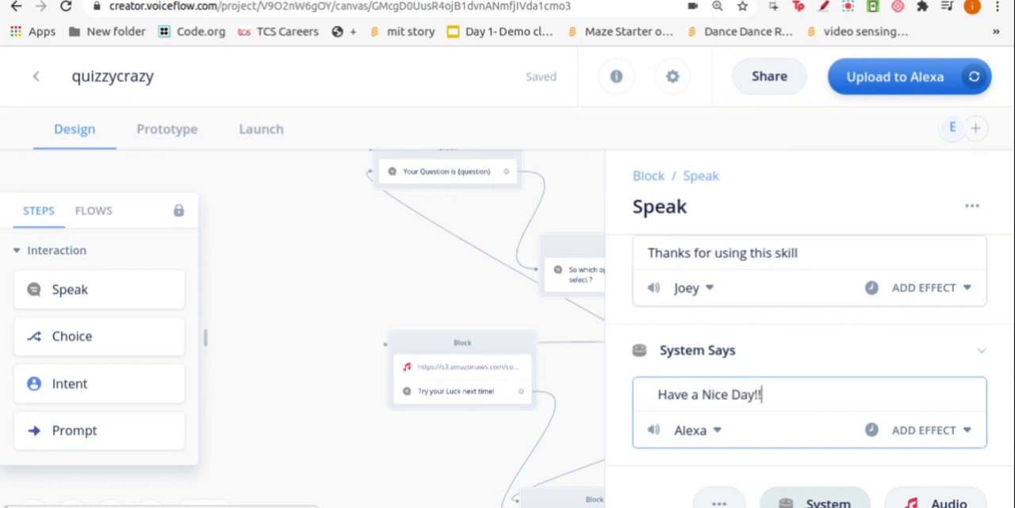
pyautogui.click(827, 355)
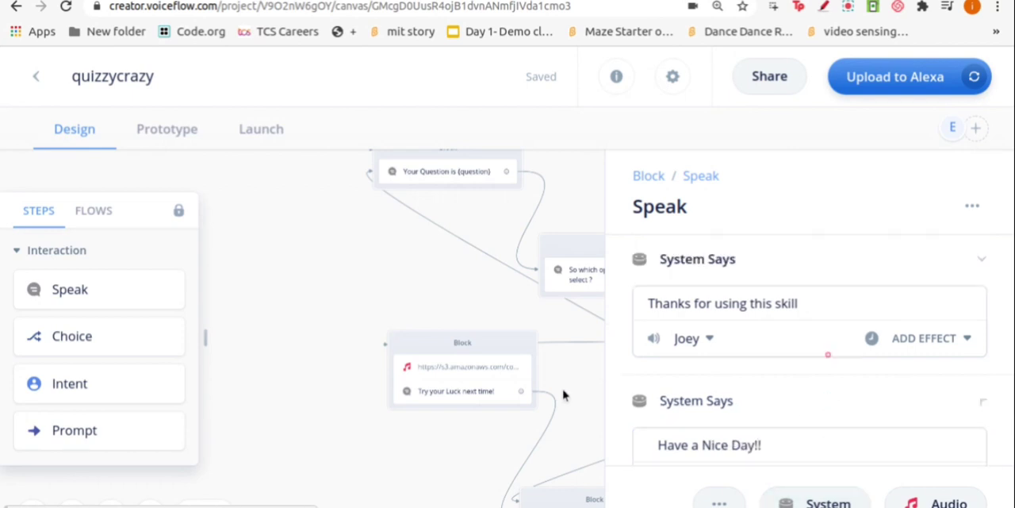
# Link the Else path of the Choice block to the "Thanks for using this skill" block
pyautogui.click(579, 387)
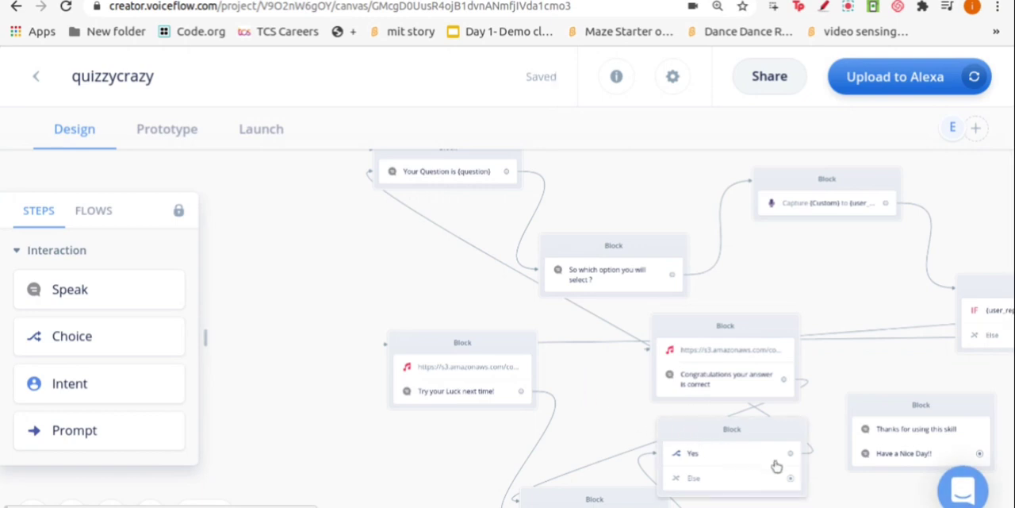
pyautogui.moveTo(791, 478); pyautogui.dragTo(847, 429)
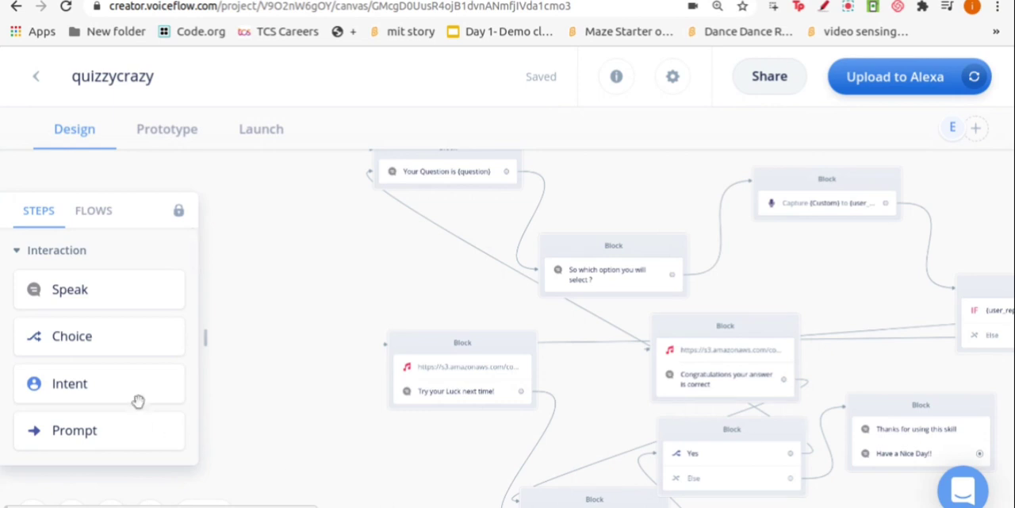
# Review the complete quiz flow on the canvas, from the start block to the closing message
pyautogui.scroll(1, 687, 362)
pyautogui.scroll(-4, 686, 362)
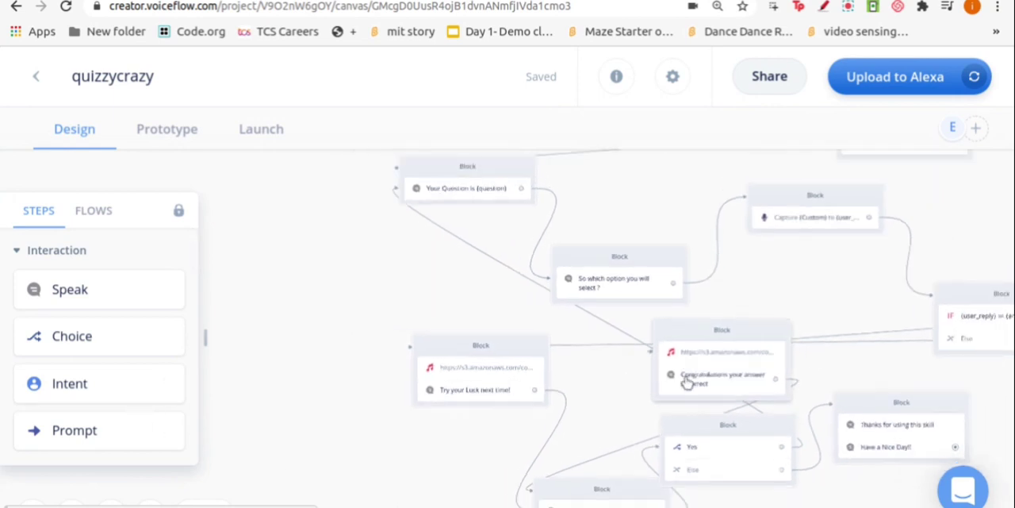
pyautogui.scroll(-3, 689, 386)
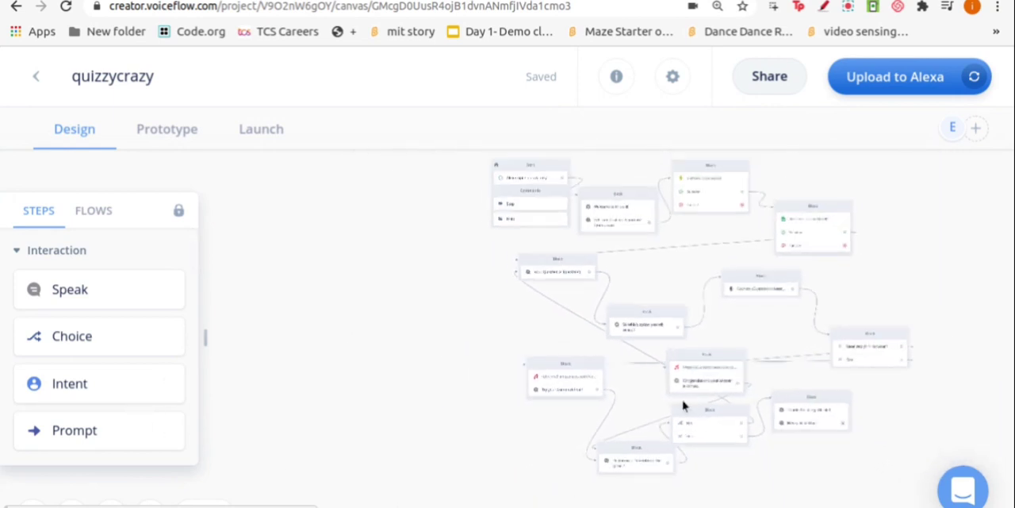
pyautogui.scroll(1, 687, 395)
pyautogui.scroll(5, 910, 424)
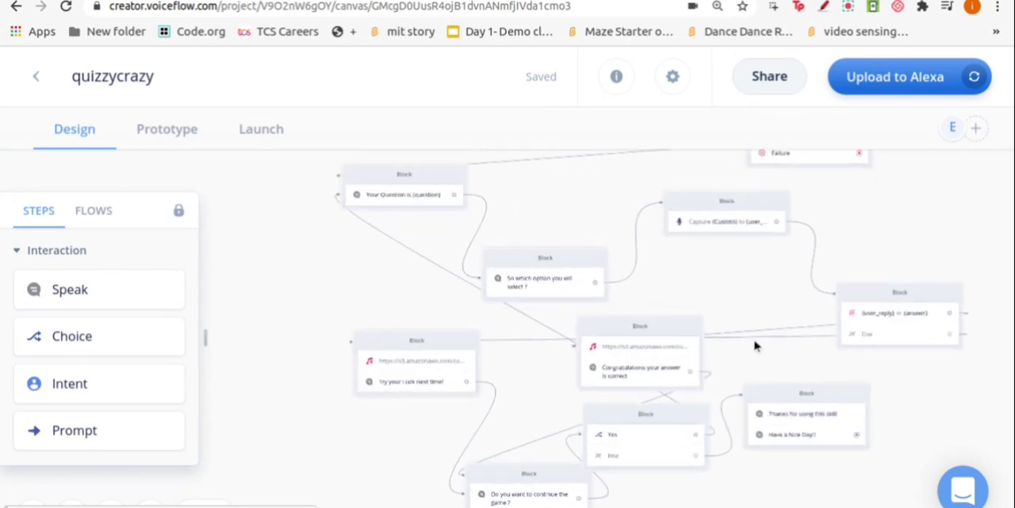
pyautogui.scroll(-6, 641, 406)
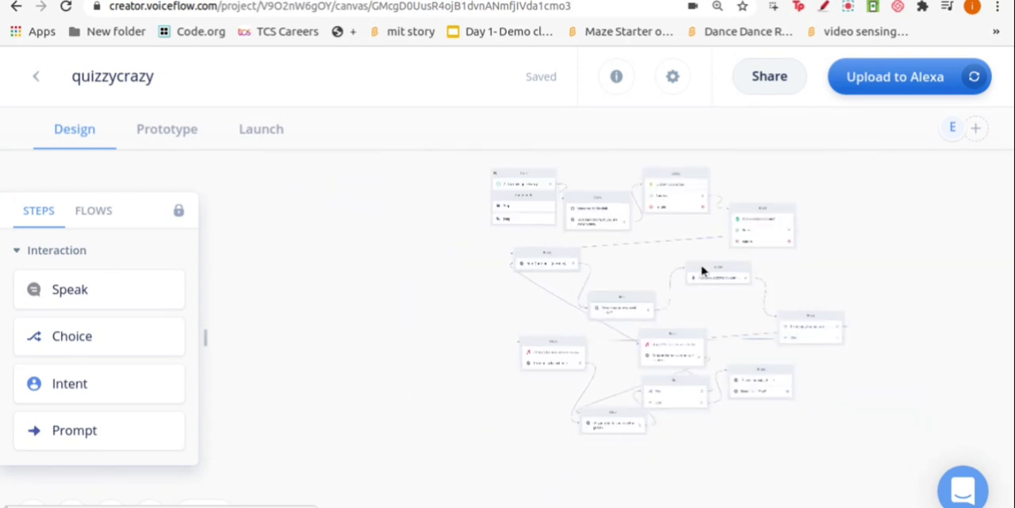
pyautogui.scroll(-1, 922, 392)
pyautogui.scroll(4, 922, 392)
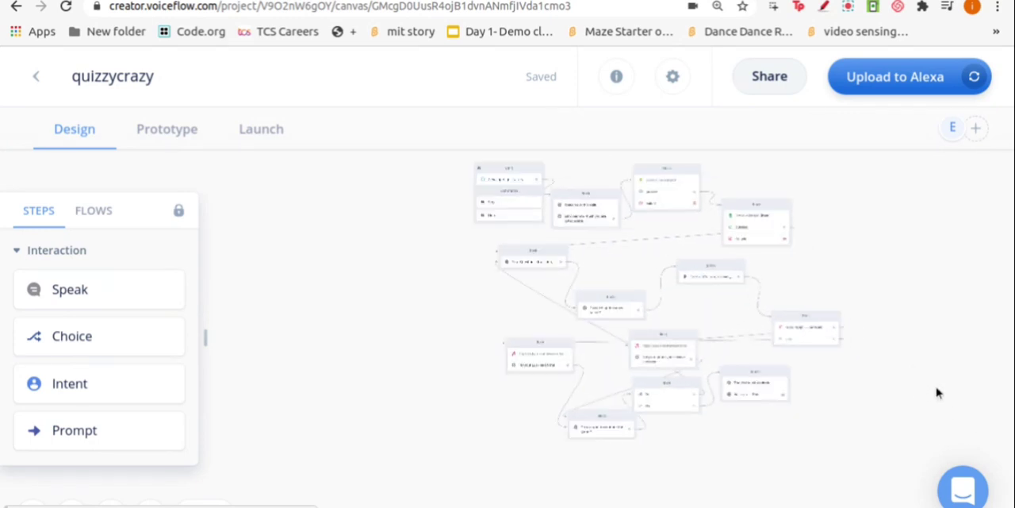
# Start a prototype test of the quizzycrazy skill
pyautogui.scroll(4, 799, 319)
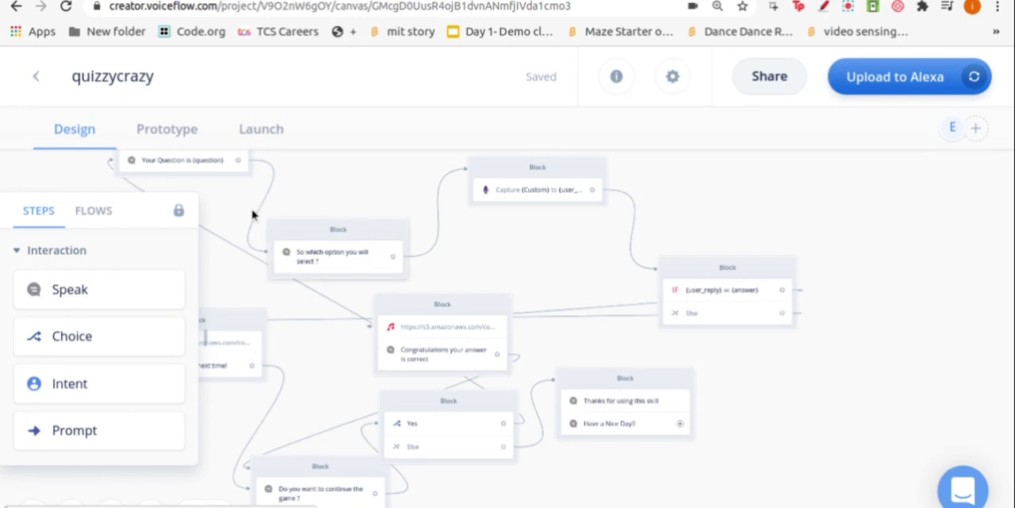
pyautogui.click(153, 136)
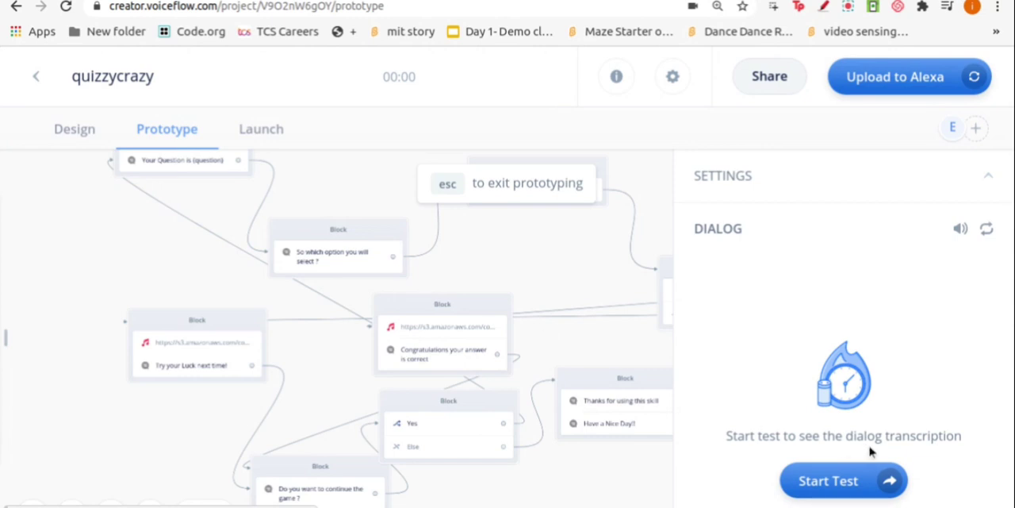
pyautogui.click(829, 486)
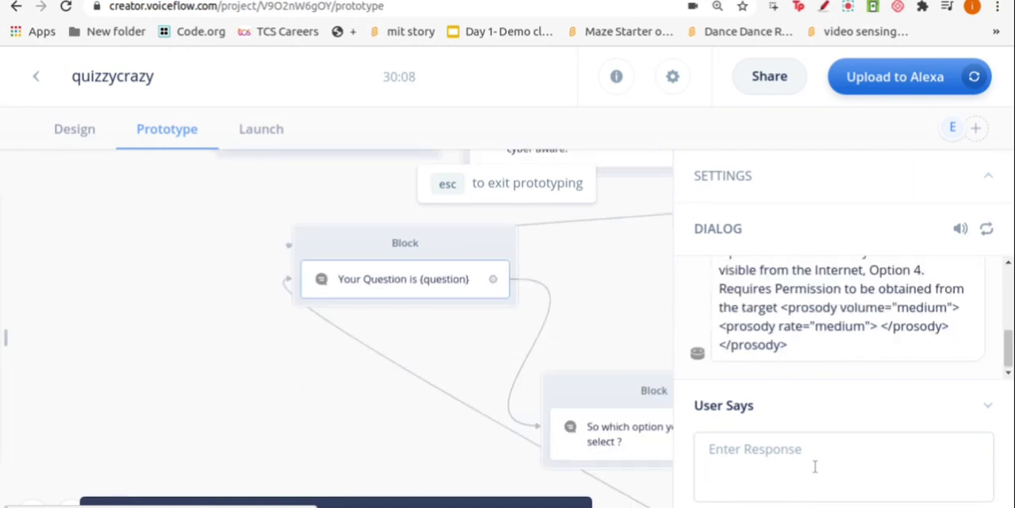
# Read the first test question with its four answers in the dialog and submit an "Option" reply to it
pyautogui.scroll(2, 825, 359)
pyautogui.scroll(-2, 825, 358)
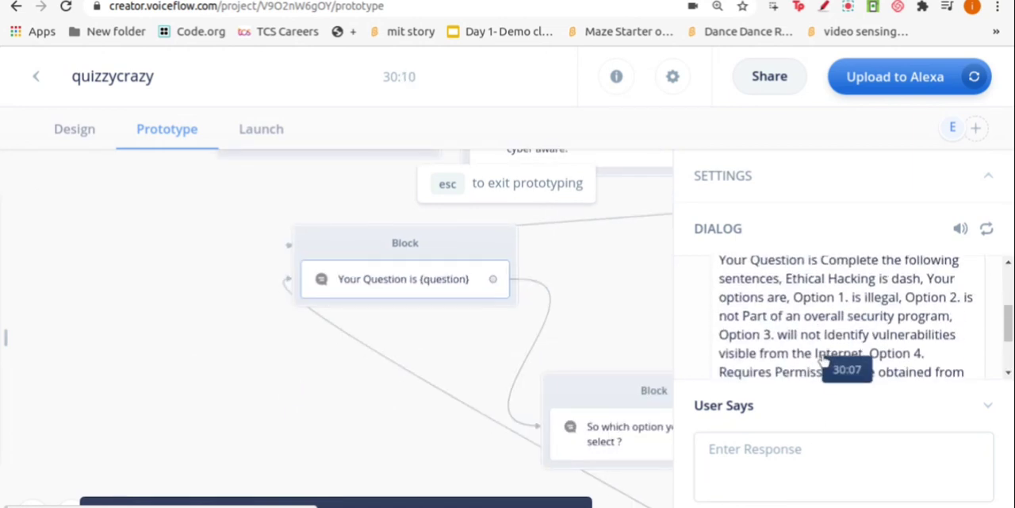
pyautogui.scroll(-2, 825, 361)
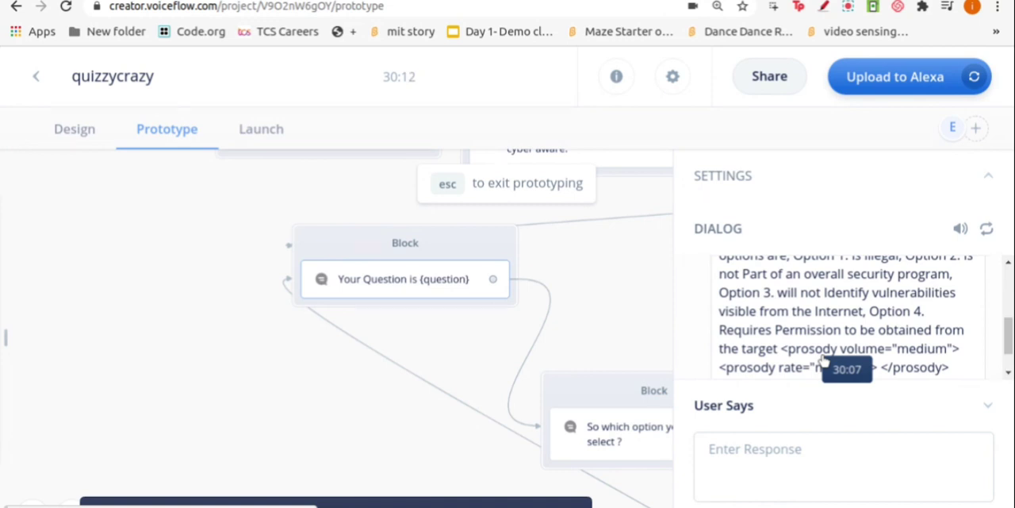
pyautogui.scroll(2, 823, 358)
pyautogui.scroll(-2, 824, 359)
pyautogui.scroll(-1, 822, 365)
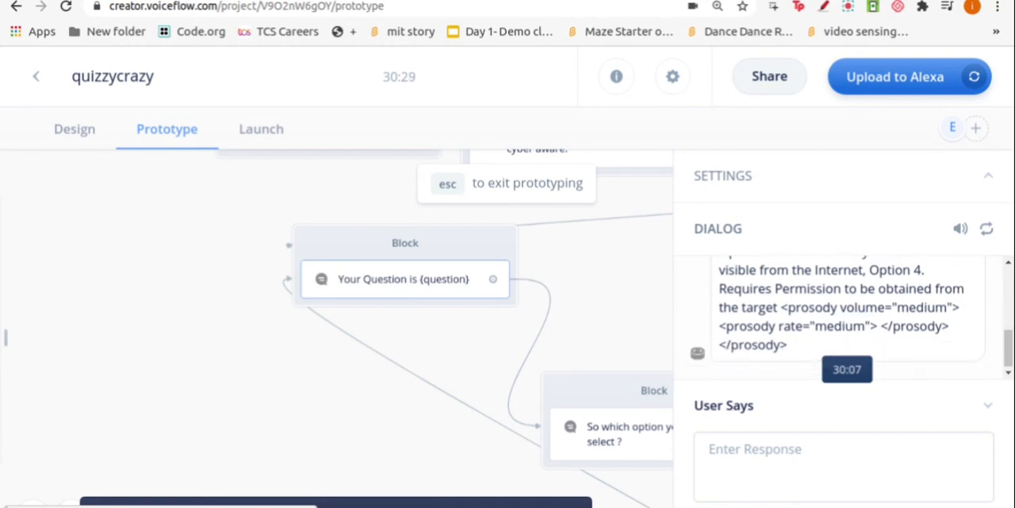
pyautogui.click(775, 456)
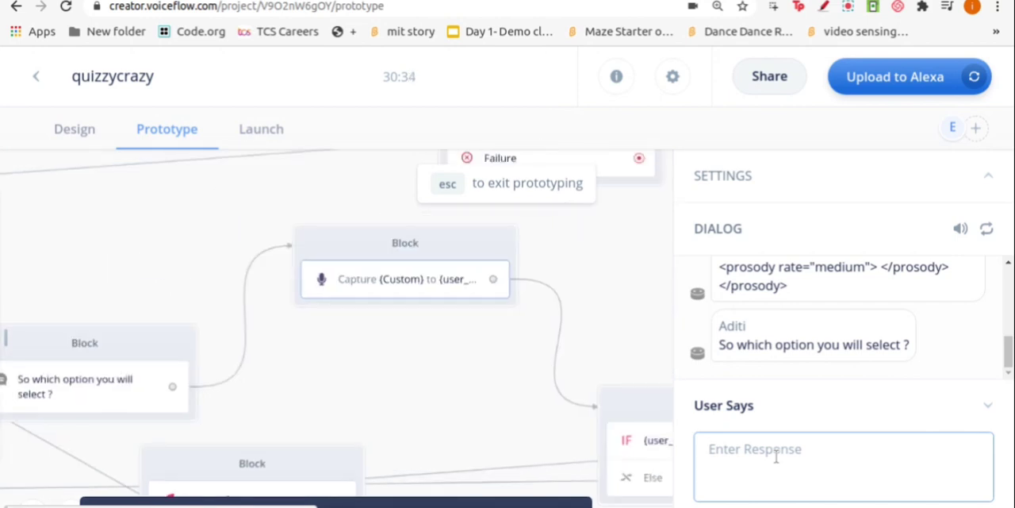
pyautogui.write('Option')
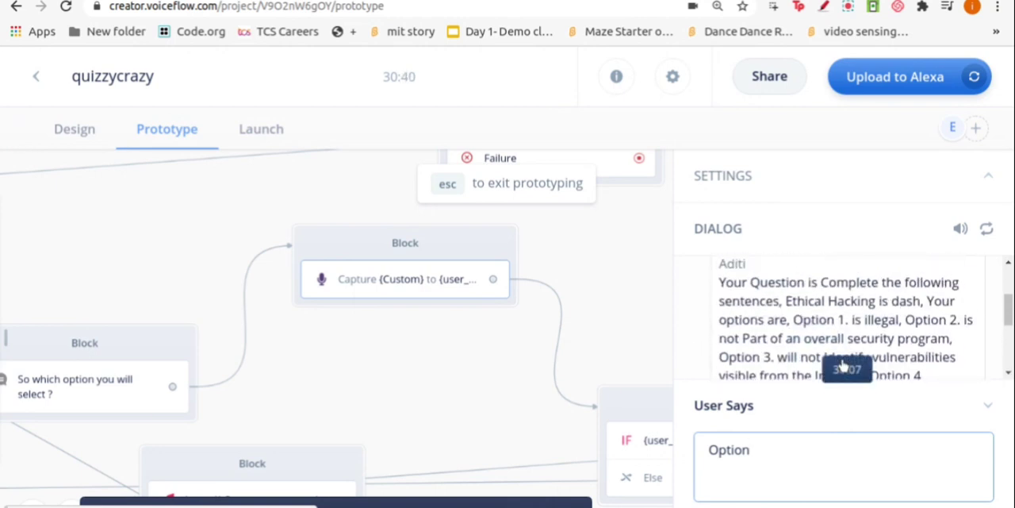
pyautogui.scroll(-1, 946, 359)
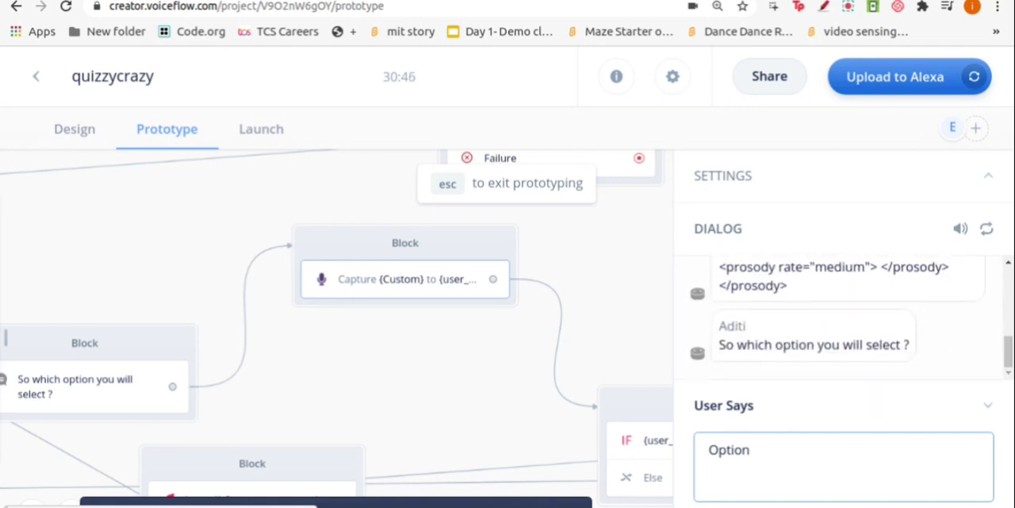
pyautogui.press('Return')
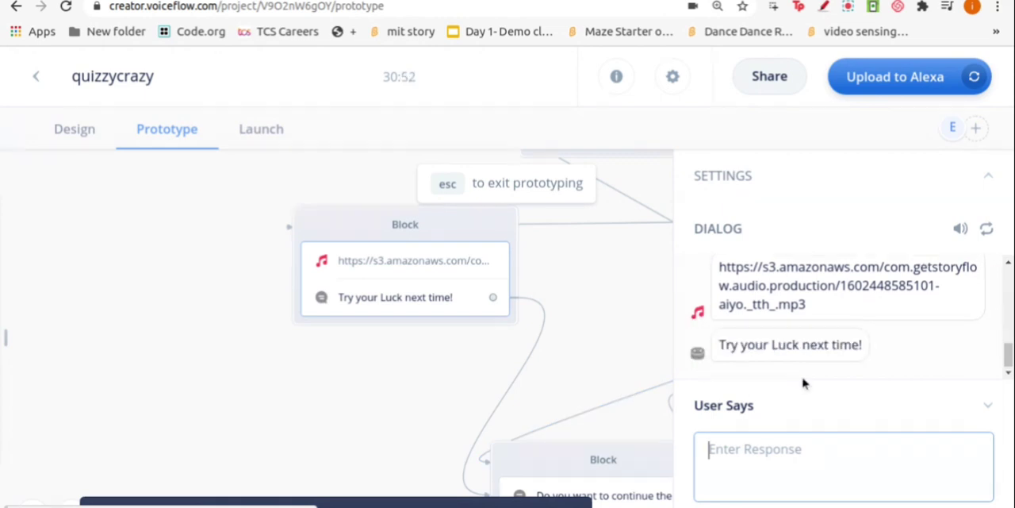
# Reply "Yes" to the question about continuing the game
pyautogui.click(789, 451)
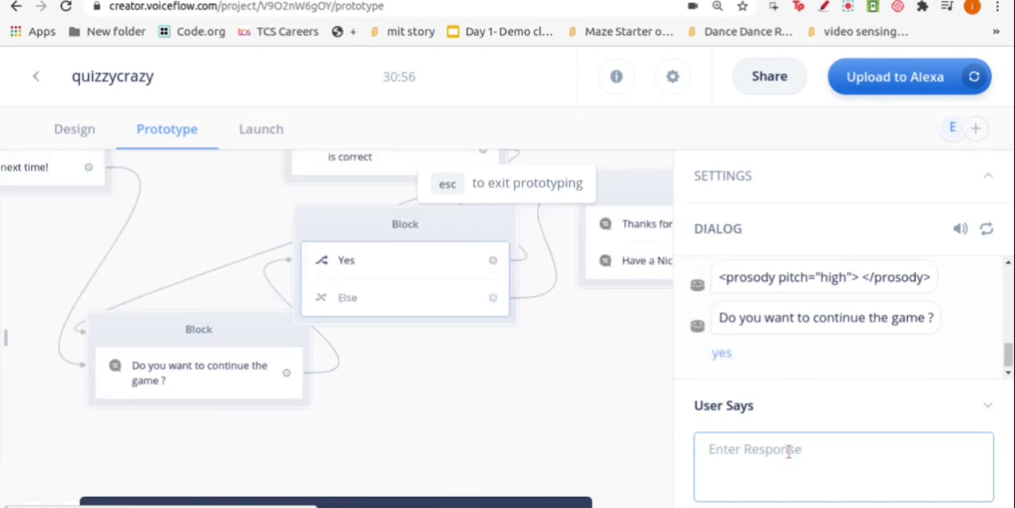
pyautogui.write('Ye')
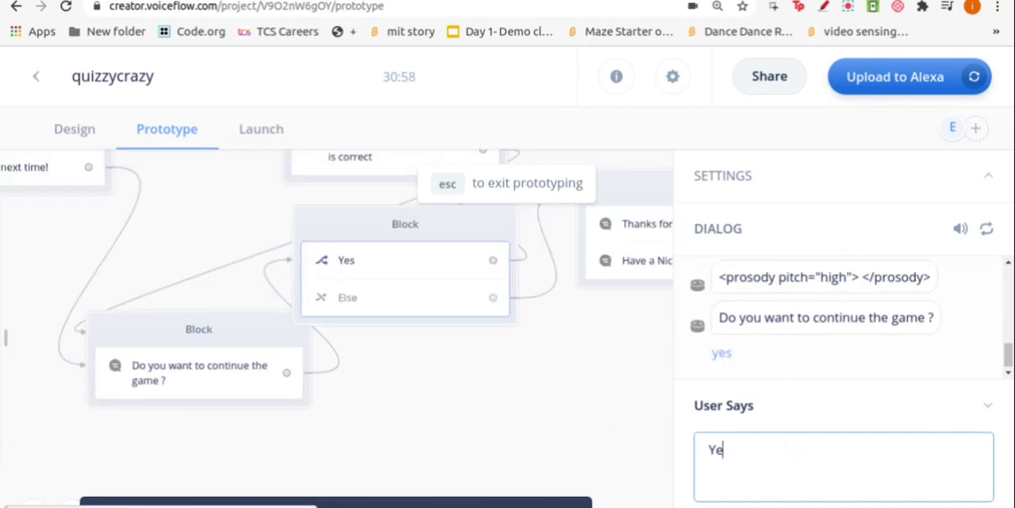
pyautogui.press('Return')
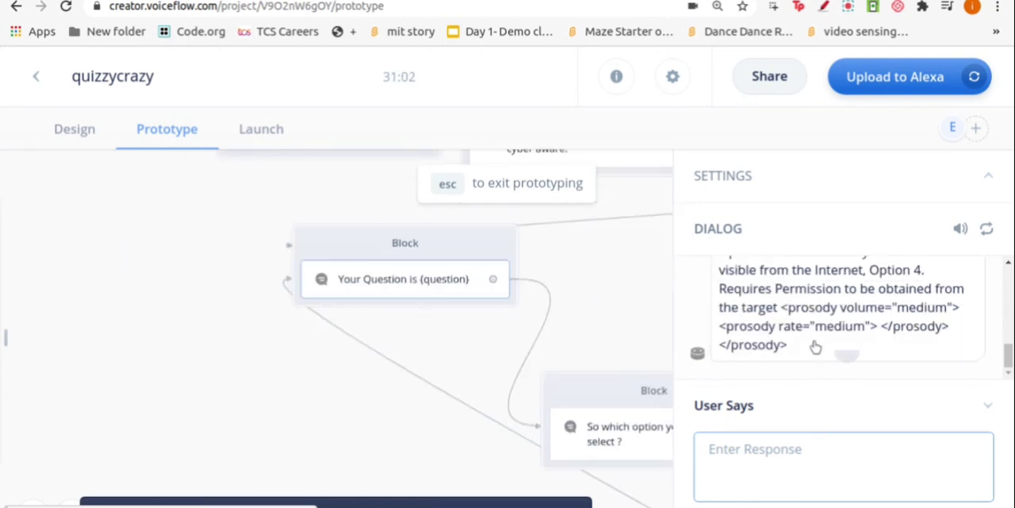
# Read the repeated Ethical Hacking question and its answers in the dialog and submit "Option 2" as the reply
pyautogui.scroll(1, 813, 344)
pyautogui.scroll(2, 814, 344)
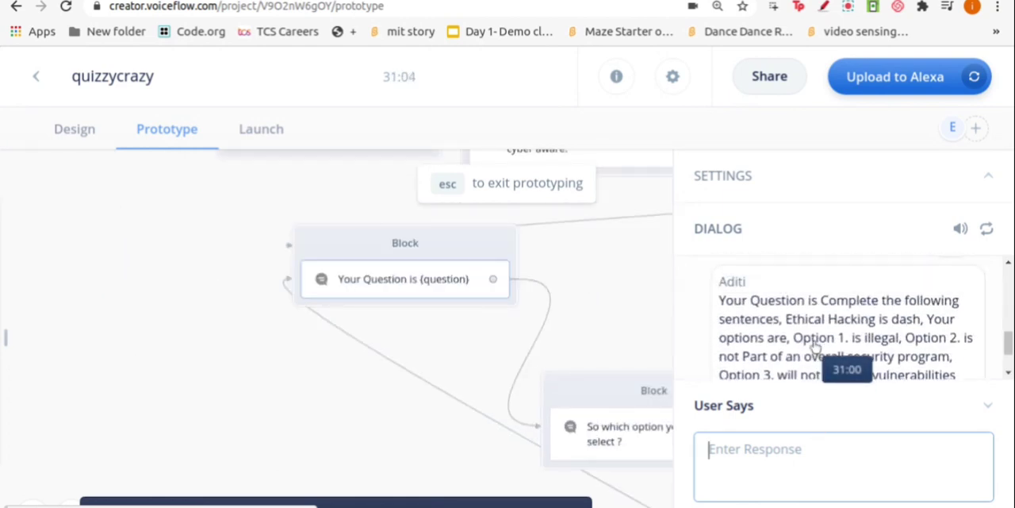
pyautogui.scroll(-1, 813, 359)
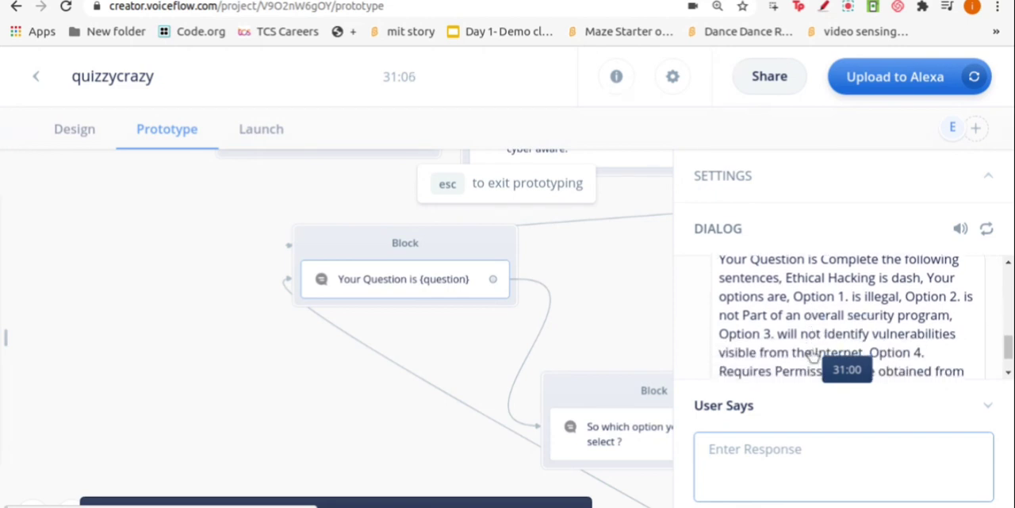
pyautogui.scroll(-1, 813, 357)
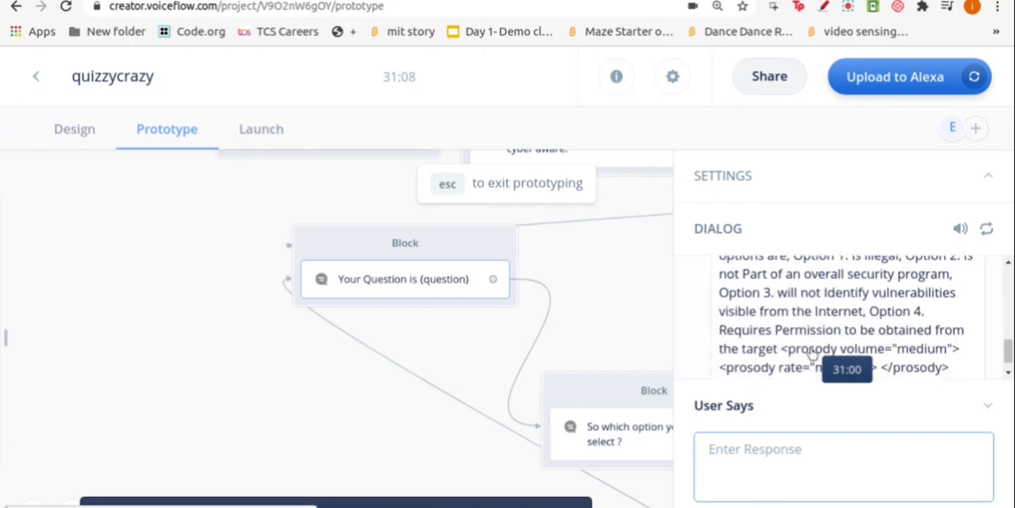
pyautogui.scroll(-1, 812, 353)
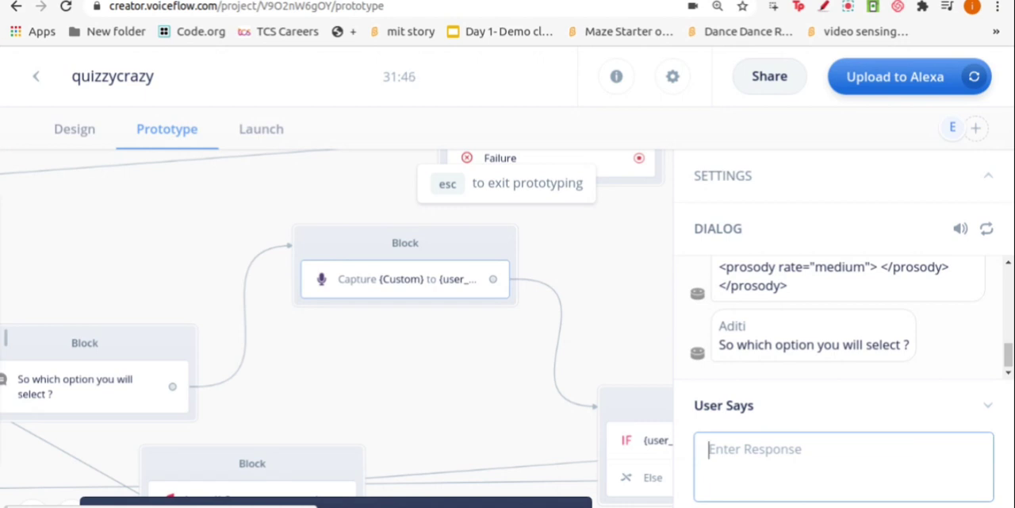
pyautogui.write('OP')
pyautogui.press('BackSpace')
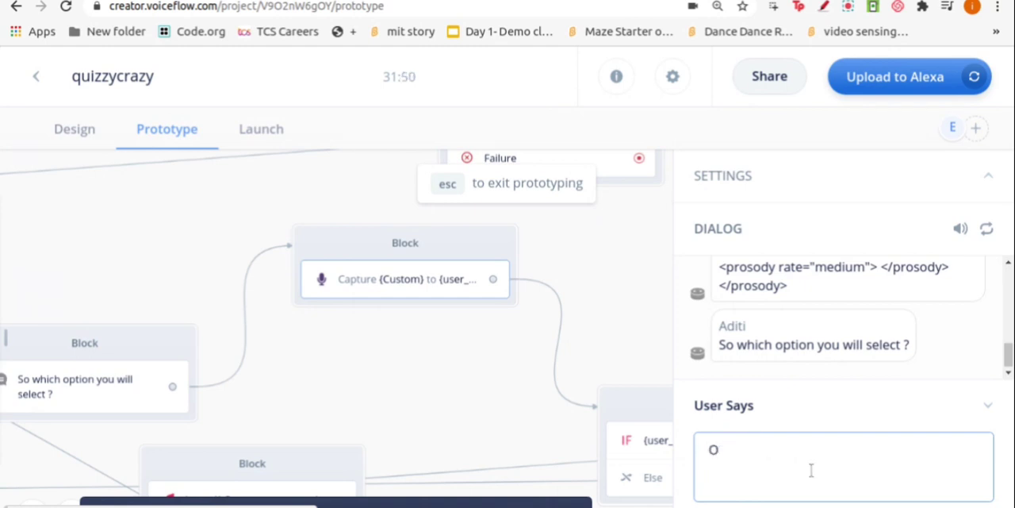
pyautogui.write('ption 2')
pyautogui.press('Return')
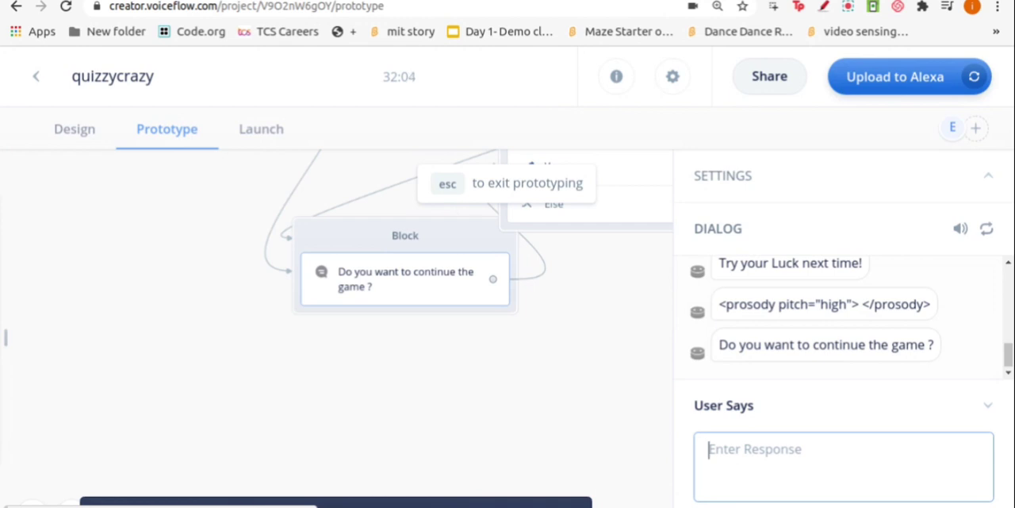
# Reply "No" to the continue question to end the test session
pyautogui.write('yes')
pyautogui.press('Return')
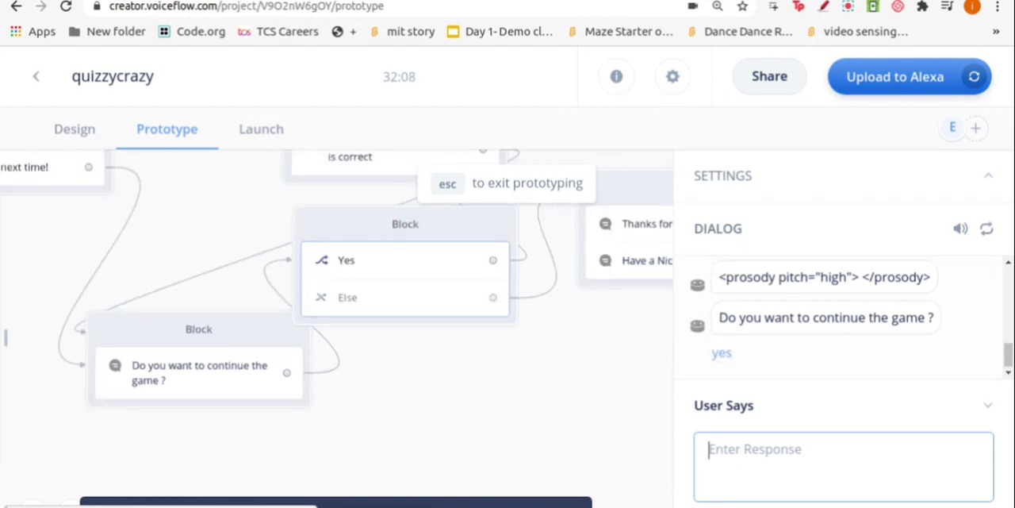
pyautogui.write('No')
pyautogui.press('Return')
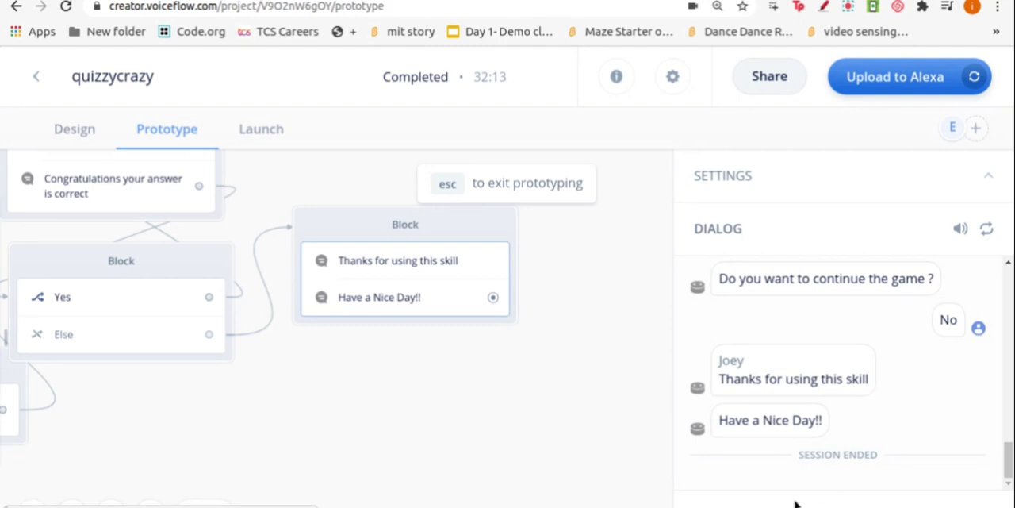
pyautogui.click(848, 8)
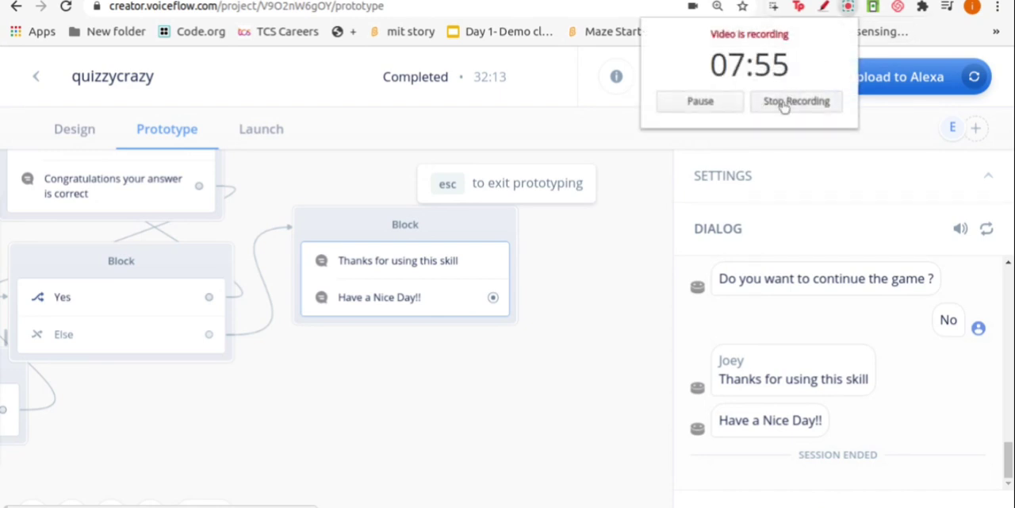
pyautogui.click(797, 101)
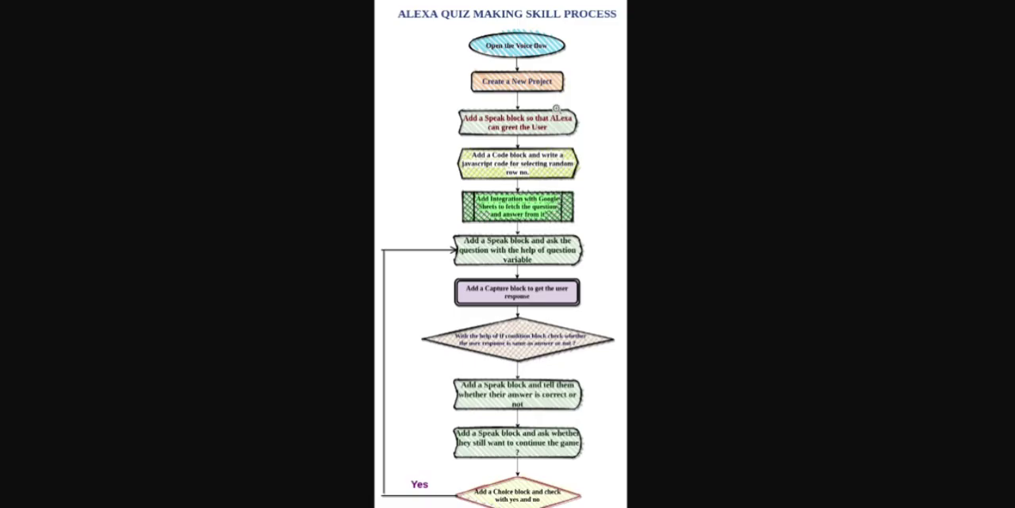
# Look over the "Alexa Quiz Making Skill Process" flowchart and enlarge its opening stages for reading
pyautogui.scroll(-1, 548, 106)
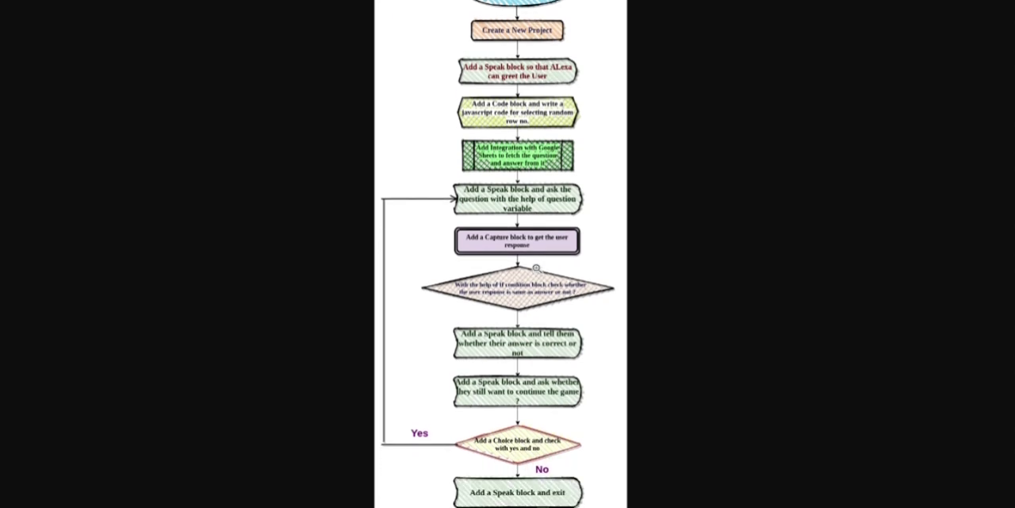
pyautogui.scroll(1, 602, 300)
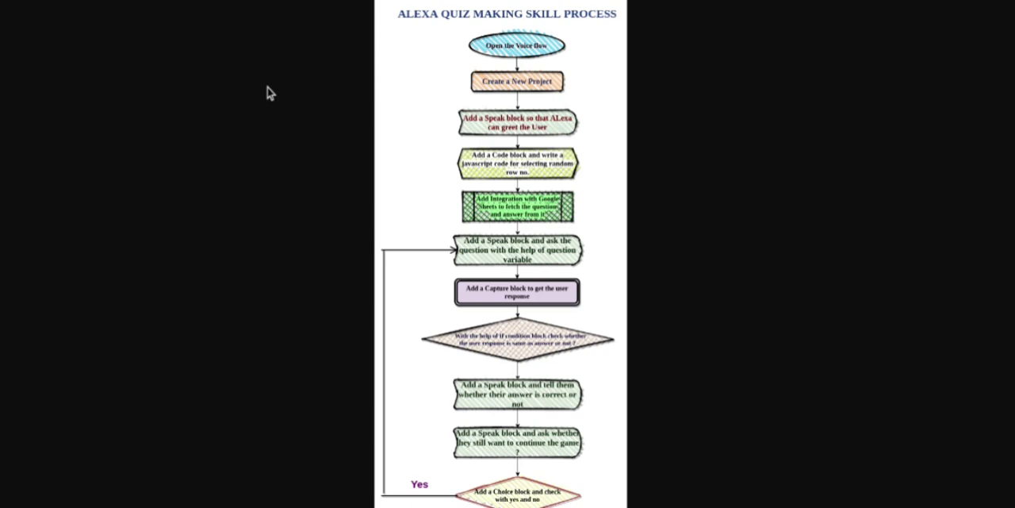
pyautogui.hotkey('ctrl', '+')
pyautogui.hotkey('ctrl', '+')
pyautogui.hotkey('ctrl', '+')
pyautogui.hotkey('ctrl', '+')
pyautogui.hotkey('ctrl', '+')
pyautogui.hotkey('ctrl', '+')
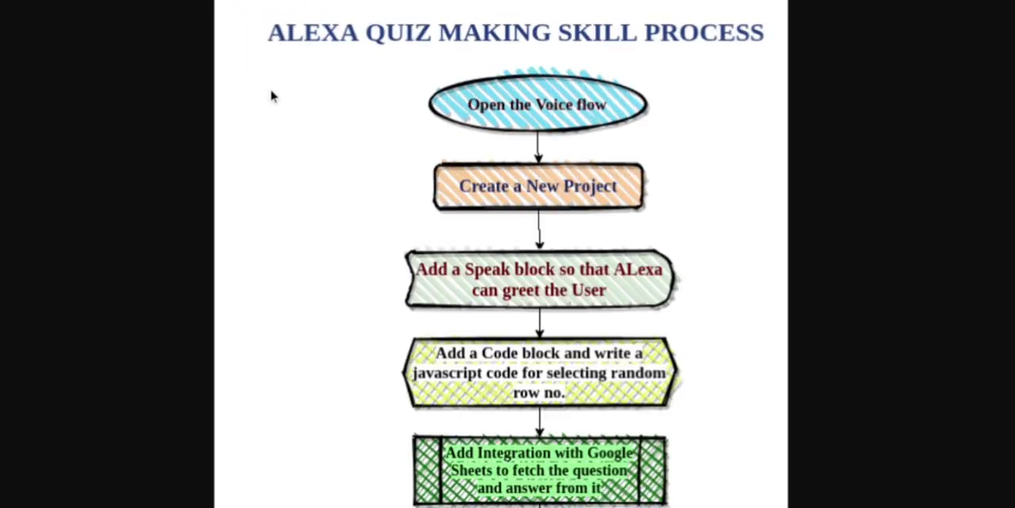
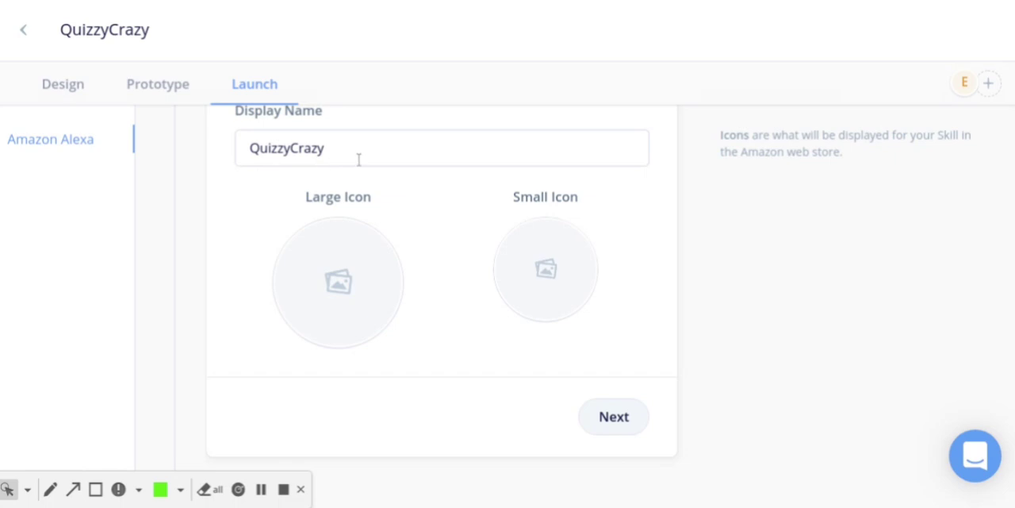
# Change the skill's display name to "Cyber Quiz"
pyautogui.scroll(1, 358, 160)
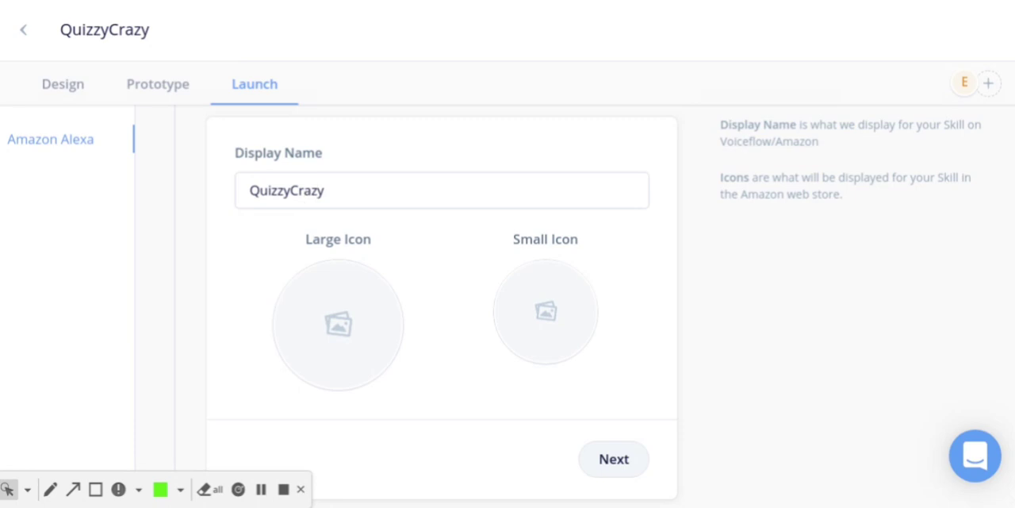
pyautogui.tripleClick(322, 190)
pyautogui.press('BackSpace')
pyautogui.write('Q')
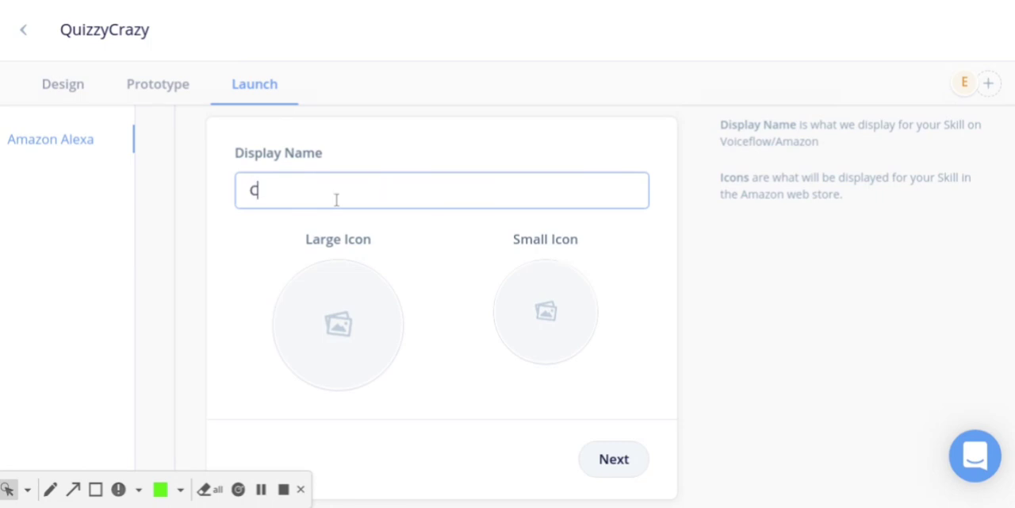
pyautogui.write('yber Quiz')
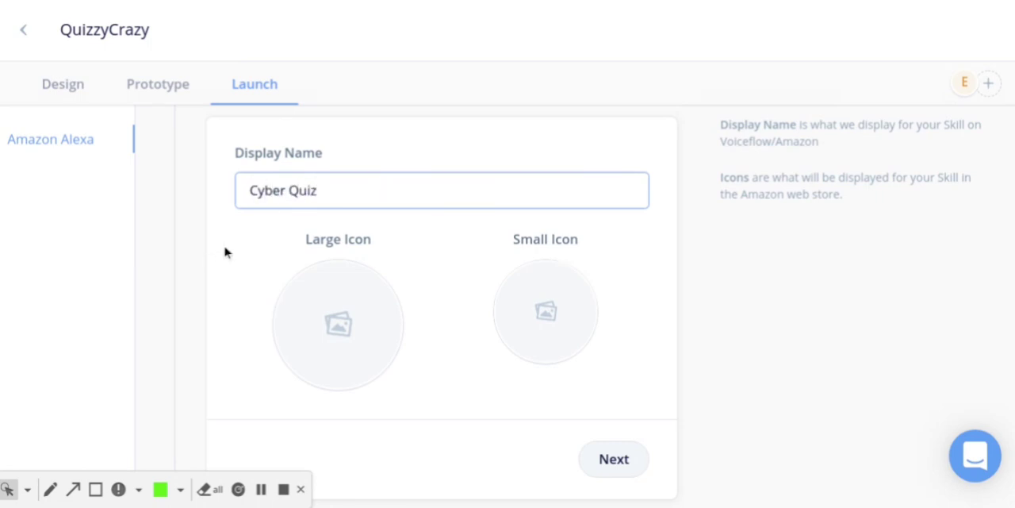
pyautogui.doubleClick(249, 247)
# Add the red-and-blue logo as both the large and small skill icon and proceed to the skill description
pyautogui.scroll(-1, 250, 247)
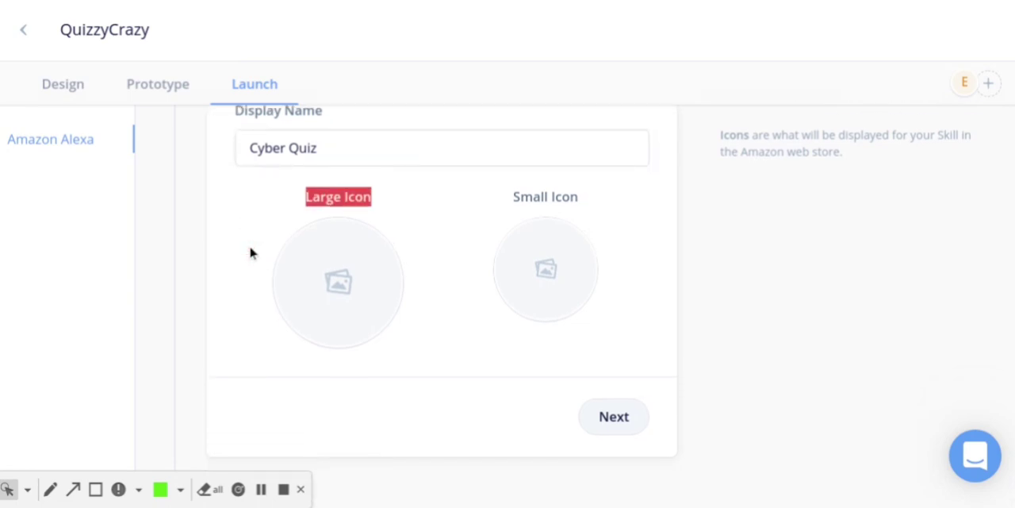
pyautogui.click(414, 196)
pyautogui.click(349, 279)
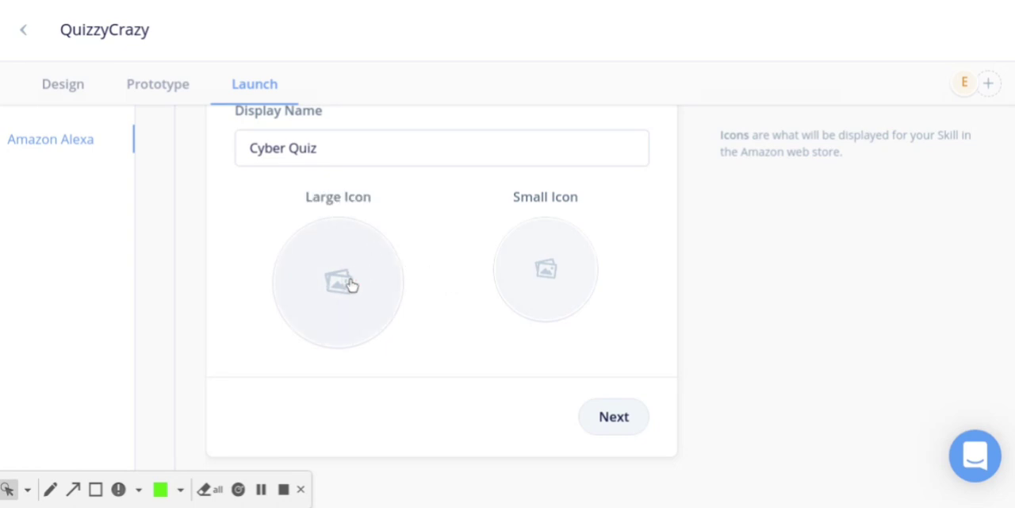
pyautogui.click(562, 277)
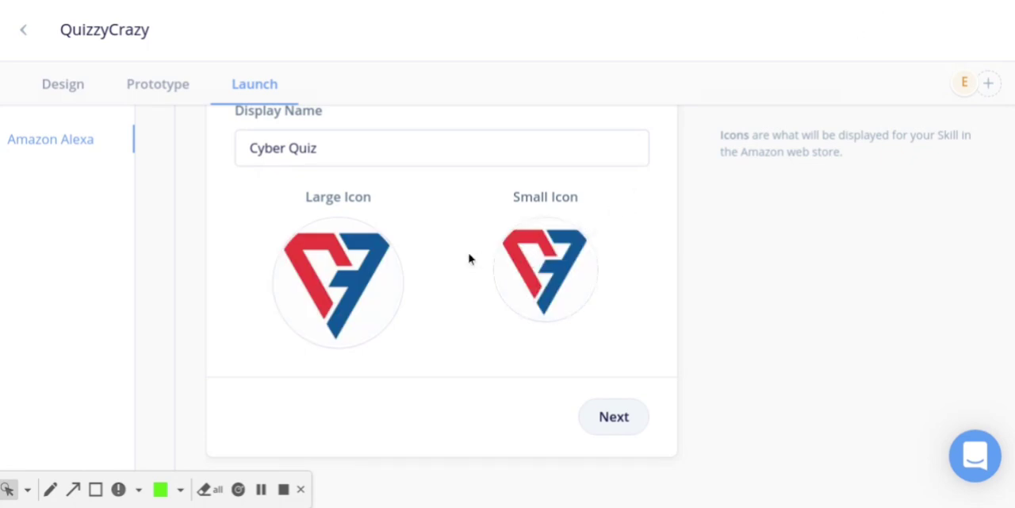
pyautogui.click(612, 420)
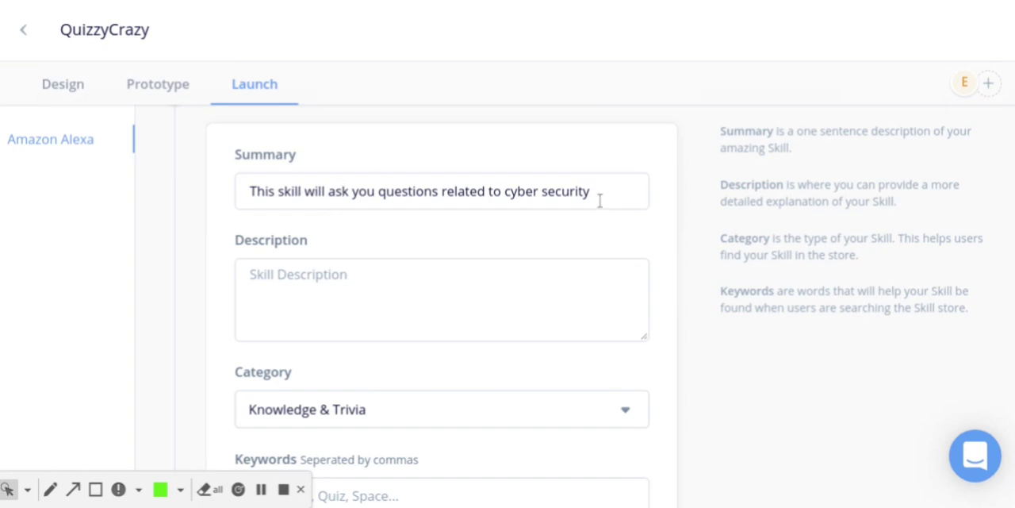
# Enter "With this skill you can improve your knowledge related to cyber security" as the skill's description
pyautogui.scroll(-1, 313, 266)
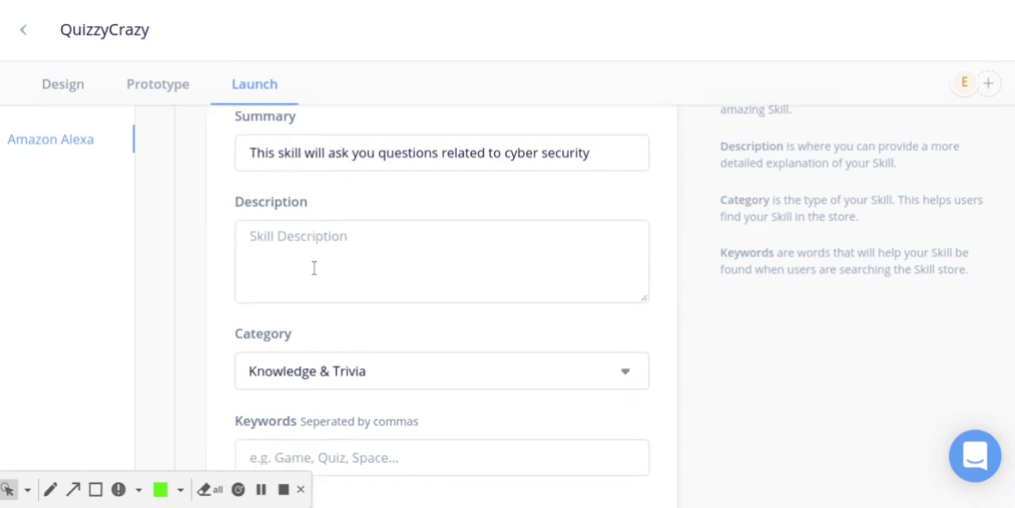
pyautogui.click(337, 233)
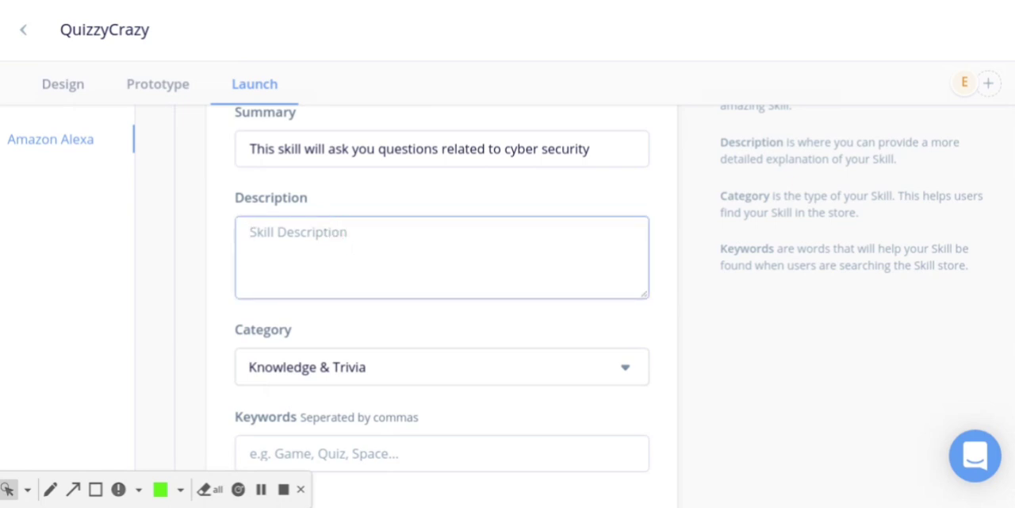
pyautogui.write('W')
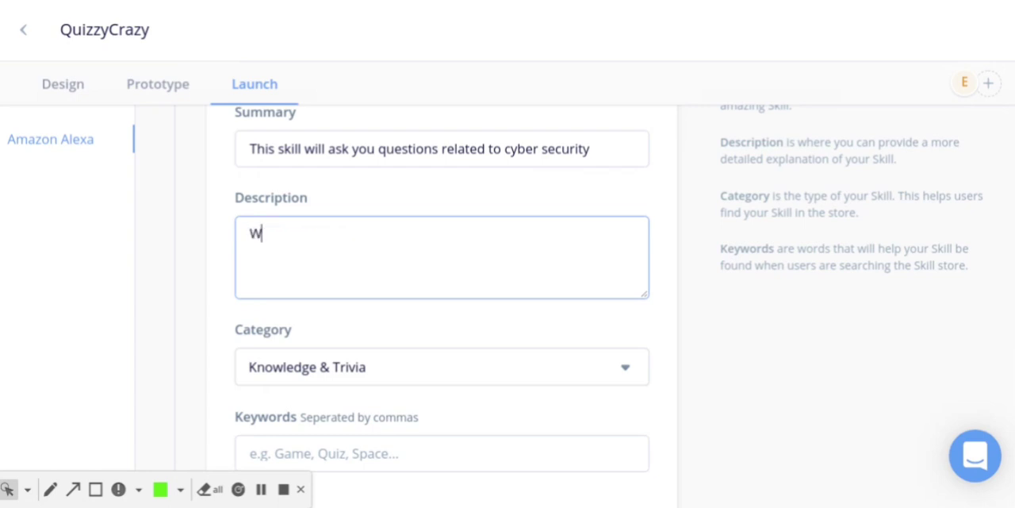
pyautogui.write('ith this skill ')
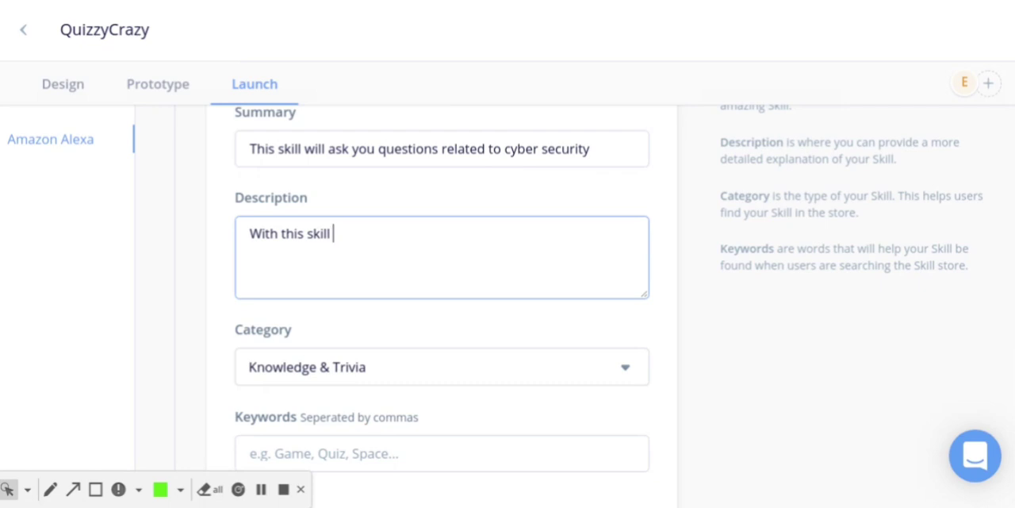
pyautogui.write('you can')
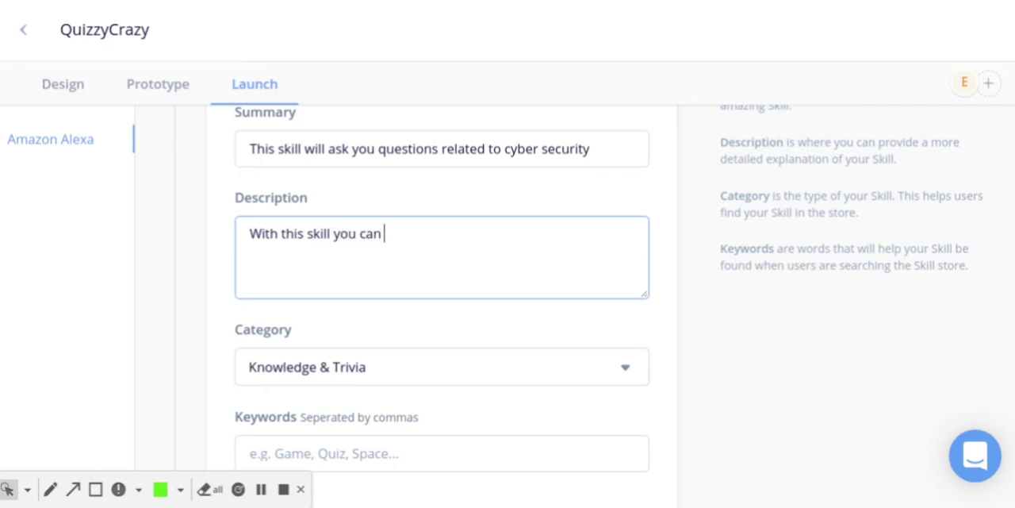
pyautogui.write(' improve y')
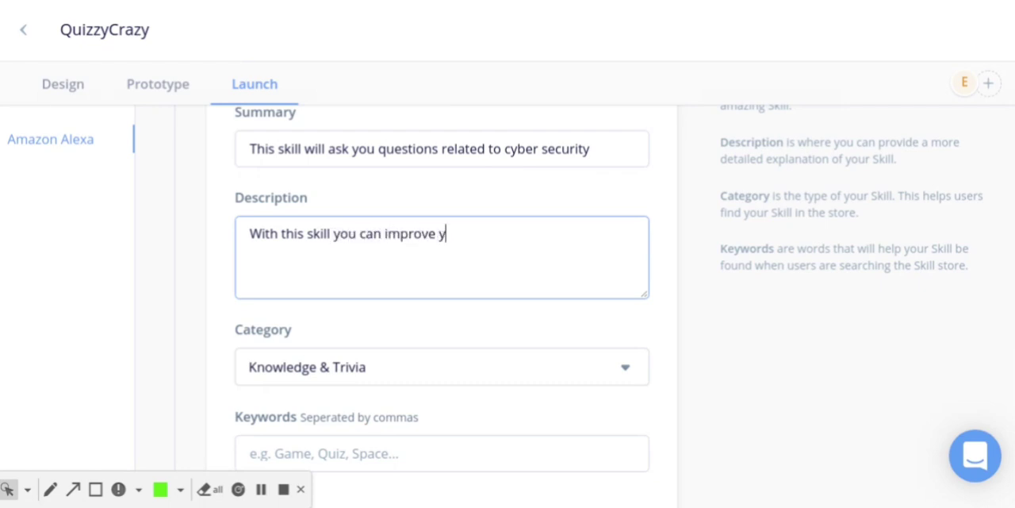
pyautogui.write('our know;edg')
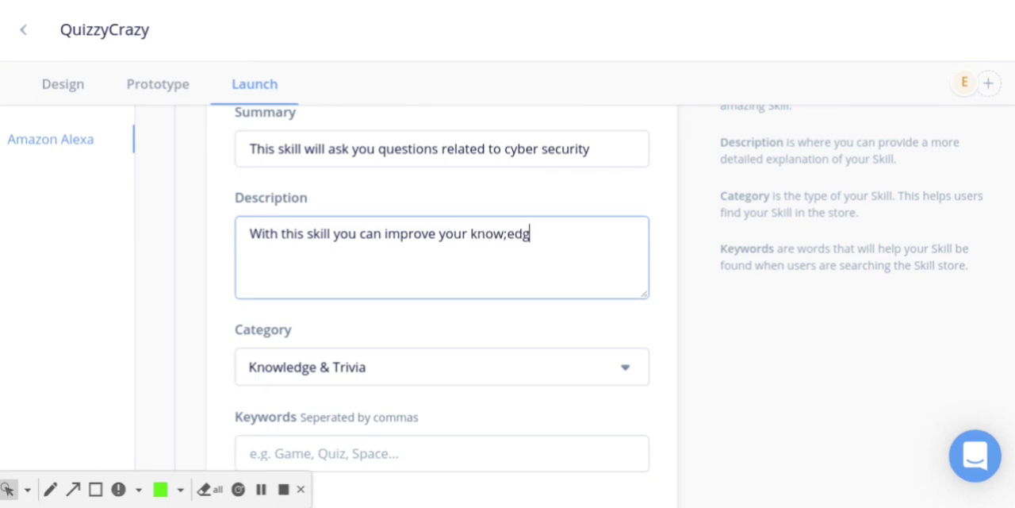
pyautogui.press('BackSpace')
pyautogui.press('BackSpace')
pyautogui.press('BackSpace')
pyautogui.write('ledge re;ated to')
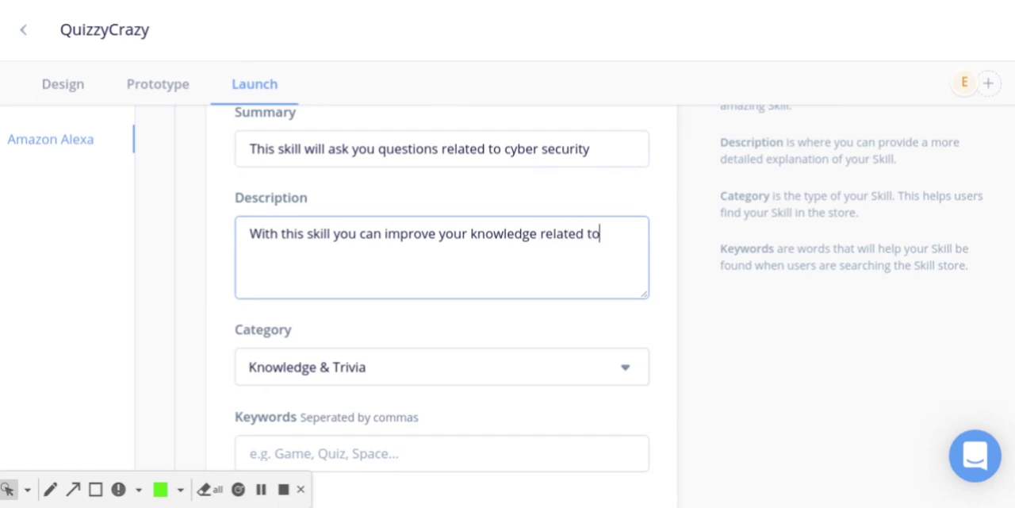
pyautogui.write(' cyber securoty')
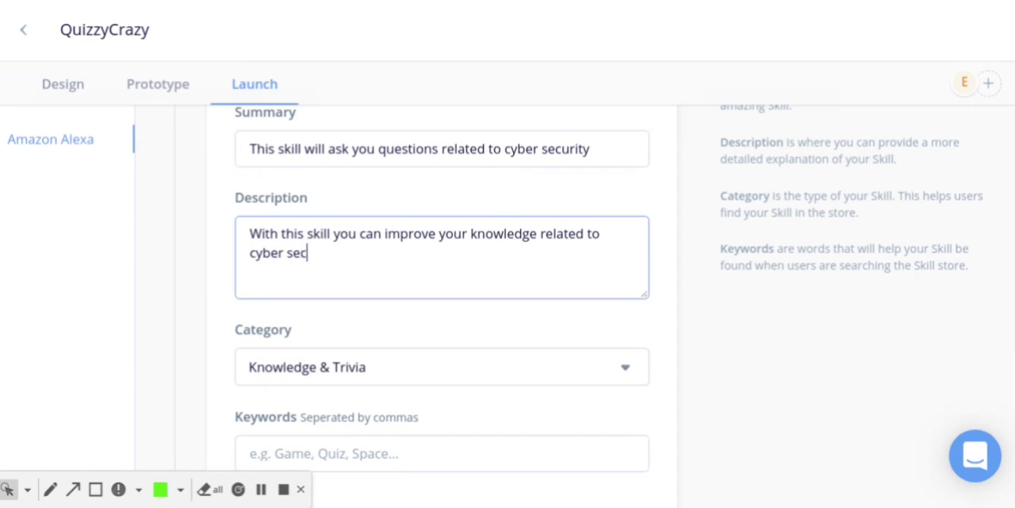
pyautogui.press('BackSpace')
pyautogui.press('BackSpace')
pyautogui.press('BackSpace')
pyautogui.write('ity')
# Look through the available skill categories and close the list without changing the selected category
pyautogui.scroll(-2, 349, 257)
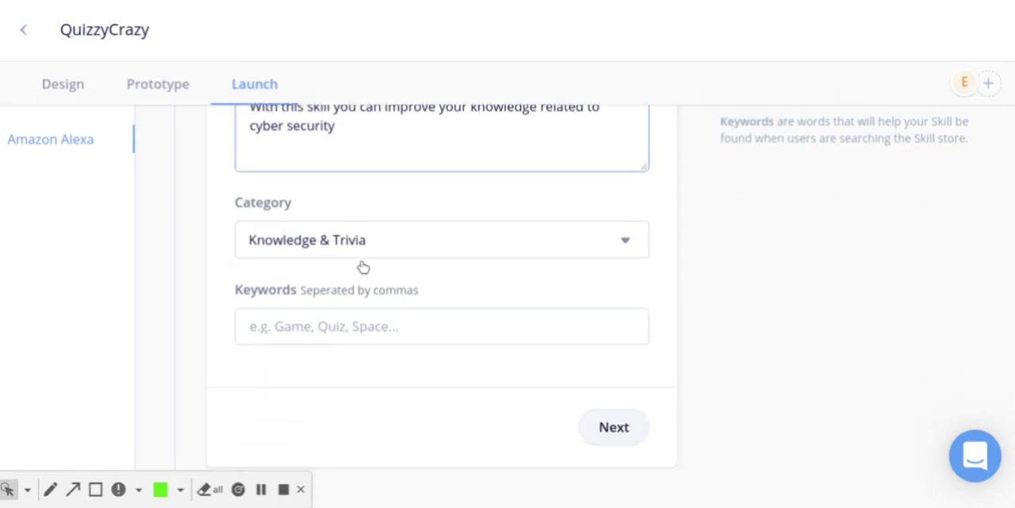
pyautogui.click(382, 248)
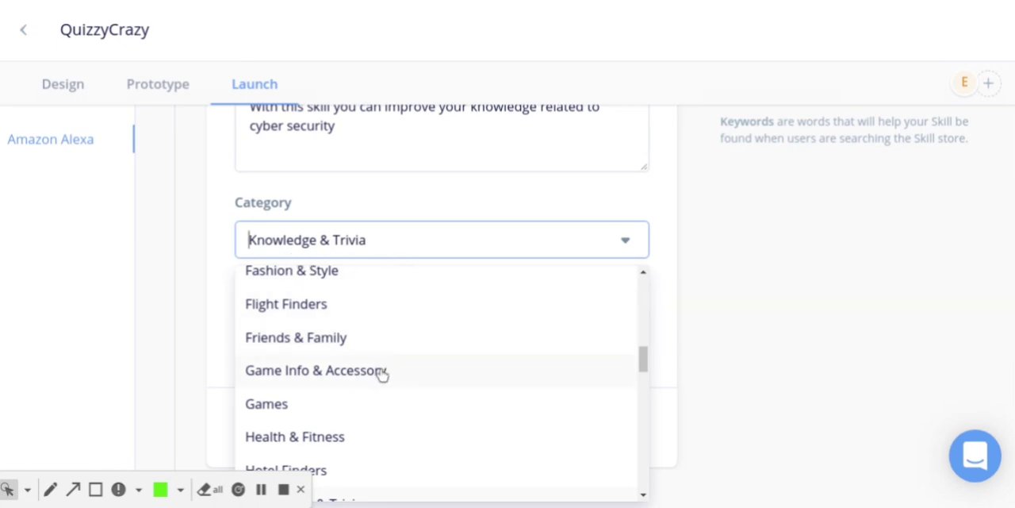
pyautogui.scroll(-1, 382, 373)
pyautogui.scroll(-1, 396, 380)
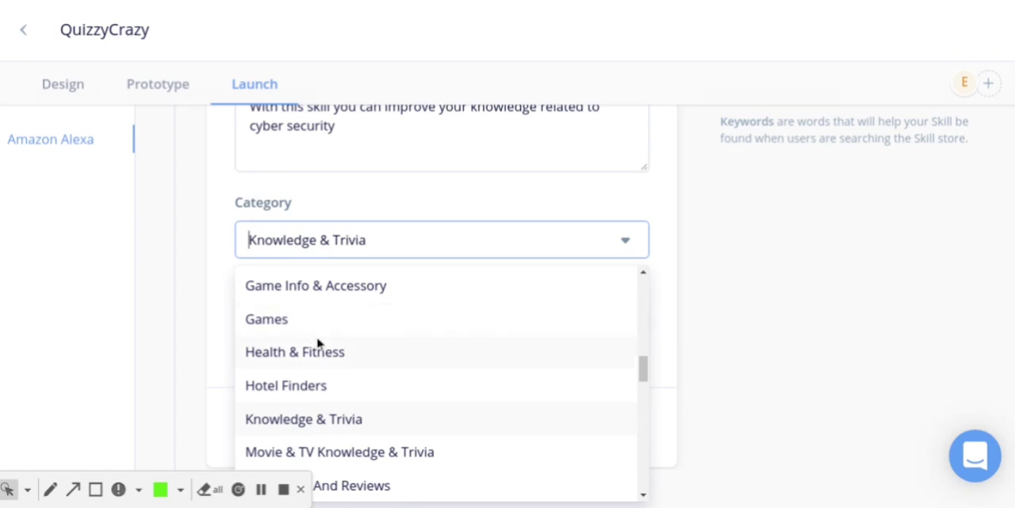
pyautogui.scroll(-2, 320, 347)
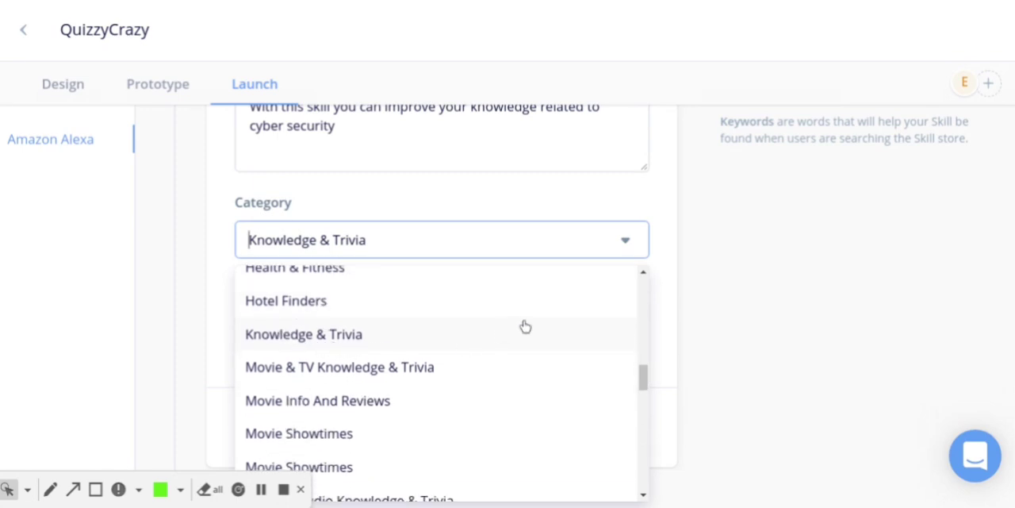
pyautogui.click(727, 257)
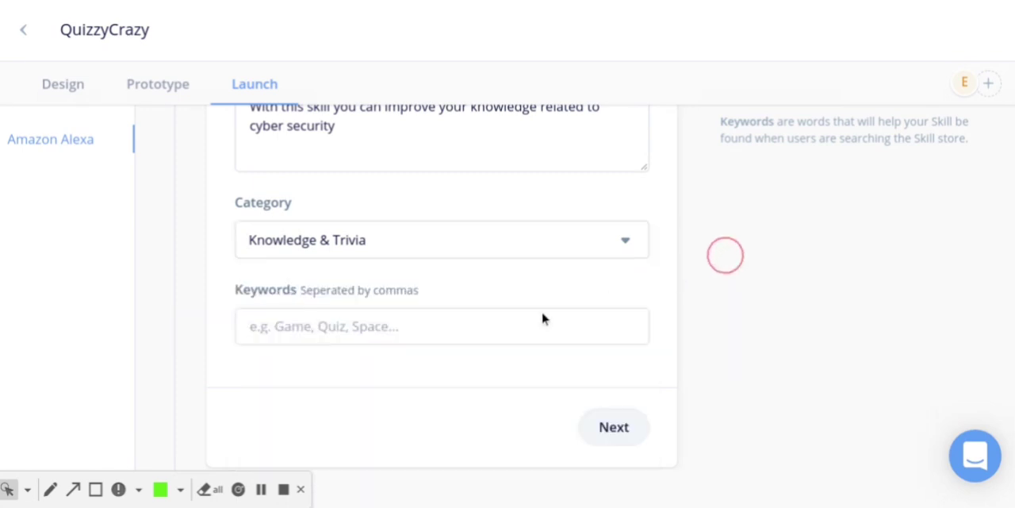
# Enter the keywords "Game, Quiz, trivia" for the skill and proceed to the invocation settings
pyautogui.scroll(-2, 388, 358)
pyautogui.click(350, 248)
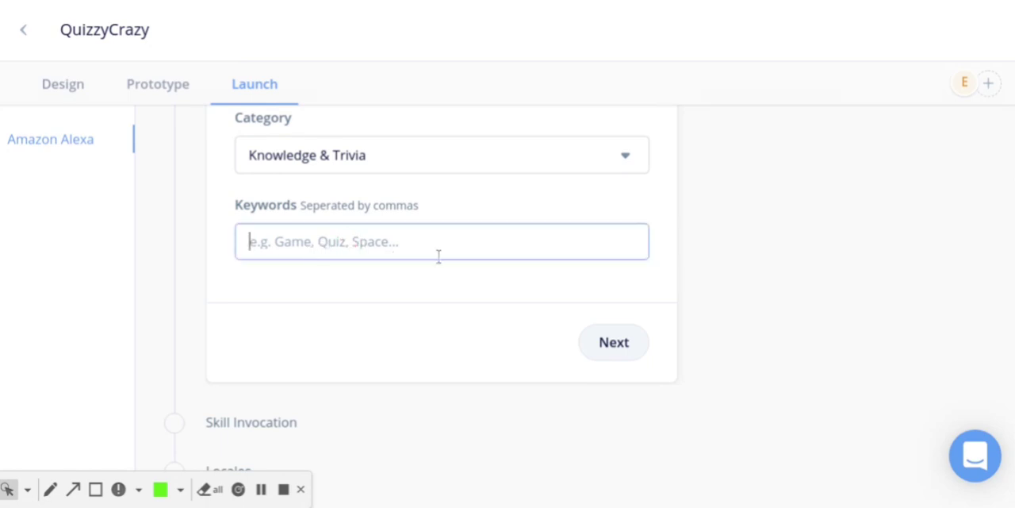
pyautogui.write('Game')
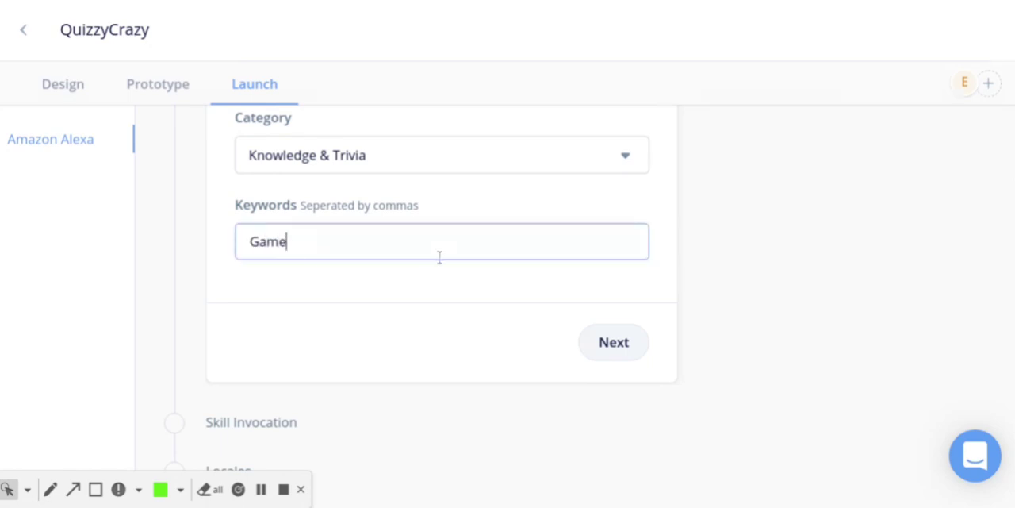
pyautogui.write(', Quiz, trivia')
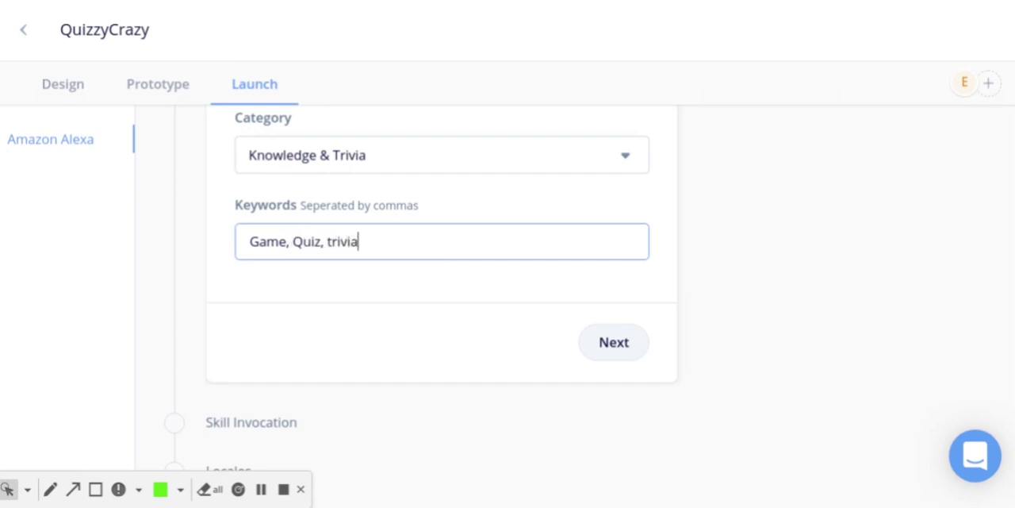
pyautogui.scroll(-3, 442, 272)
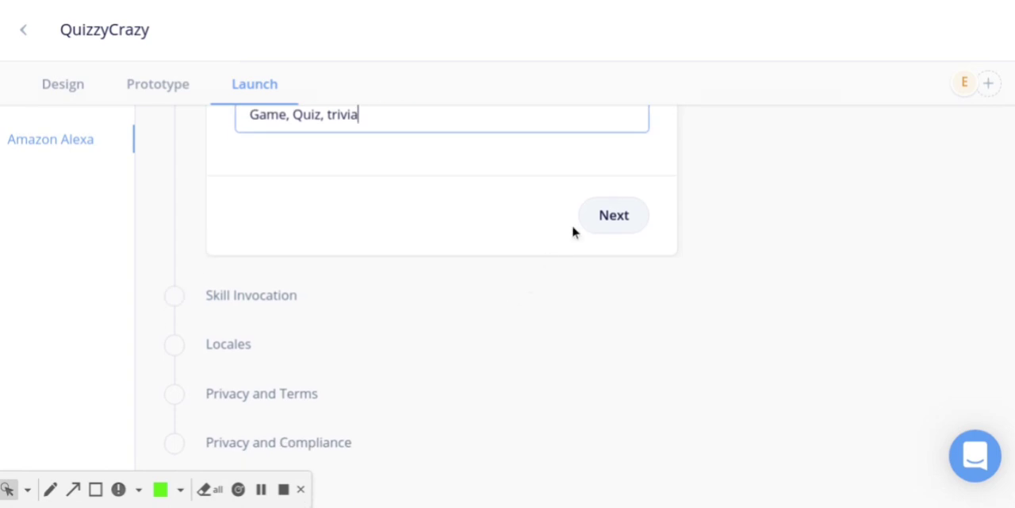
pyautogui.click(607, 218)
# Set the skill's invocation name to "cyber quiz", check the three invocation phrases, and proceed to the locales
pyautogui.scroll(-2, 592, 226)
pyautogui.scroll(5, 592, 226)
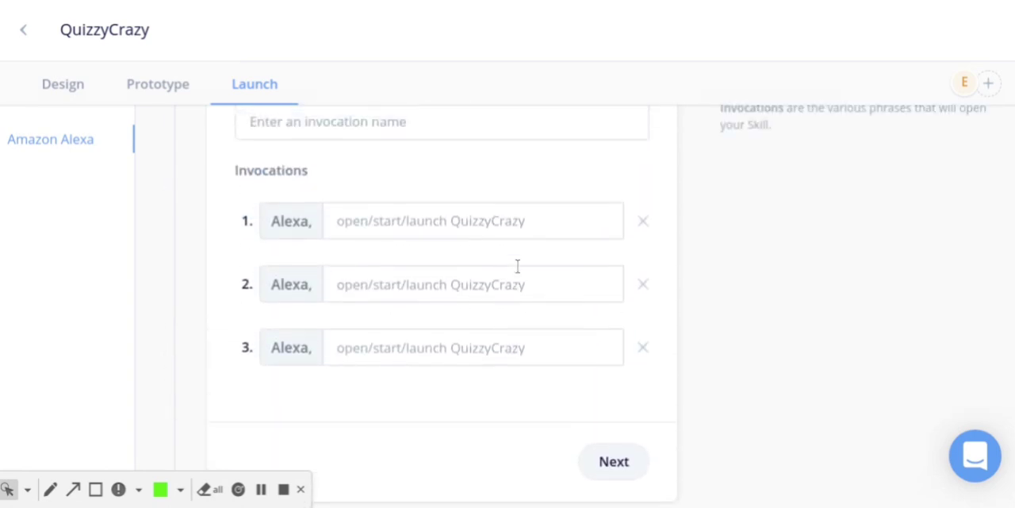
pyautogui.scroll(-1, 516, 283)
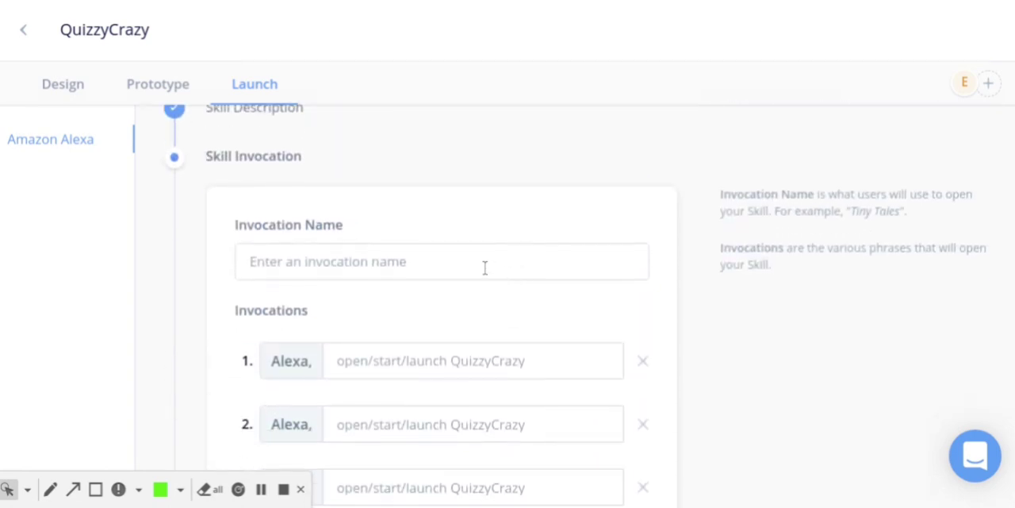
pyautogui.scroll(-1, 485, 267)
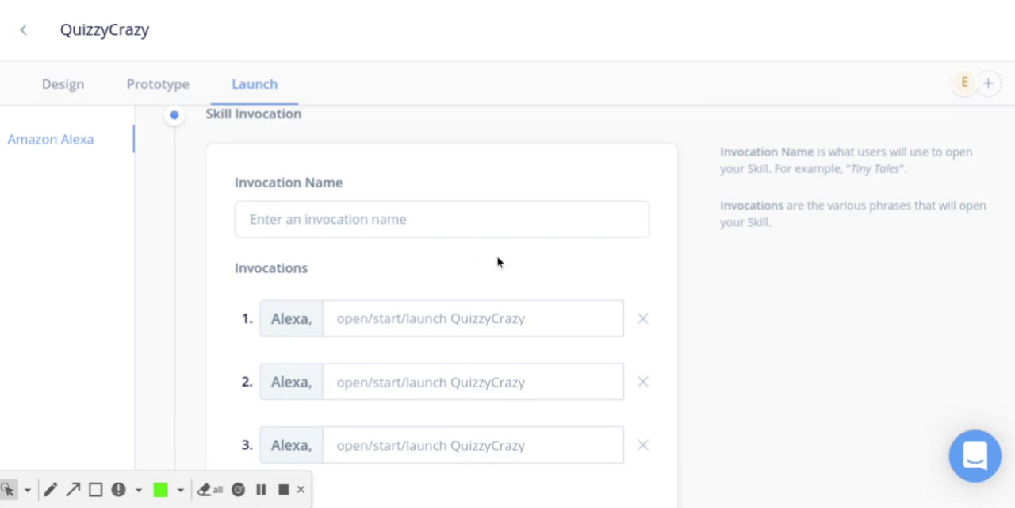
pyautogui.click(408, 226)
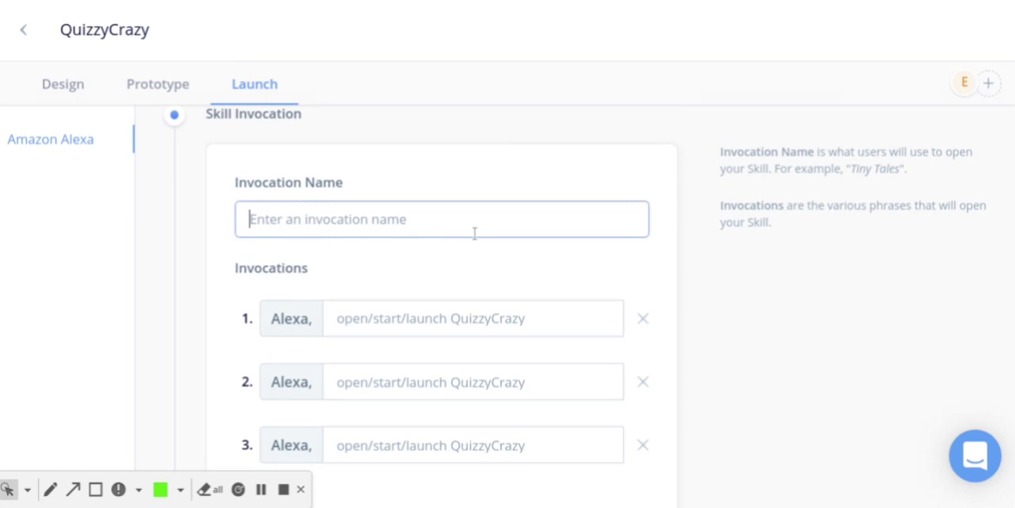
pyautogui.write('Cyber')
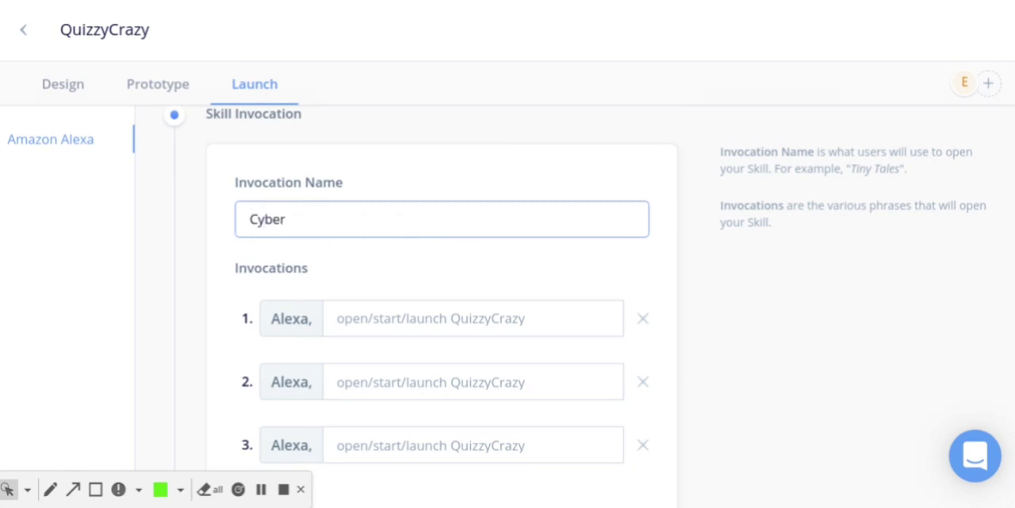
pyautogui.hotkey('ctrl', 'a')
pyautogui.press('BackSpace')
pyautogui.write('cyber quiz')
pyautogui.click(470, 272)
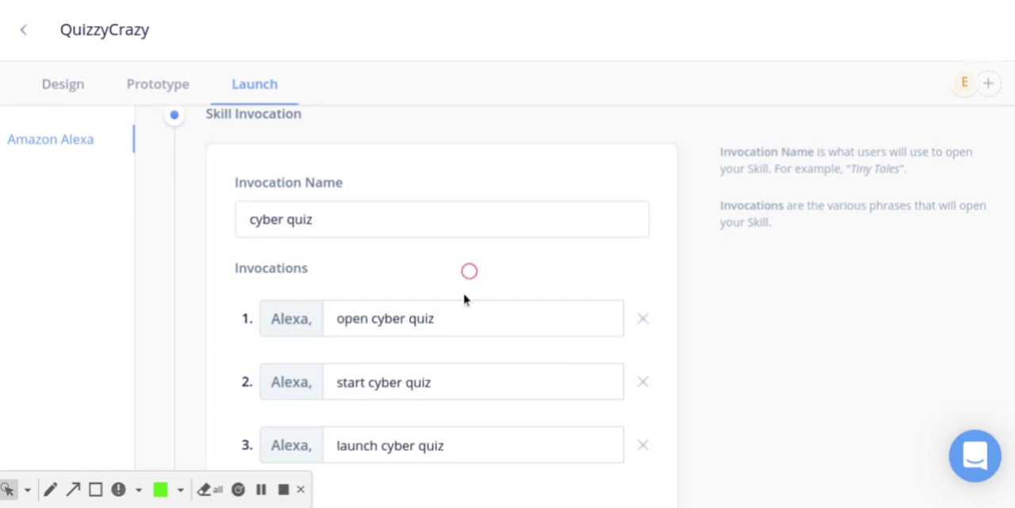
pyautogui.scroll(-1, 476, 317)
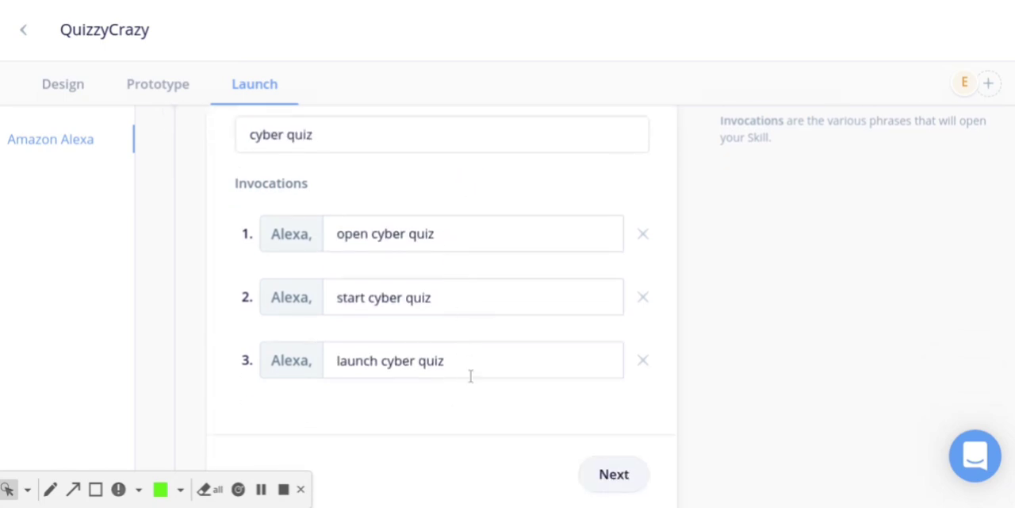
pyautogui.scroll(-2, 476, 381)
pyautogui.click(616, 304)
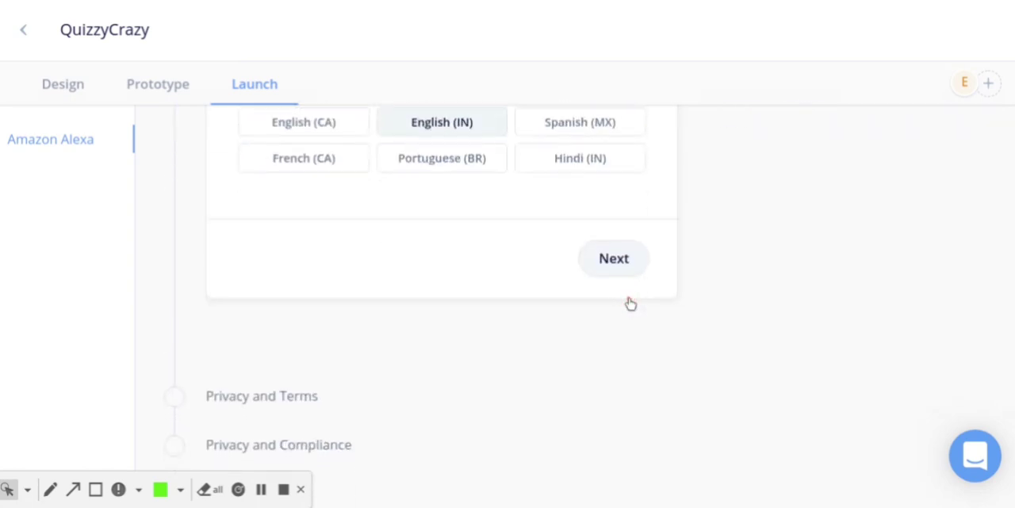
# Check that English (US) and English (IN) are the selected locales and proceed to the privacy and terms
pyautogui.scroll(2, 476, 277)
pyautogui.scroll(1, 484, 328)
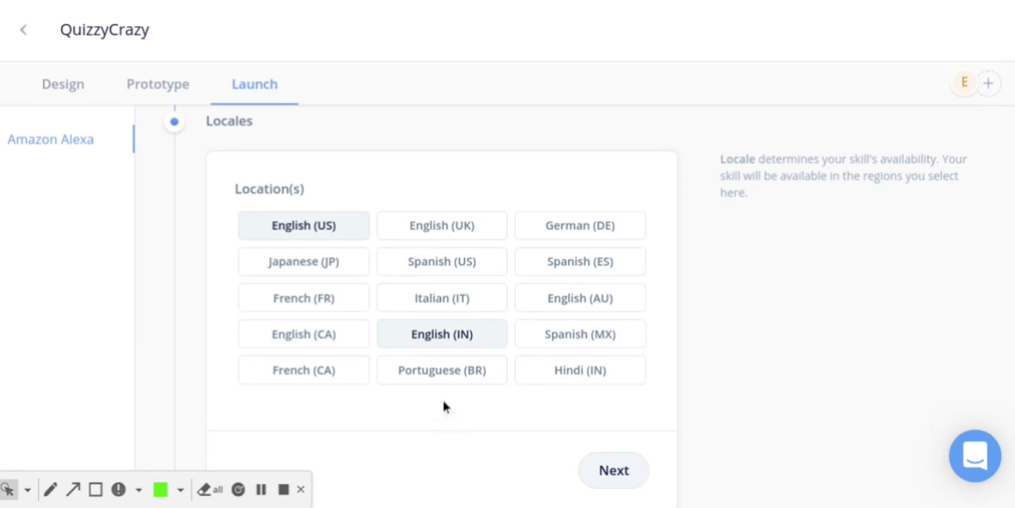
pyautogui.scroll(-1, 524, 444)
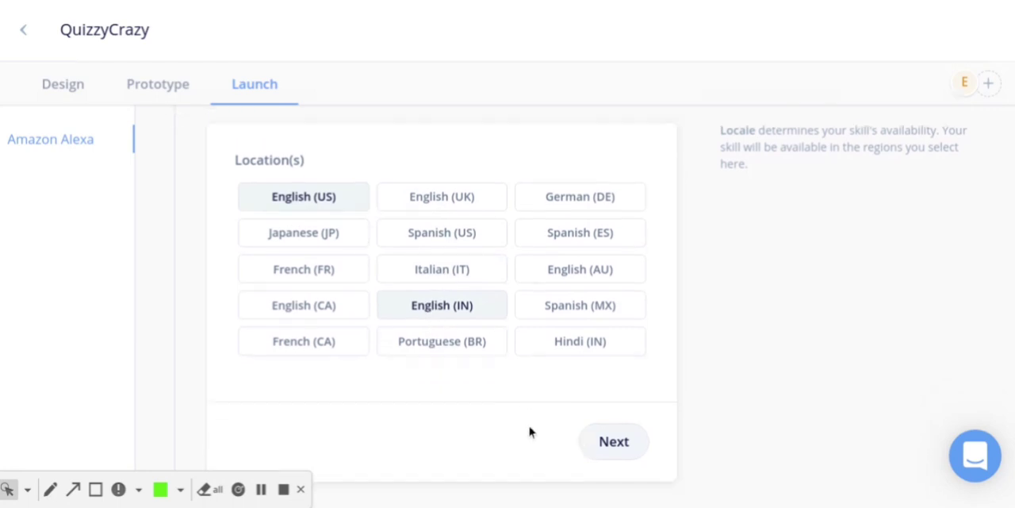
pyautogui.click(607, 428)
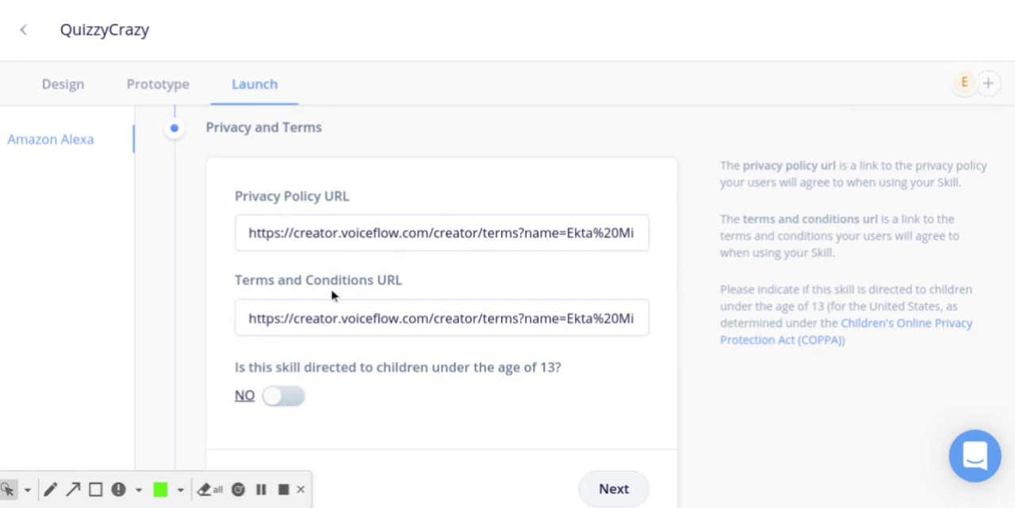
# Keep the skill as not directed to children under 13 and review the compliance answers, export certification and testing instructions
pyautogui.scroll(-1, 444, 364)
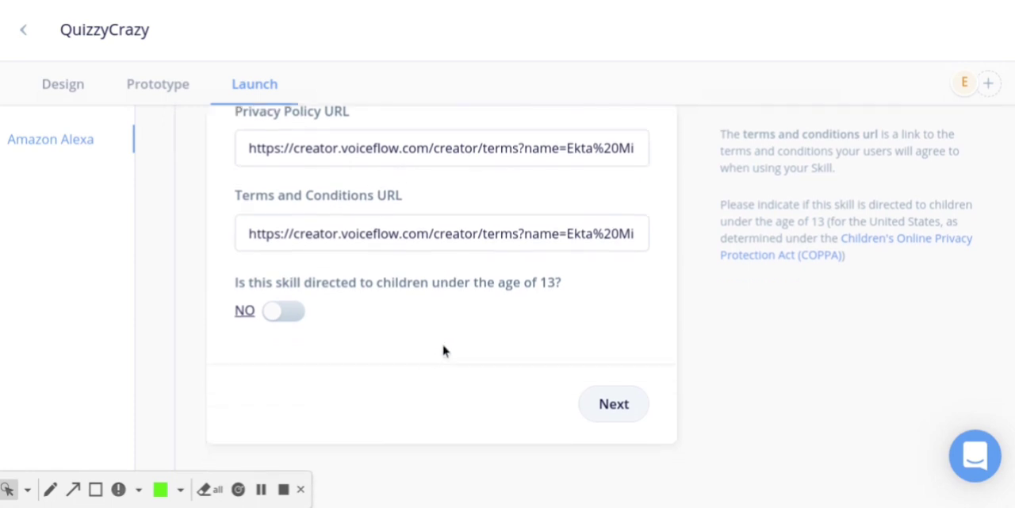
pyautogui.click(621, 419)
pyautogui.scroll(-1, 587, 411)
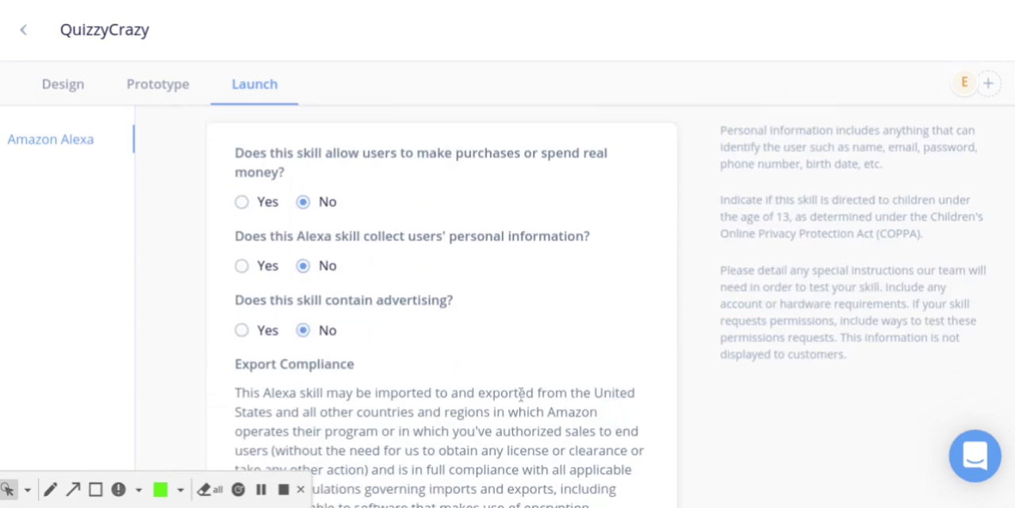
pyautogui.scroll(-2, 518, 386)
pyautogui.scroll(2, 396, 174)
pyautogui.scroll(-2, 403, 460)
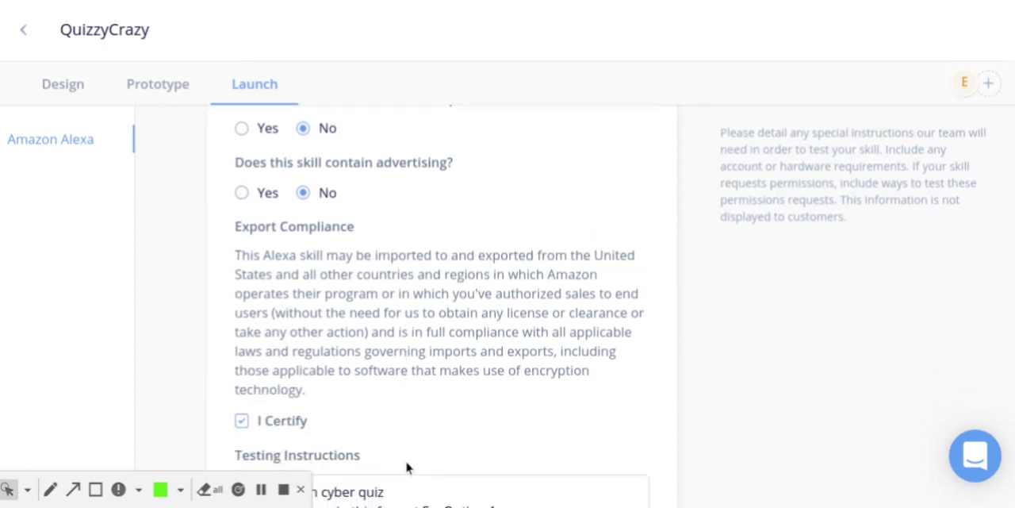
pyautogui.scroll(-2, 406, 468)
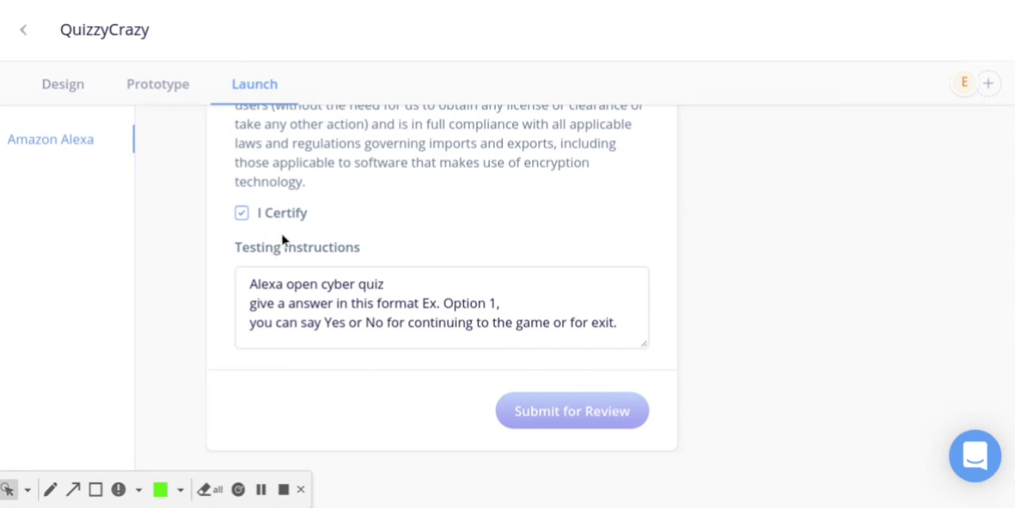
pyautogui.moveTo(585, 408)
# Upload the skill to Alexa from the prototype view and return to the launch details
pyautogui.click(175, 87)
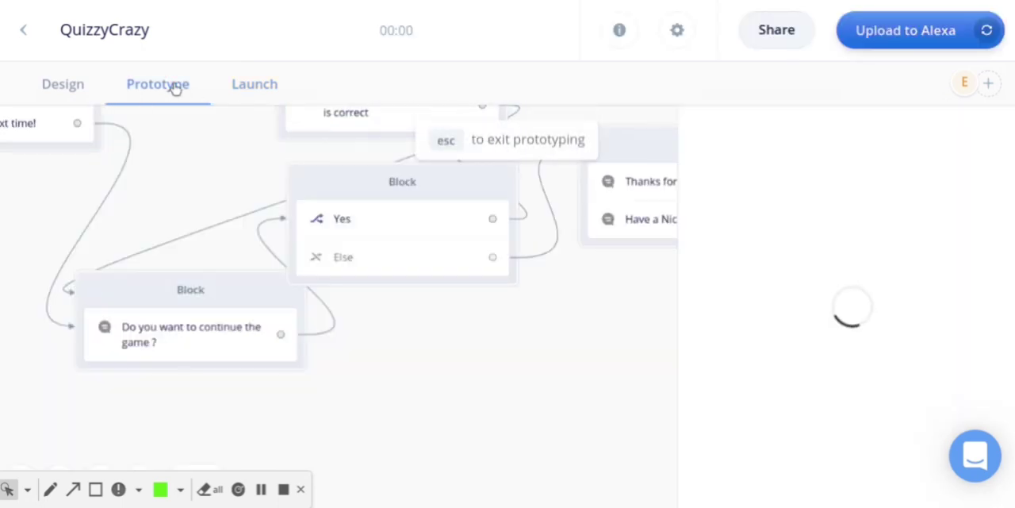
pyautogui.click(897, 48)
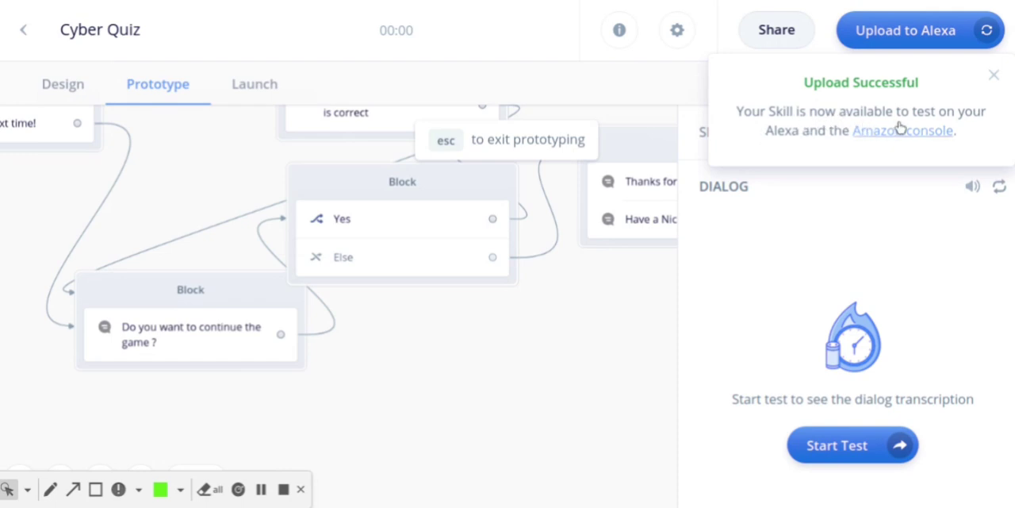
pyautogui.click(238, 88)
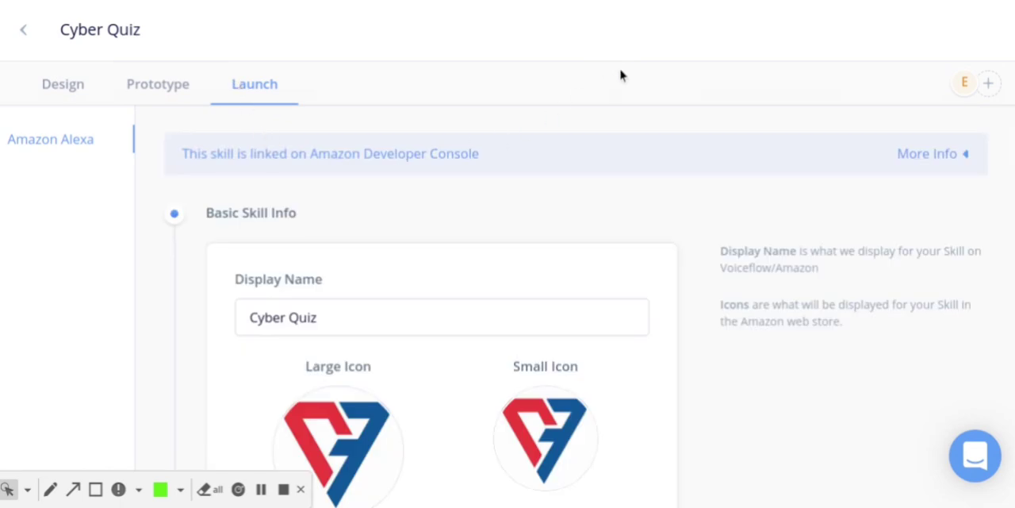
# Advance through all the launch sections with their existing details and submit the skill for review
pyautogui.scroll(-3, 535, 274)
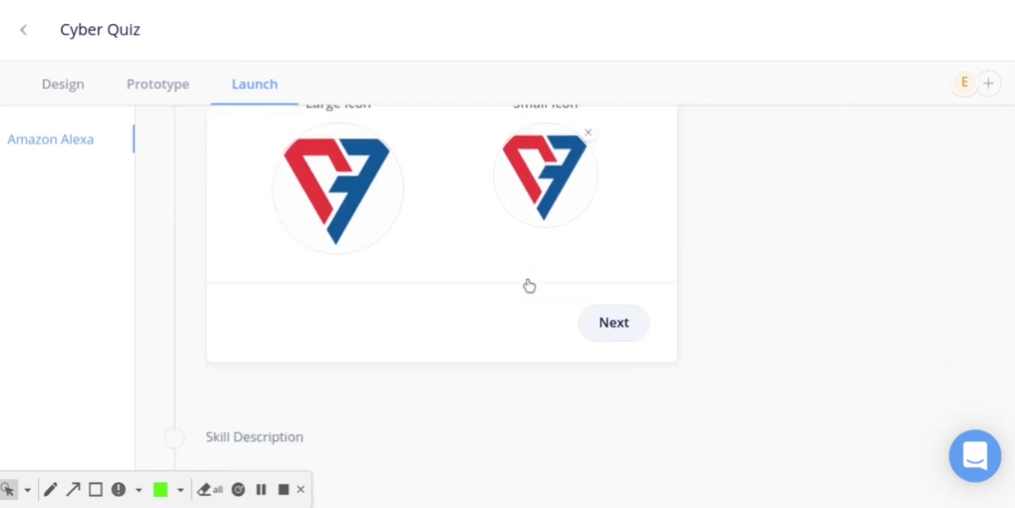
pyautogui.scroll(-3, 530, 285)
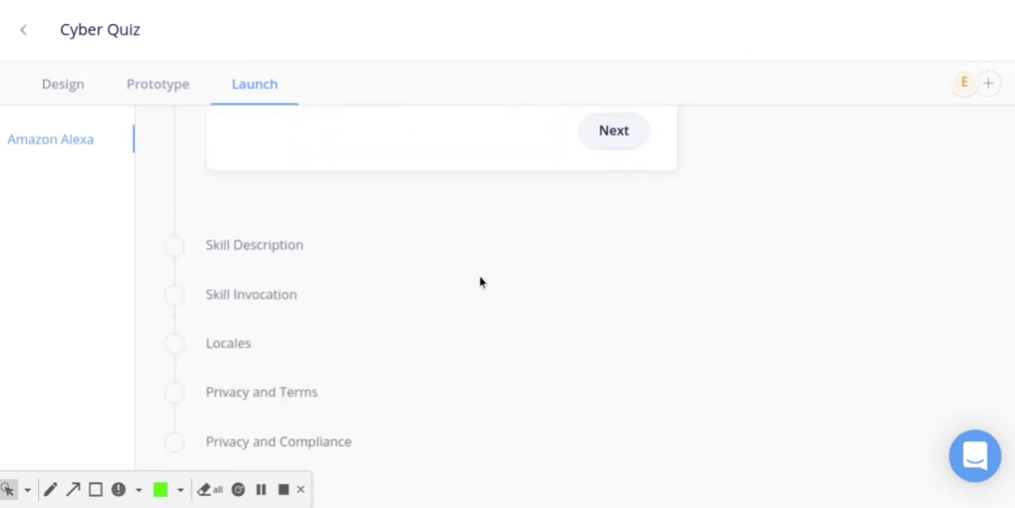
pyautogui.scroll(2, 446, 274)
pyautogui.scroll(-2, 580, 154)
pyautogui.click(598, 139)
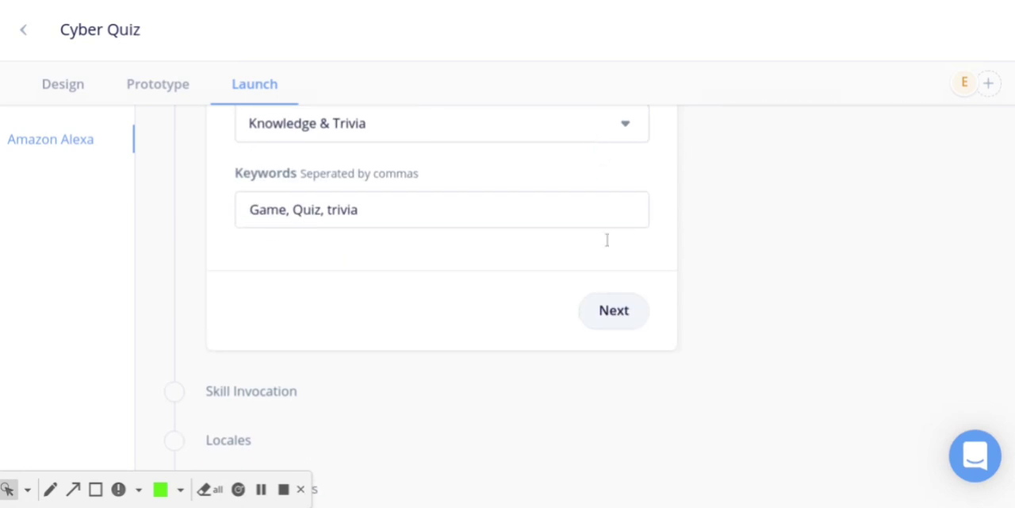
pyautogui.click(612, 307)
pyautogui.click(614, 302)
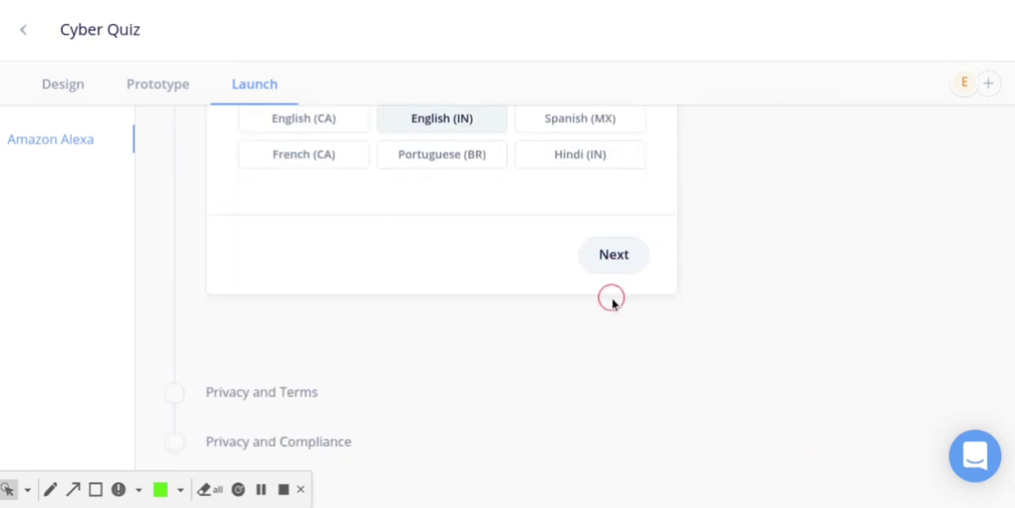
pyautogui.click(614, 252)
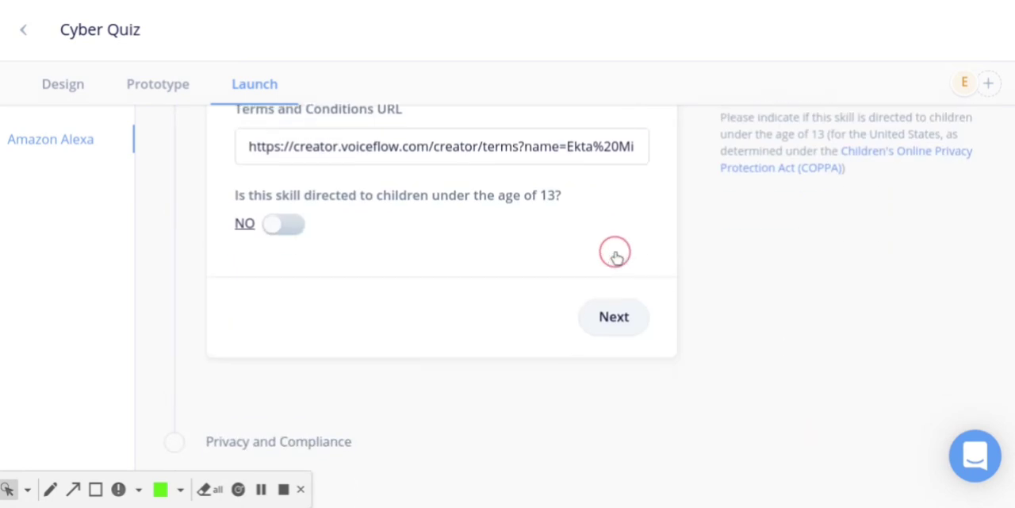
pyautogui.click(611, 332)
pyautogui.scroll(-3, 619, 333)
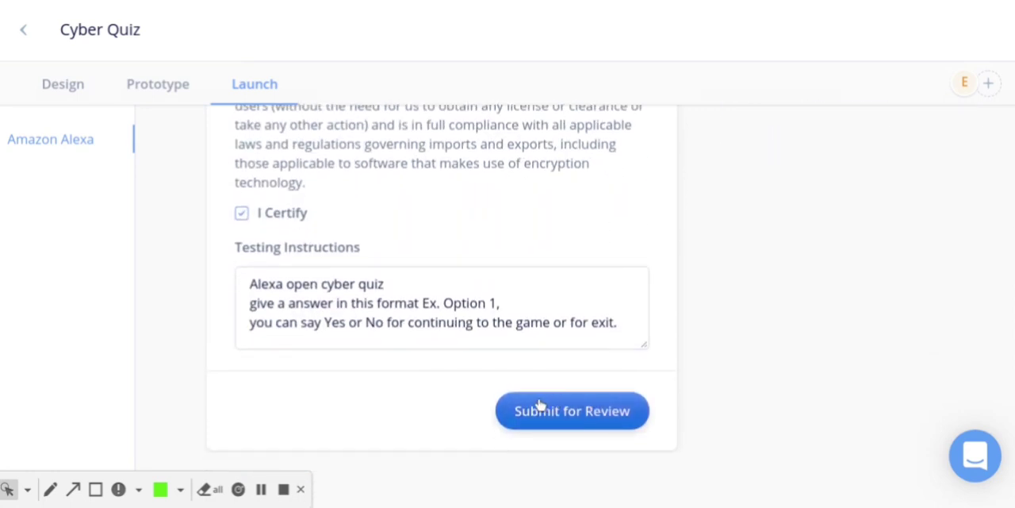
pyautogui.click(567, 423)
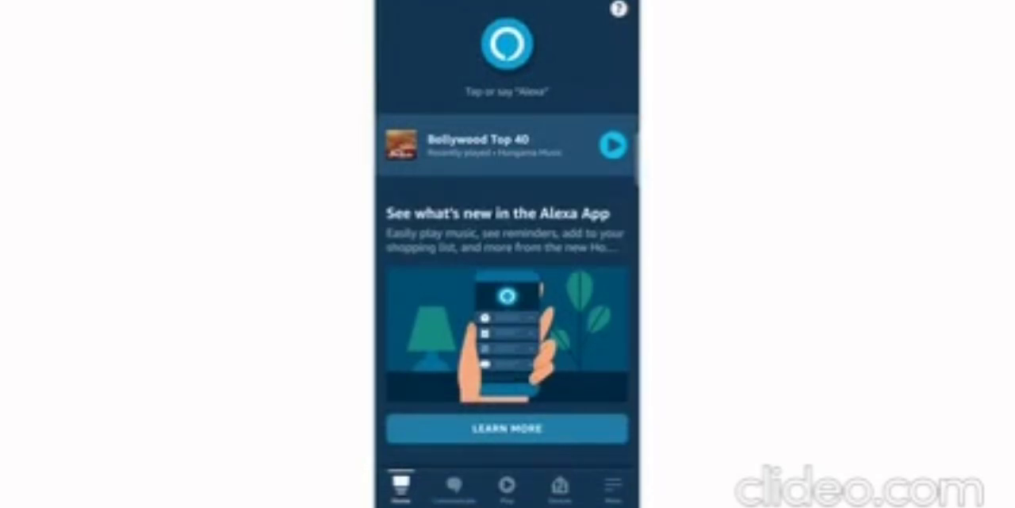
# Switch to the Alexa mobile app, open Skills & Games, and browse the featured skills to discover
pyautogui.click(613, 485)
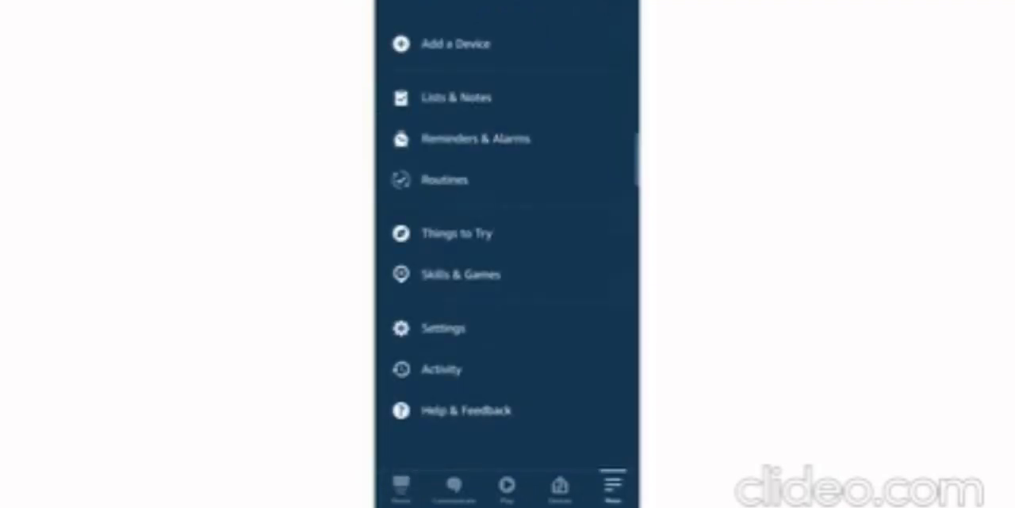
pyautogui.click(466, 272)
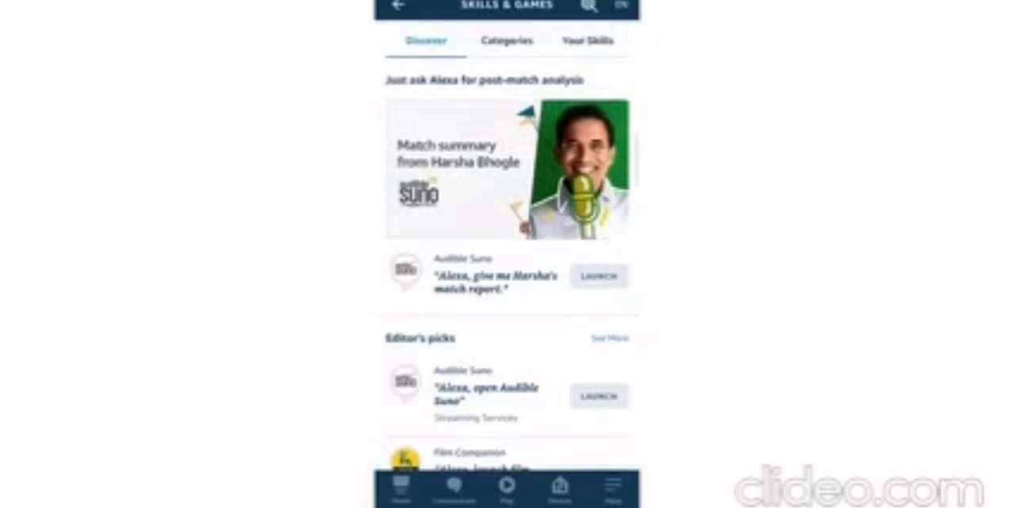
pyautogui.scroll(-10, 508, 269)
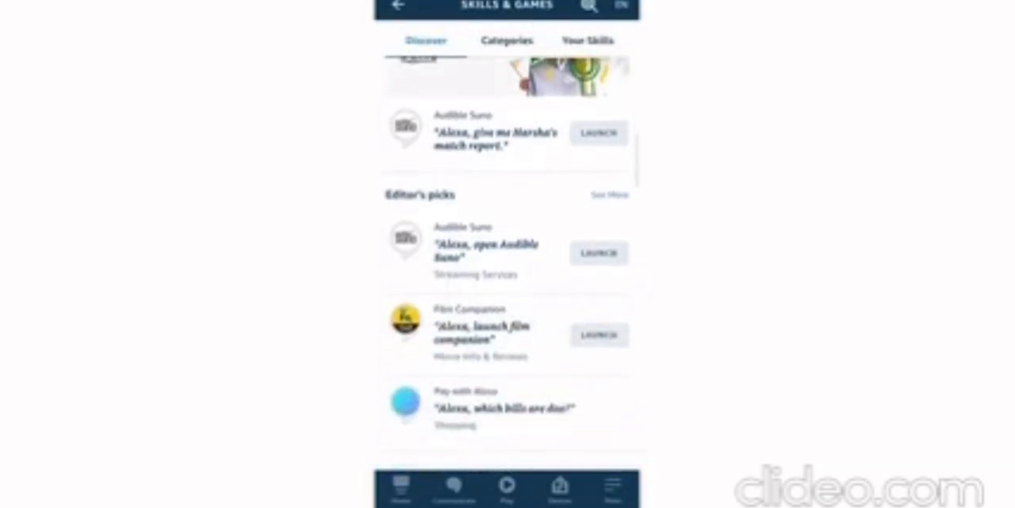
pyautogui.scroll(-3, 508, 269)
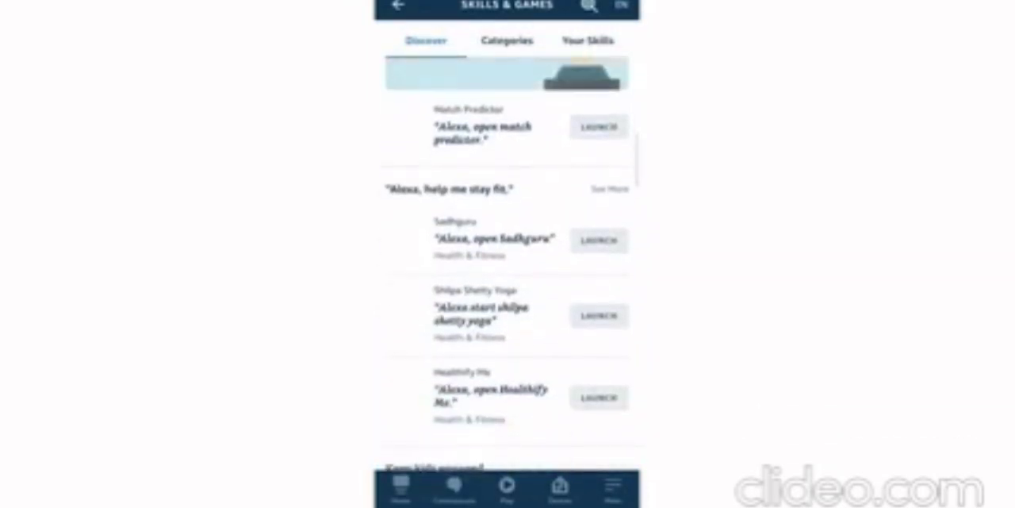
pyautogui.scroll(12, 508, 270)
pyautogui.scroll(-10, 508, 270)
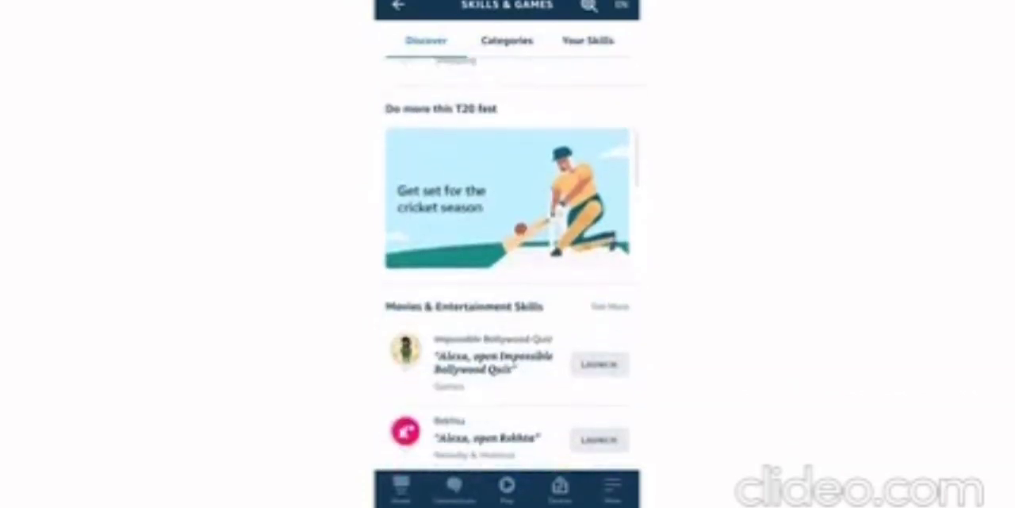
pyautogui.scroll(10, 508, 270)
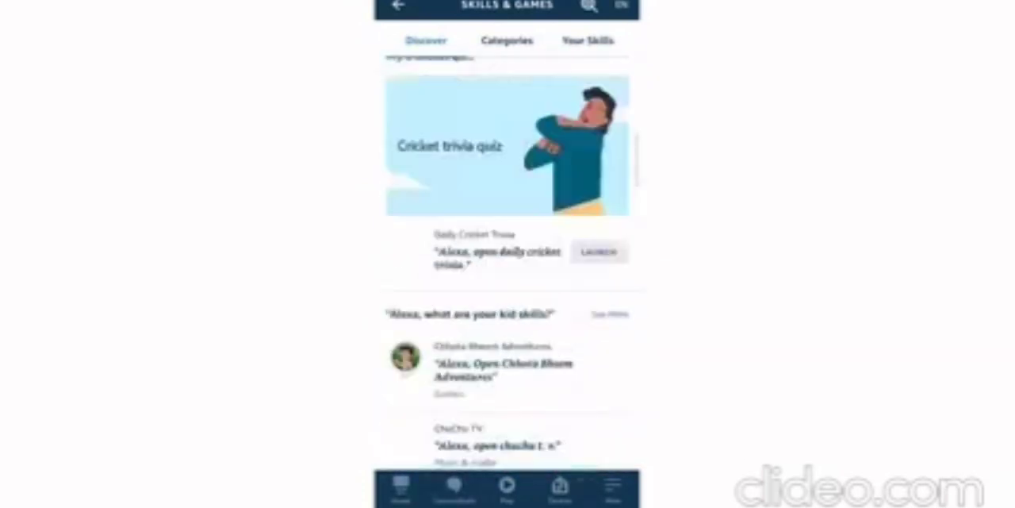
# Browse the featured skill categories and the list of all categories
pyautogui.click(507, 41)
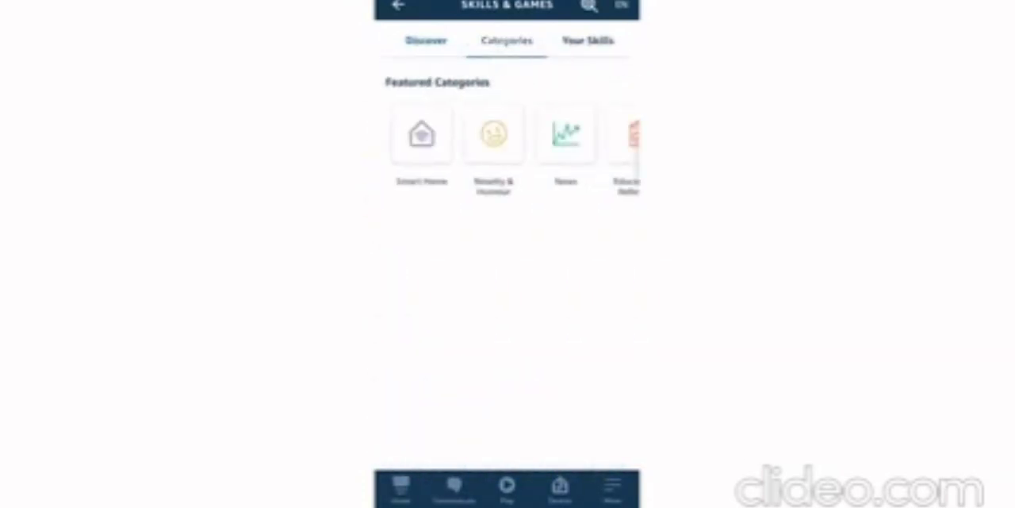
pyautogui.hscroll(5, 507, 150)
pyautogui.scroll(-5, 508, 318)
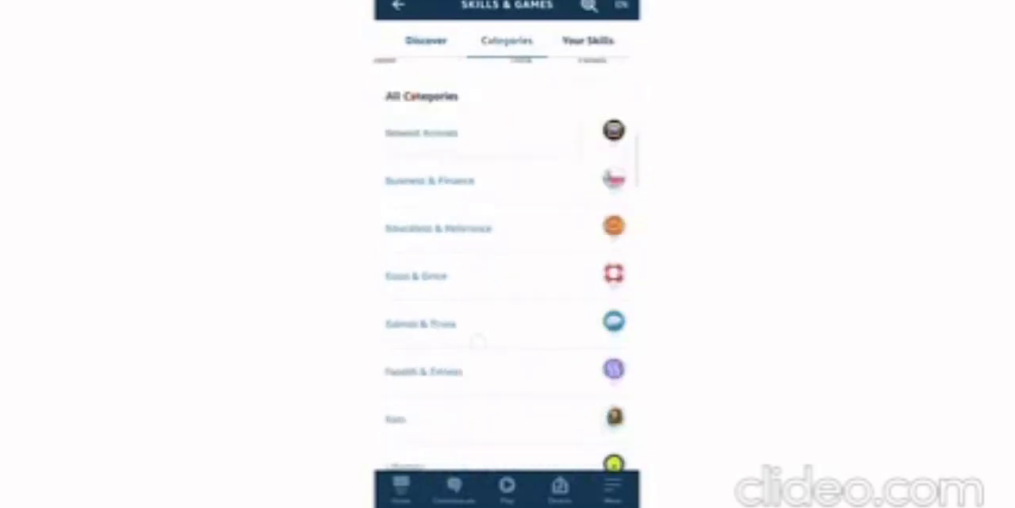
pyautogui.scroll(5, 508, 317)
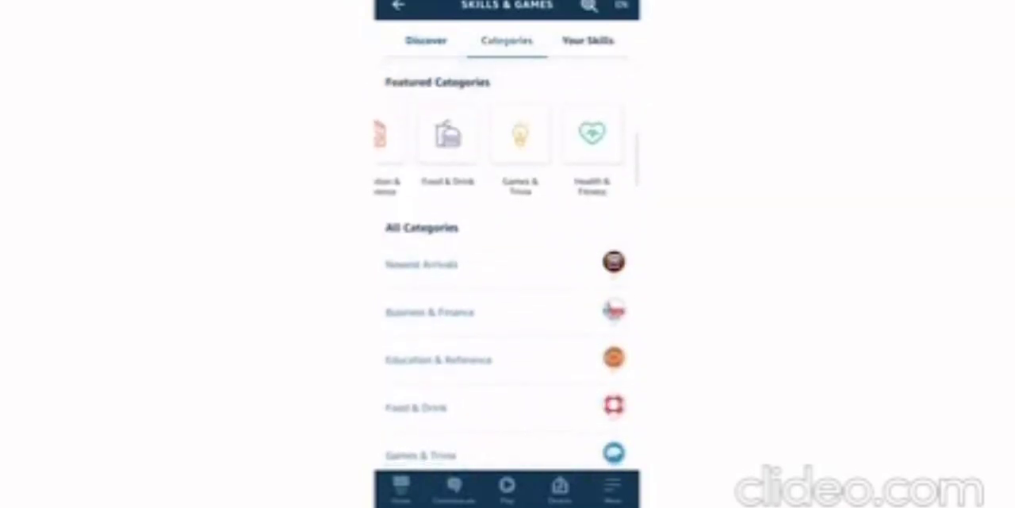
pyautogui.scroll(-5, 508, 317)
pyautogui.scroll(5, 507, 317)
# Go to your own skills and show only the development (Dev) skills
pyautogui.click(588, 41)
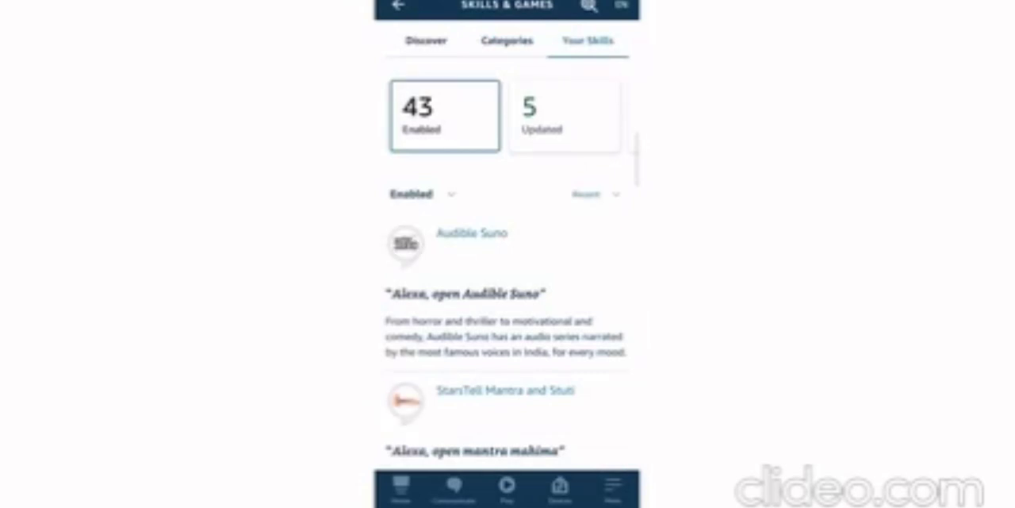
pyautogui.moveTo(519, 138); pyautogui.dragTo(425, 141)
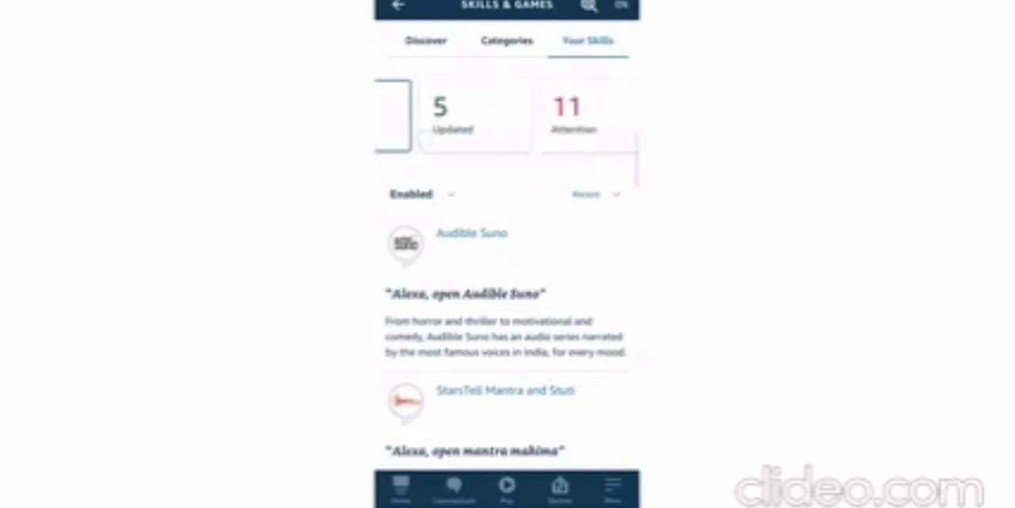
pyautogui.moveTo(496, 140); pyautogui.dragTo(402, 140)
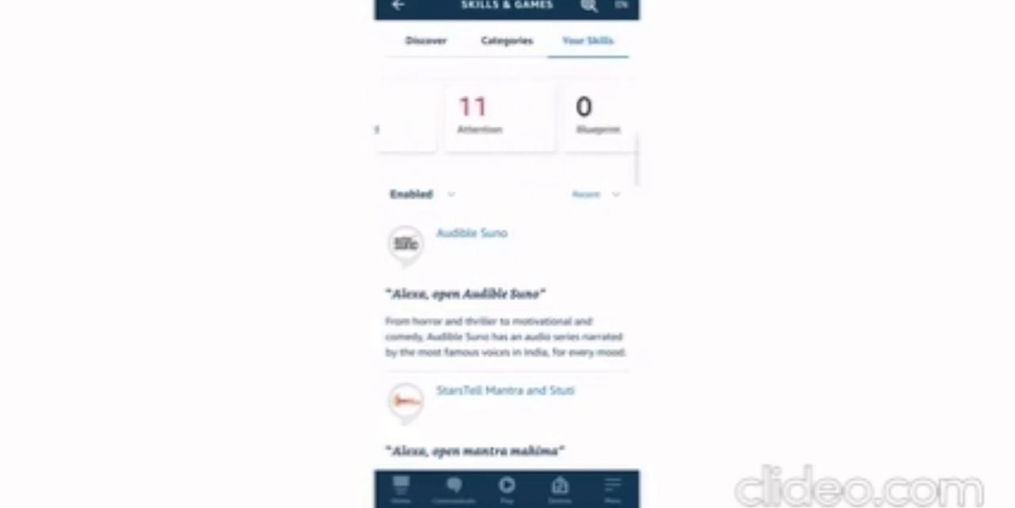
pyautogui.moveTo(469, 131); pyautogui.dragTo(442, 127)
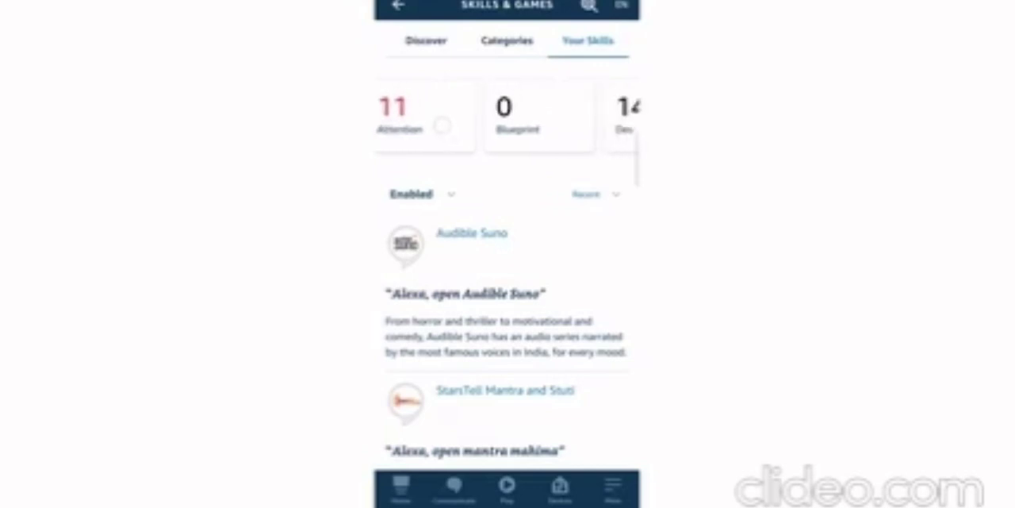
pyautogui.moveTo(519, 129); pyautogui.dragTo(429, 127)
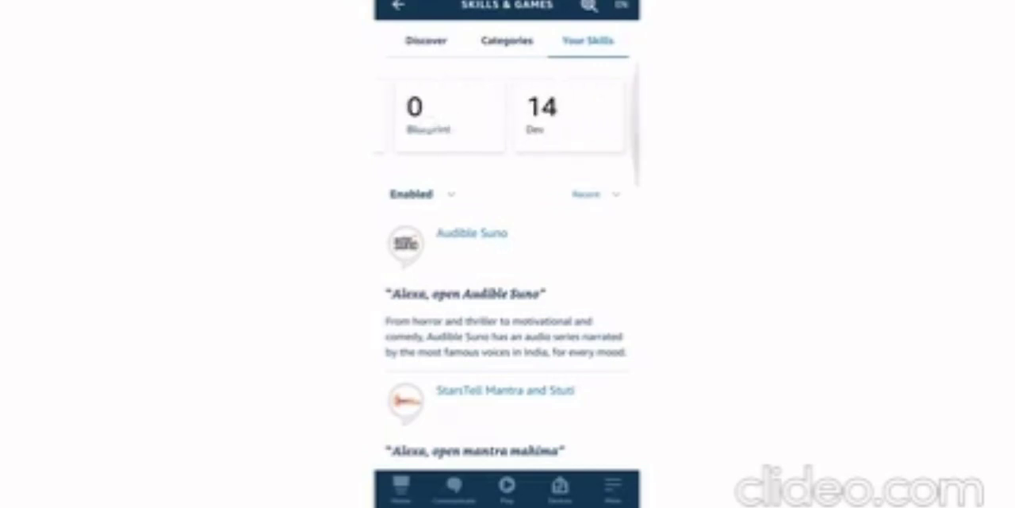
pyautogui.click(558, 110)
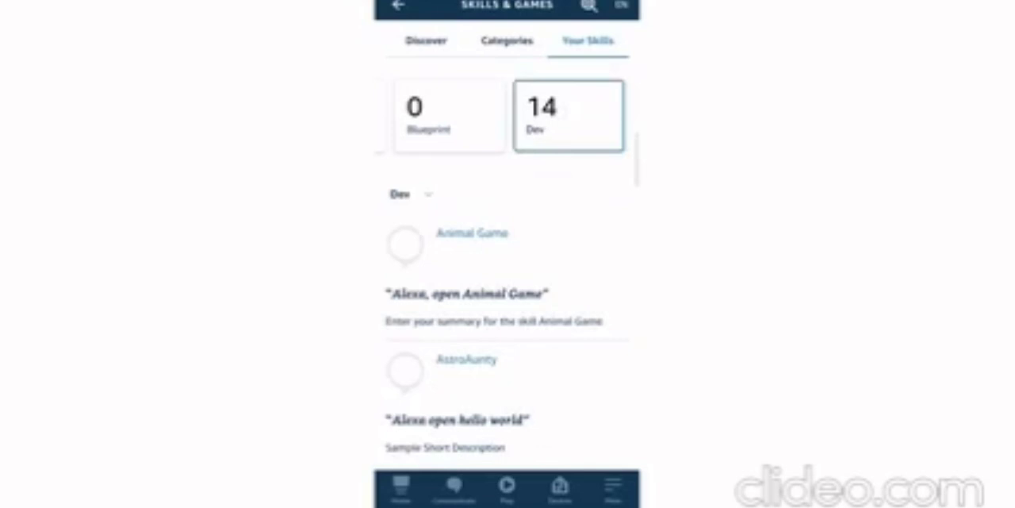
# Find the cyber quiz skill in the Dev list and open its details page
pyautogui.scroll(-15, 508, 317)
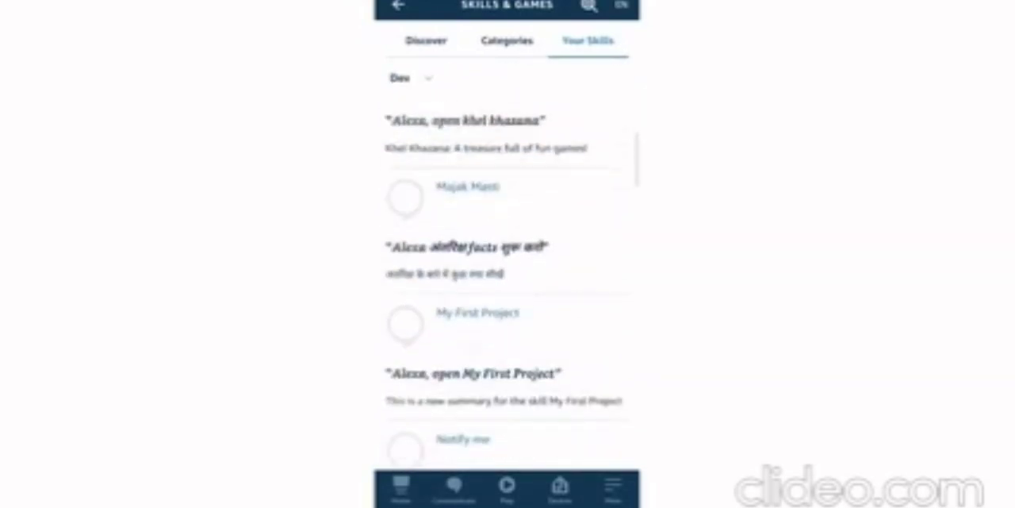
pyautogui.scroll(-1, 508, 286)
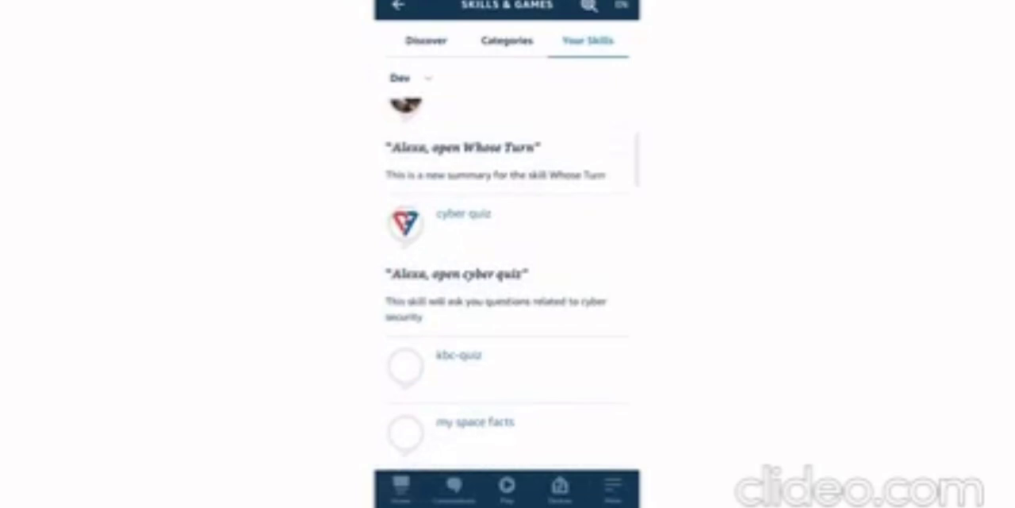
pyautogui.click(466, 230)
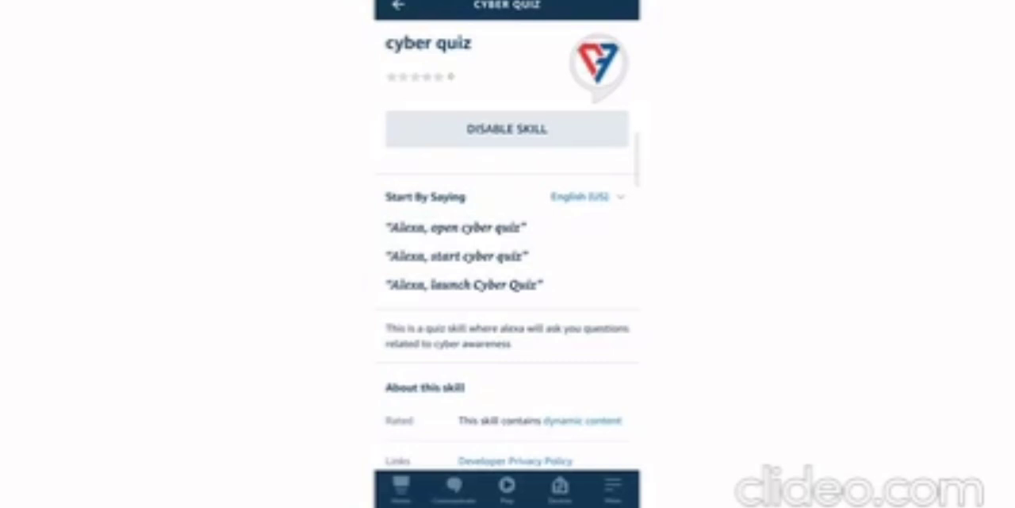
# Leave the skill details for the Alexa app's home screen, then start a voice request and dismiss it
pyautogui.click(398, 5)
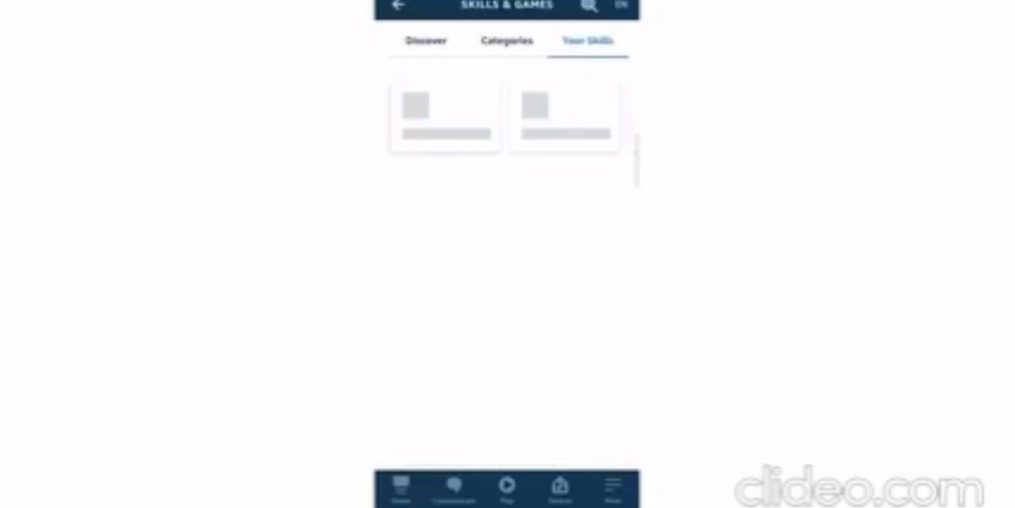
pyautogui.click(398, 6)
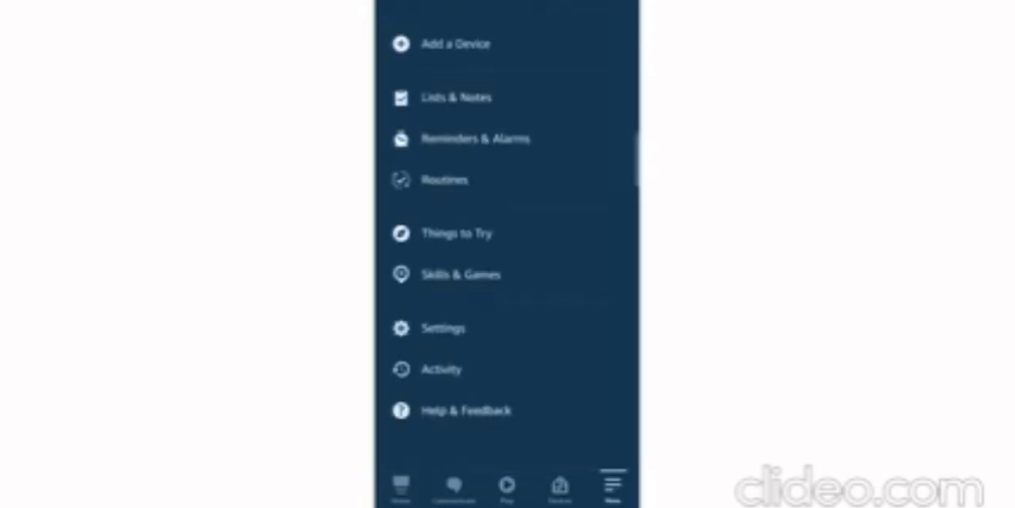
pyautogui.moveTo(553, 267); pyautogui.dragTo(575, 468)
pyautogui.click(402, 485)
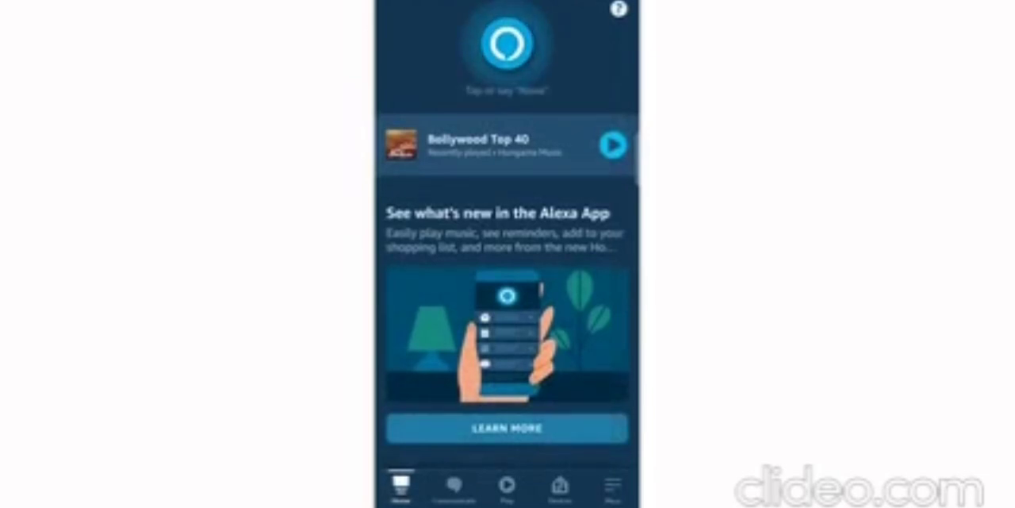
pyautogui.click(509, 44)
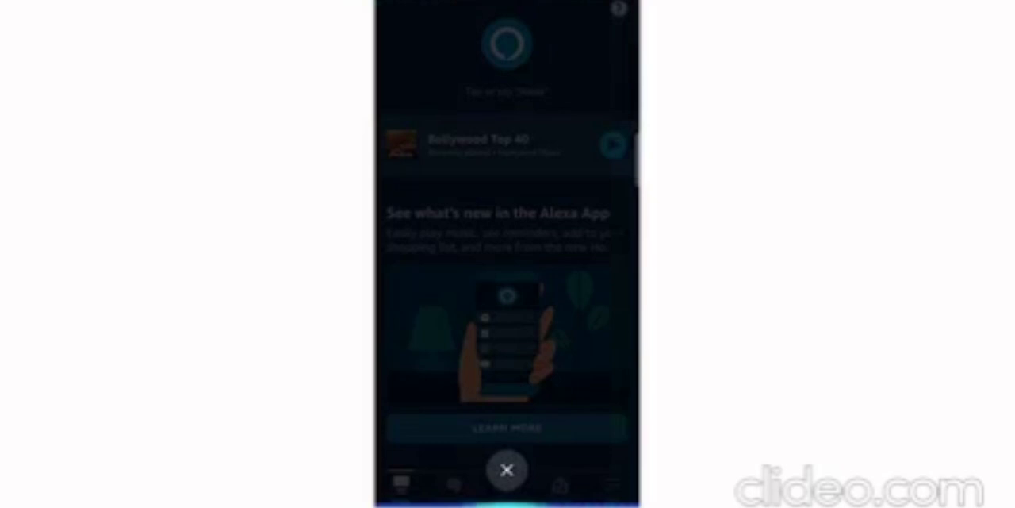
pyautogui.click(507, 470)
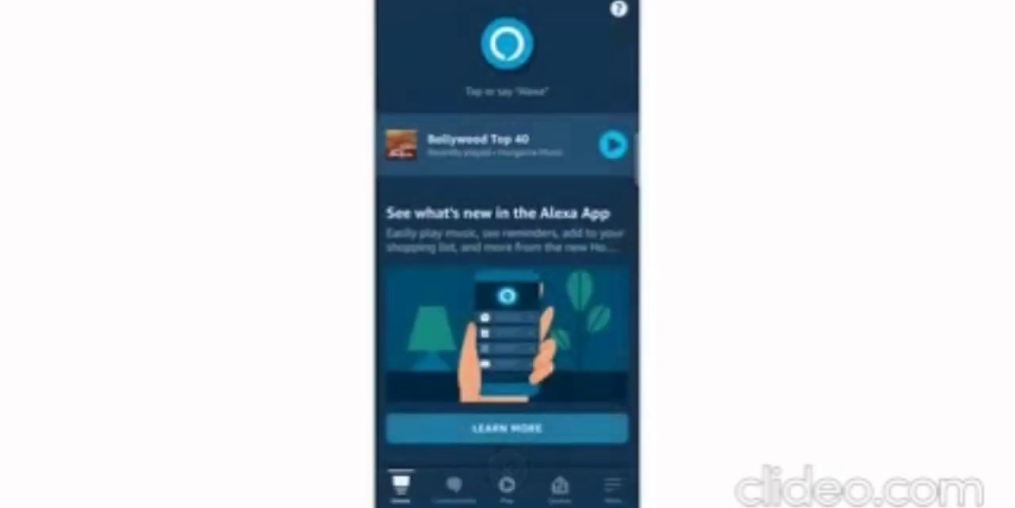